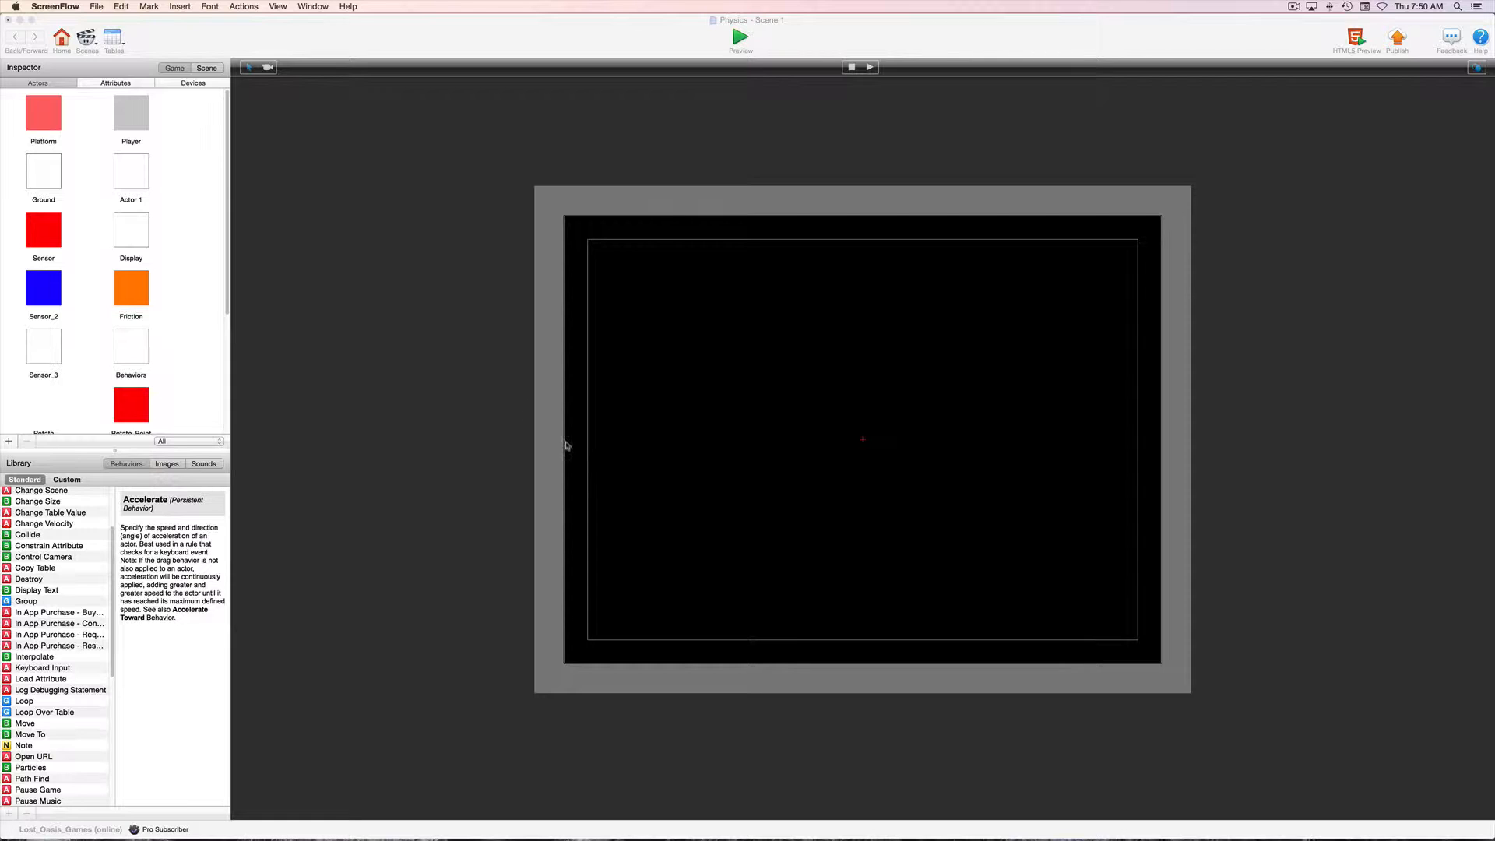
Step: Place a Ground actor in the scene below and right of centre and reshape it into a long, thin horizontal bar
scroll(186, 311, down, 1)
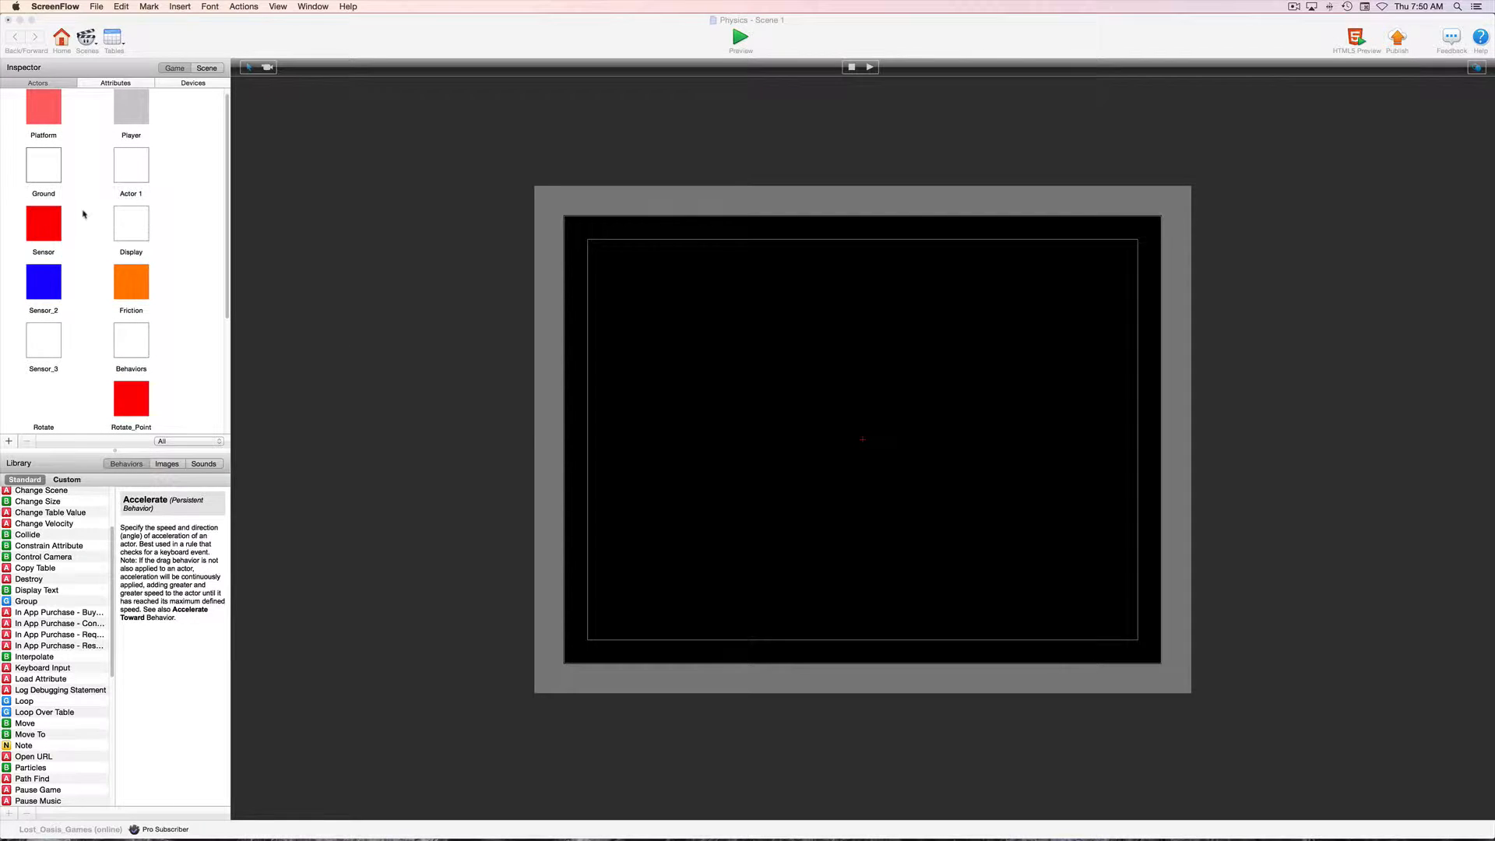
click(58, 171)
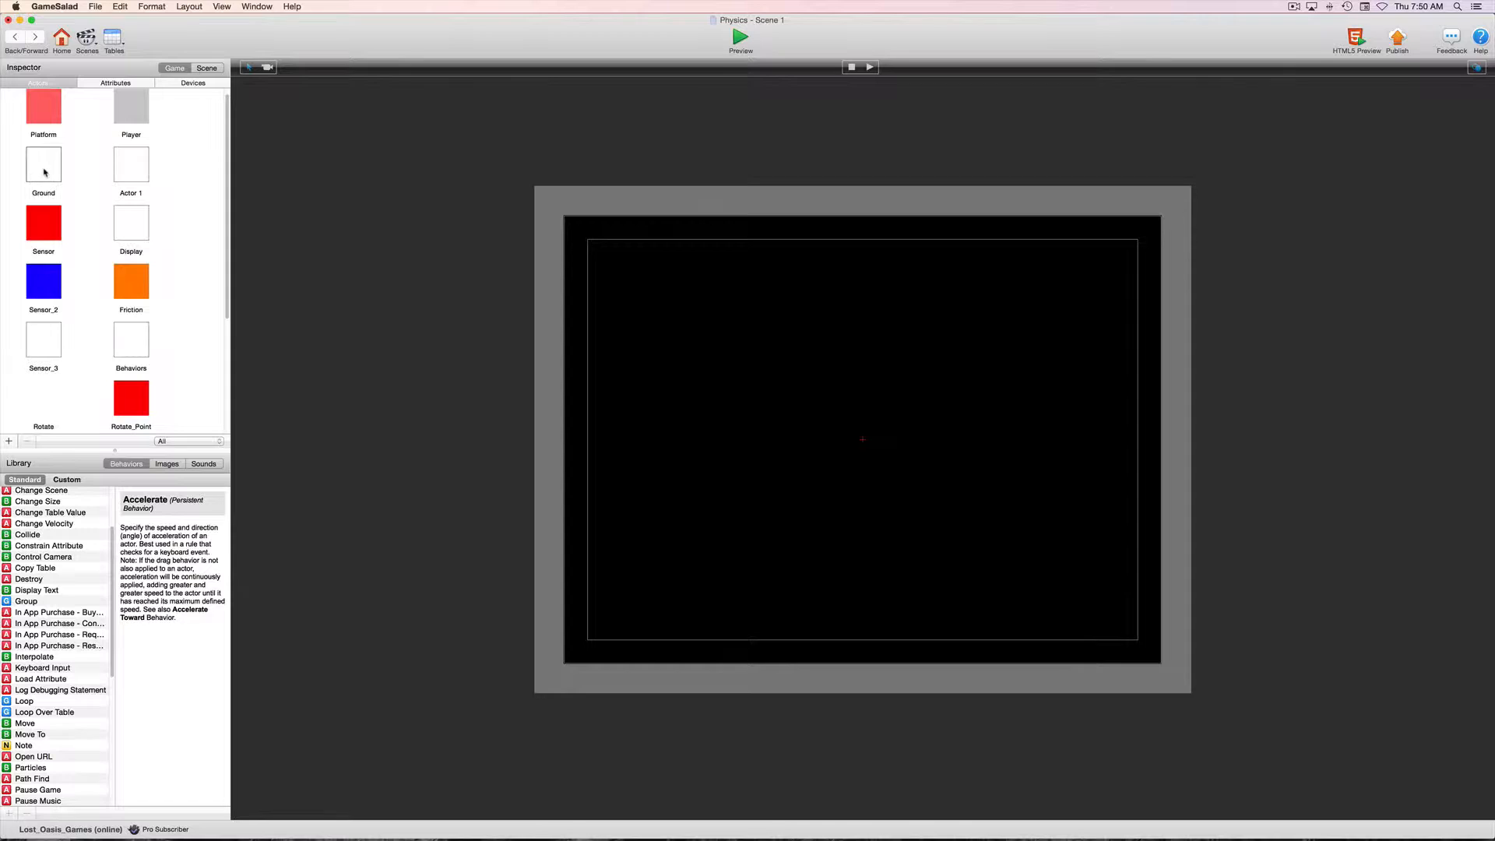
drag(58, 171, 994, 489)
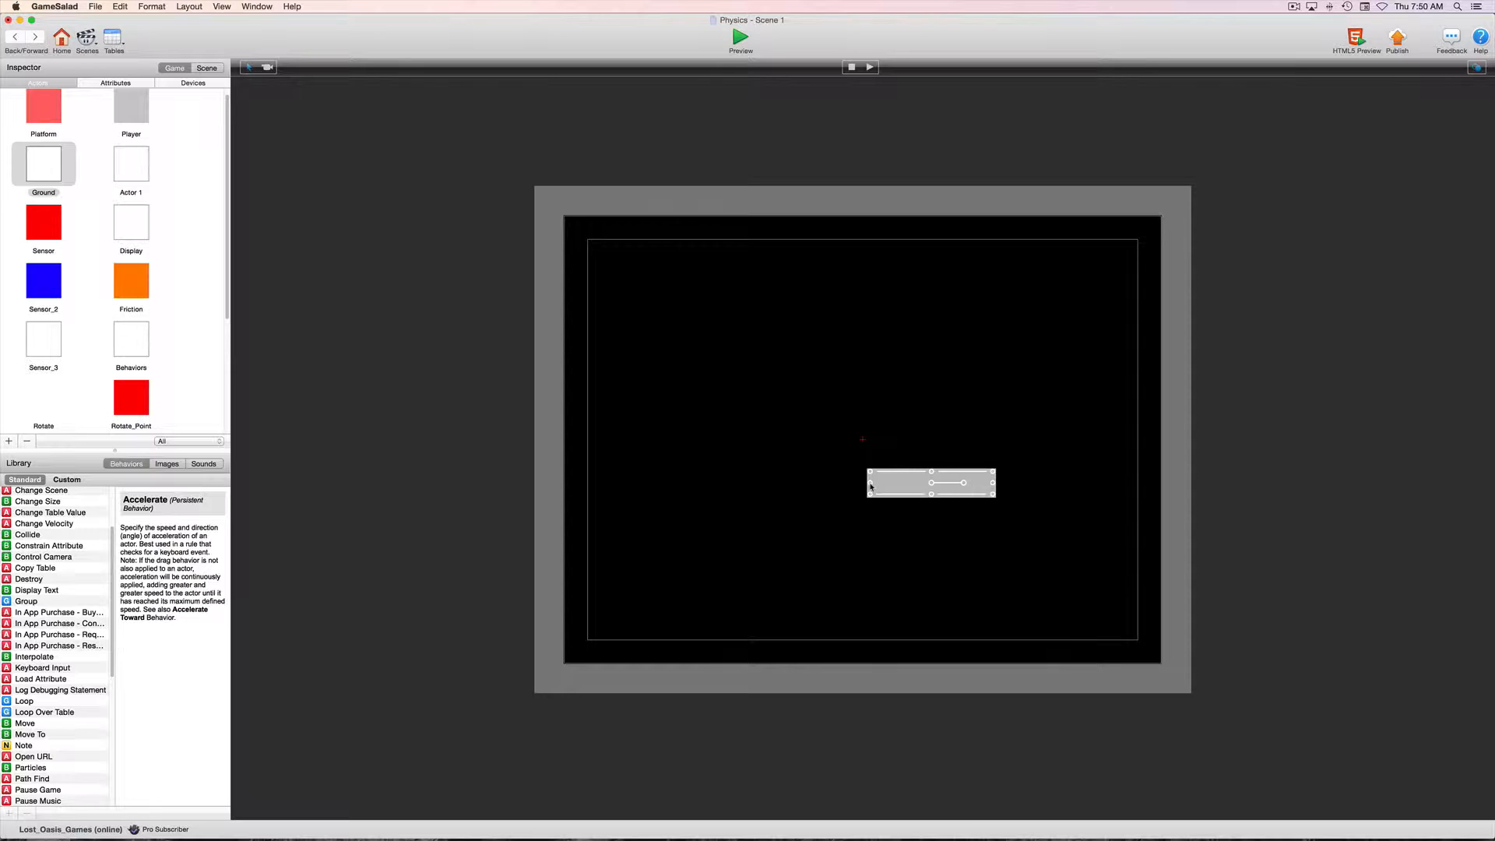
drag(871, 486, 917, 523)
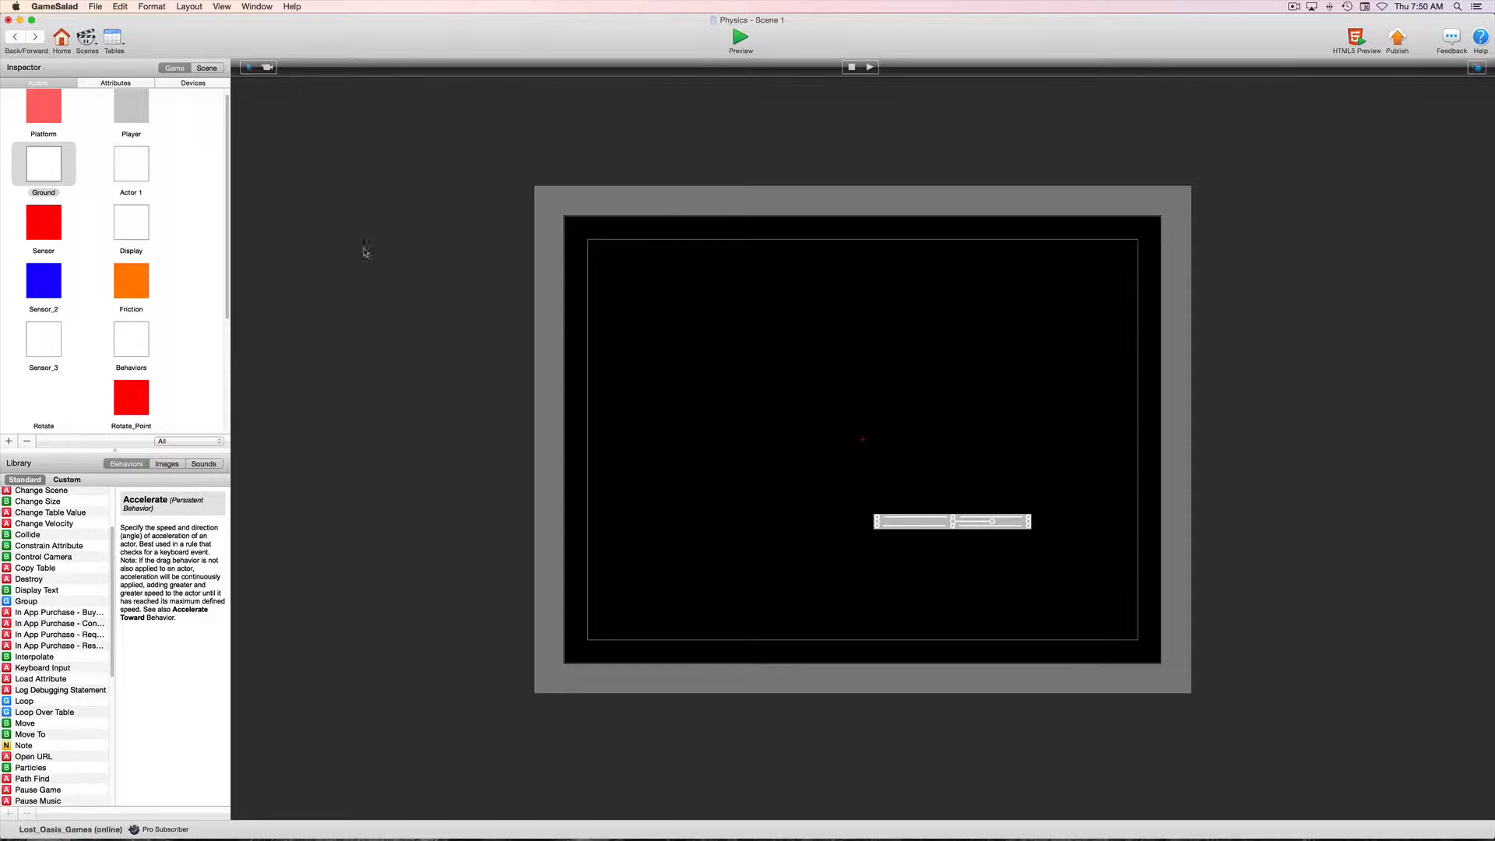
Step: Examine the scene's gravity attributes and the placed Ground actor's physics attributes, returning to the scene
click(199, 69)
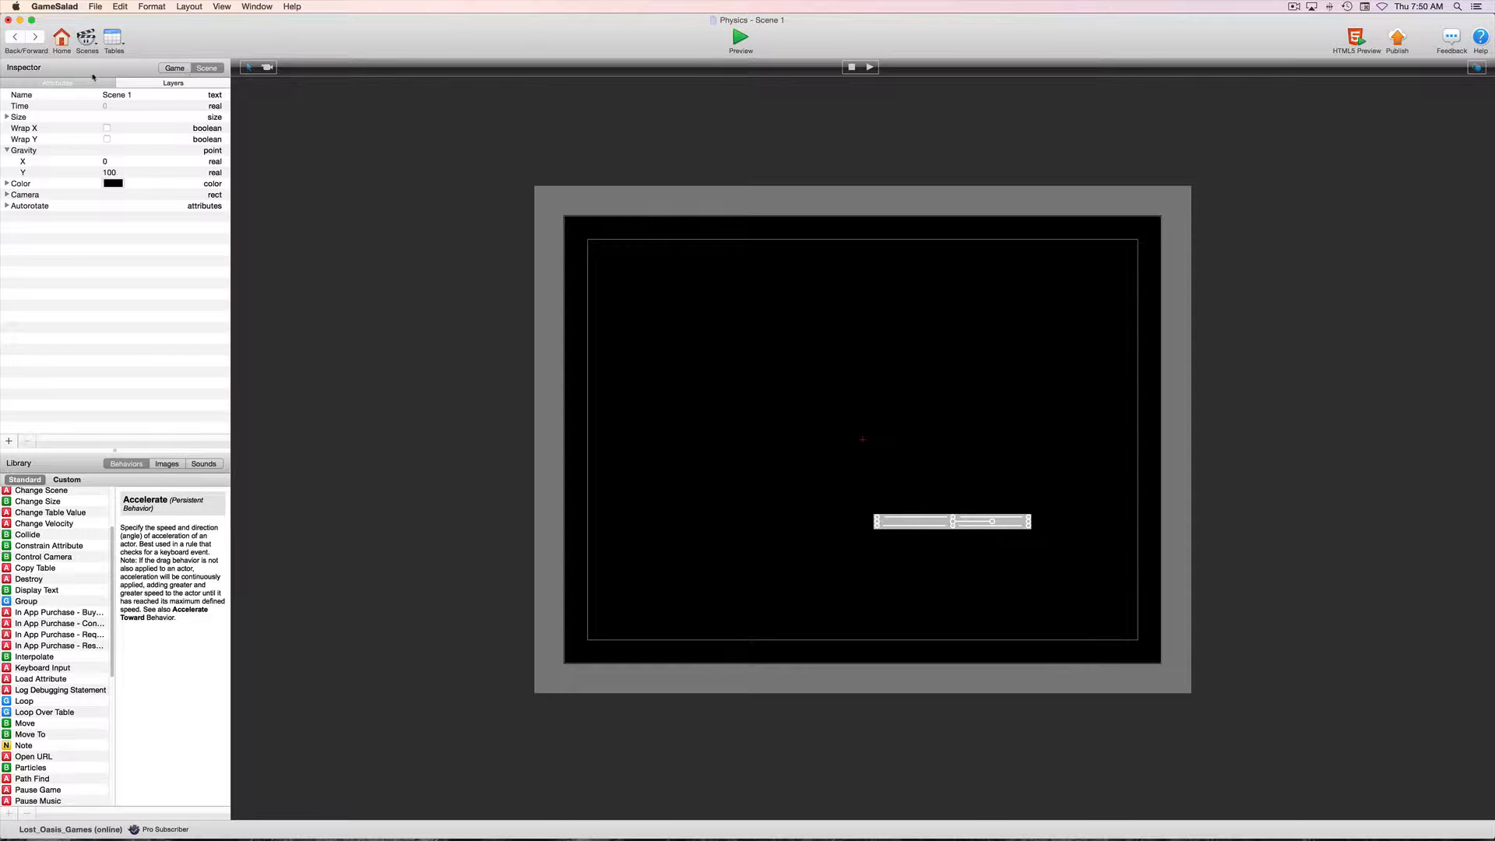
click(175, 69)
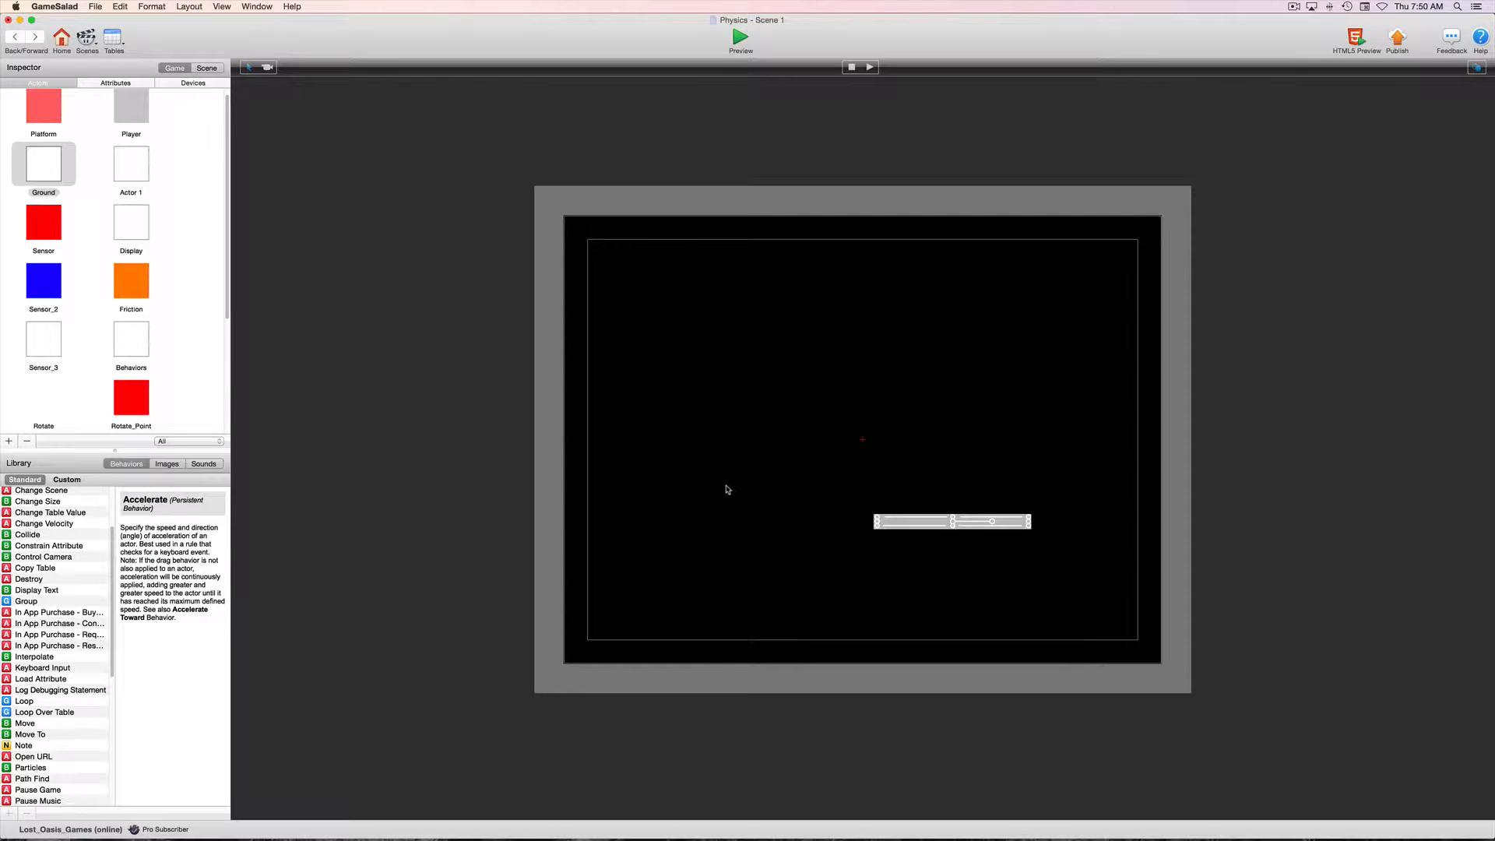
double_click(928, 525)
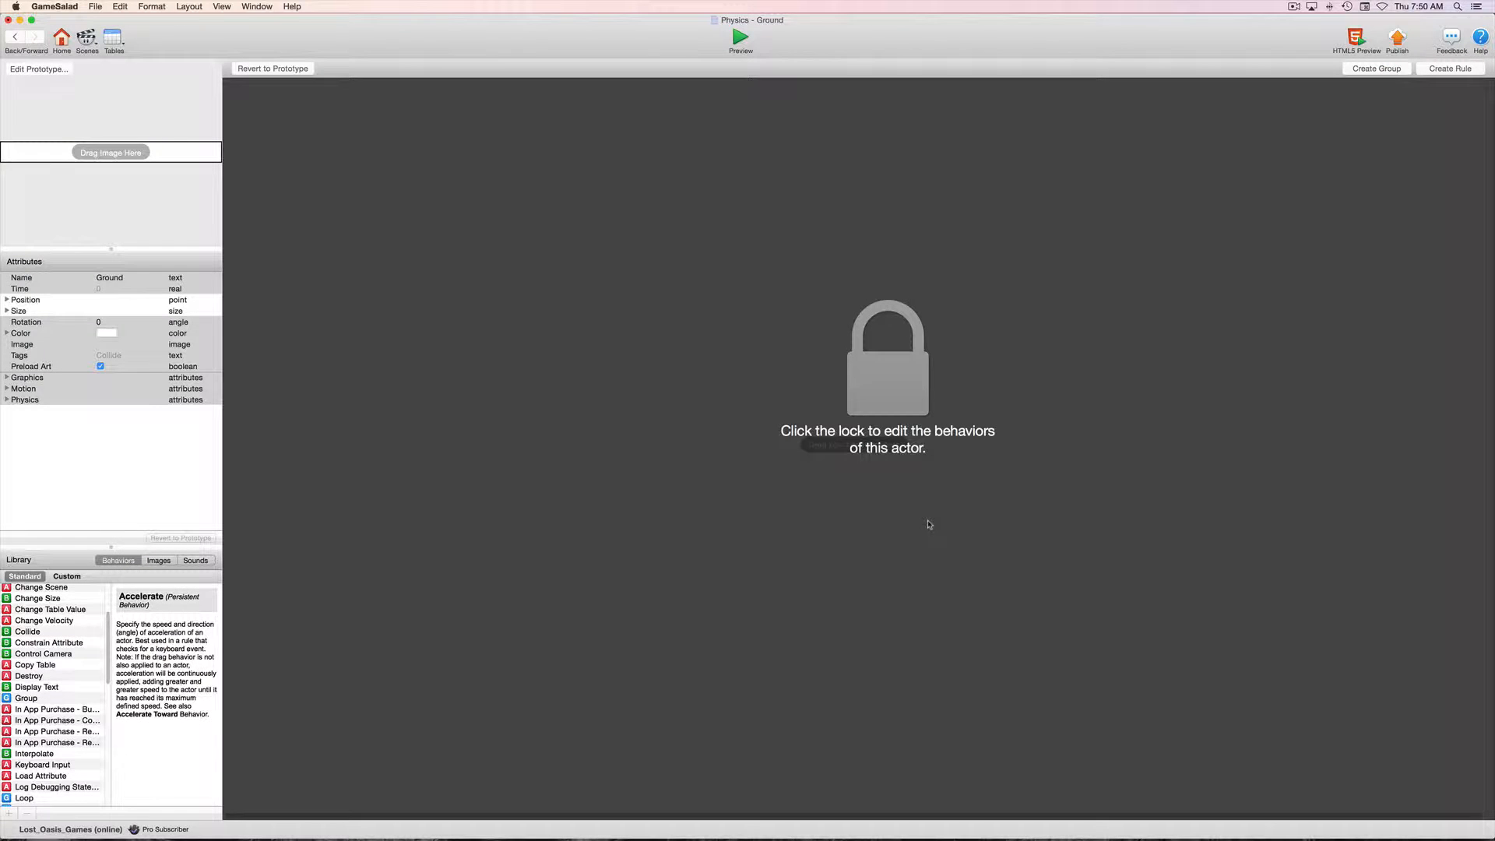
click(7, 400)
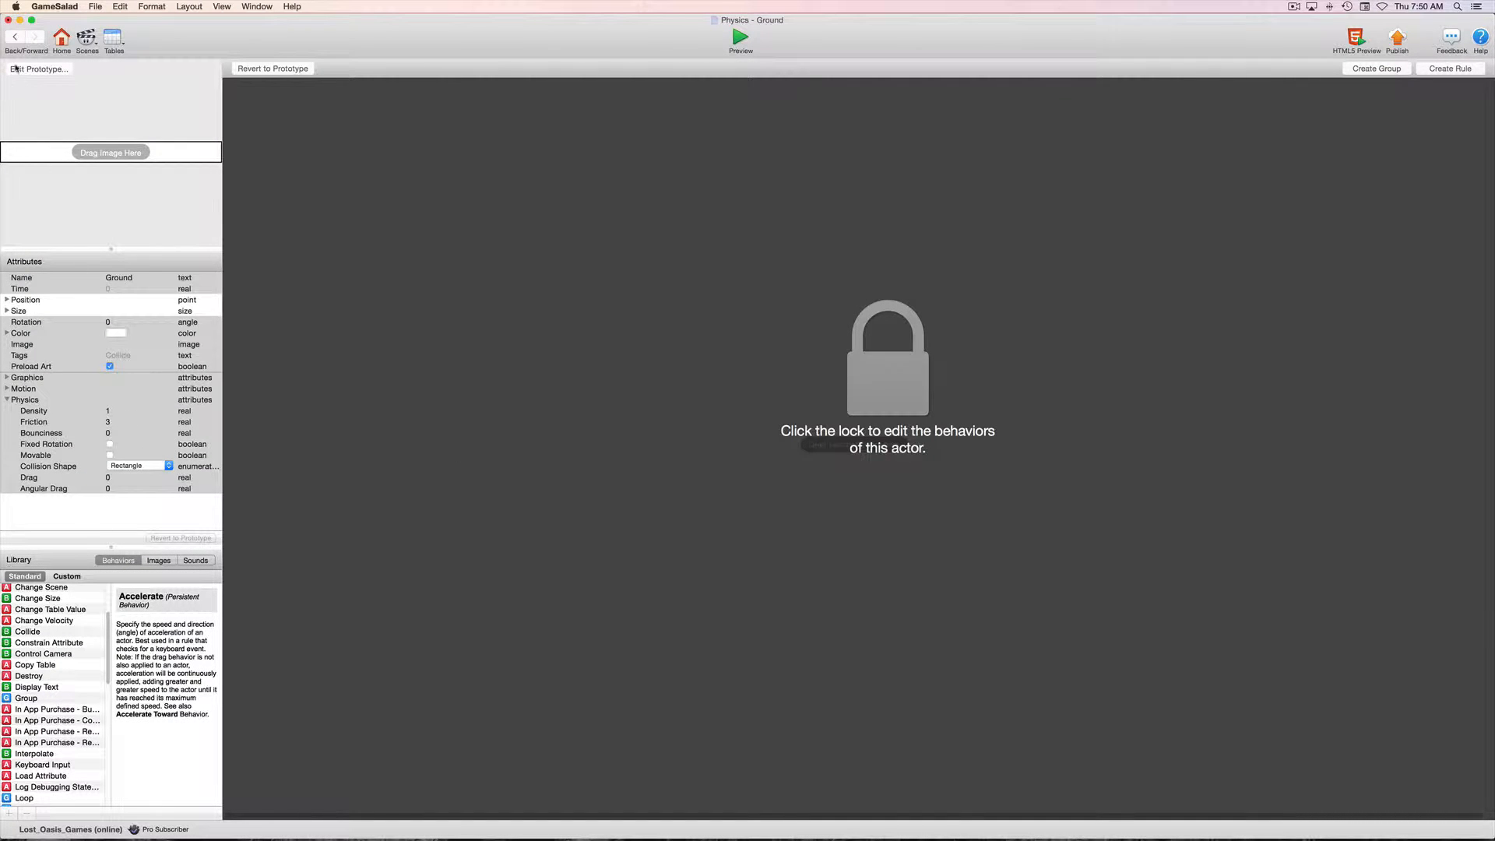
click(12, 37)
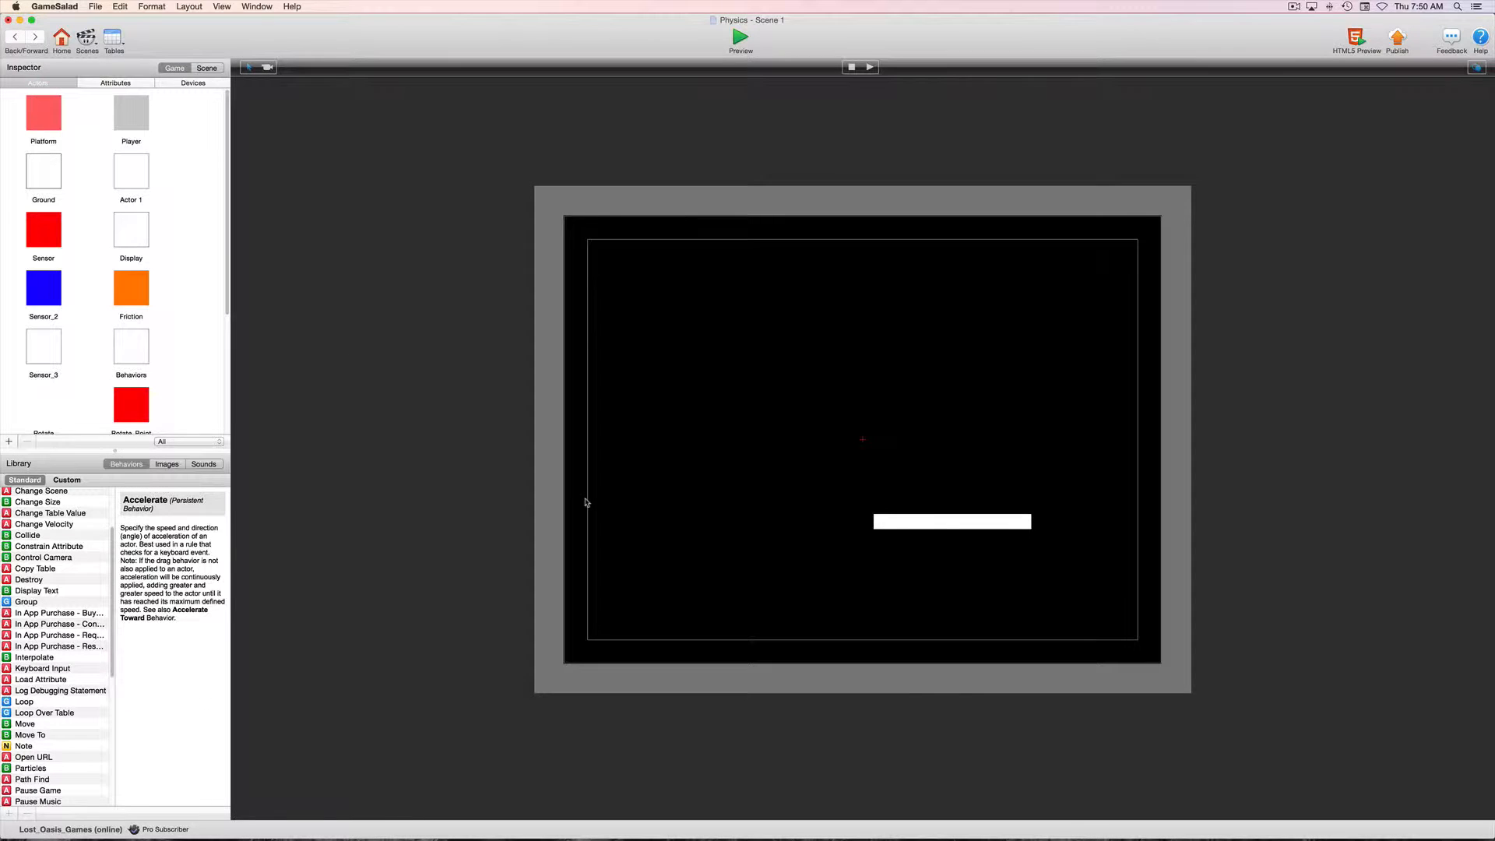
Step: Nudge the white Ground bar slightly downward in the scene and deselect it
click(942, 520)
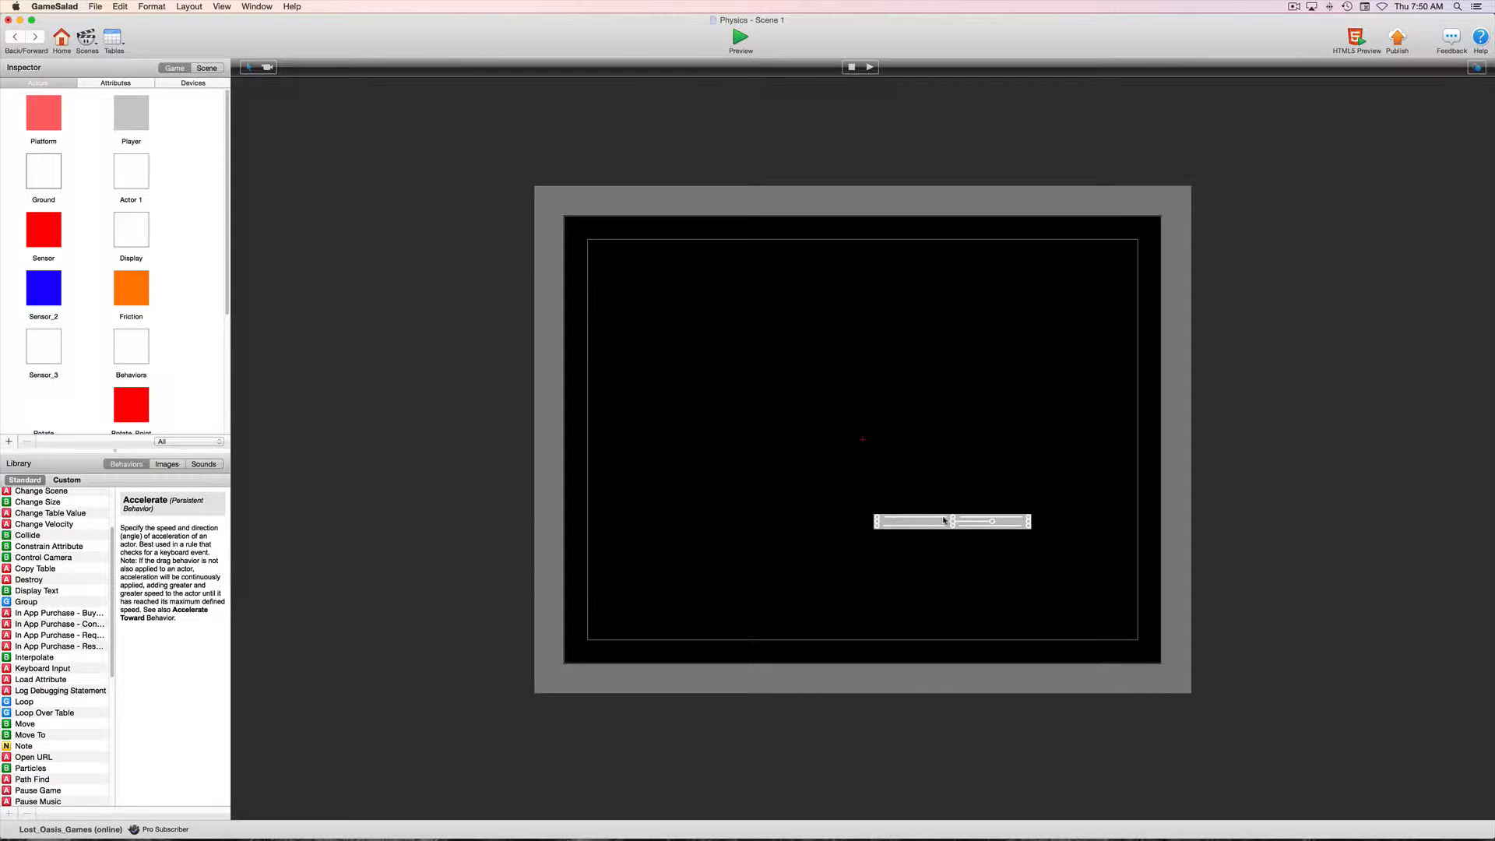
drag(951, 520, 952, 523)
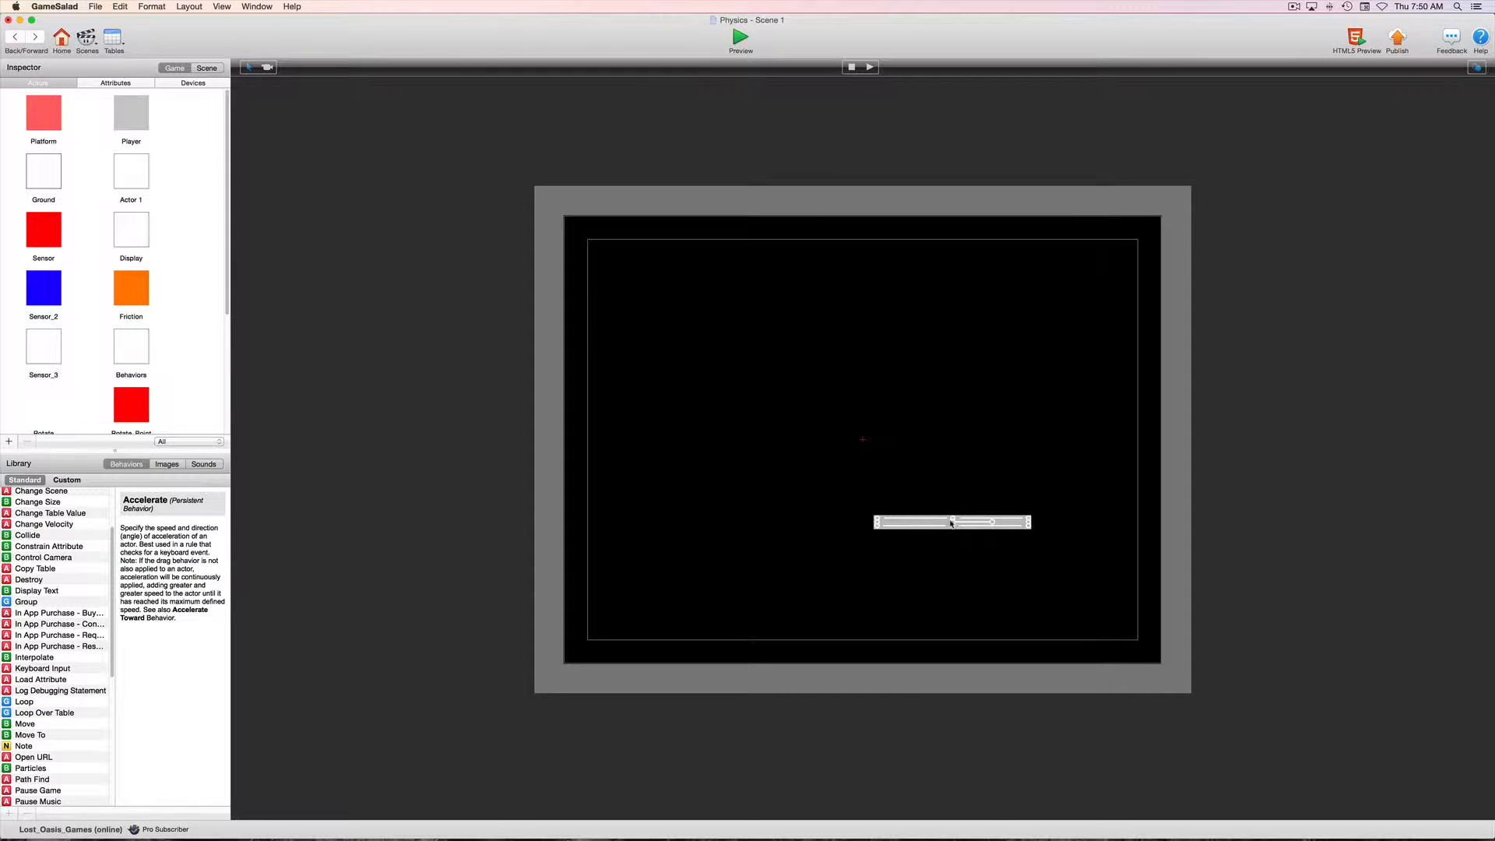
click(796, 525)
click(901, 523)
click(806, 521)
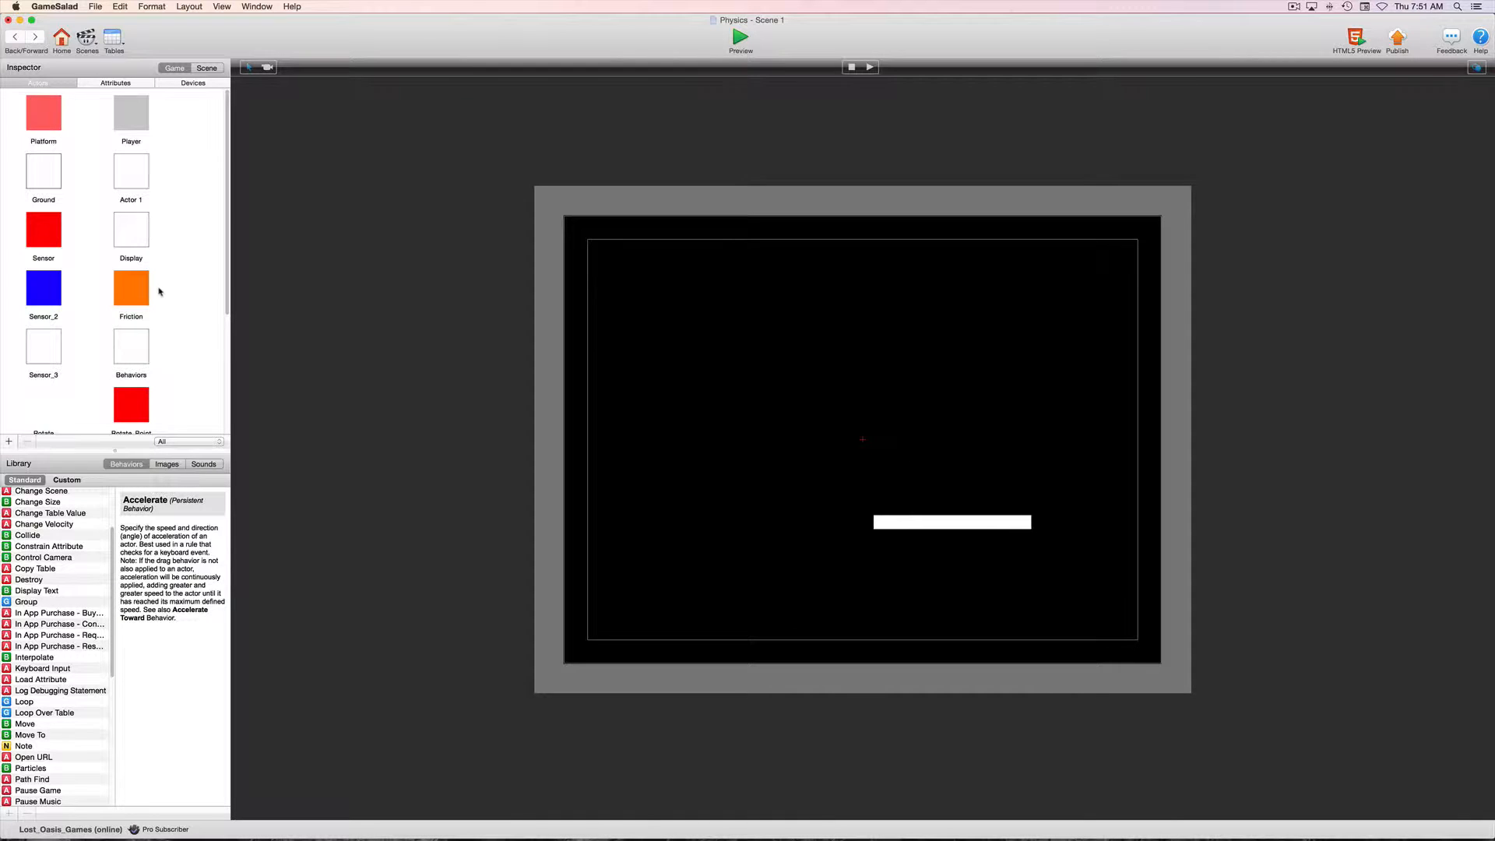
Step: Open the Ajustable actor prototype and delete all of its existing rules and behaviors
scroll(160, 293, down, 5)
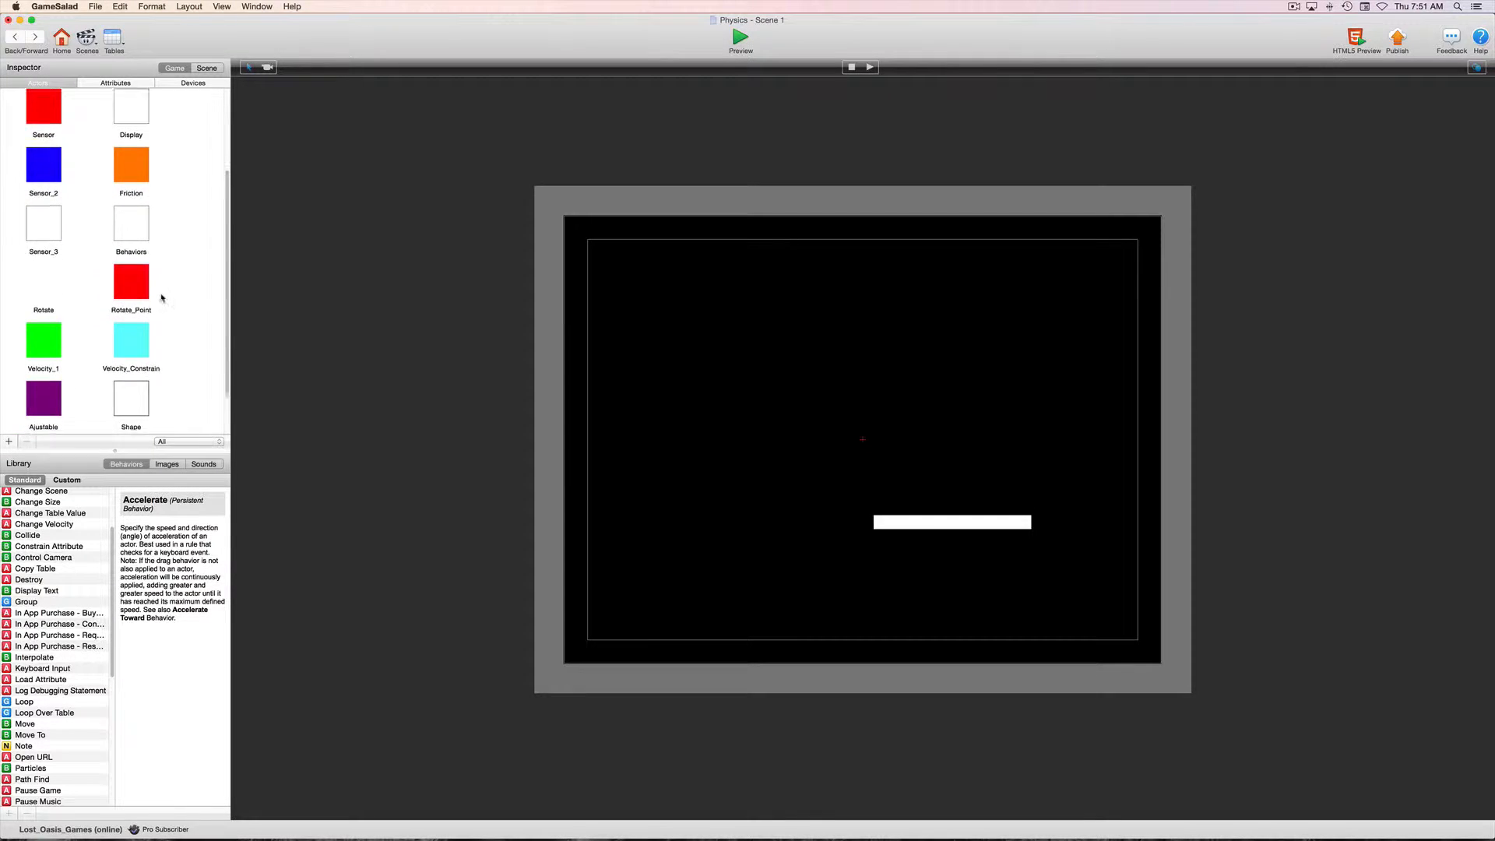
scroll(162, 297, down, 2)
click(43, 347)
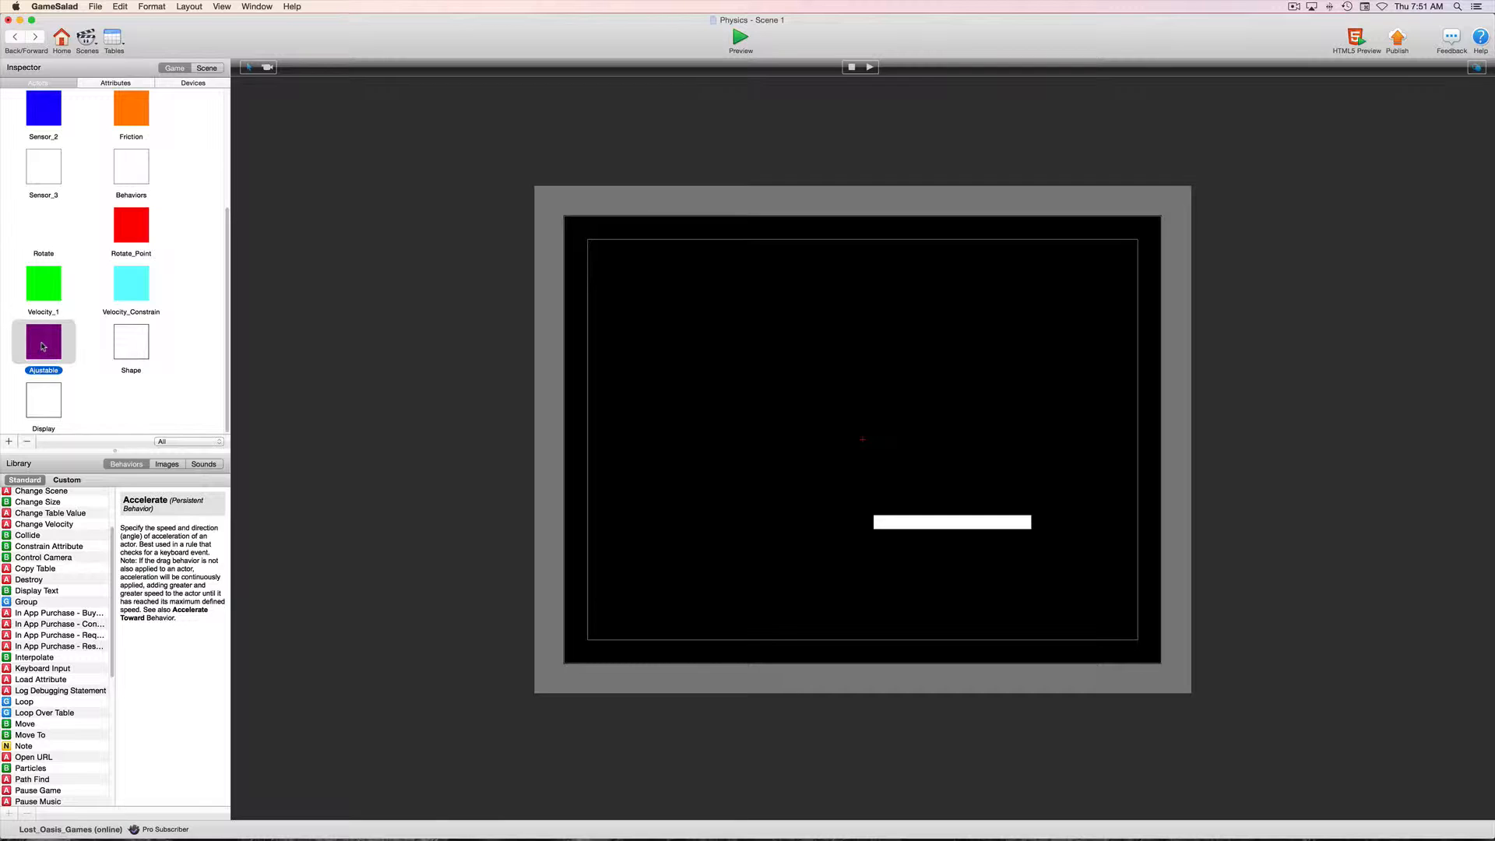
double_click(43, 346)
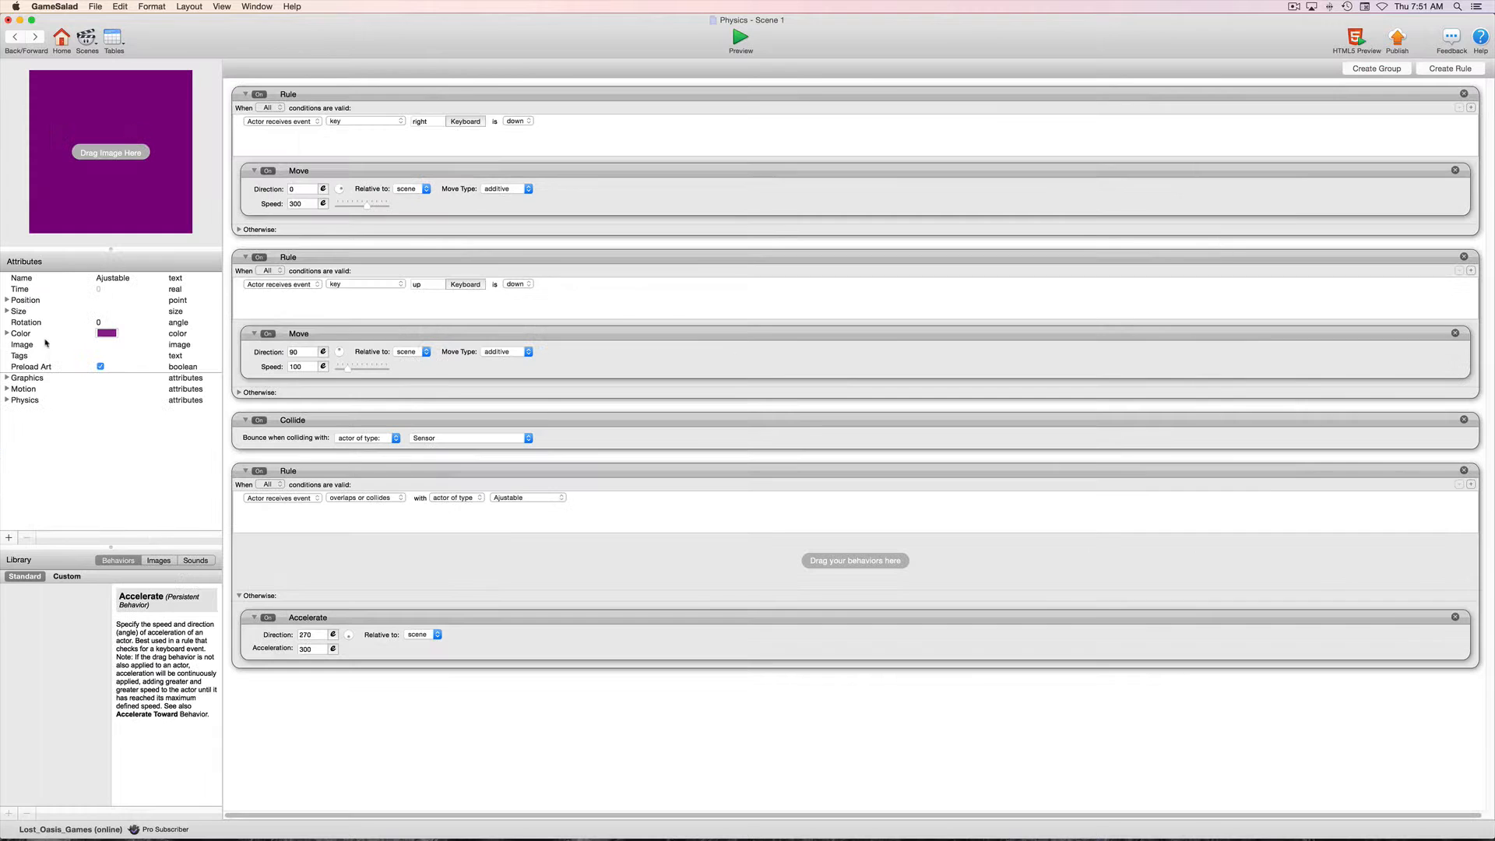
click(1464, 95)
click(1464, 94)
click(1465, 94)
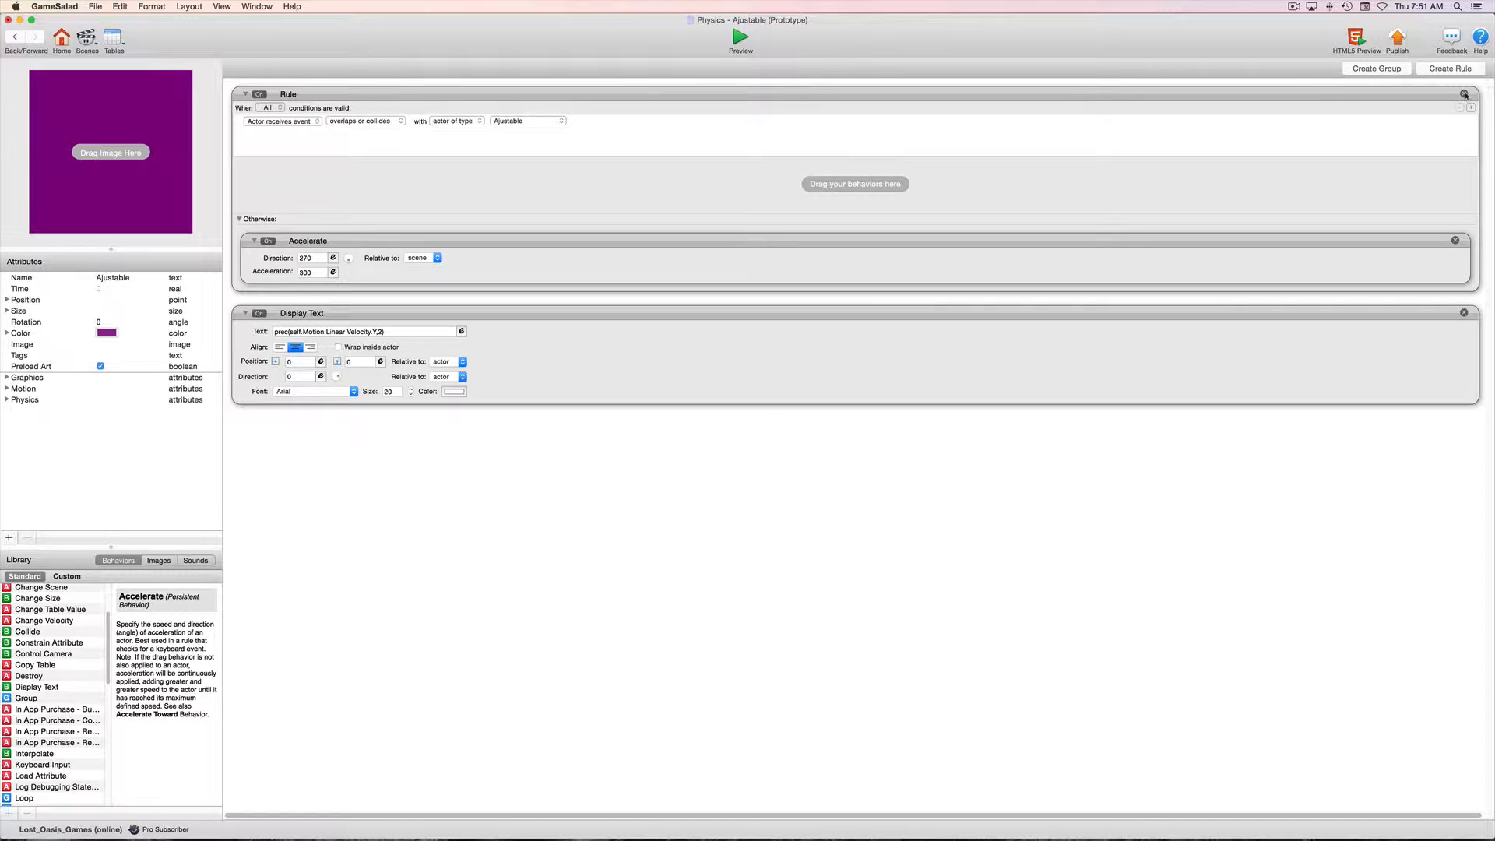
click(1464, 94)
click(1465, 94)
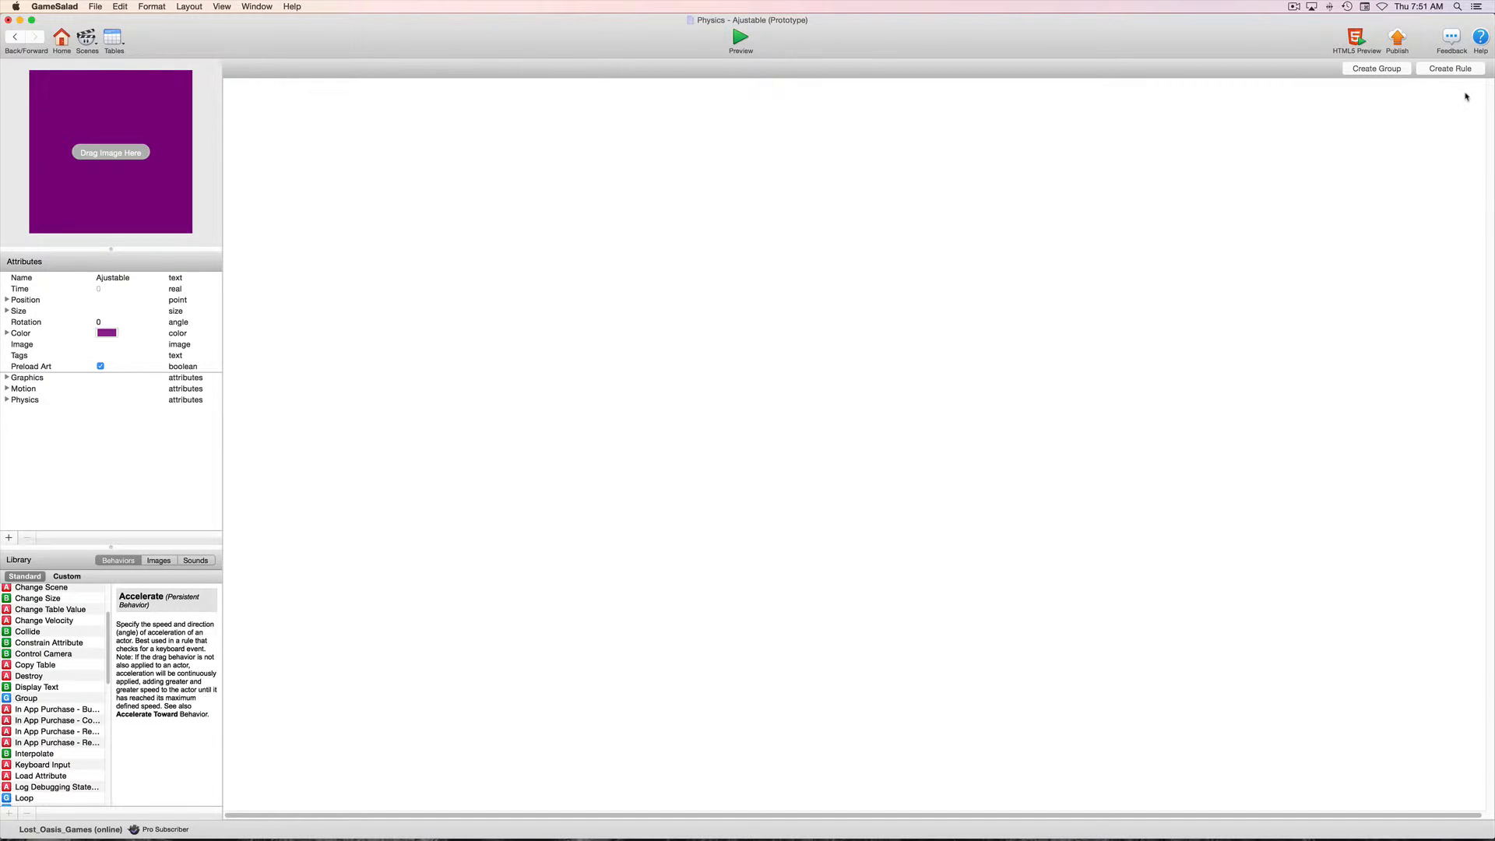
Step: Turn off Fixed Rotation and Movable in the Ajustable prototype's physics attributes
click(6, 399)
click(109, 444)
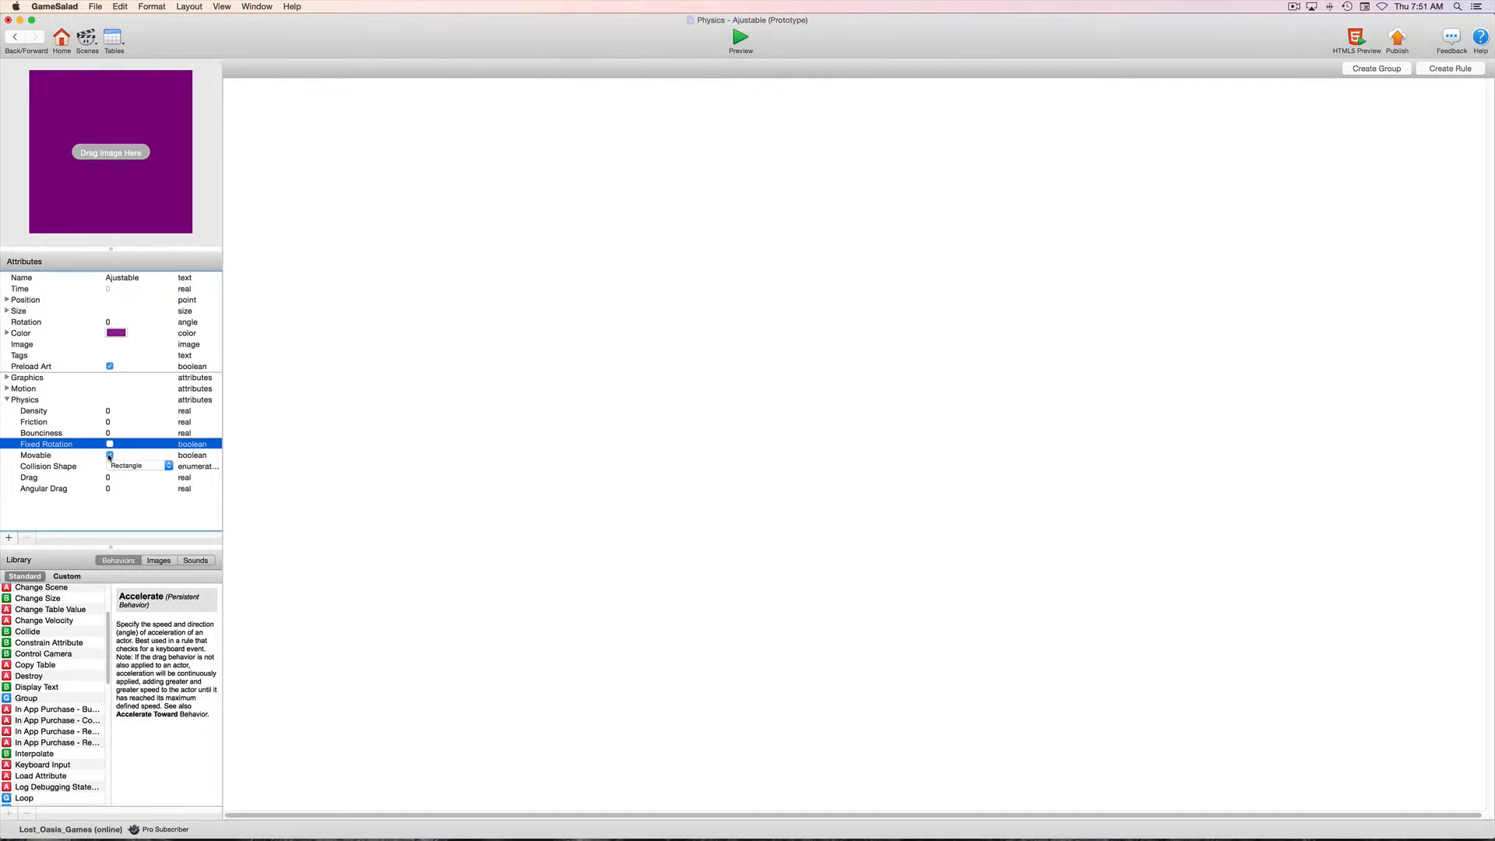
click(109, 455)
Step: Set the Ajustable prototype's width to 50 and return to the scene
click(6, 311)
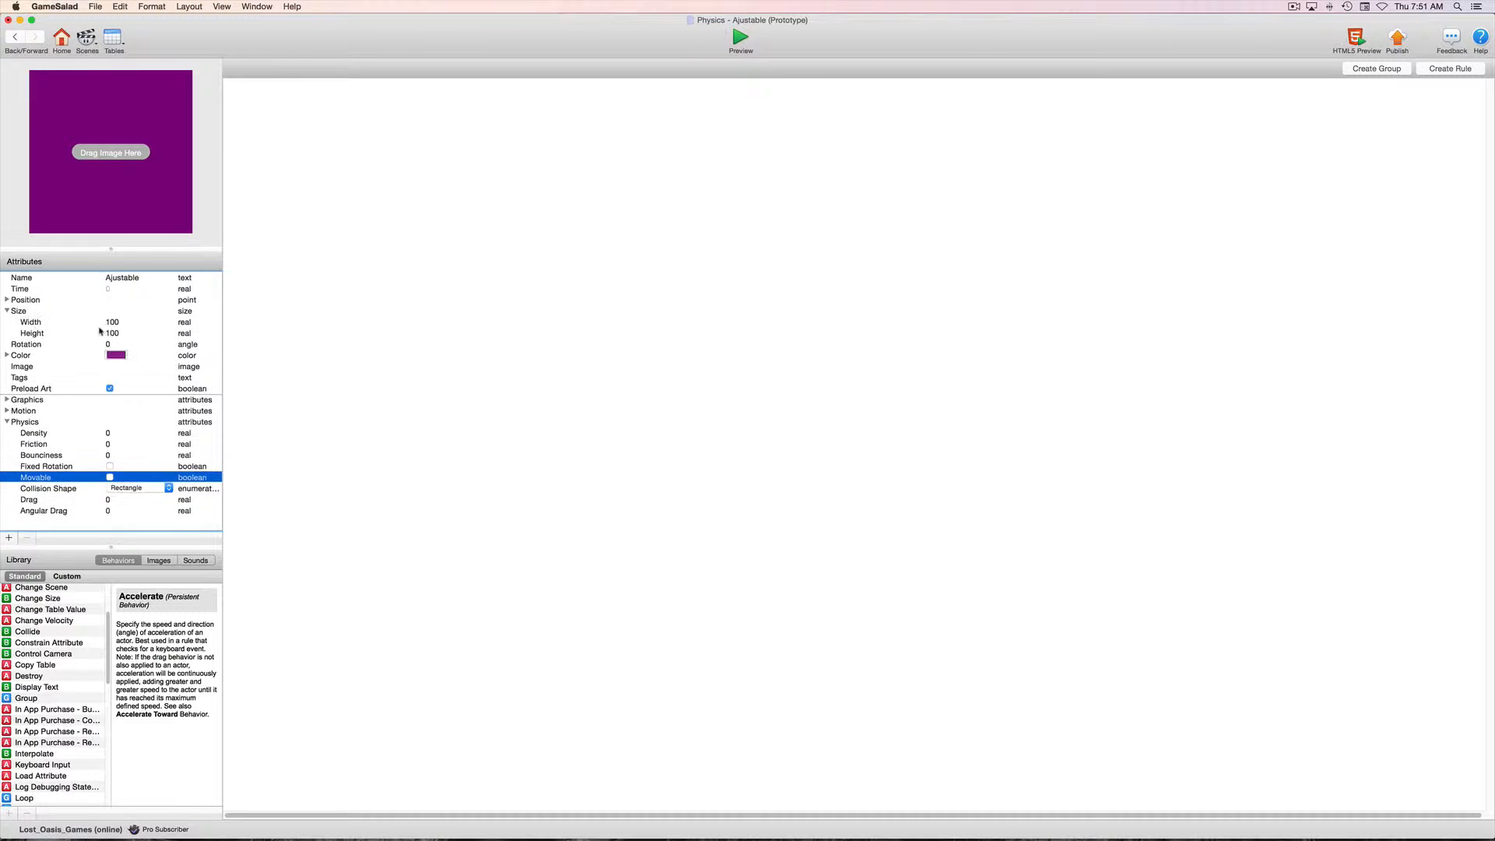
click(113, 323)
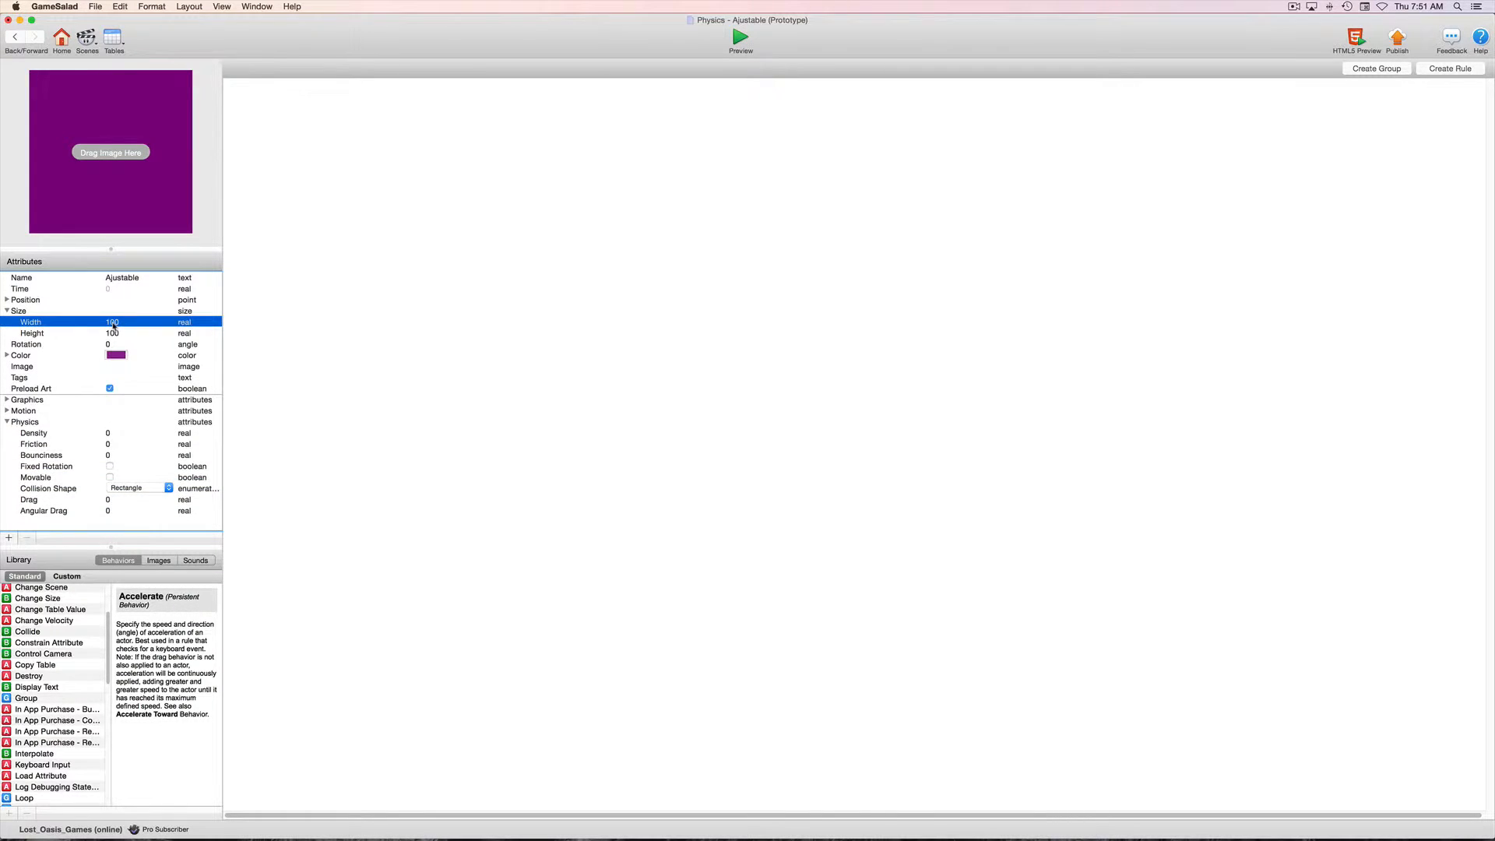
click(113, 323)
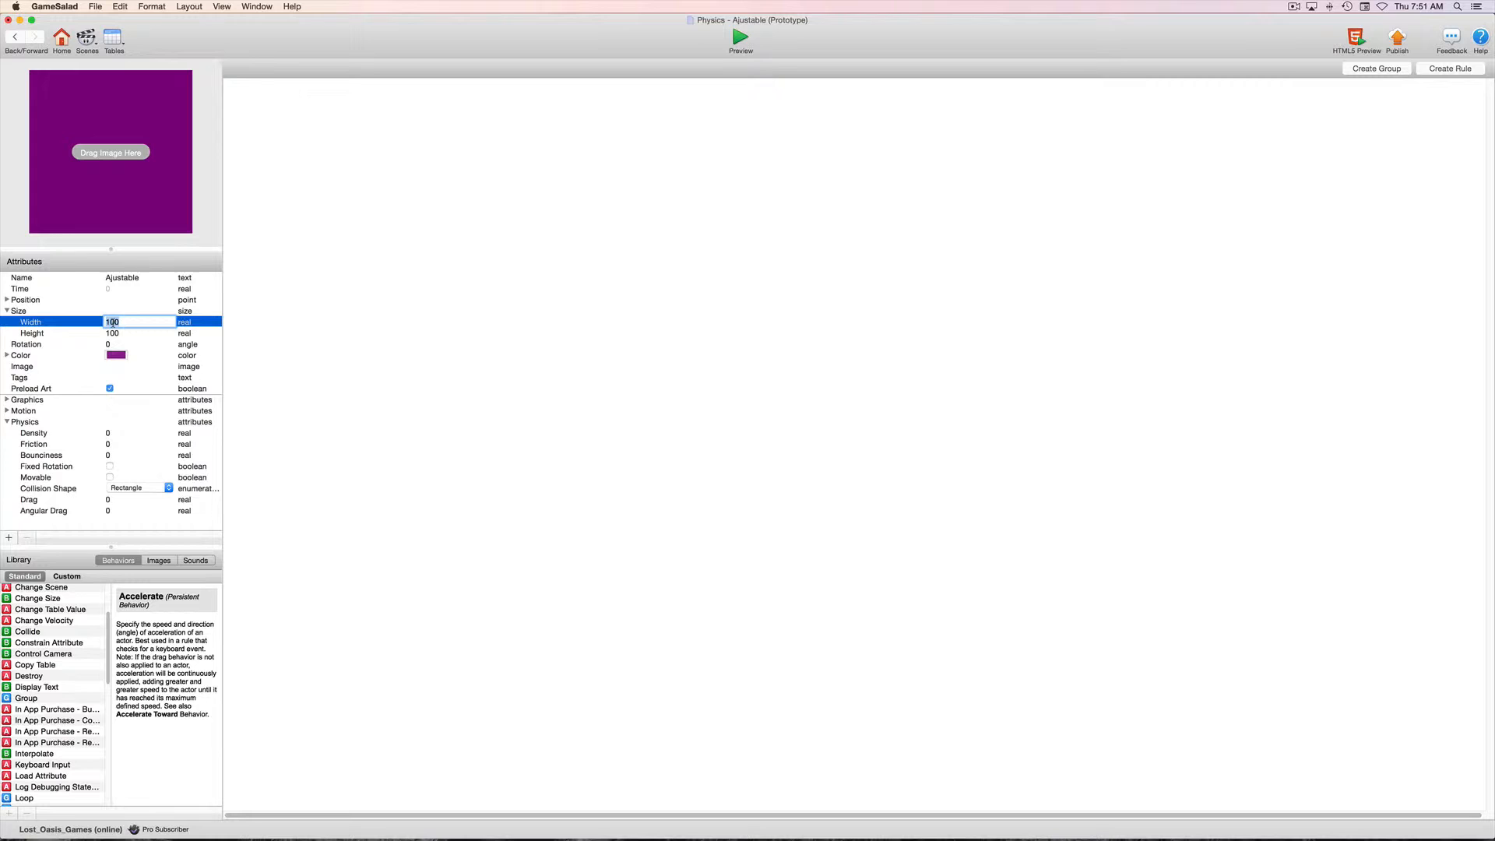
text(50)
key(Tab)
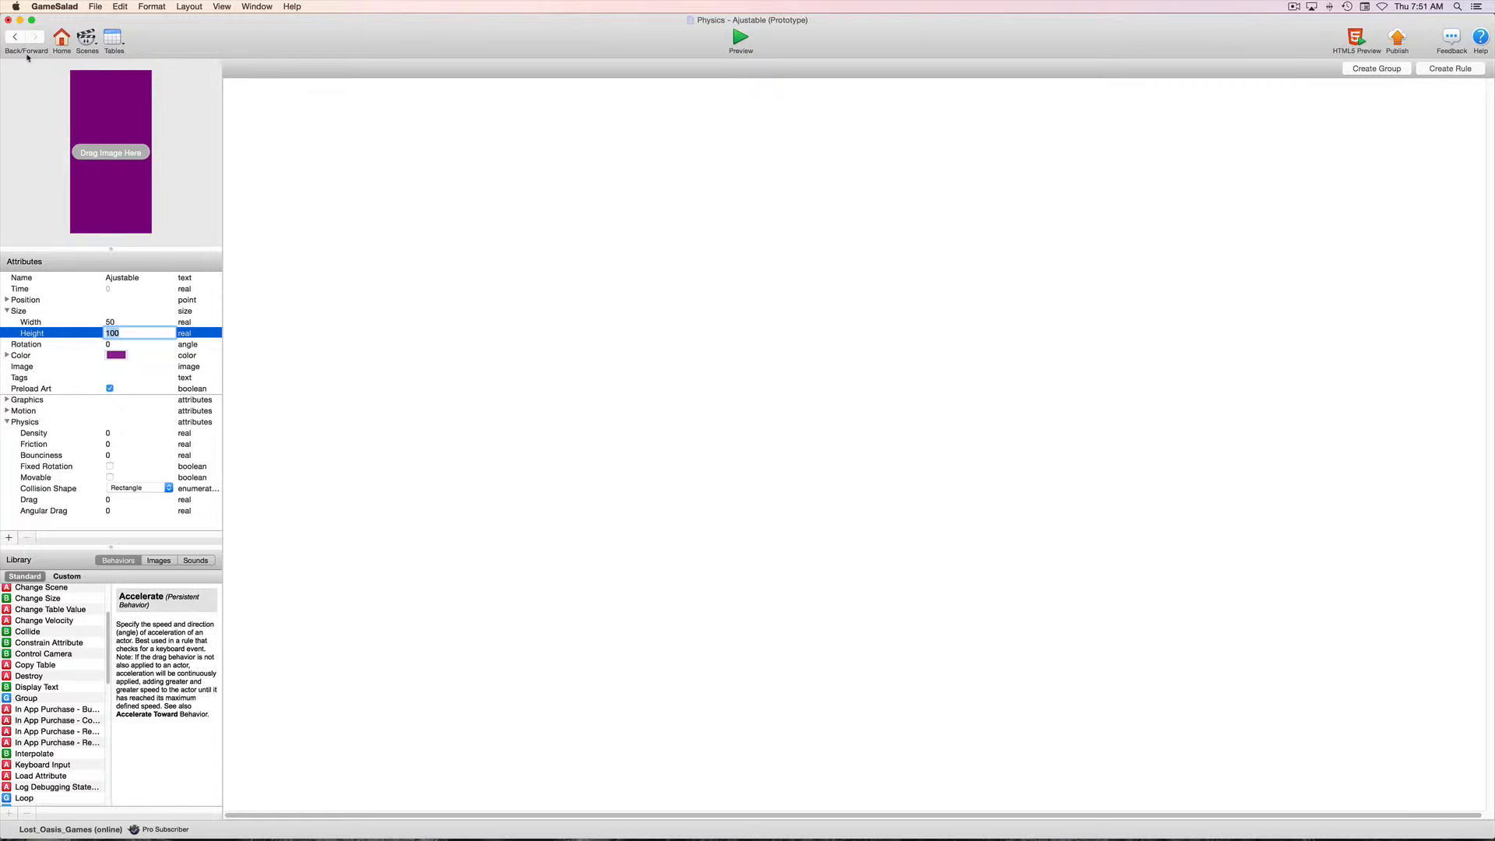
click(15, 37)
Step: Place an Ajustable actor over the left end of the Ground bar and reduce its height to about 26 to match the bar
scroll(171, 294, down, 2)
scroll(170, 293, down, 5)
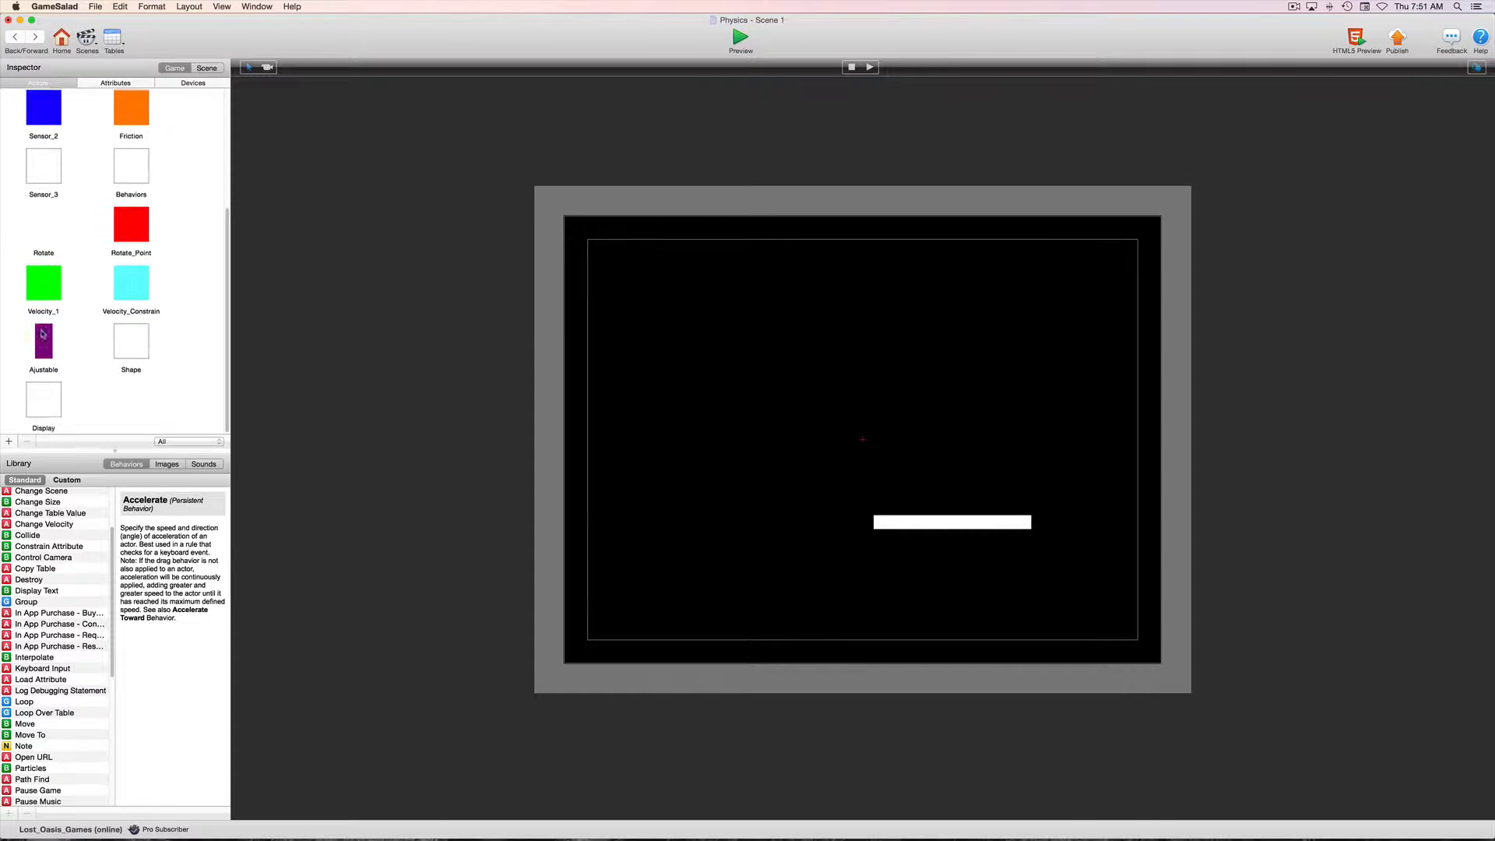
drag(39, 341, 895, 553)
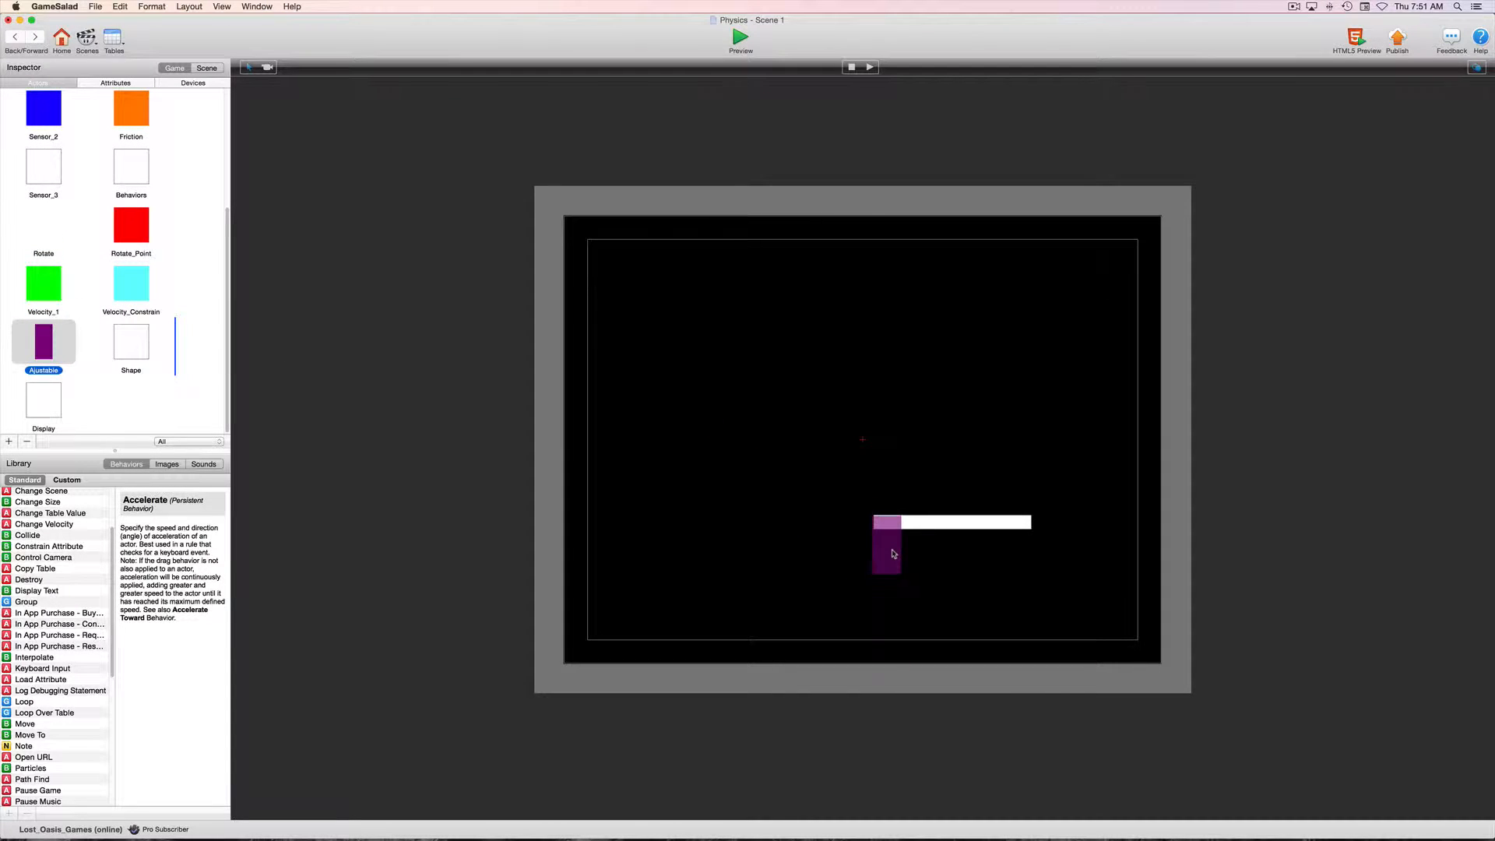
drag(895, 549, 887, 532)
click(890, 569)
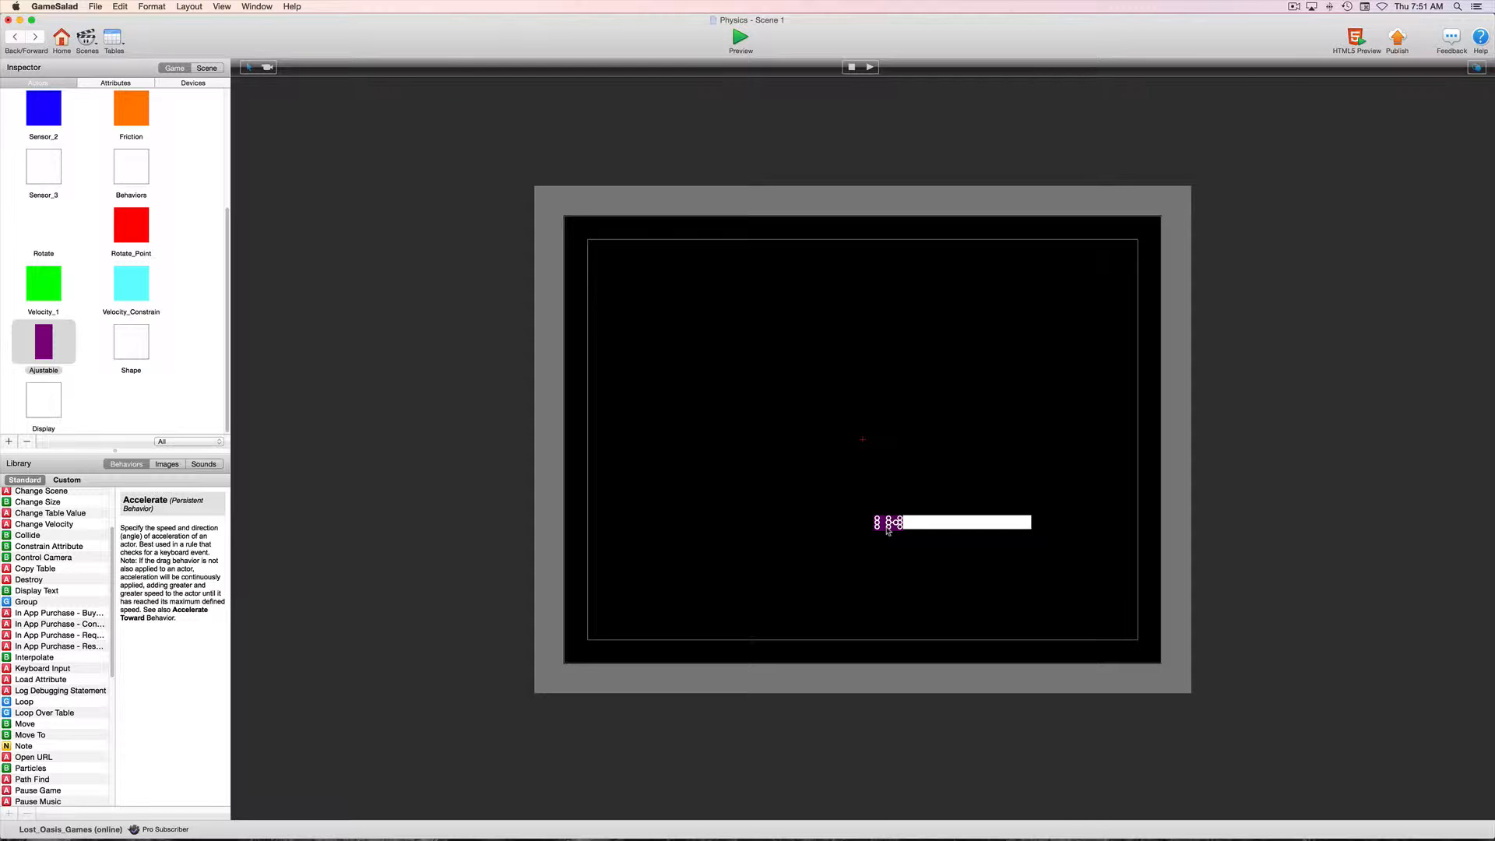
click(880, 552)
click(891, 527)
Step: Duplicate the purple block along the Ground bar and align the copy directly to the right of the original
alt+drag(891, 527, 921, 526)
key(Left)
click(917, 537)
Step: Recolor the duplicated Ajustable block to the Flora green crayon color and return to the scene
click(917, 525)
double_click(918, 526)
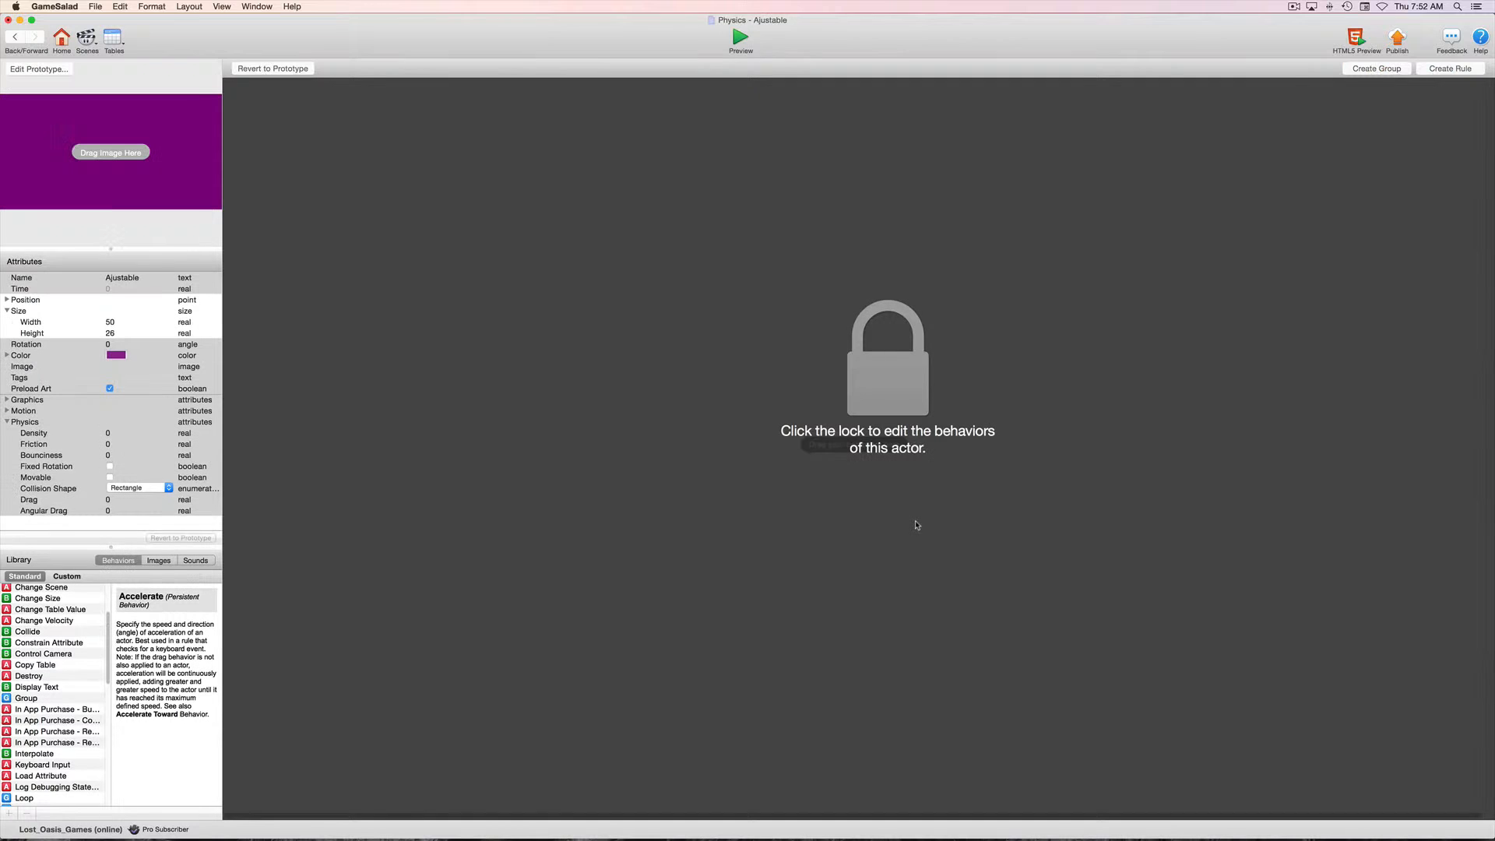
click(116, 356)
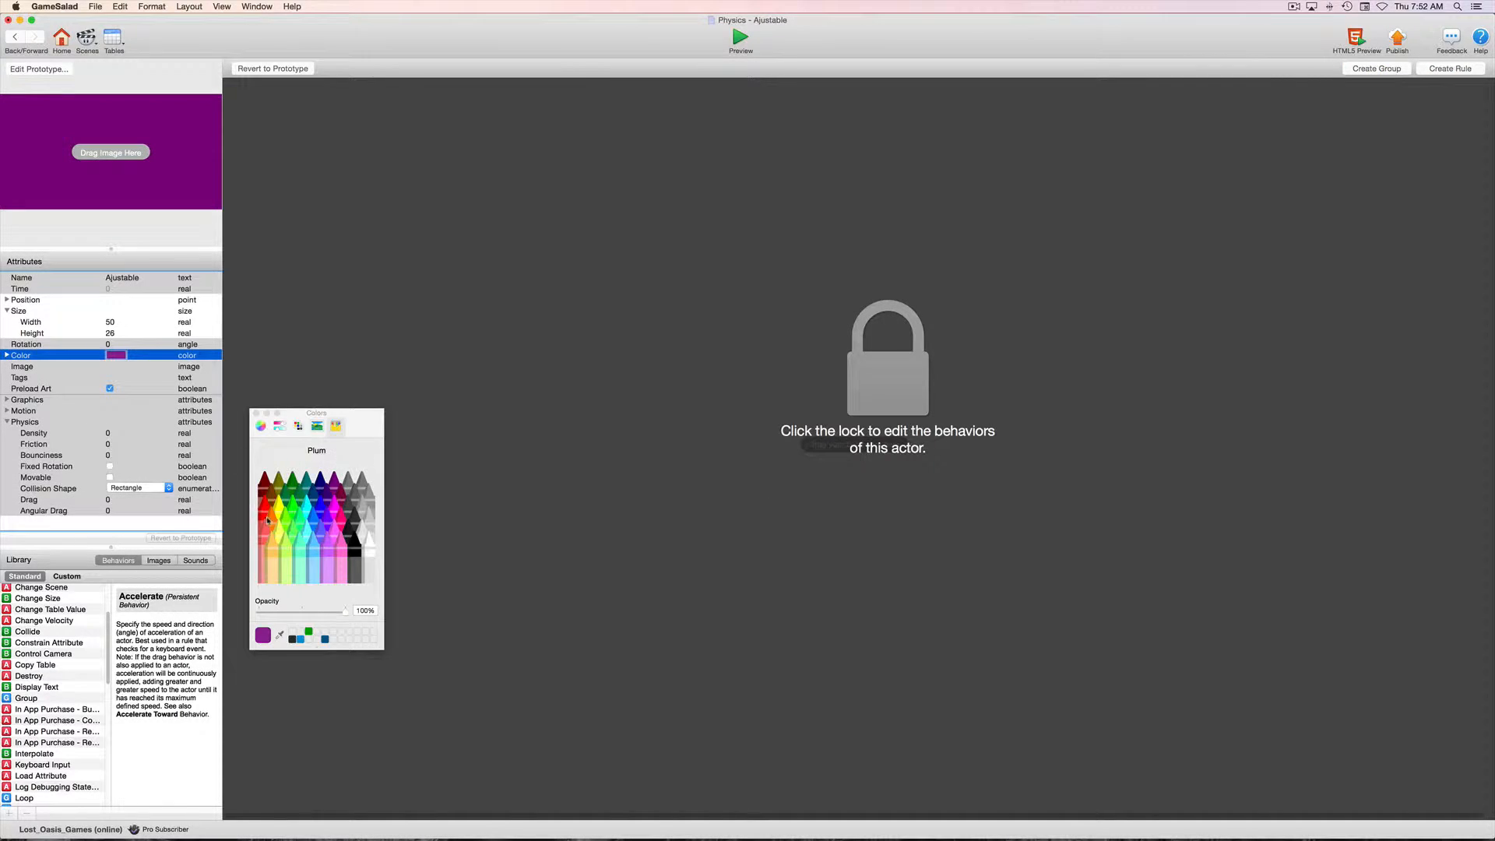
click(299, 530)
click(257, 413)
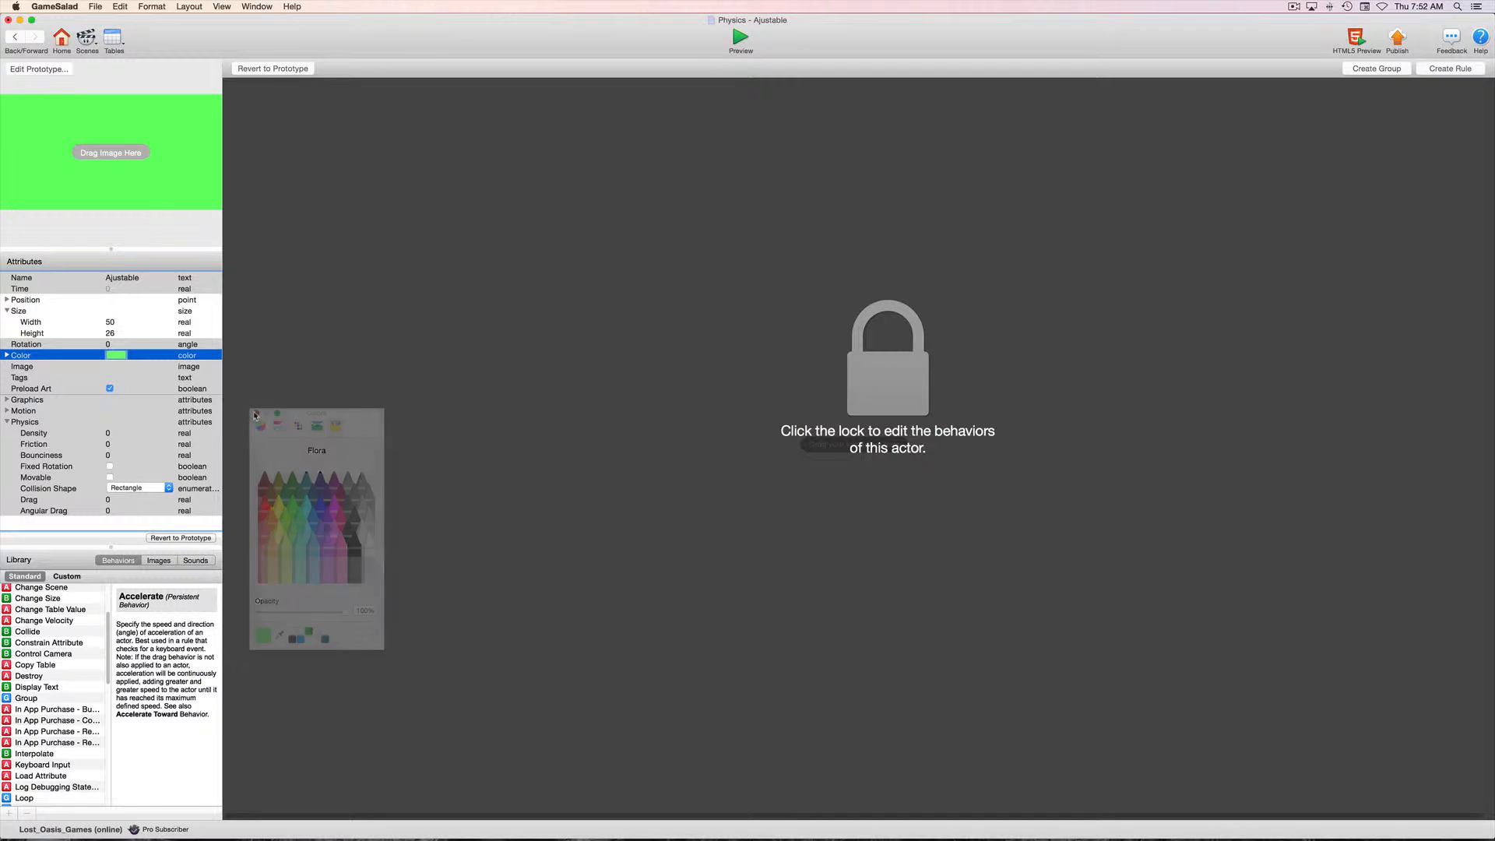
click(15, 36)
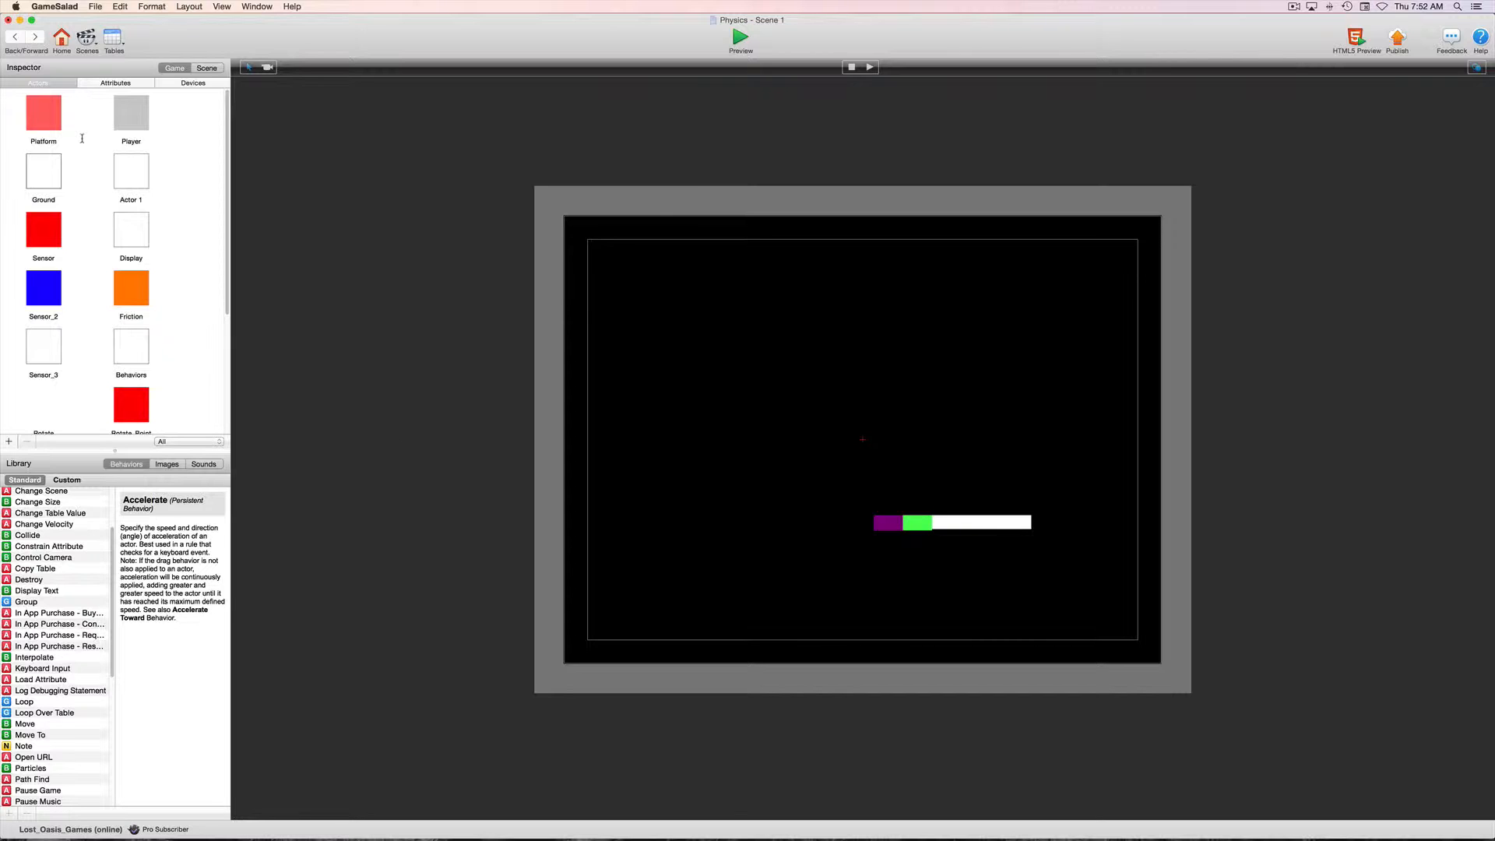
Step: Place a Platform actor directly on top of the purple and green blocks, and check the purple block's attributes
drag(44, 113, 902, 500)
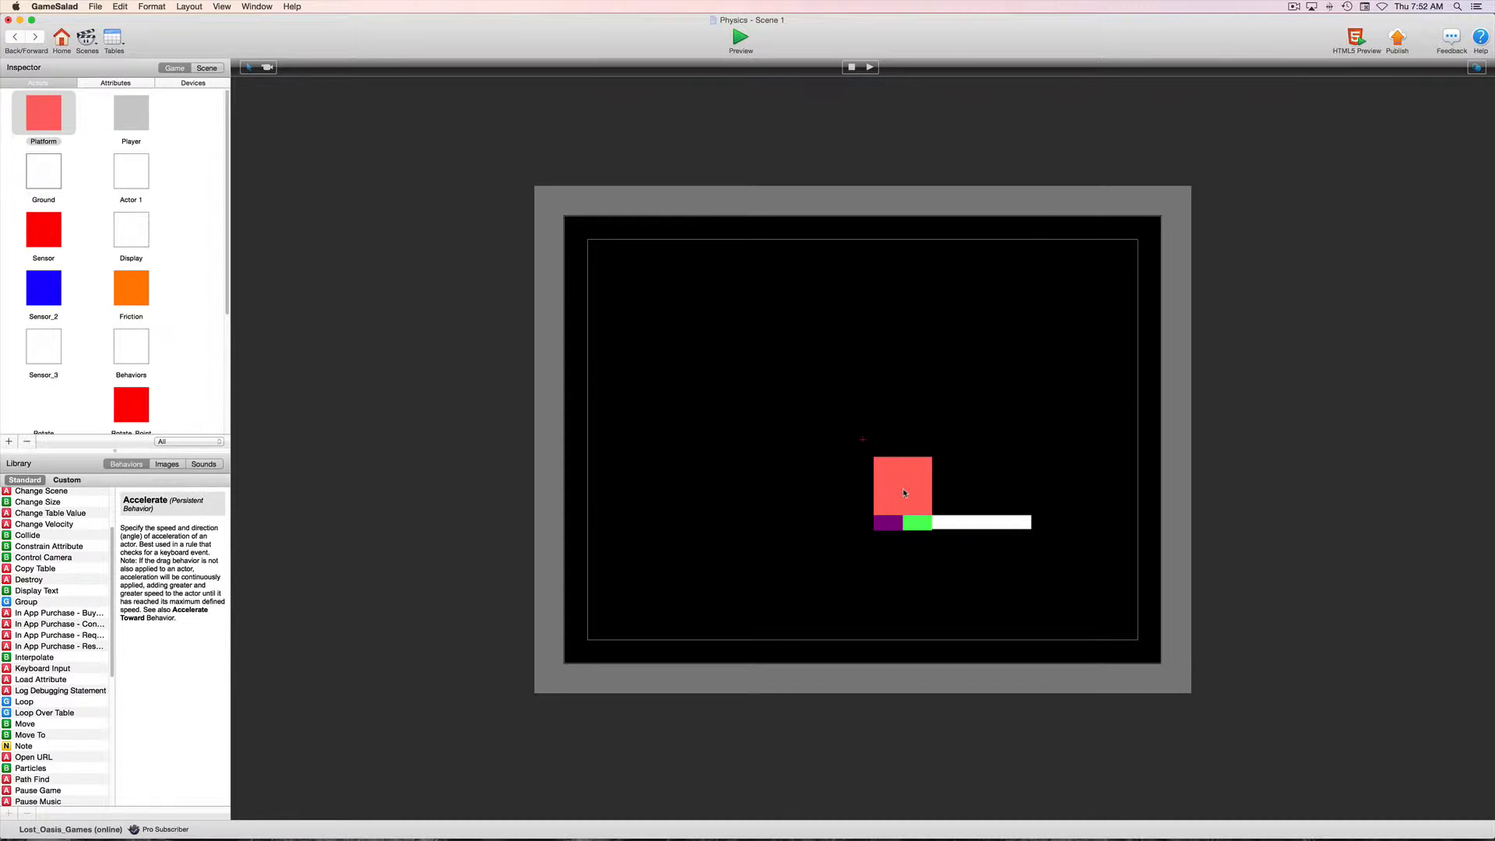
click(888, 526)
double_click(887, 527)
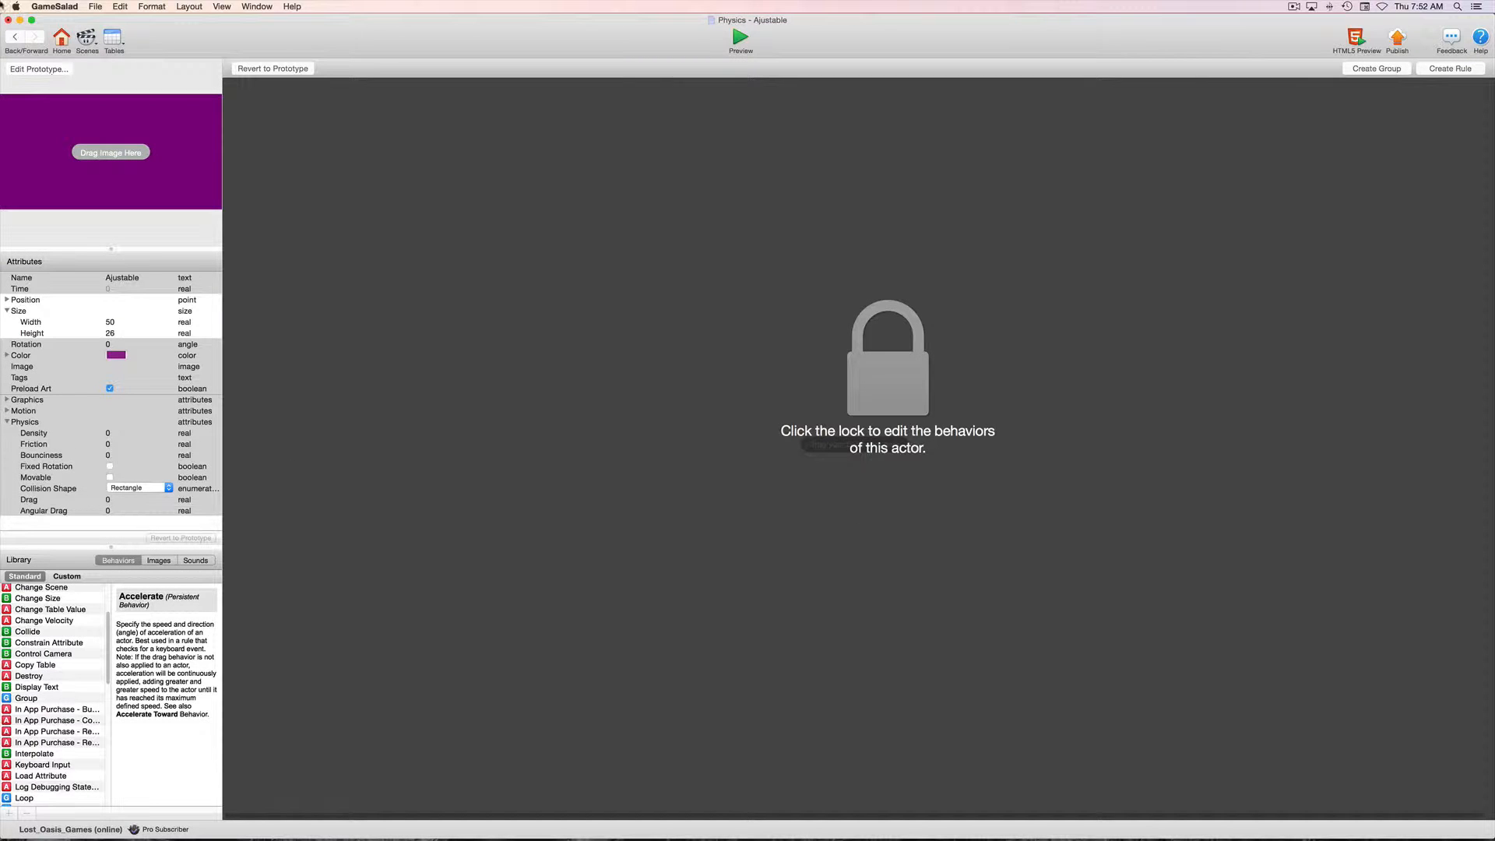
click(13, 37)
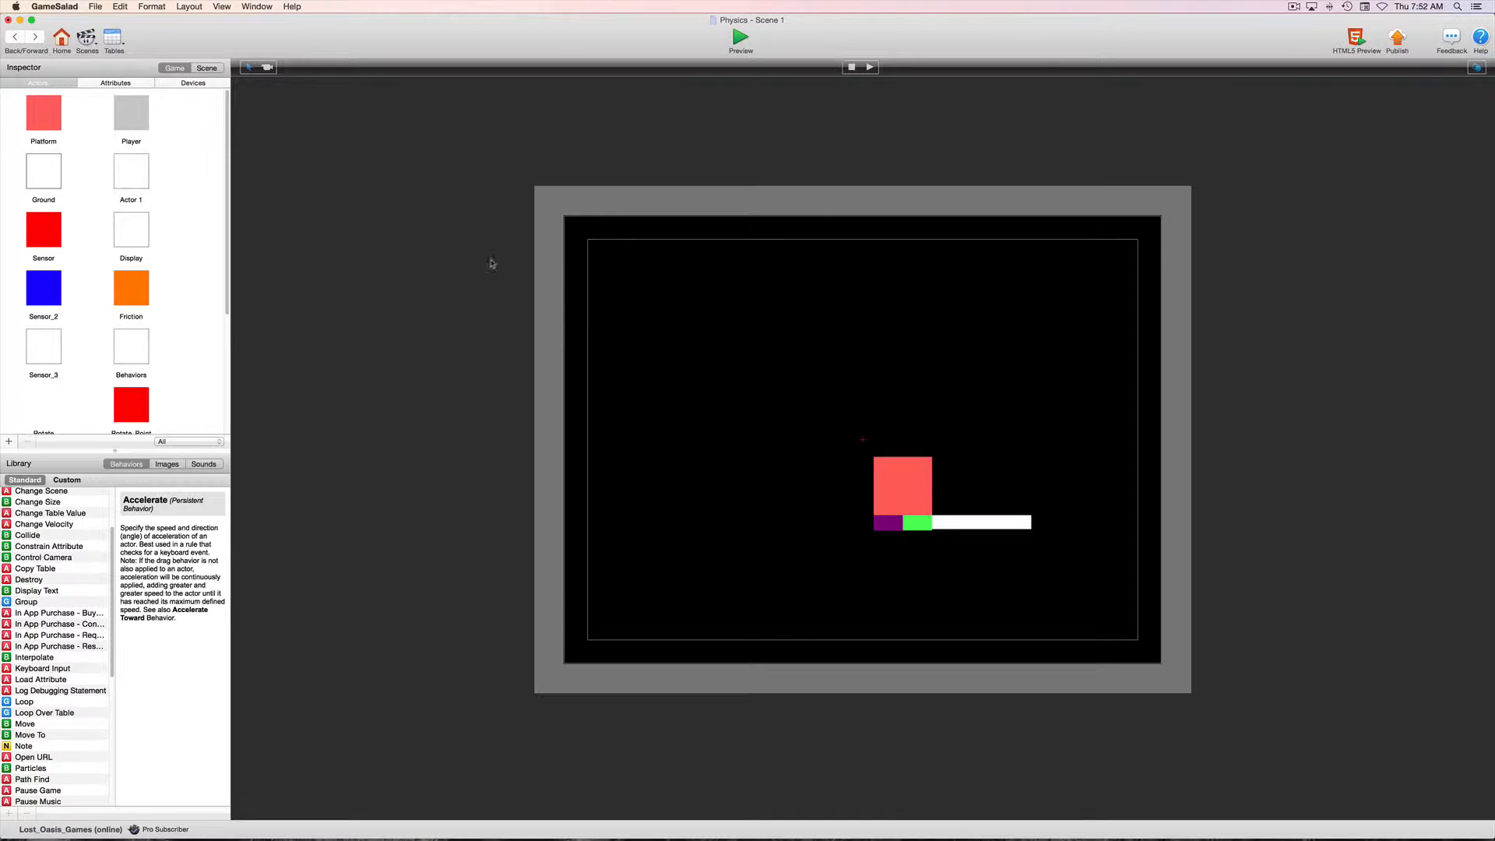
Step: Enable Fixed Rotation and set Bounciness to 0 for the Platform actor resting on the purple and green blocks
double_click(908, 483)
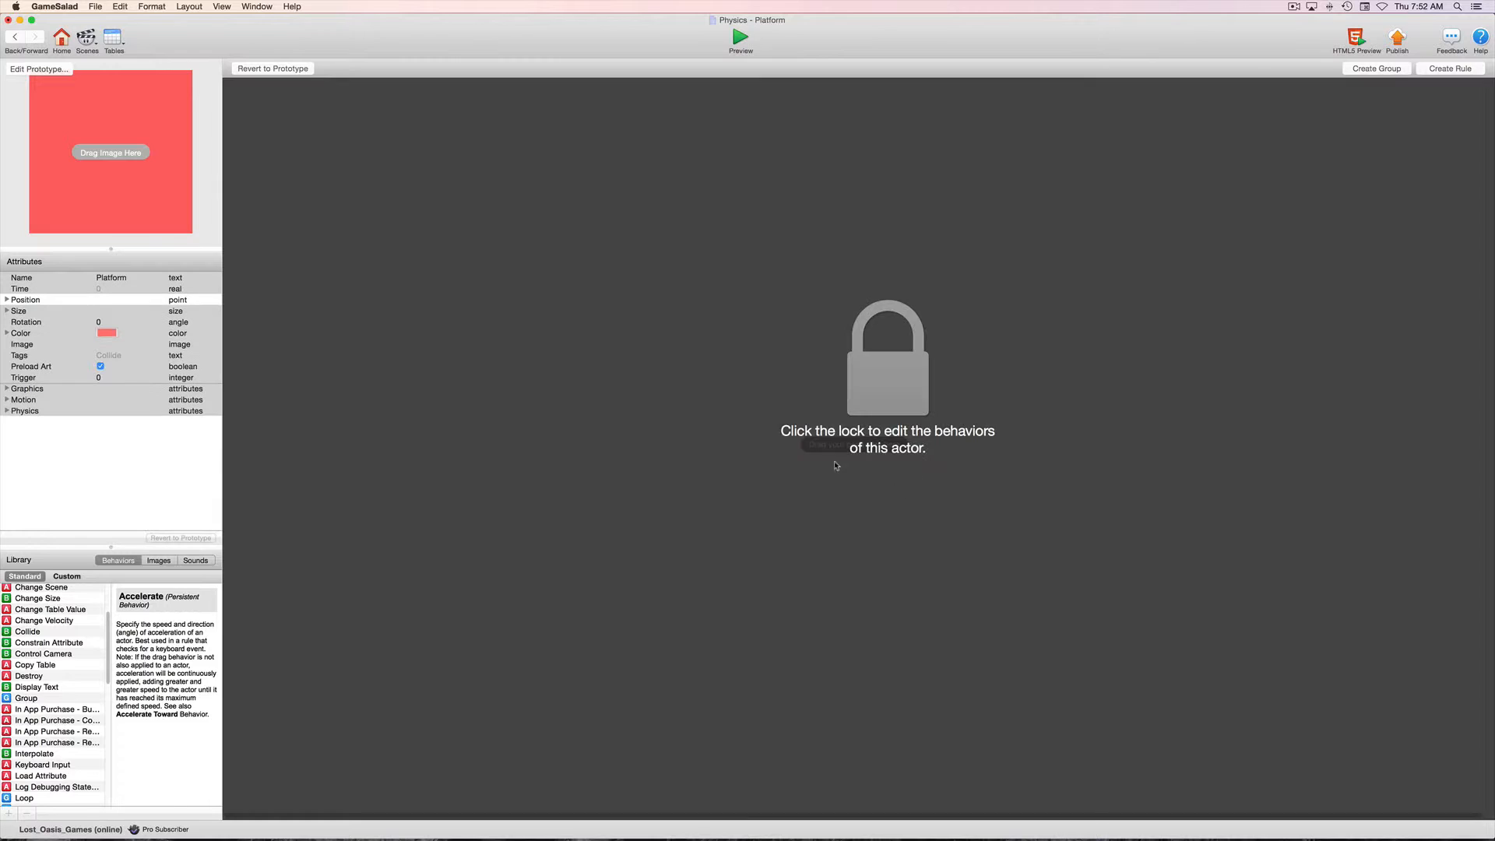
click(7, 411)
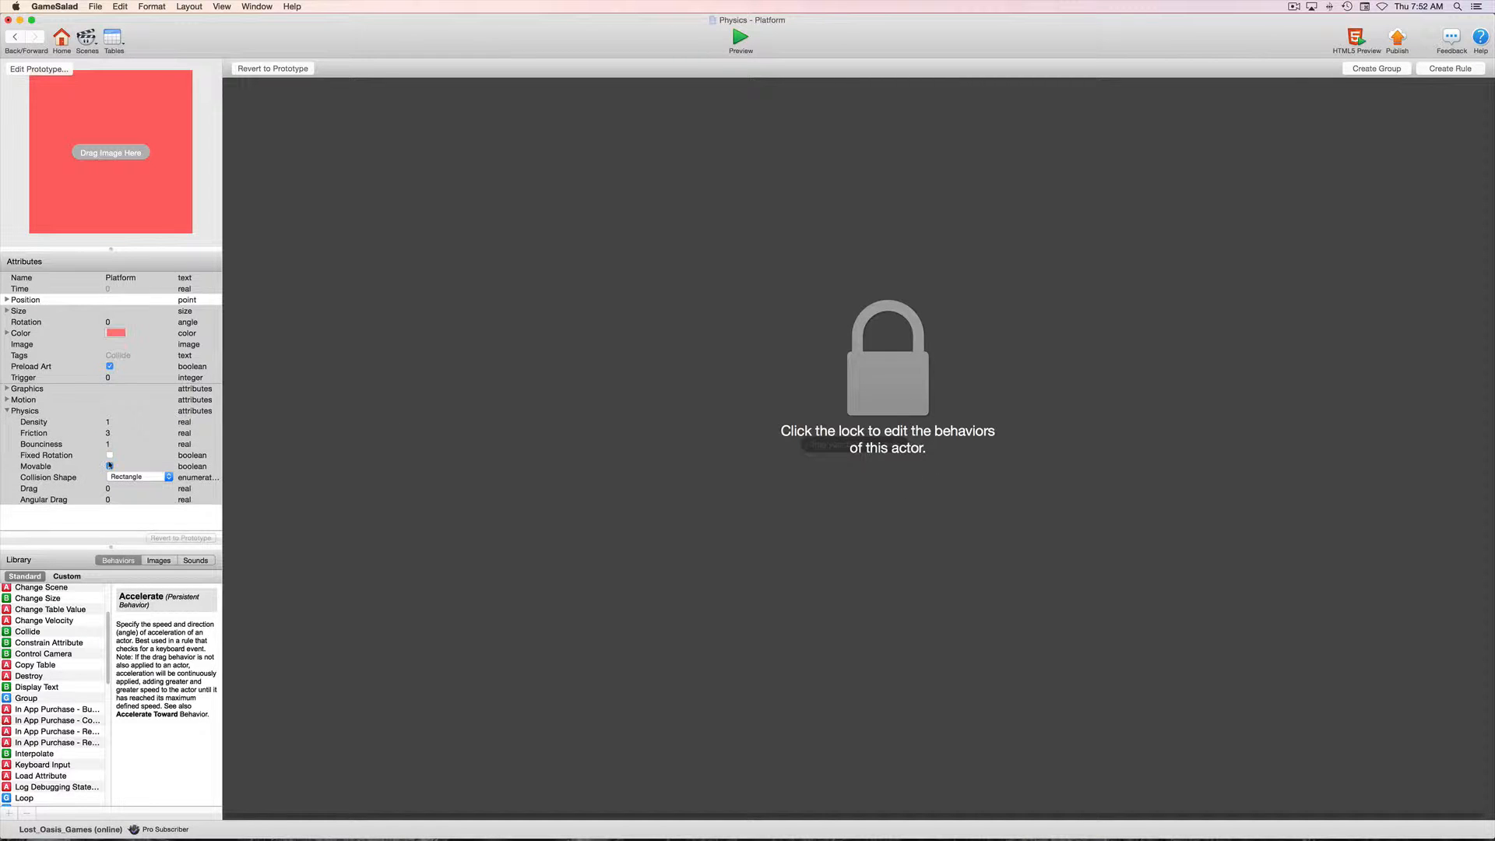
click(109, 455)
click(108, 445)
click(107, 444)
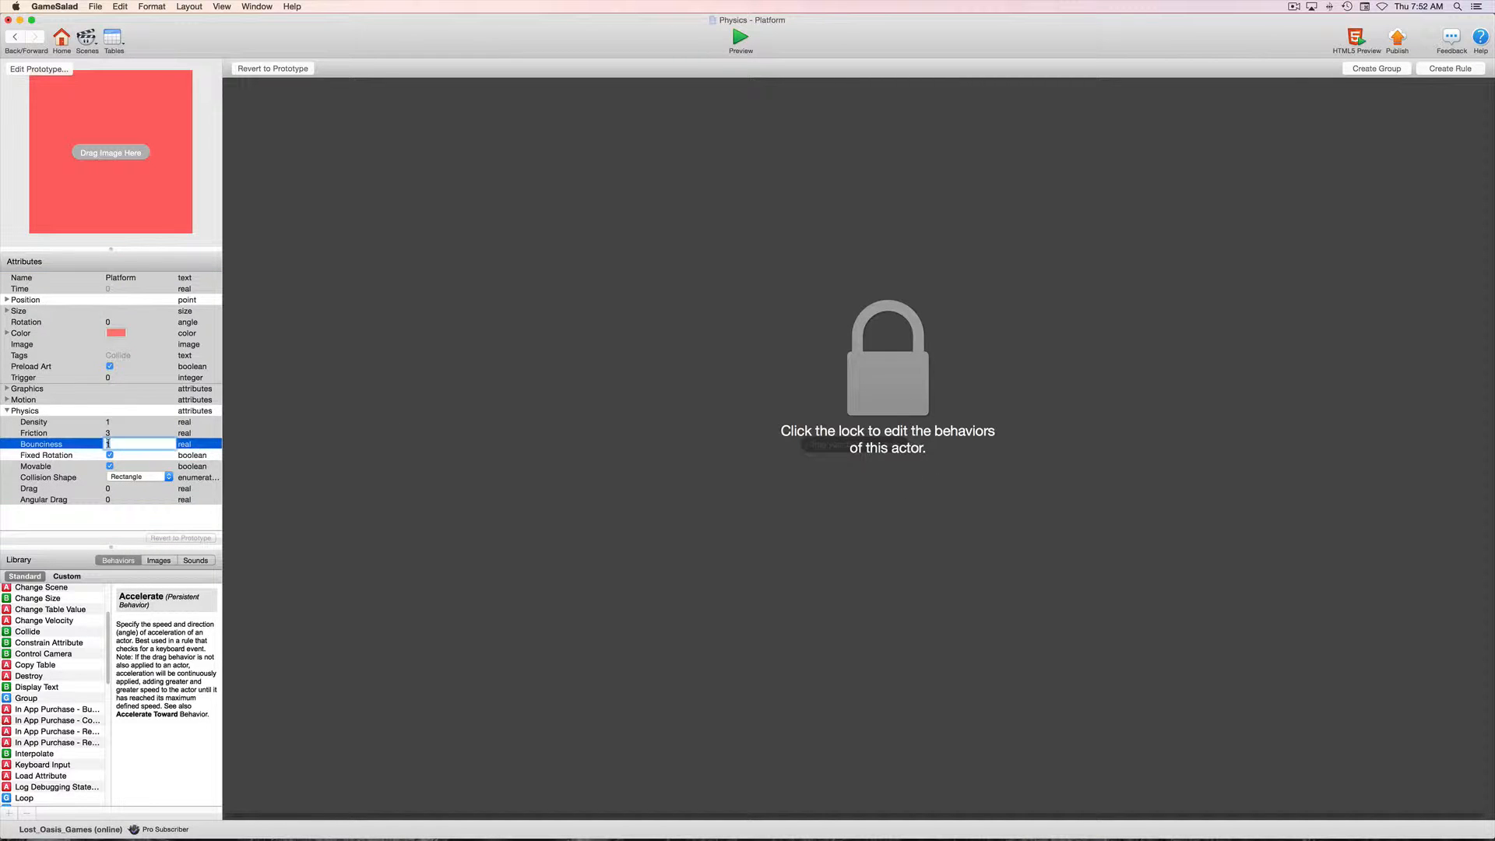
text(0)
Step: Set the Platform actor's Density to 100 and return to the scene
click(129, 431)
click(109, 423)
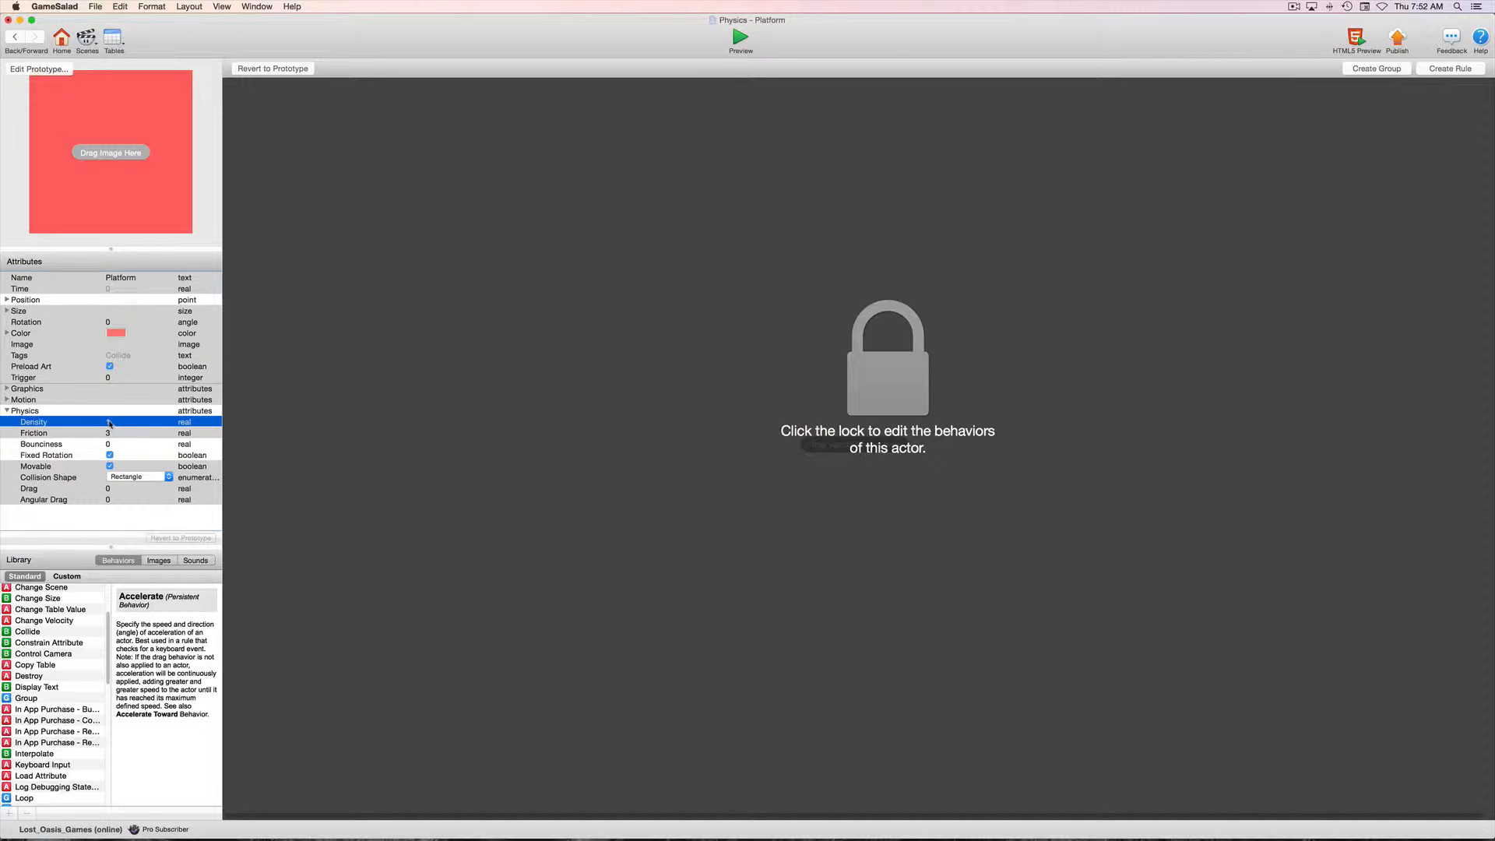
click(109, 422)
text(00)
key(Tab)
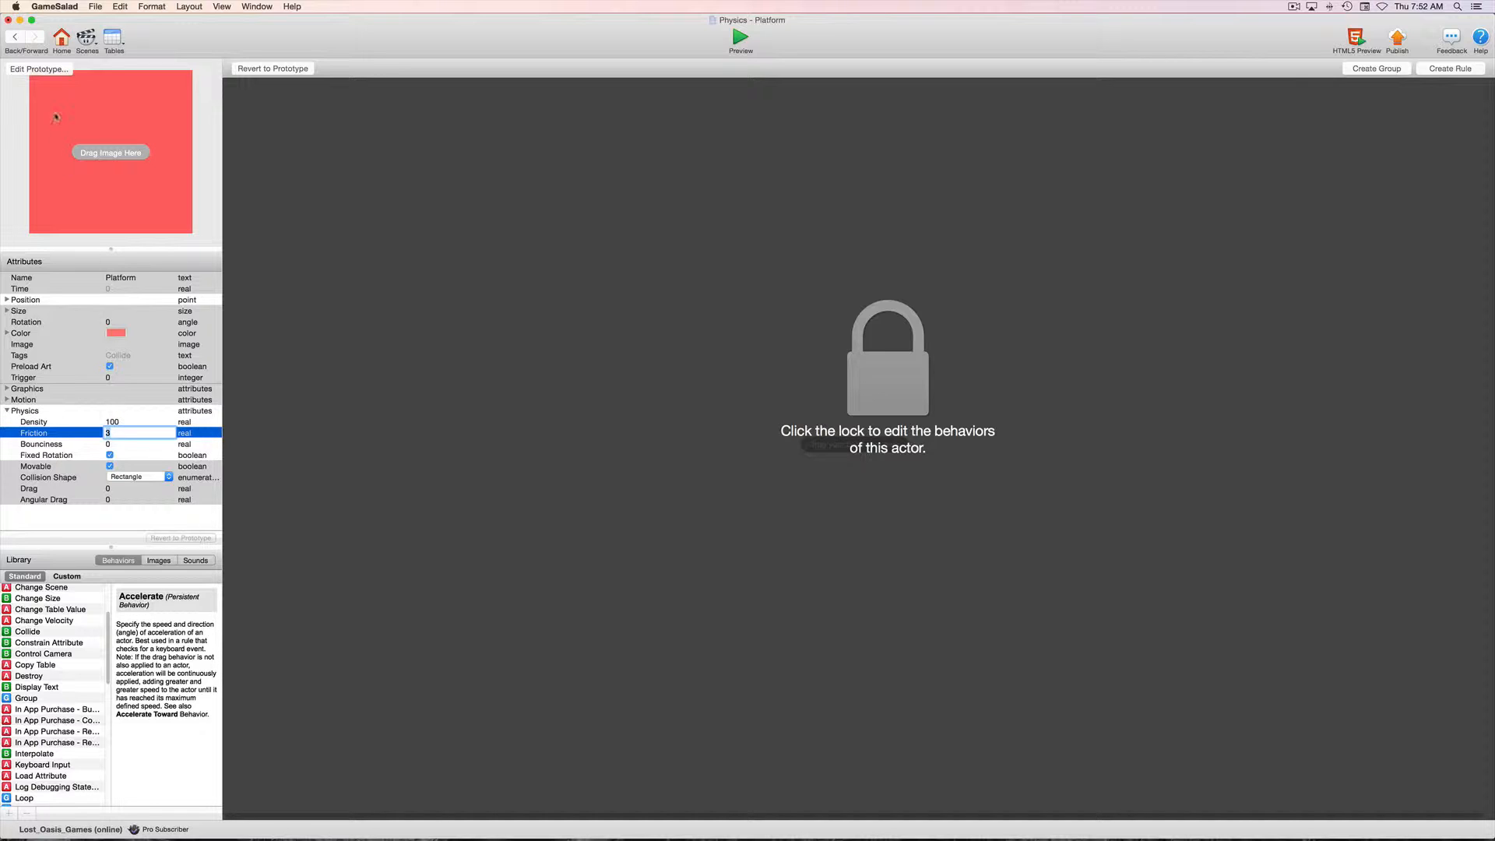
click(19, 43)
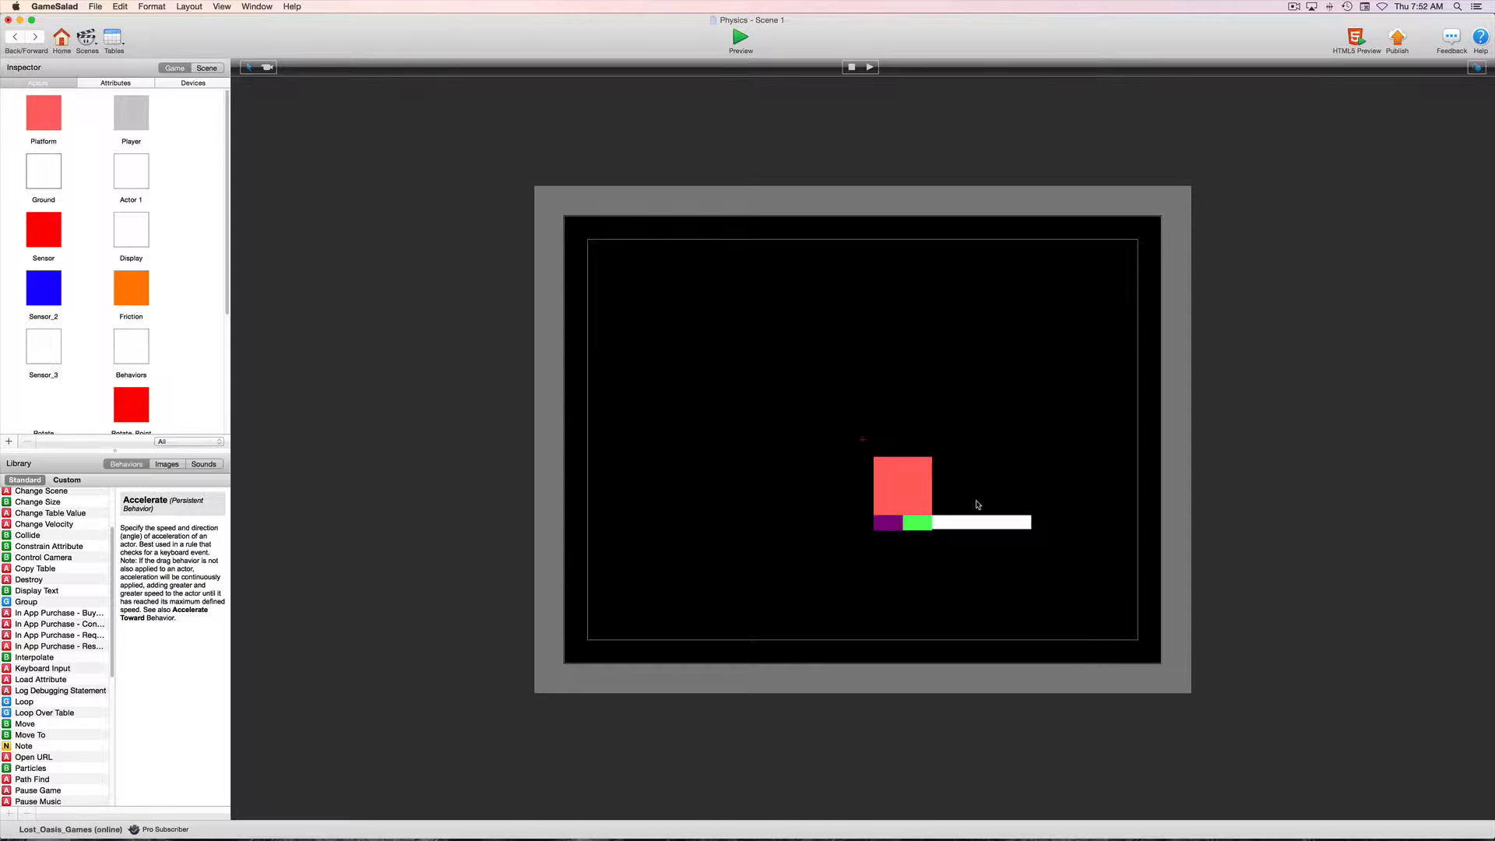
Step: Place a Player actor at the scene's left edge, level with the Platform block, and make this instance non-movable
drag(136, 132, 592, 500)
drag(594, 504, 593, 481)
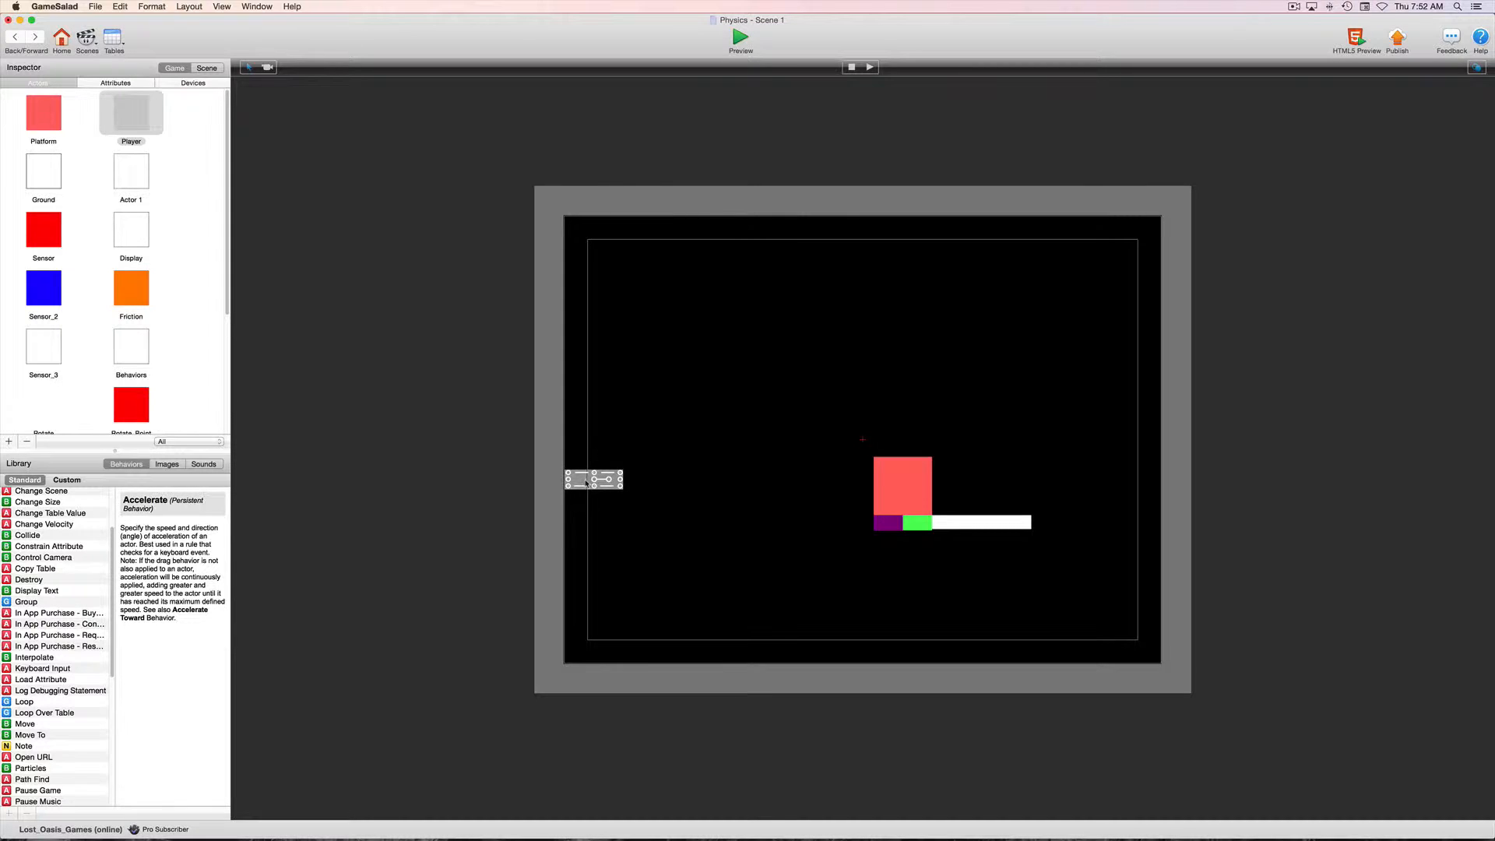
double_click(586, 483)
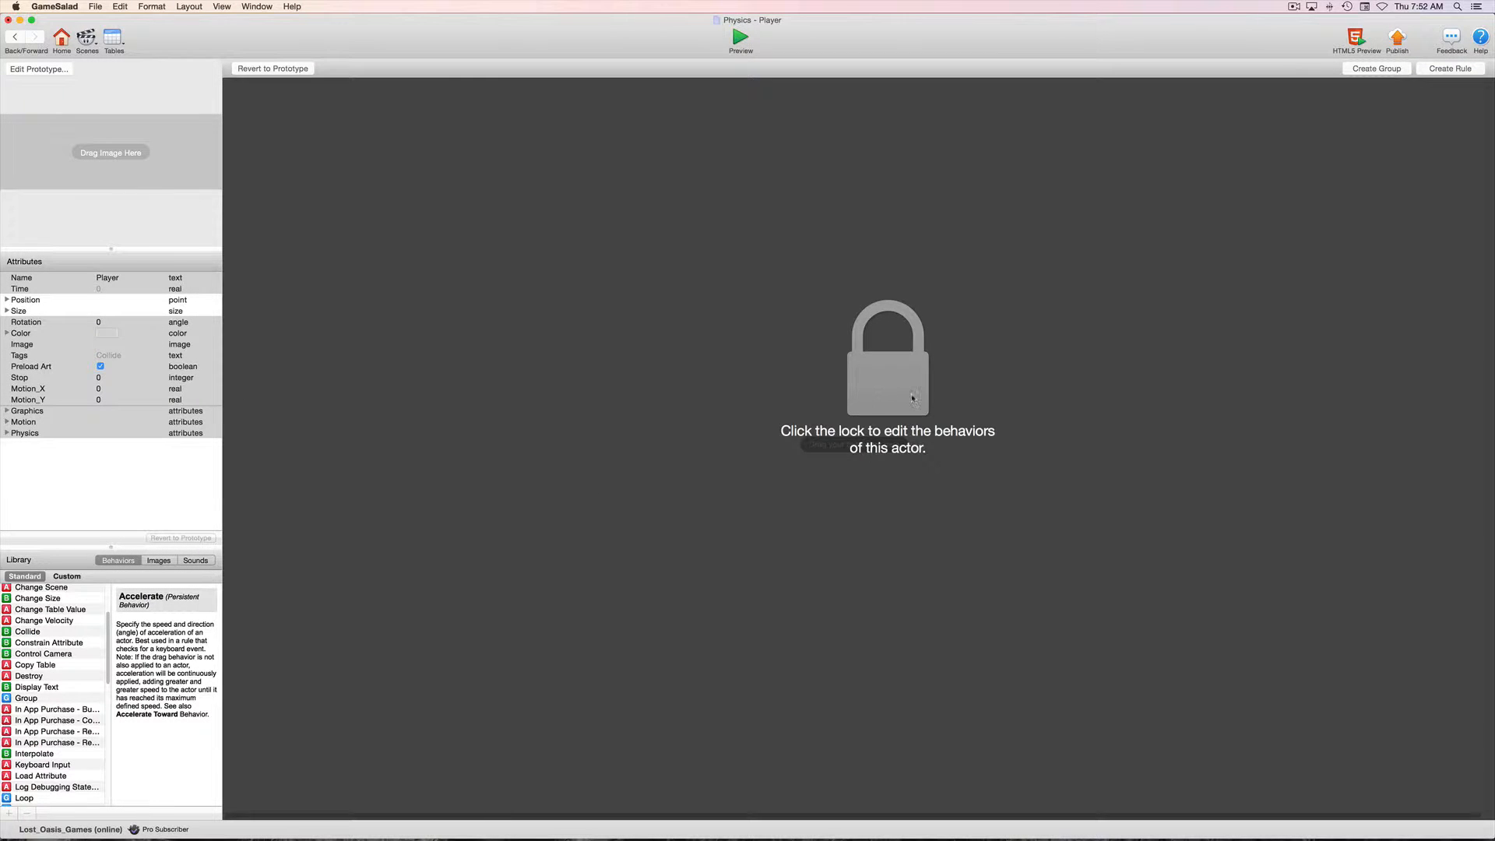
click(912, 398)
click(7, 432)
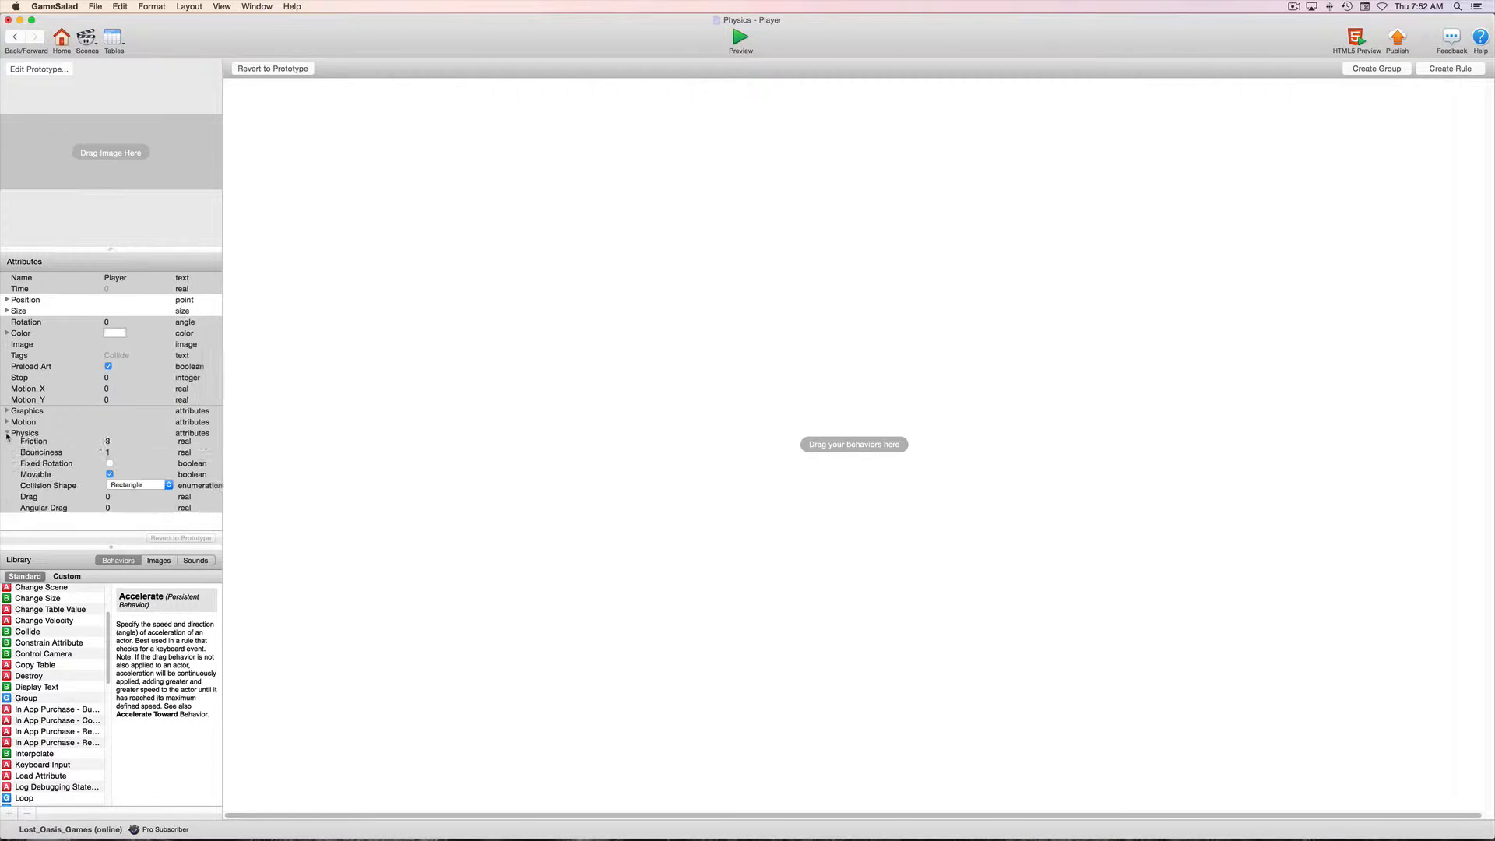
click(112, 489)
click(110, 489)
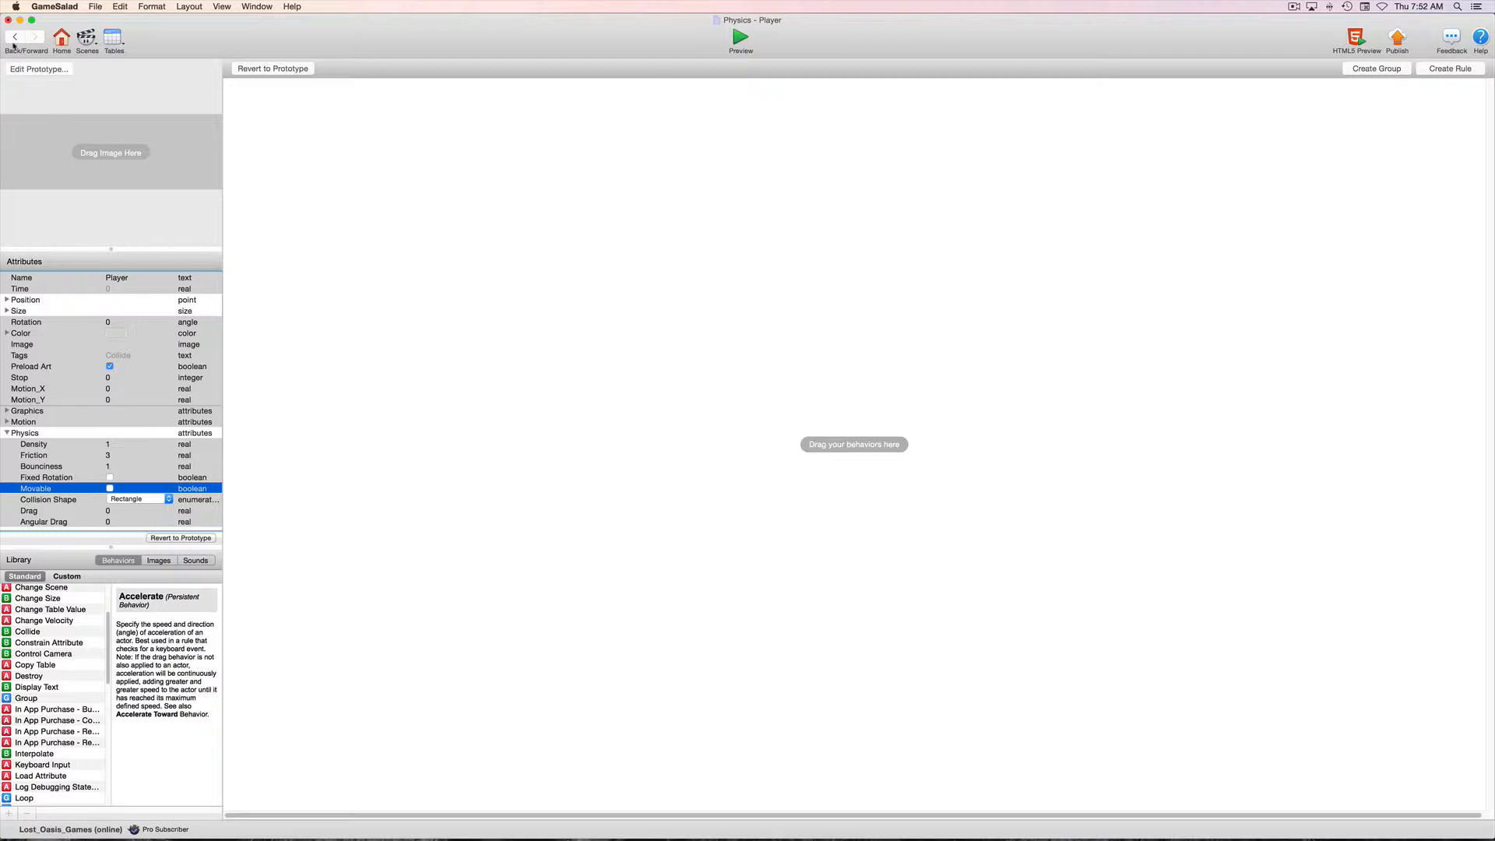
click(527, 189)
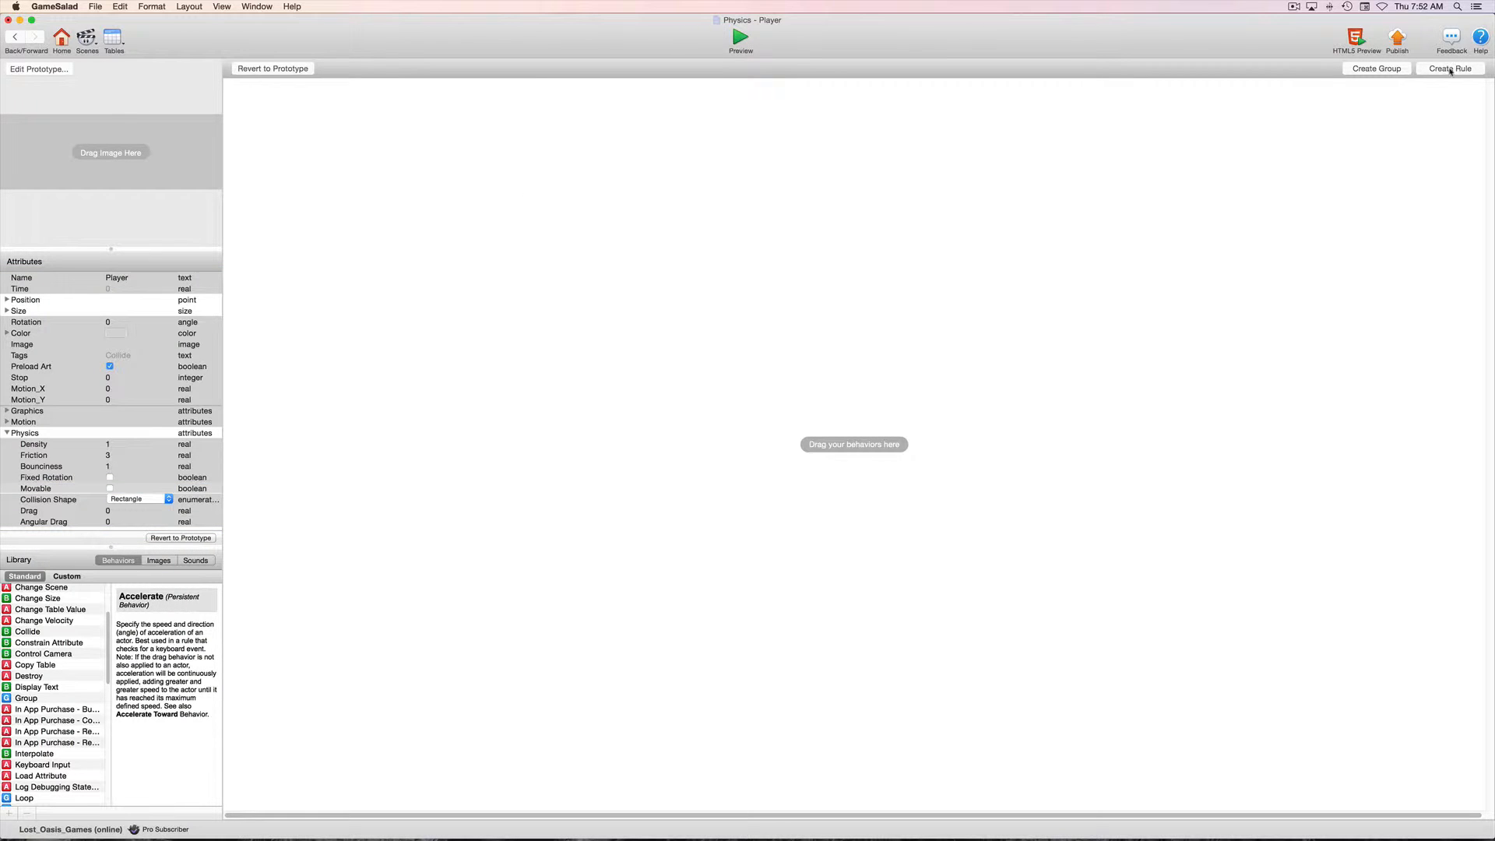
click(13, 36)
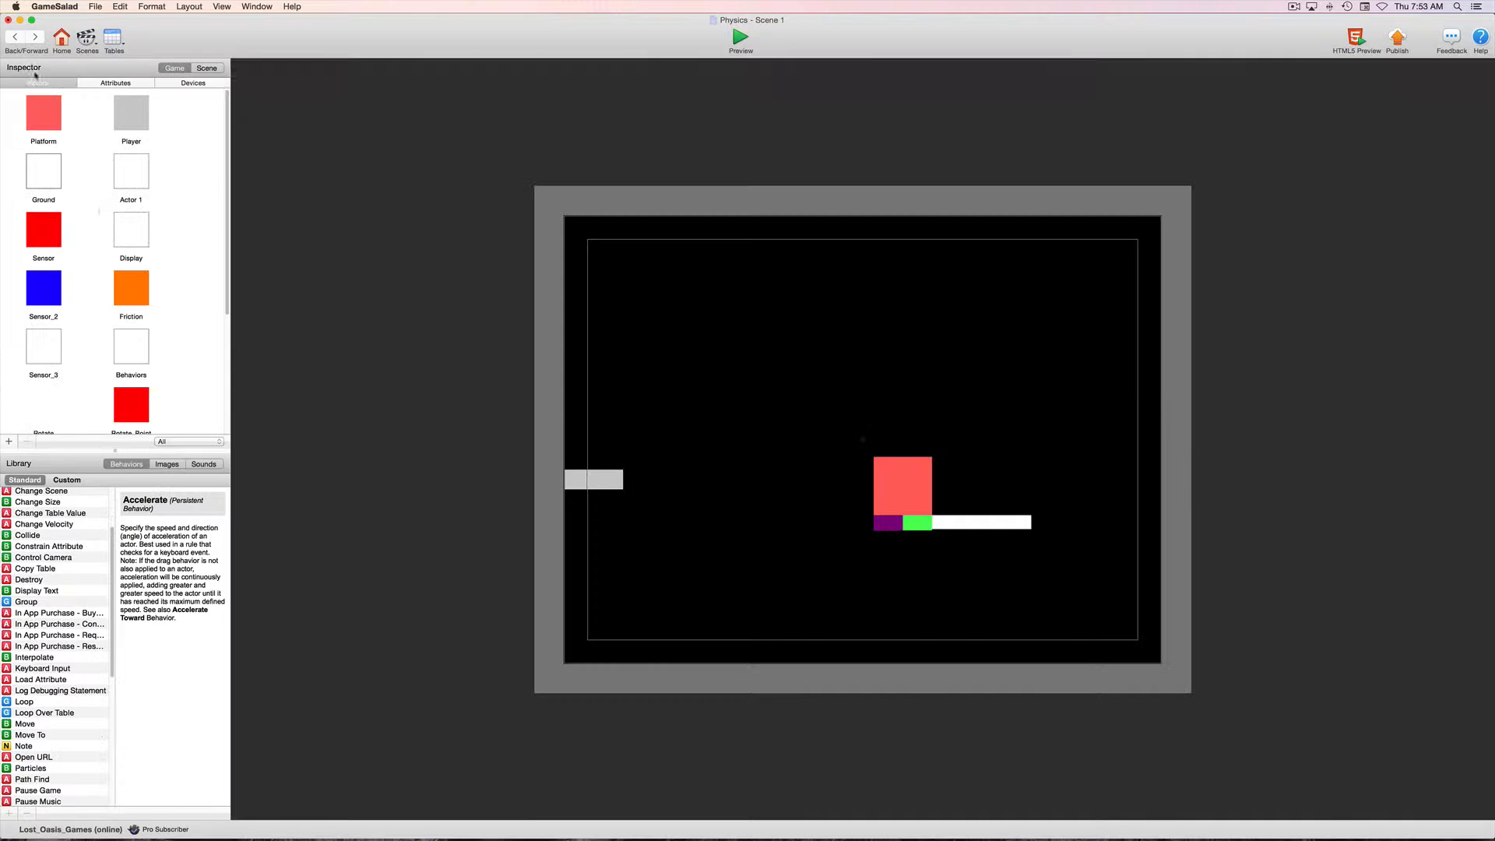
Step: Create a new actor and name it Bullet
scroll(179, 380, down, 5)
click(9, 441)
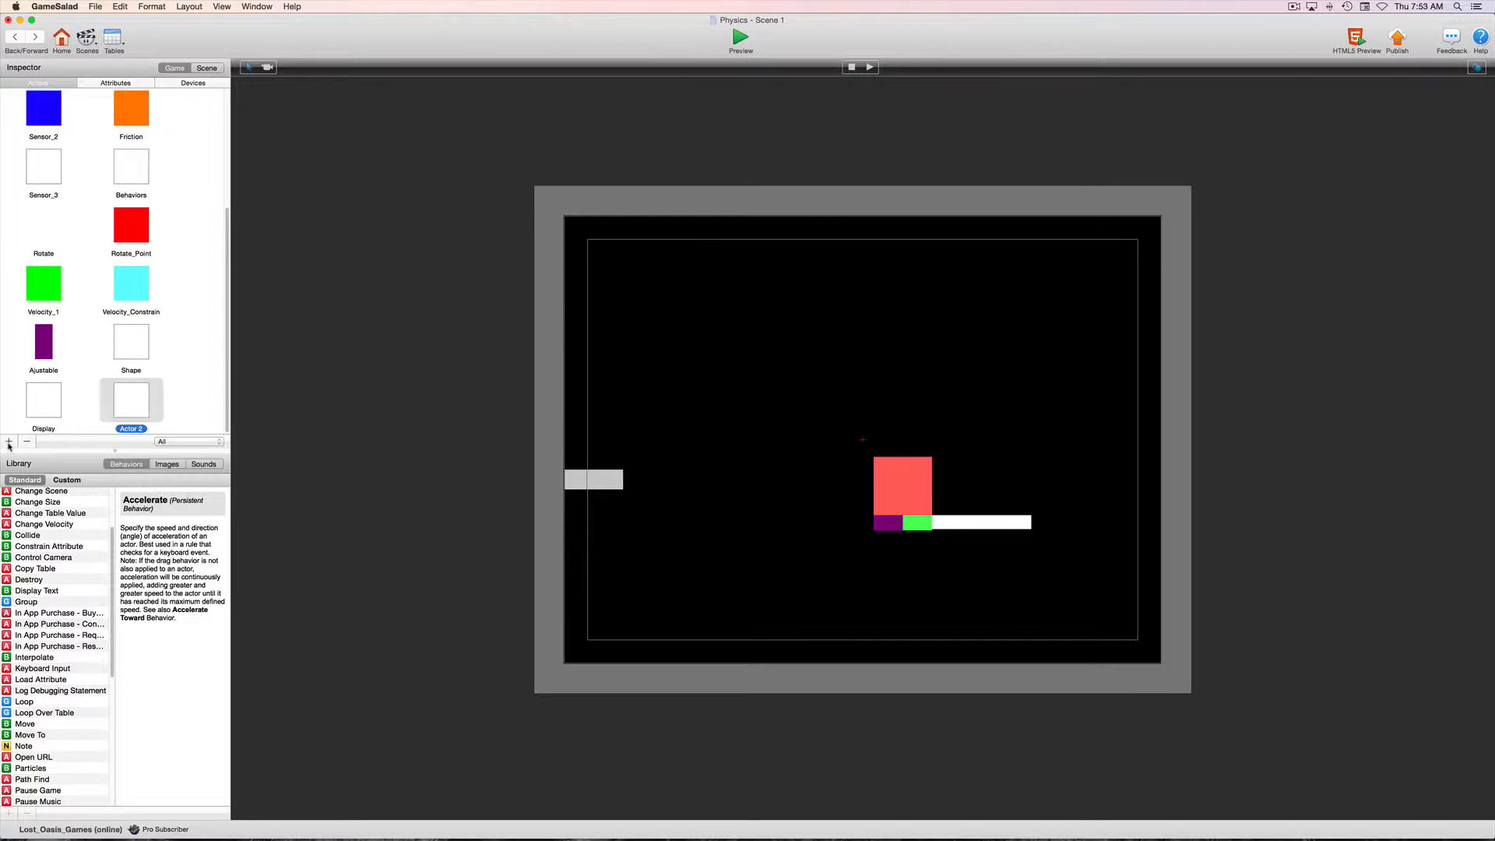
click(138, 429)
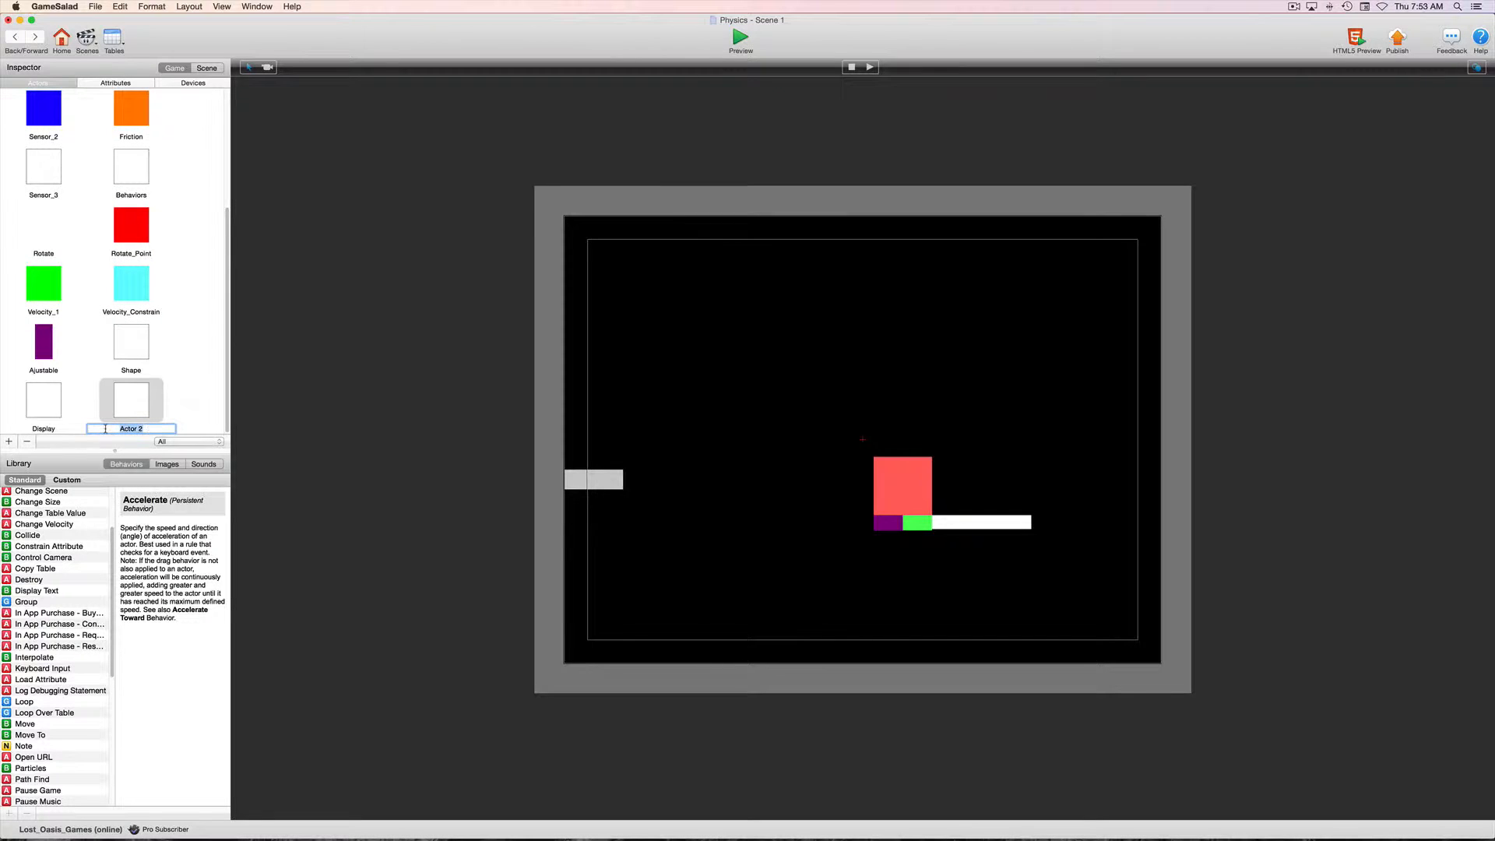
text(Bullet)
key(Return)
Step: Enable Fixed Rotation and set Bounciness to 0 in the Bullet prototype's physics attributes
click(130, 404)
double_click(130, 404)
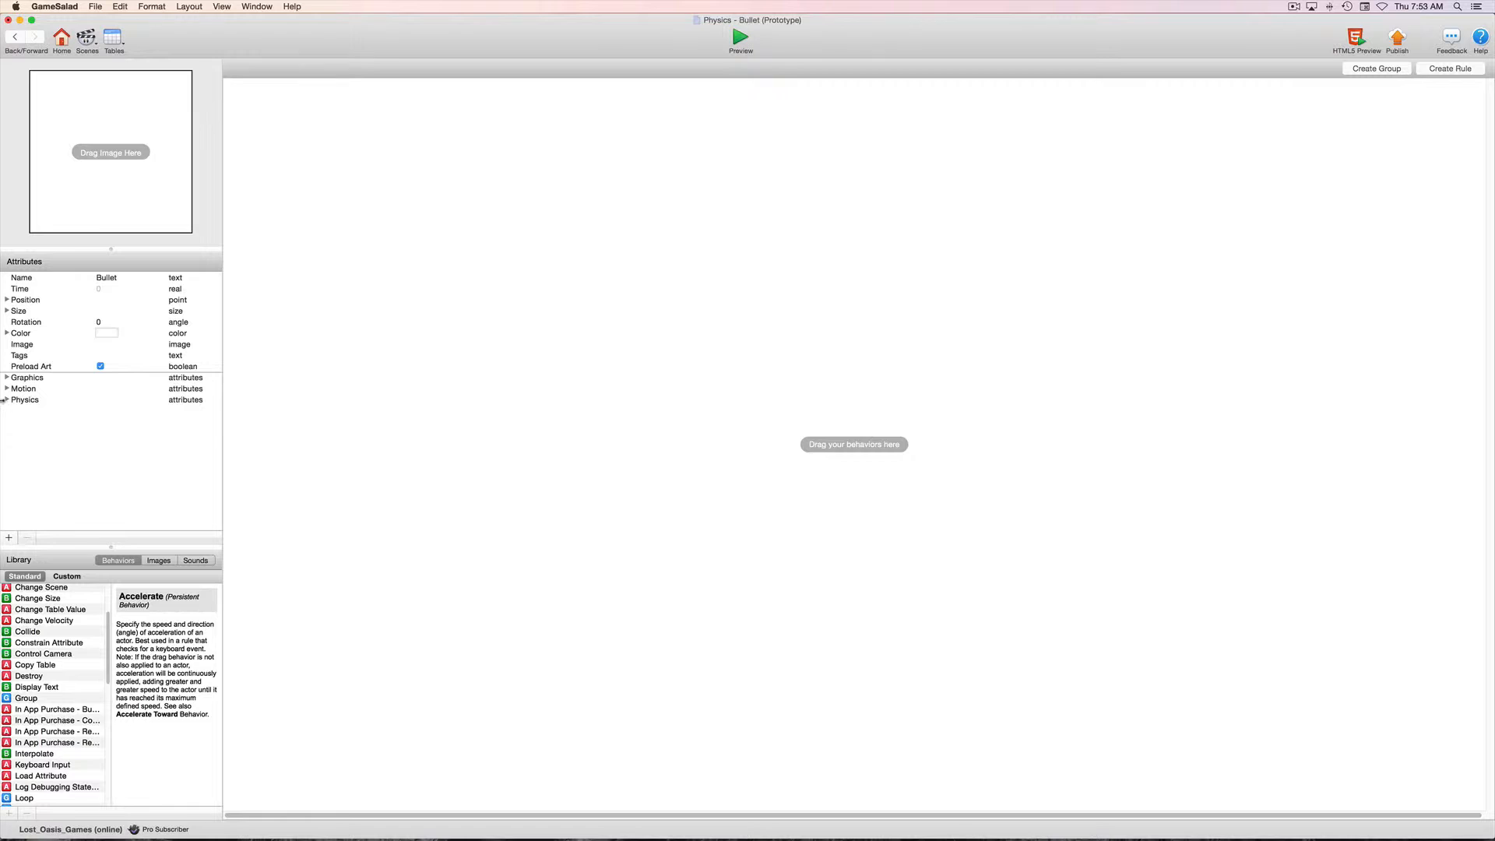
click(6, 400)
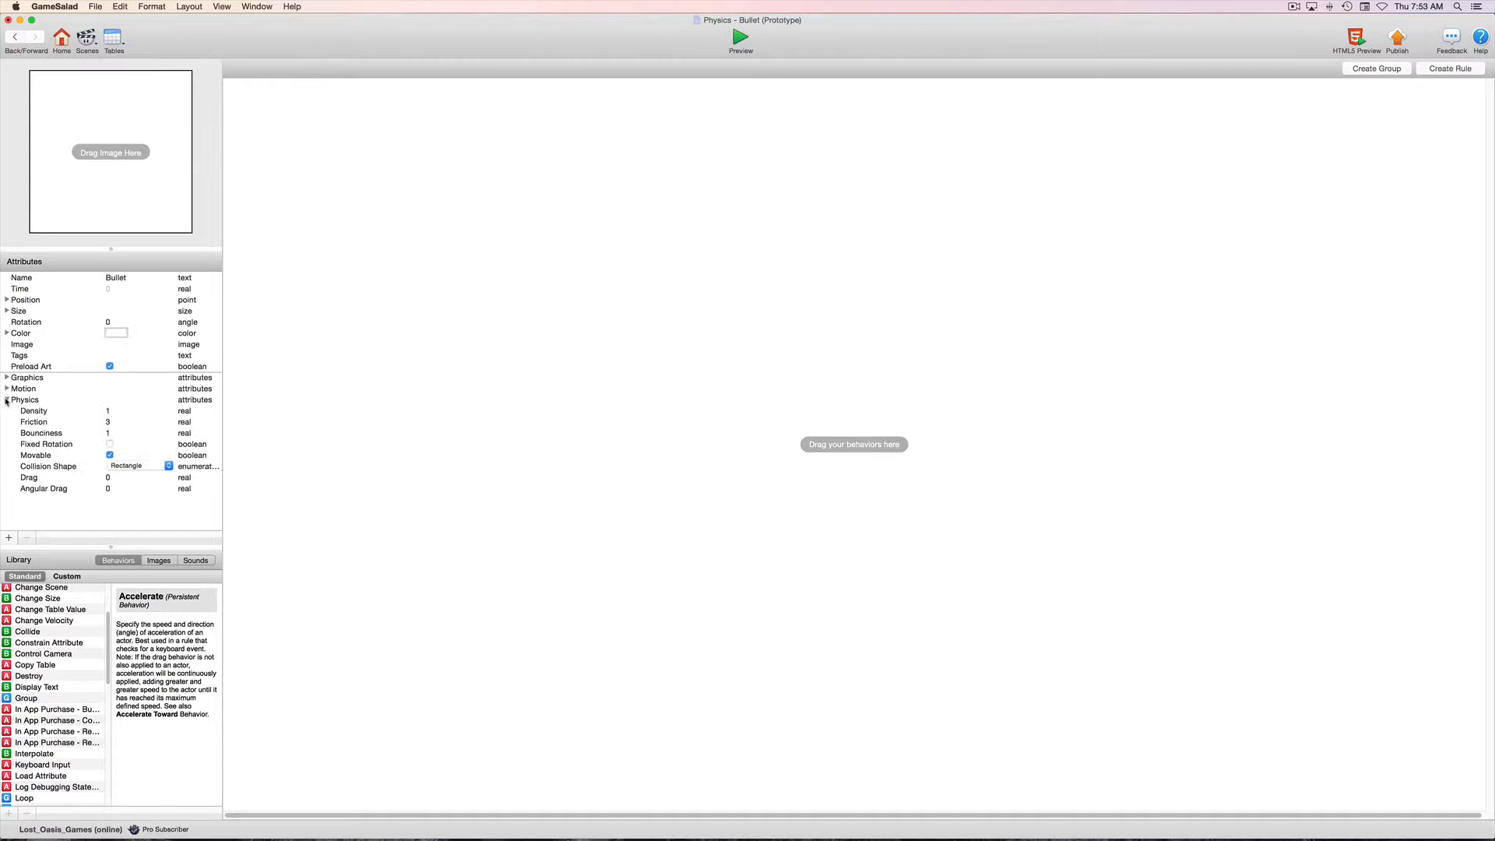
click(109, 444)
click(106, 434)
click(107, 434)
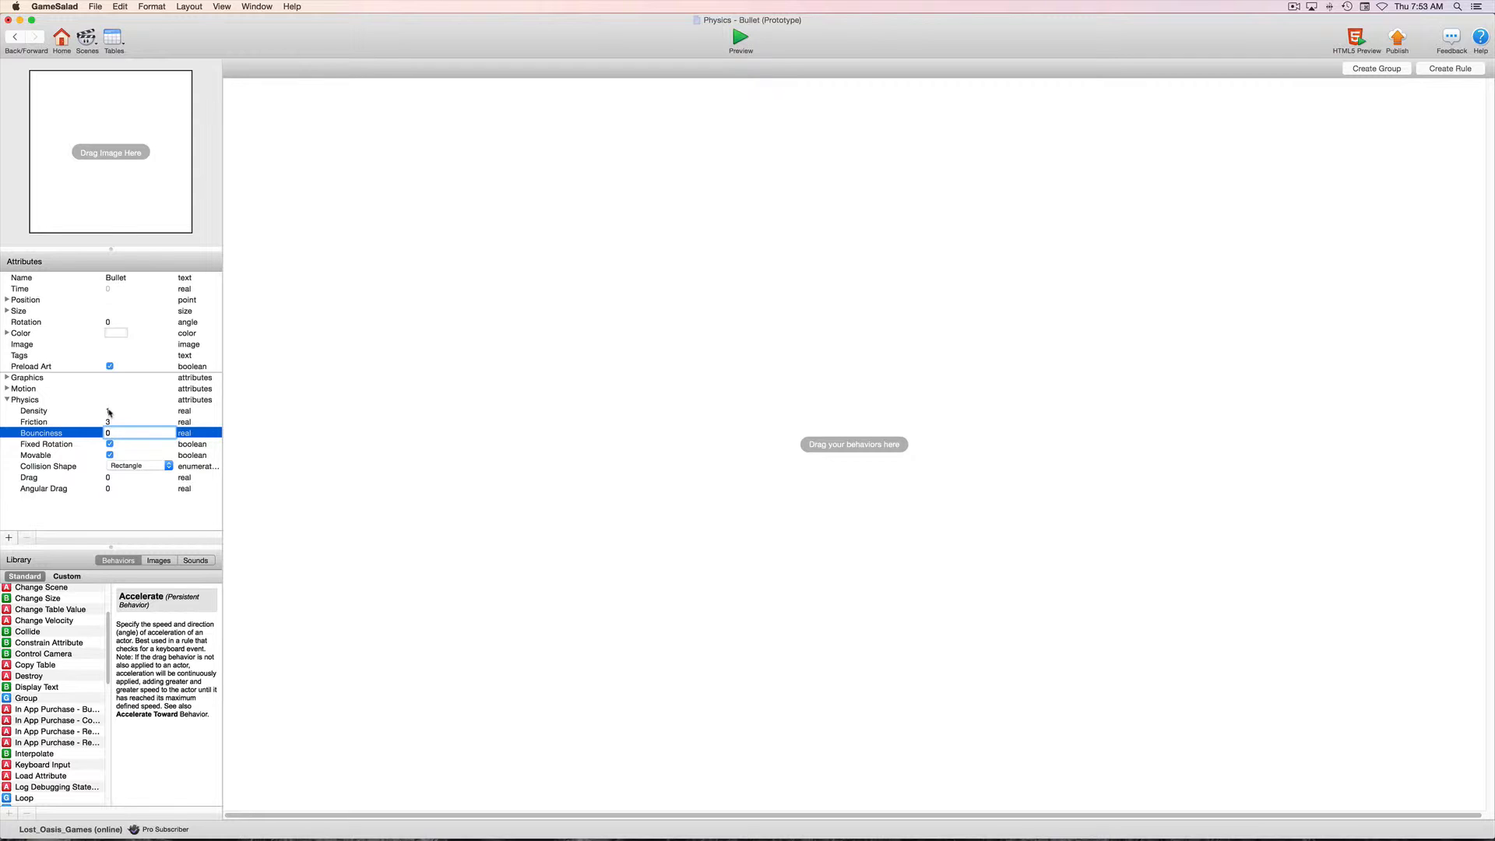
click(394, 381)
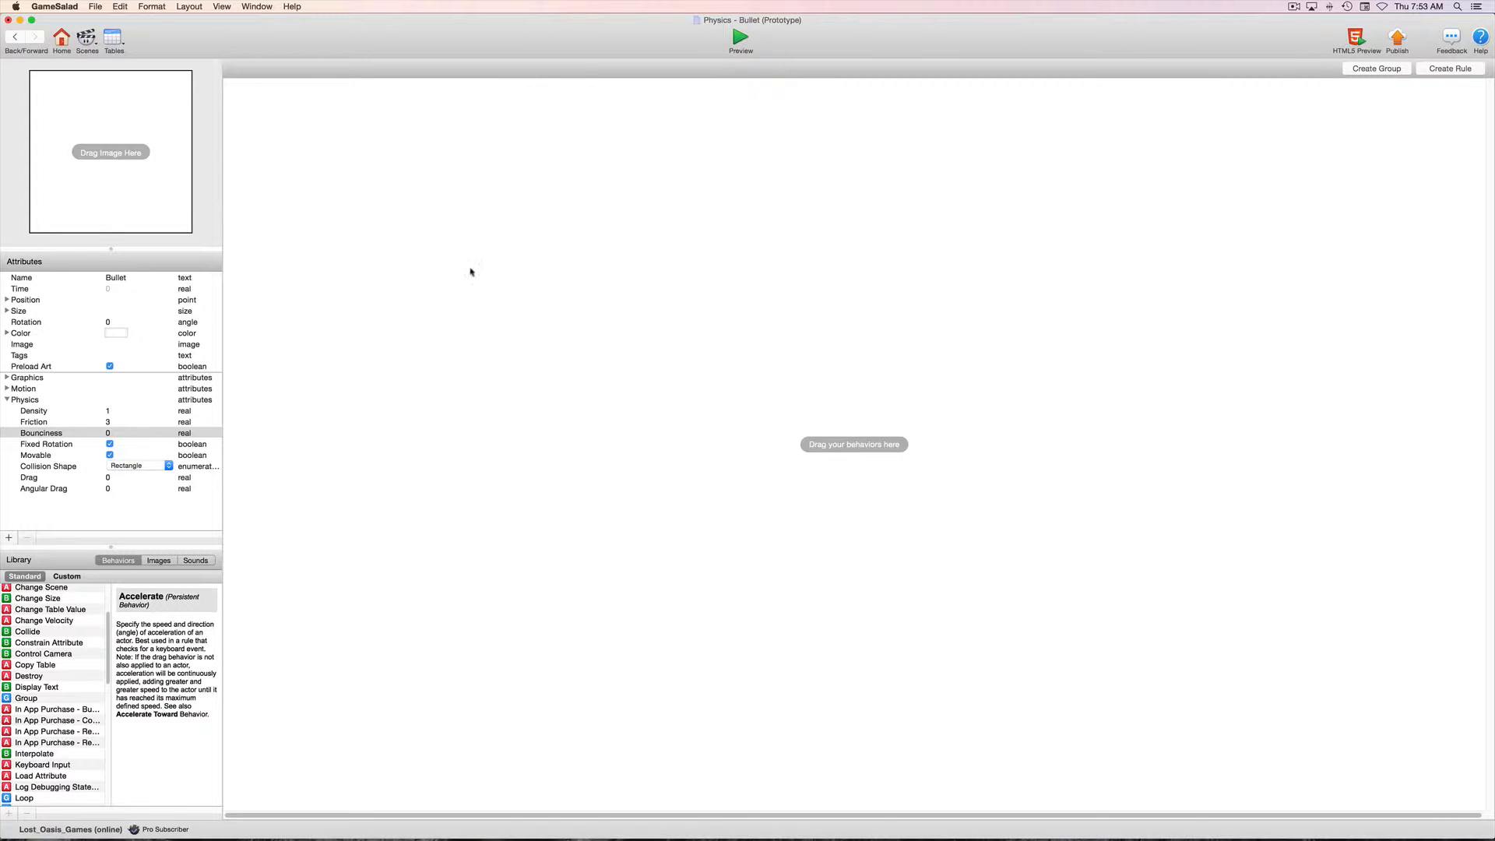
Step: Add an integer attribute named Stop to the Bullet prototype
scroll(110, 620, down, 1)
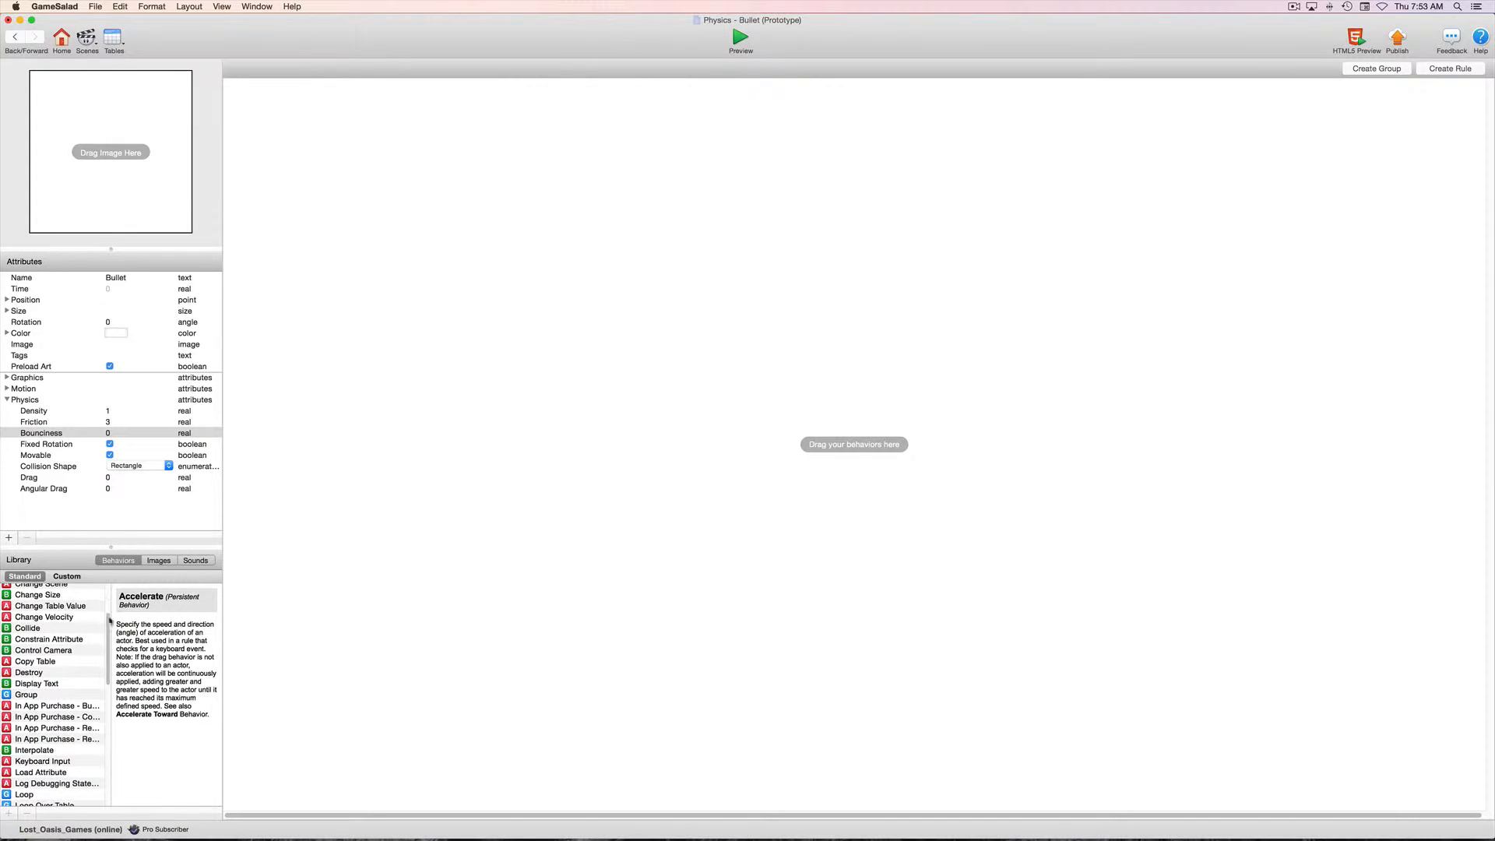
click(9, 537)
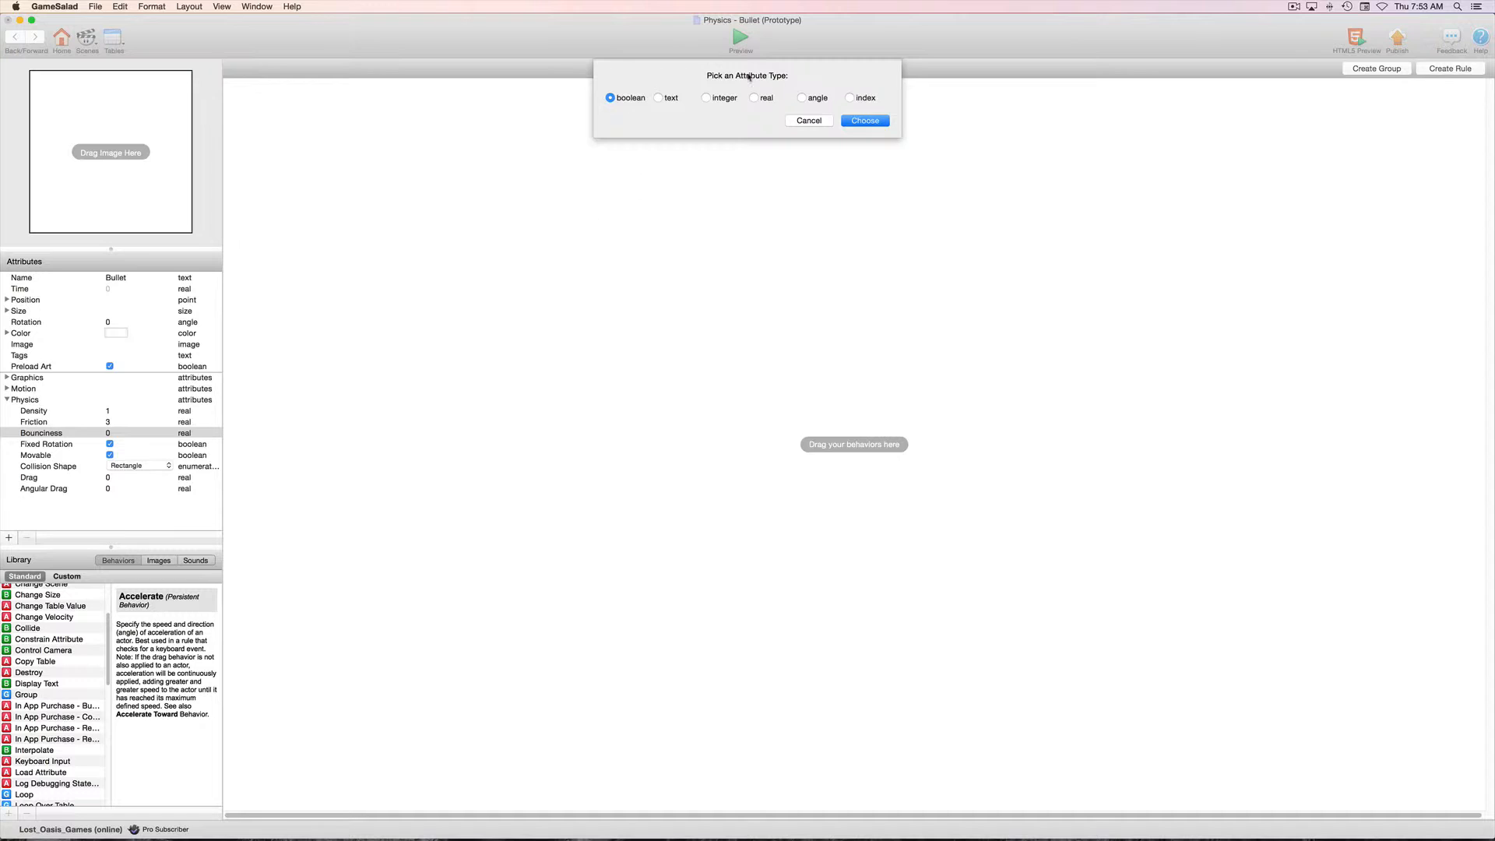
click(704, 98)
key(Return)
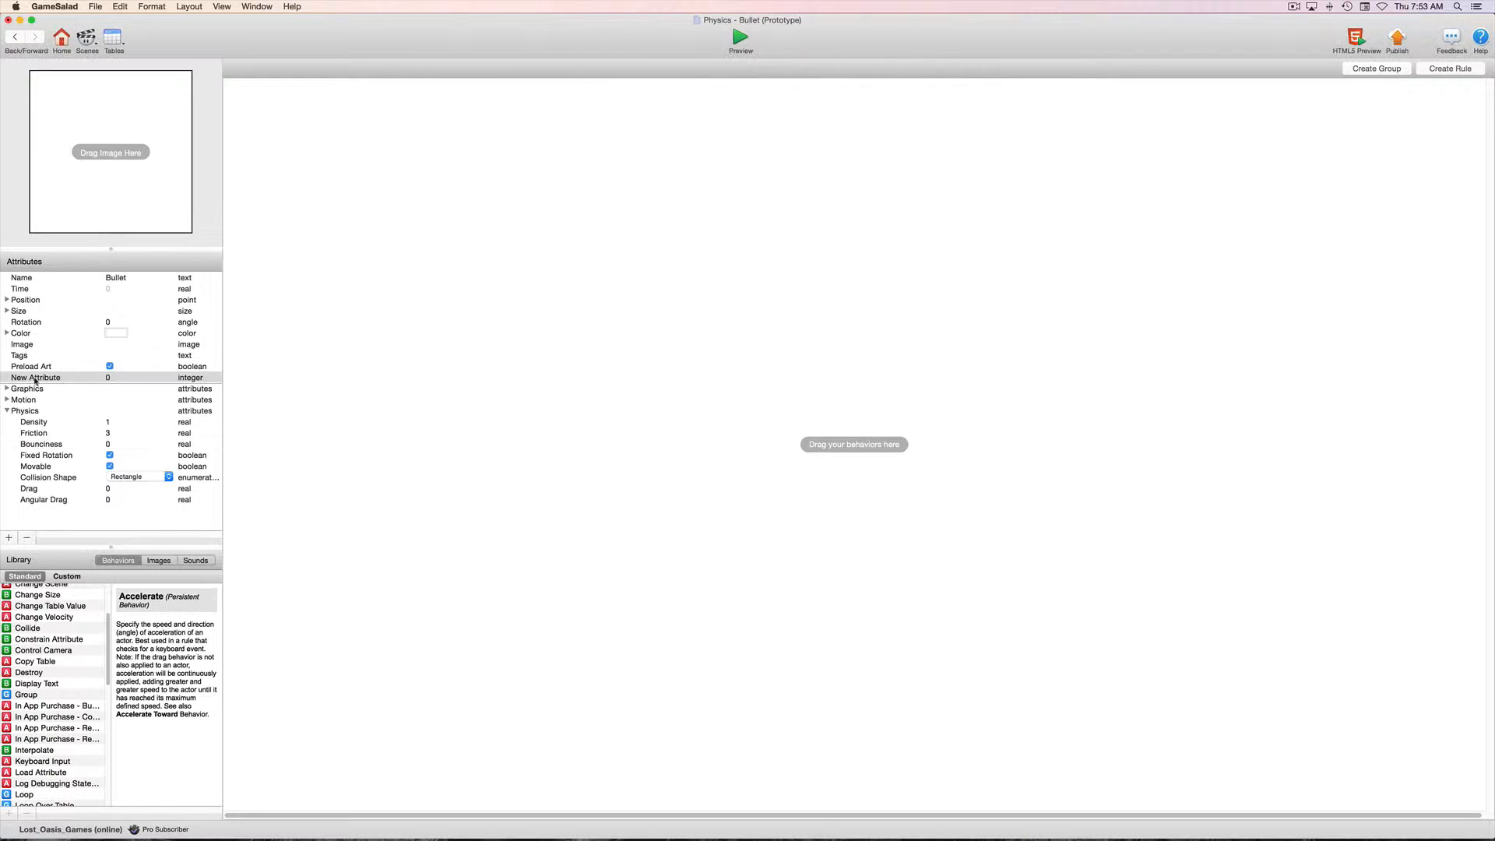
double_click(33, 376)
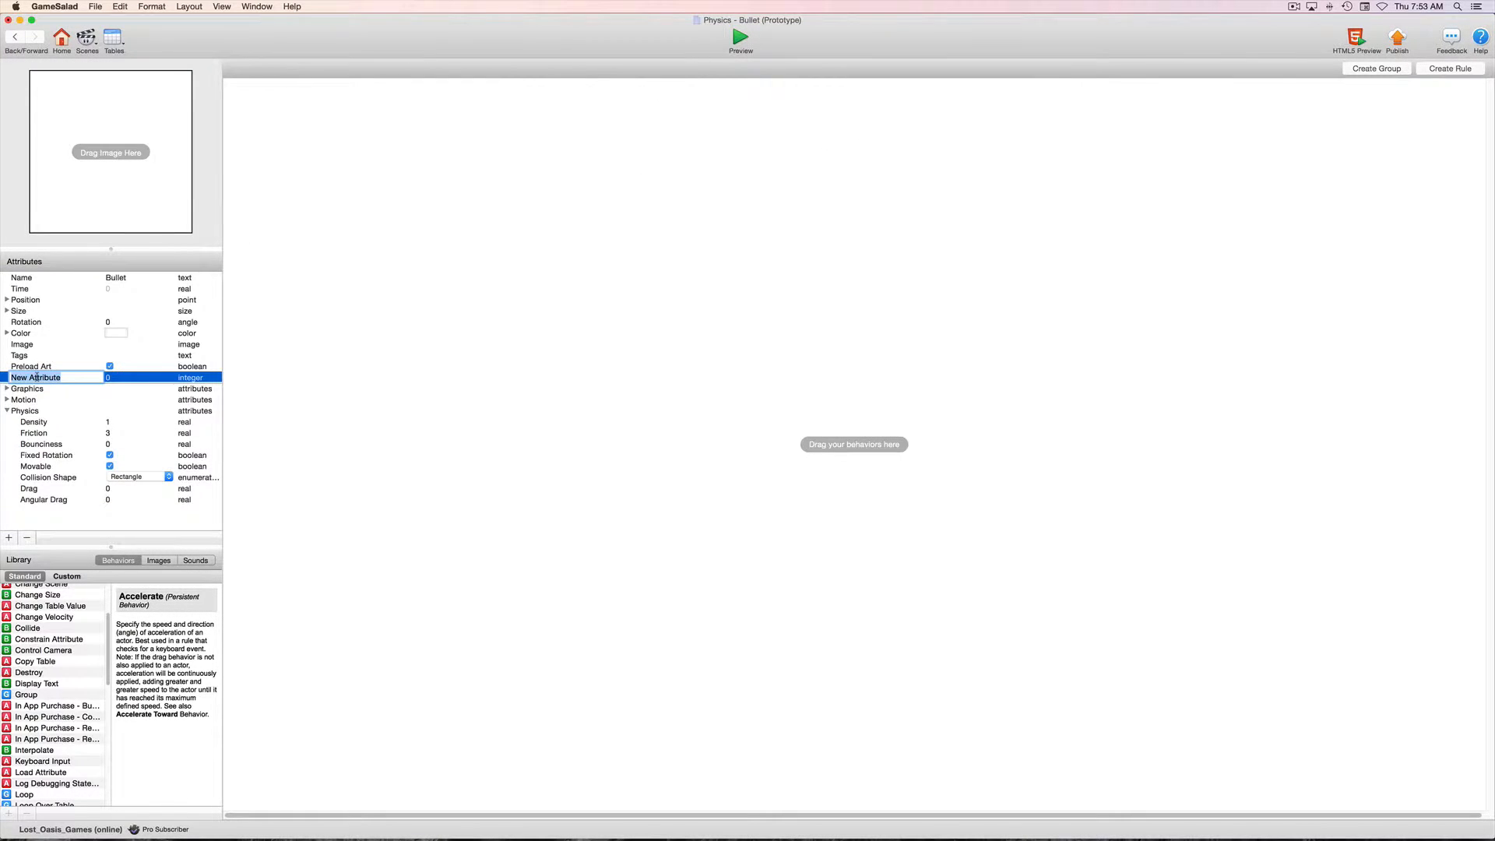
text(Stop)
key(Return)
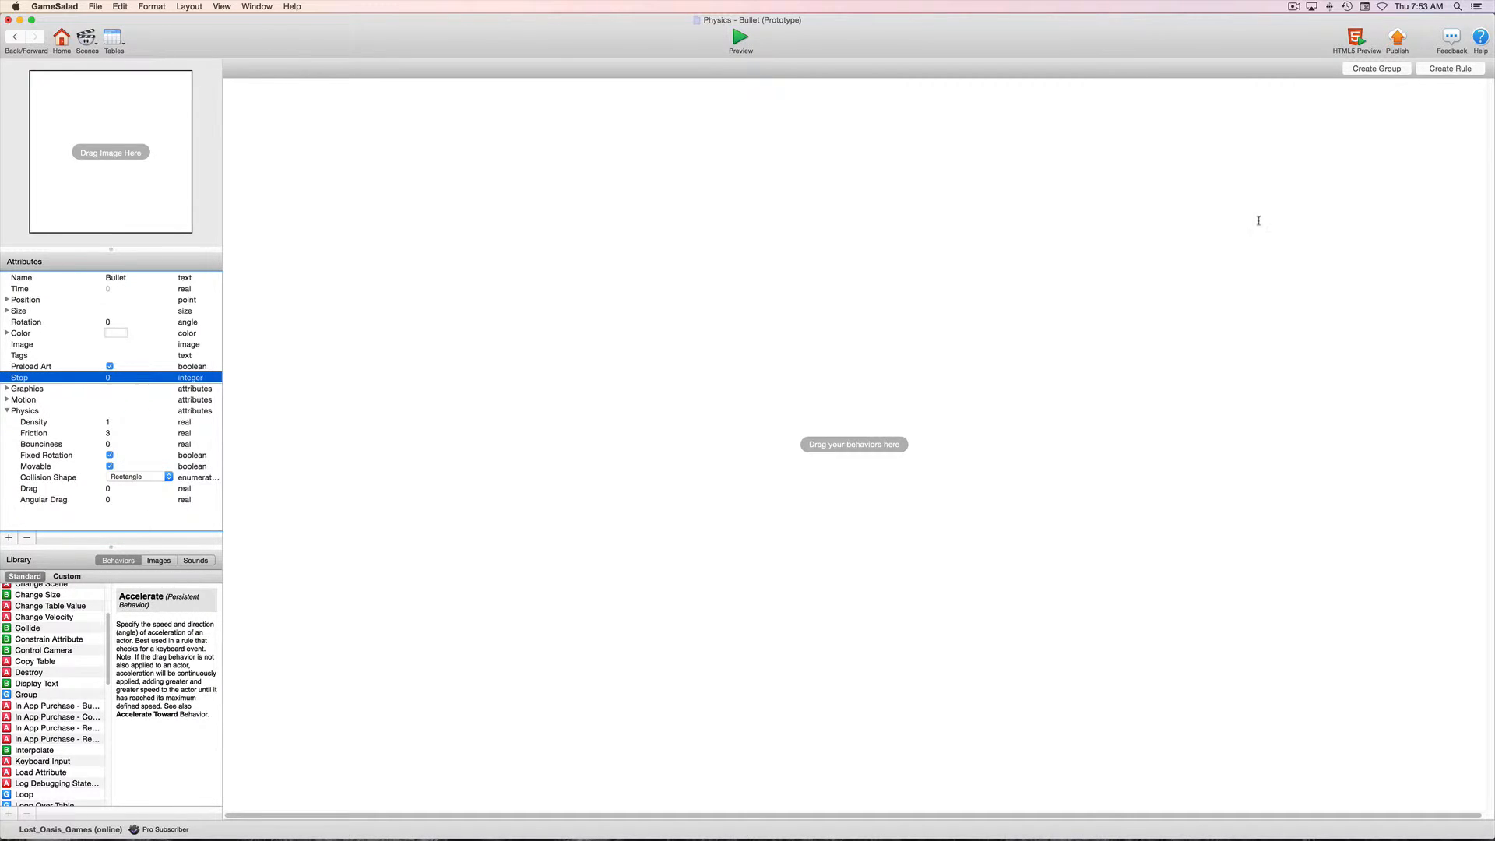
Step: Create a Bullet rule whose condition is that it overlaps or collides with an actor of type Platform
click(1450, 70)
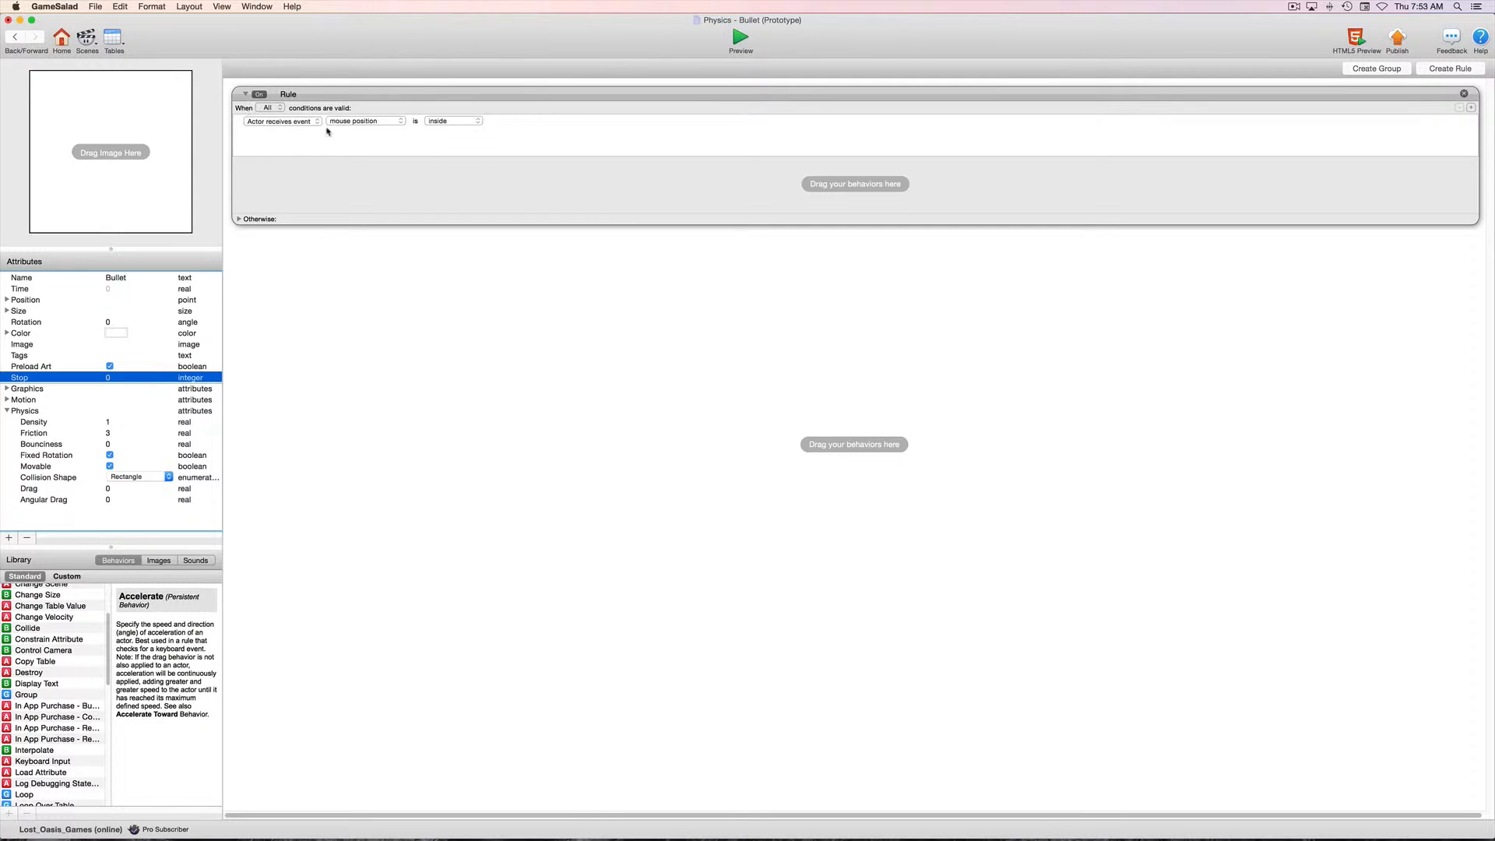
click(367, 122)
scroll(81, 666, down, 5)
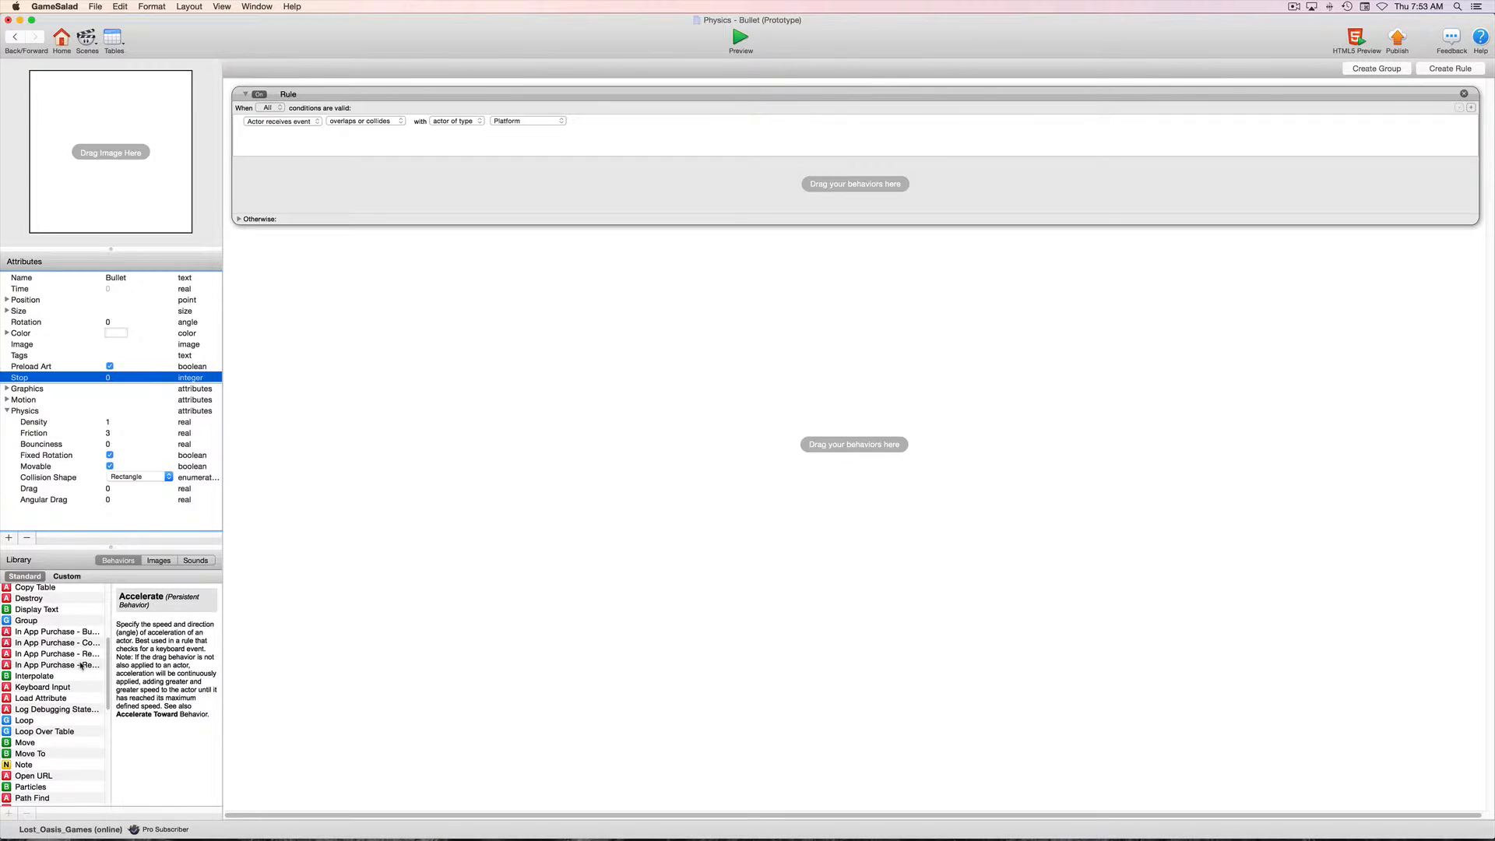
Step: Add a Change Attribute behavior to the collision rule that sets self.Stop to 1
scroll(81, 665, up, 6)
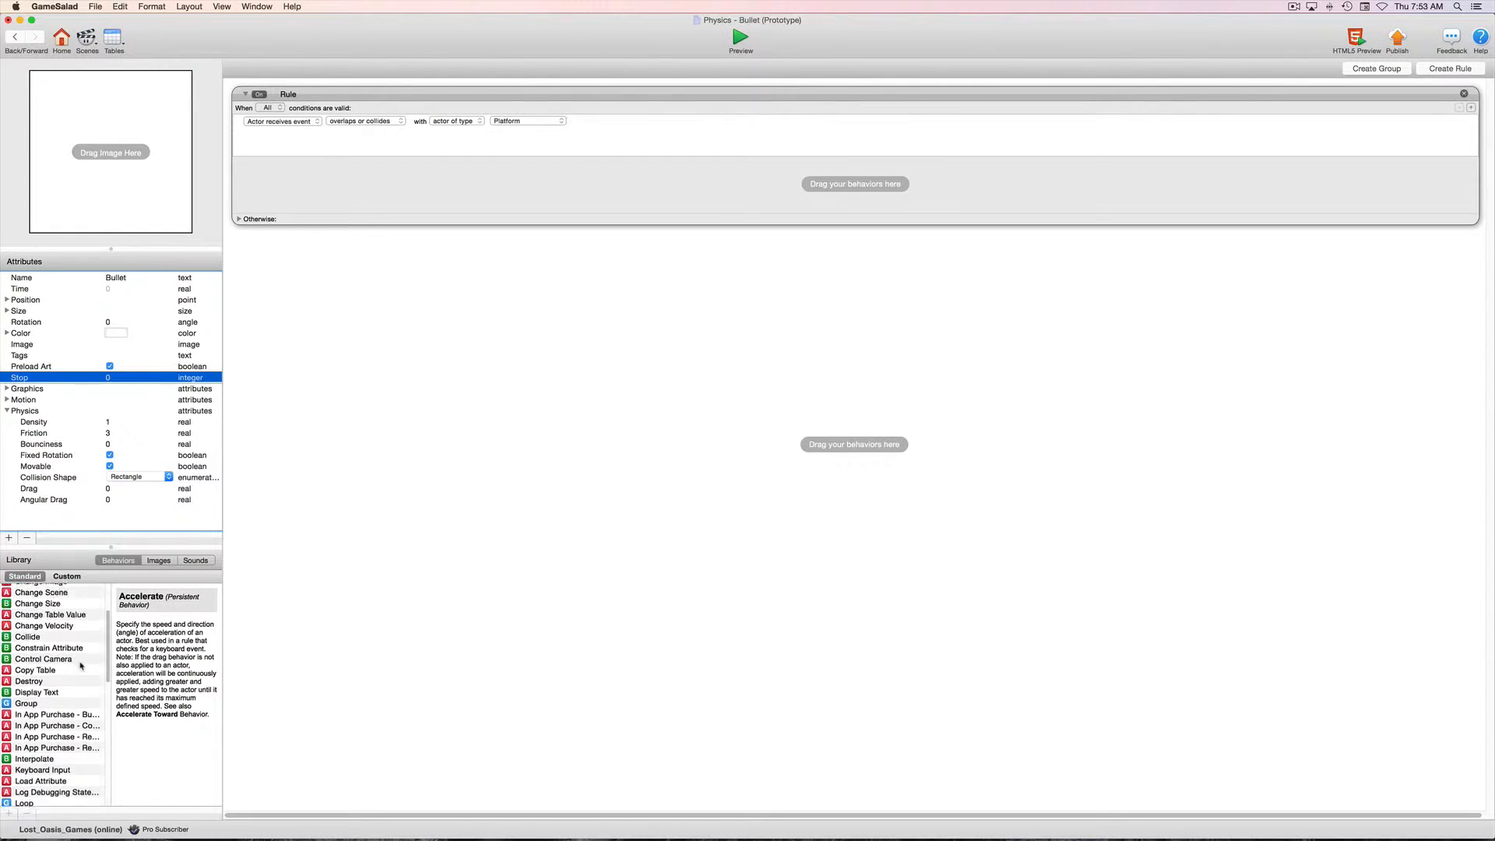
drag(4, 639, 303, 197)
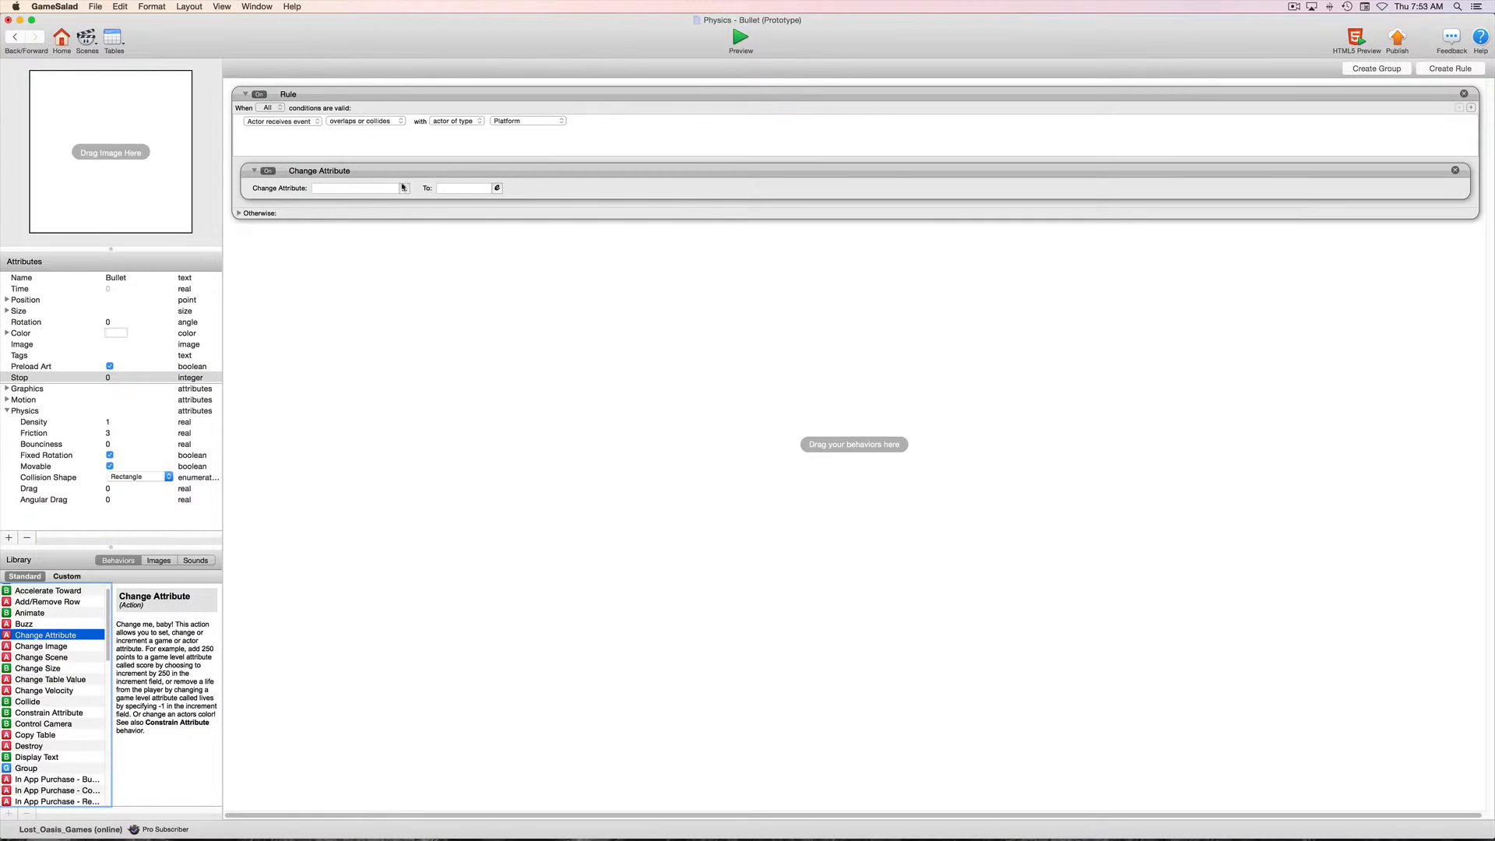
click(402, 189)
click(437, 220)
scroll(492, 245, down, 4)
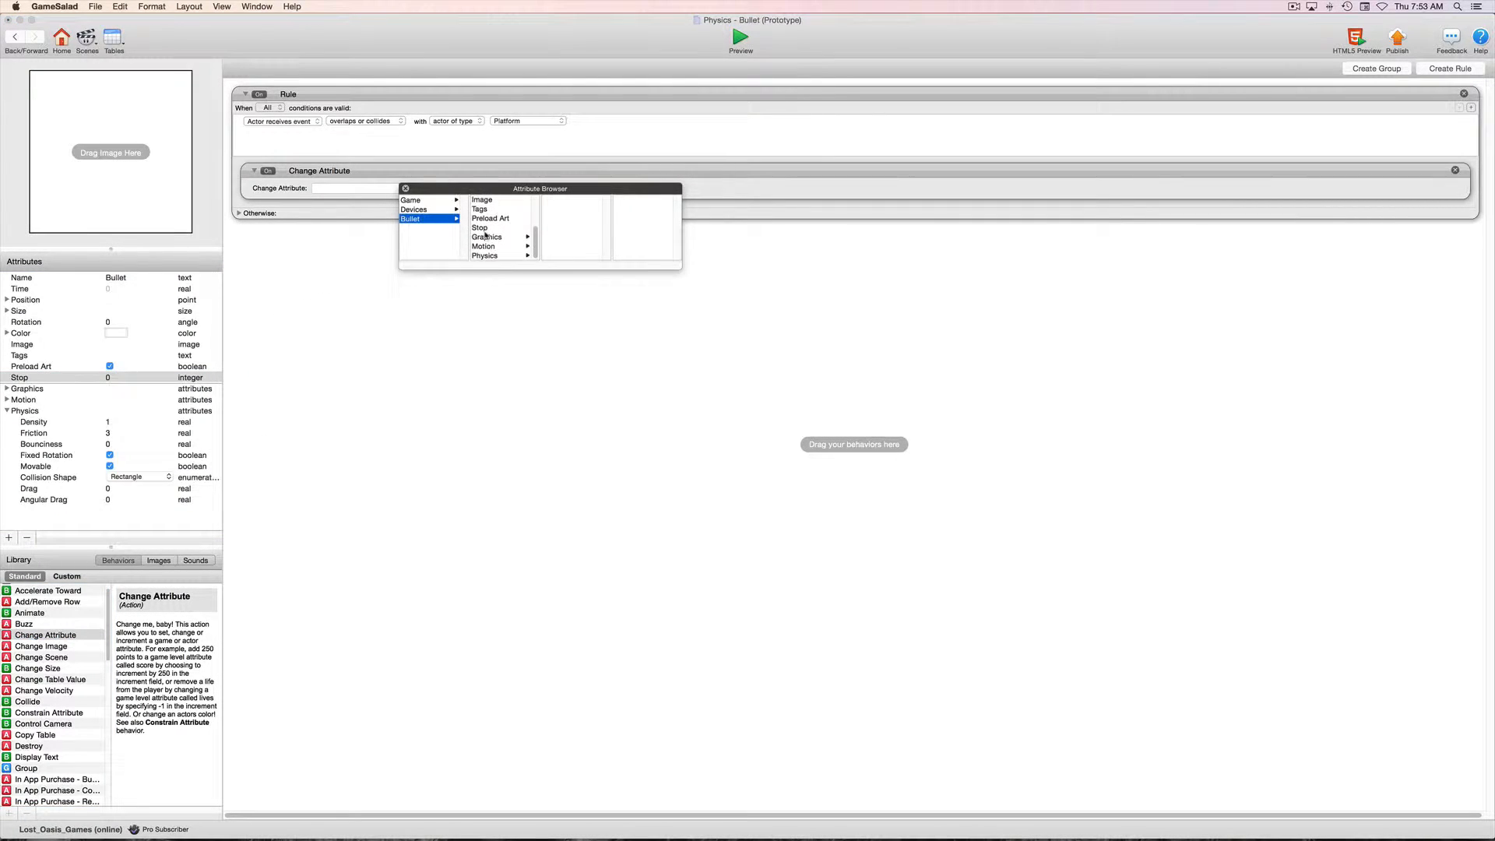
click(488, 234)
click(447, 189)
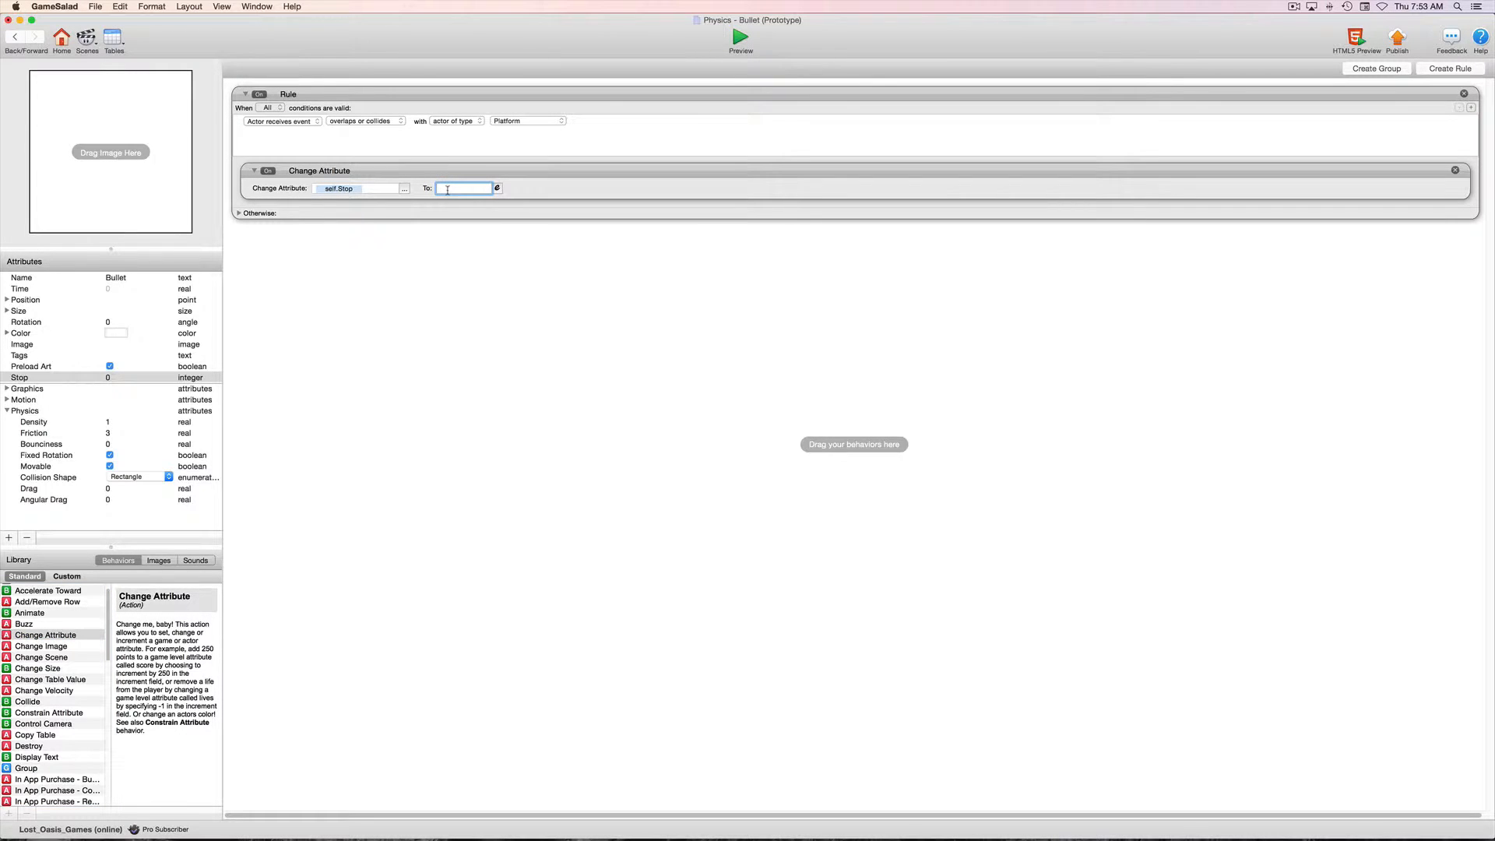
text(1)
click(466, 267)
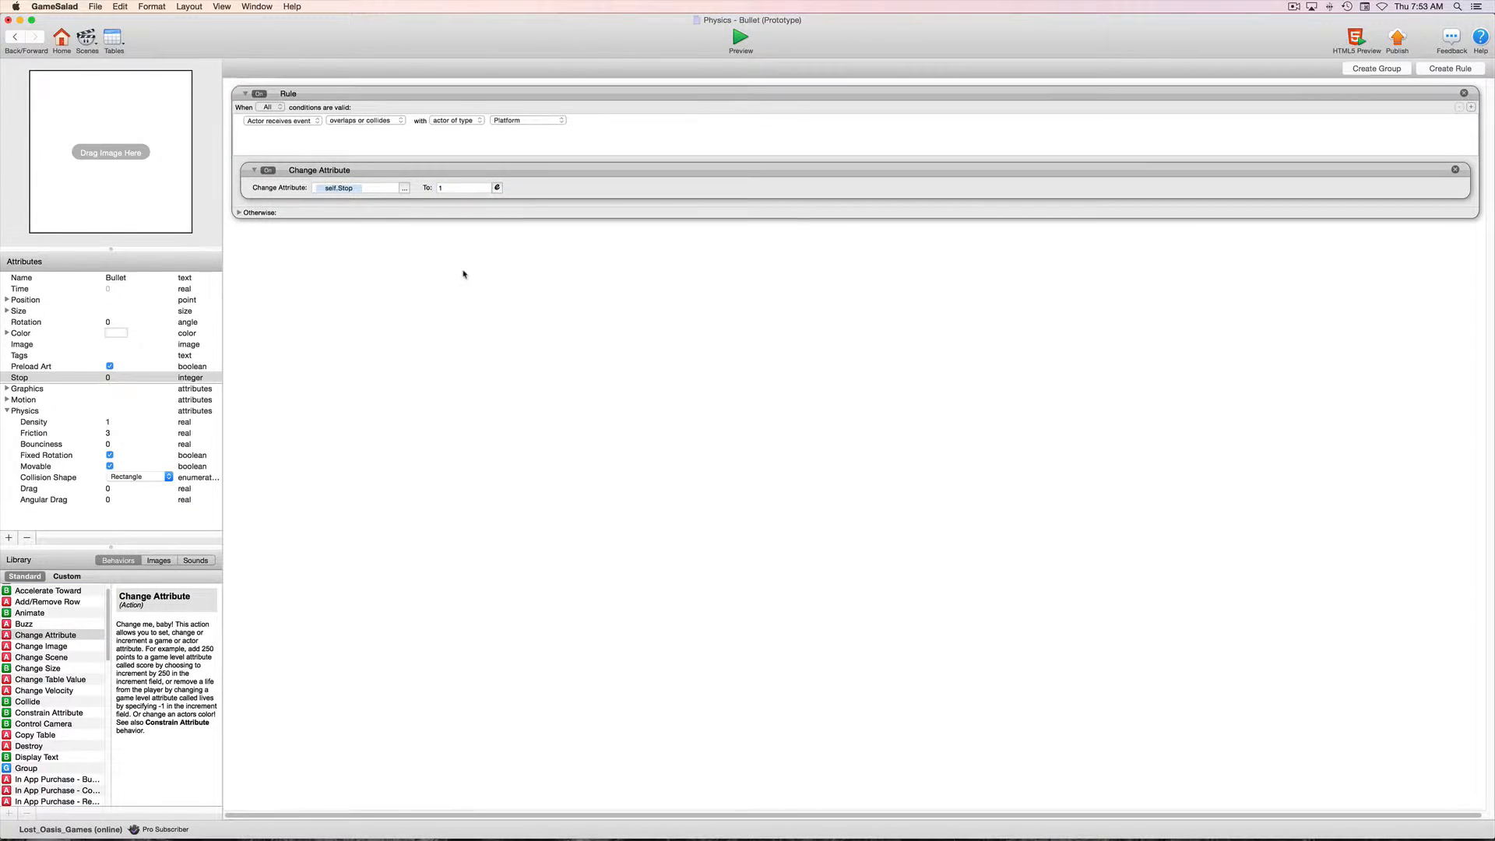
Step: Create a second Bullet rule with the attribute condition self.Stop = 0
click(1450, 69)
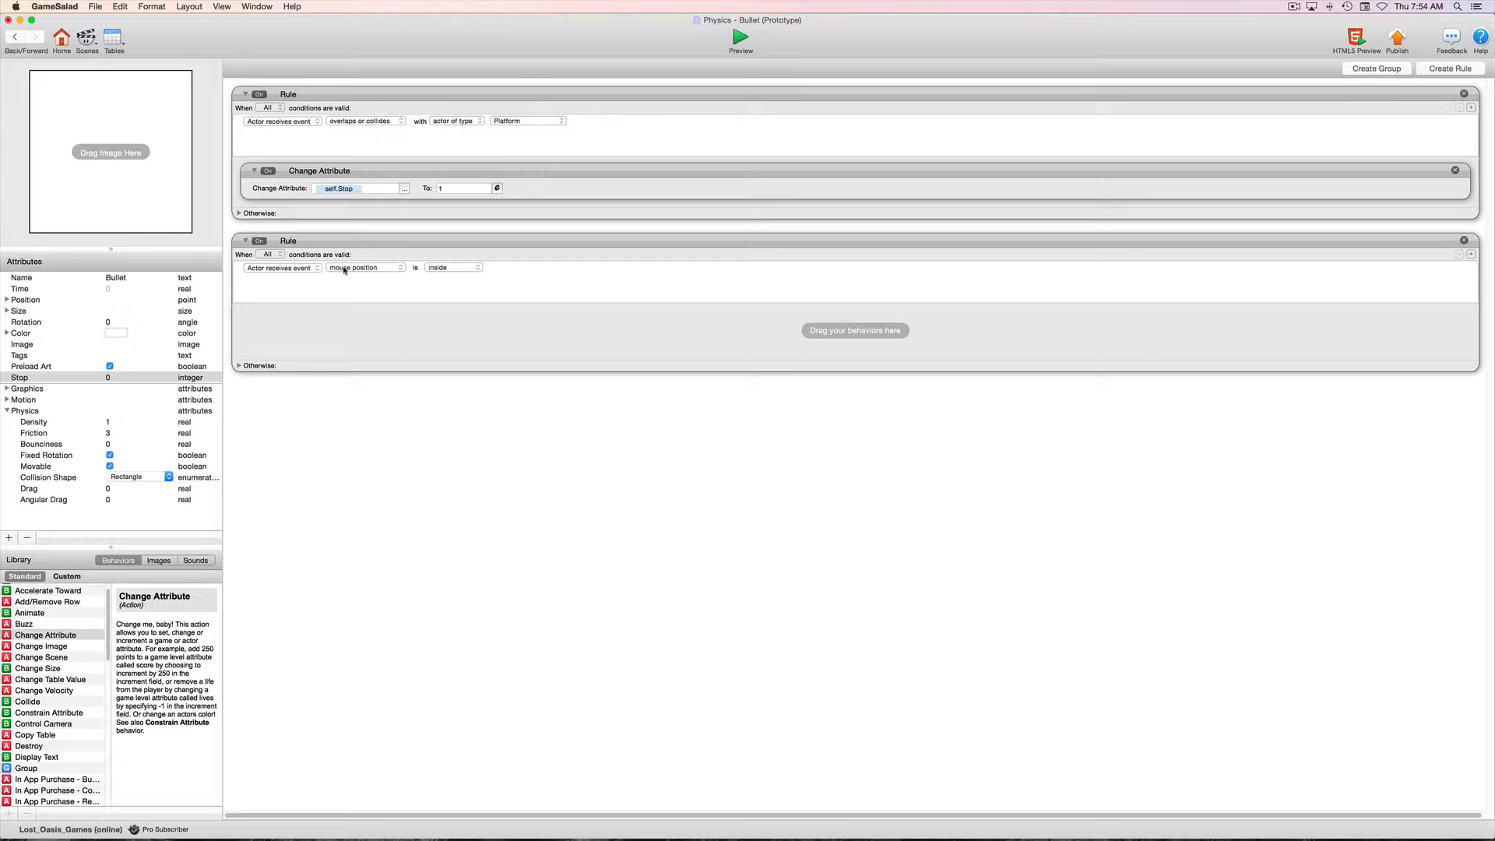
click(306, 268)
click(272, 279)
click(400, 269)
click(406, 298)
scroll(483, 308, down, 3)
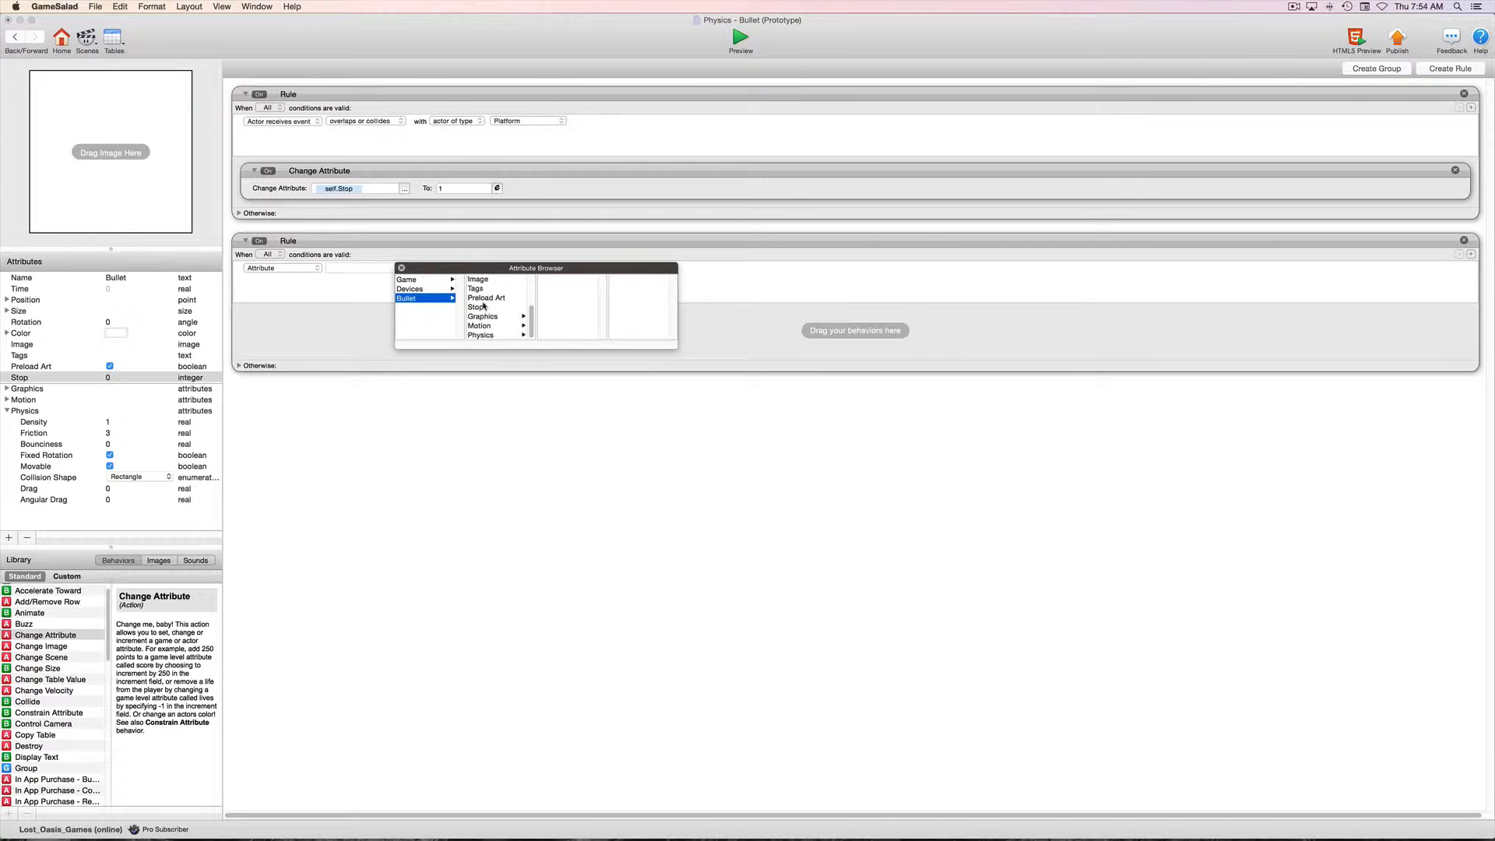
click(481, 307)
double_click(483, 308)
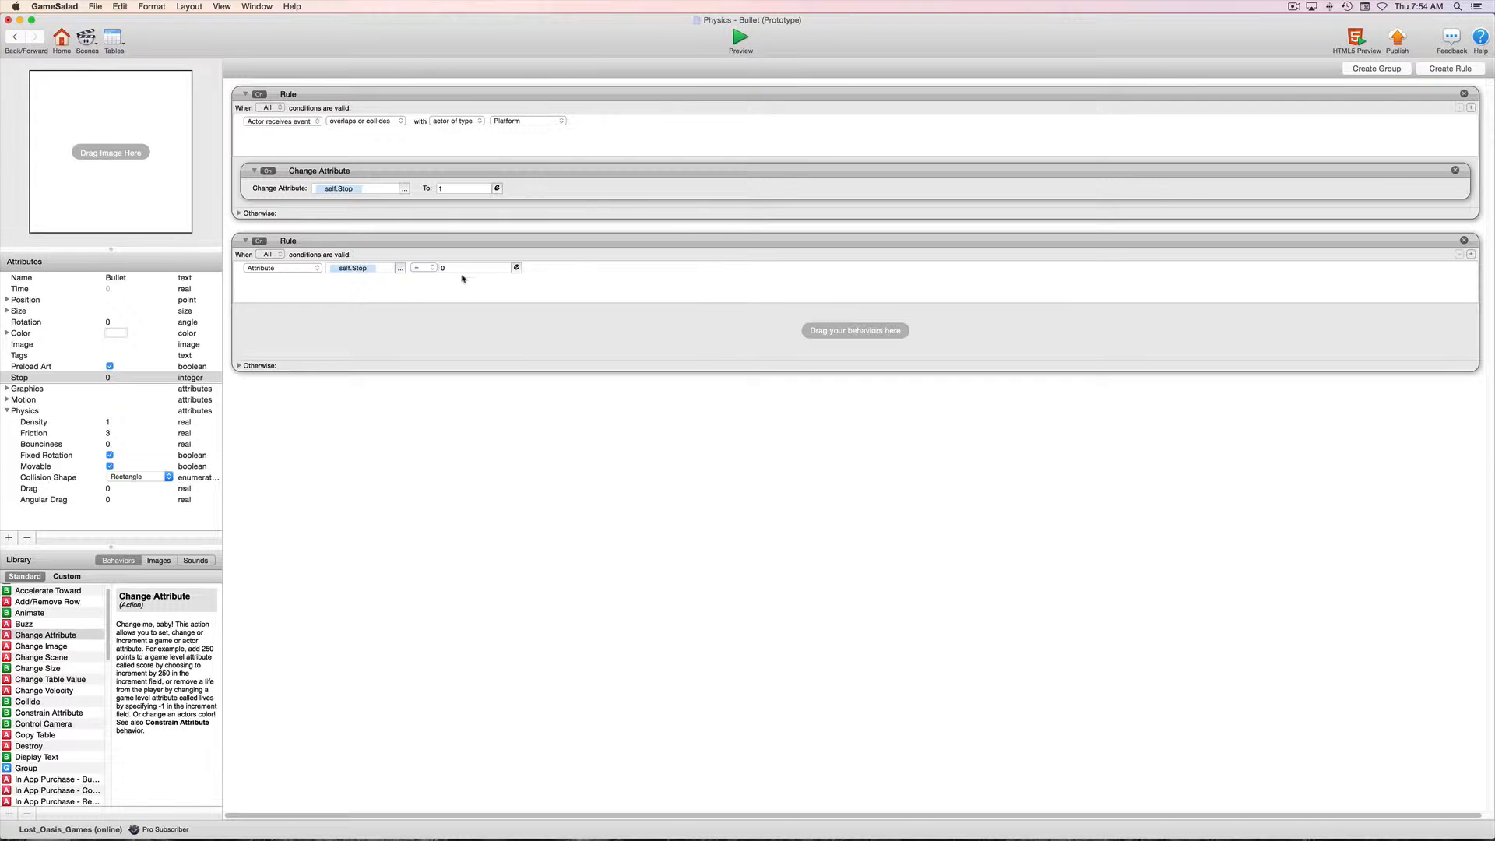
Step: Add a Move behavior to the Bullet's self.Stop = 0 rule, make it relative to the scene, and change its move type
scroll(23, 679, down, 5)
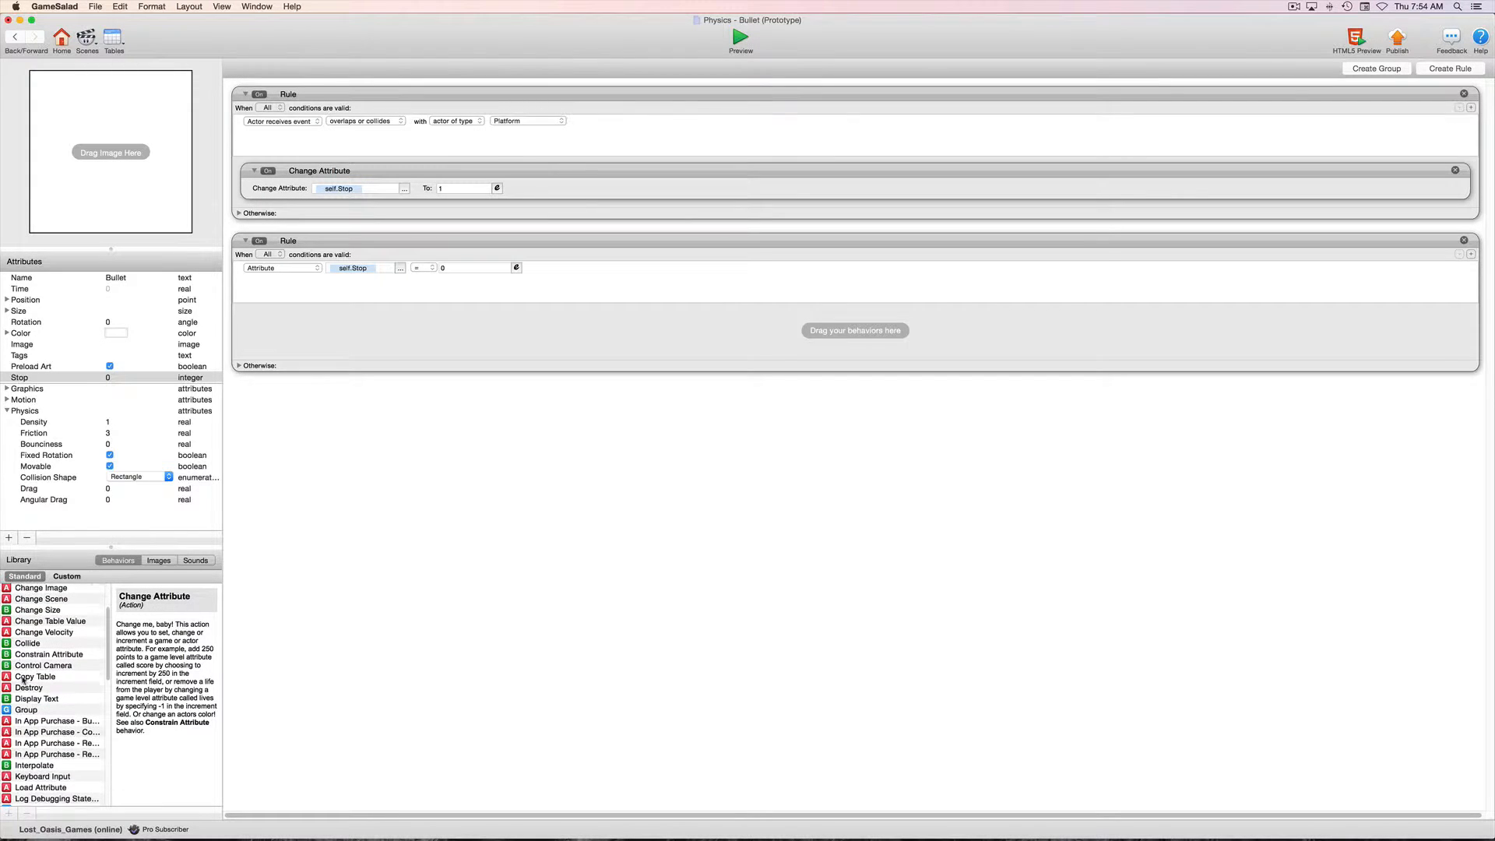
scroll(32, 688, down, 4)
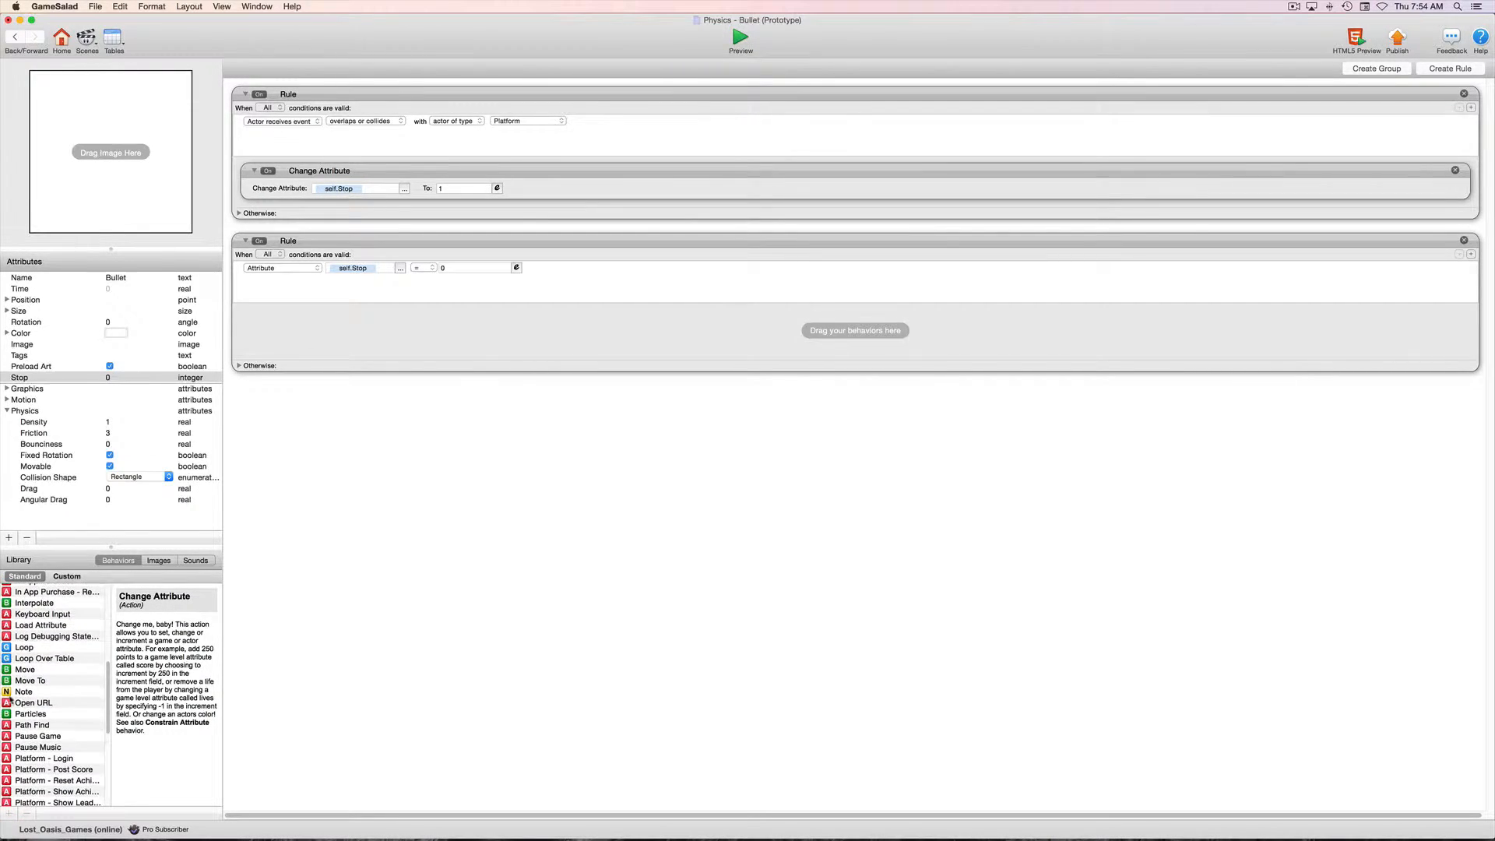
drag(11, 670, 316, 337)
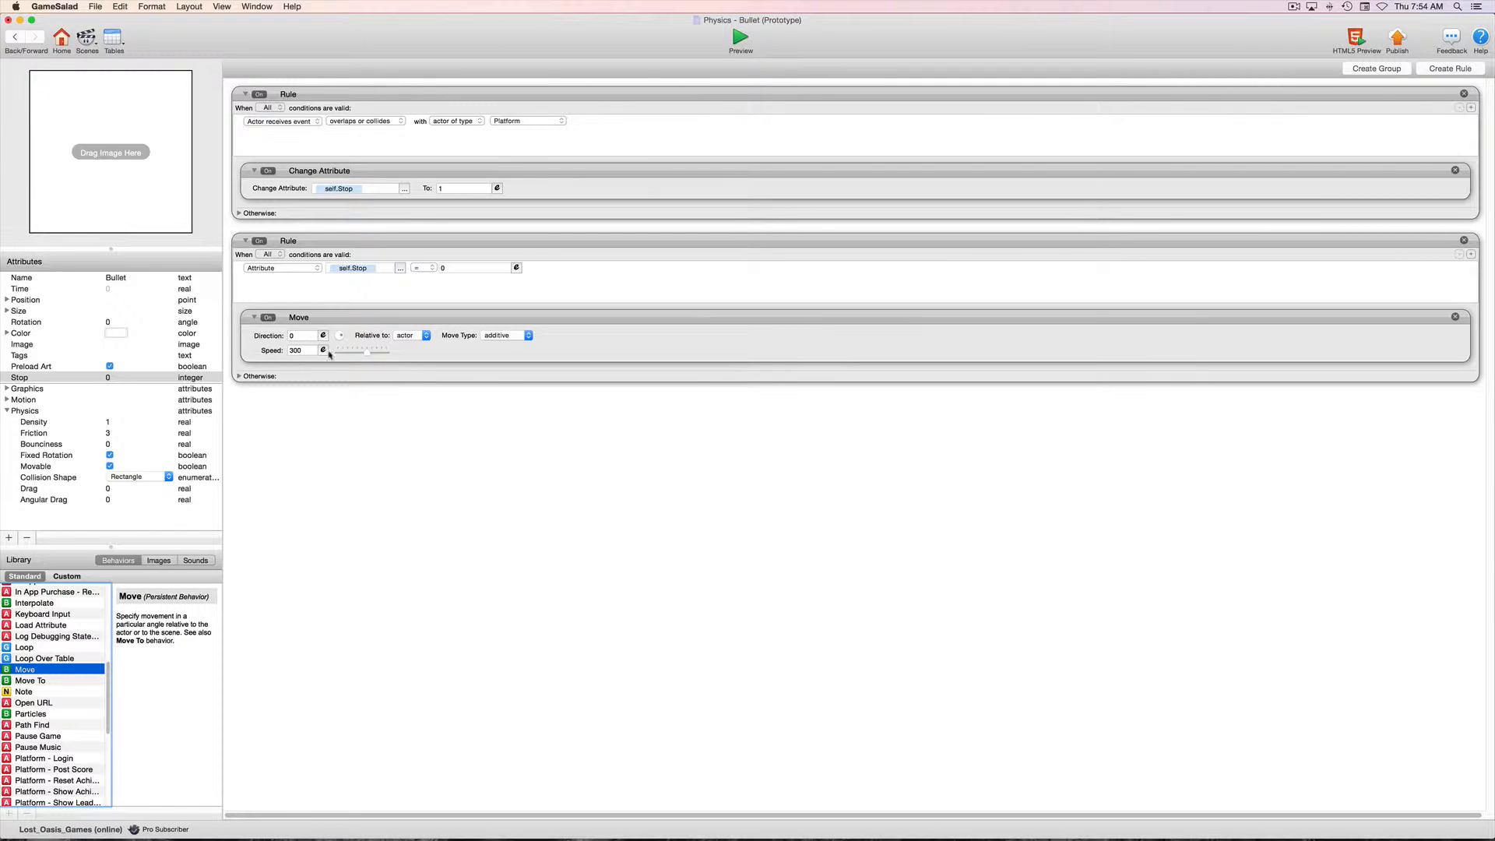
click(410, 342)
click(411, 346)
click(510, 338)
click(506, 348)
Step: Open the Player instance in the scene and create a rule that triggers when the space key is down
click(16, 37)
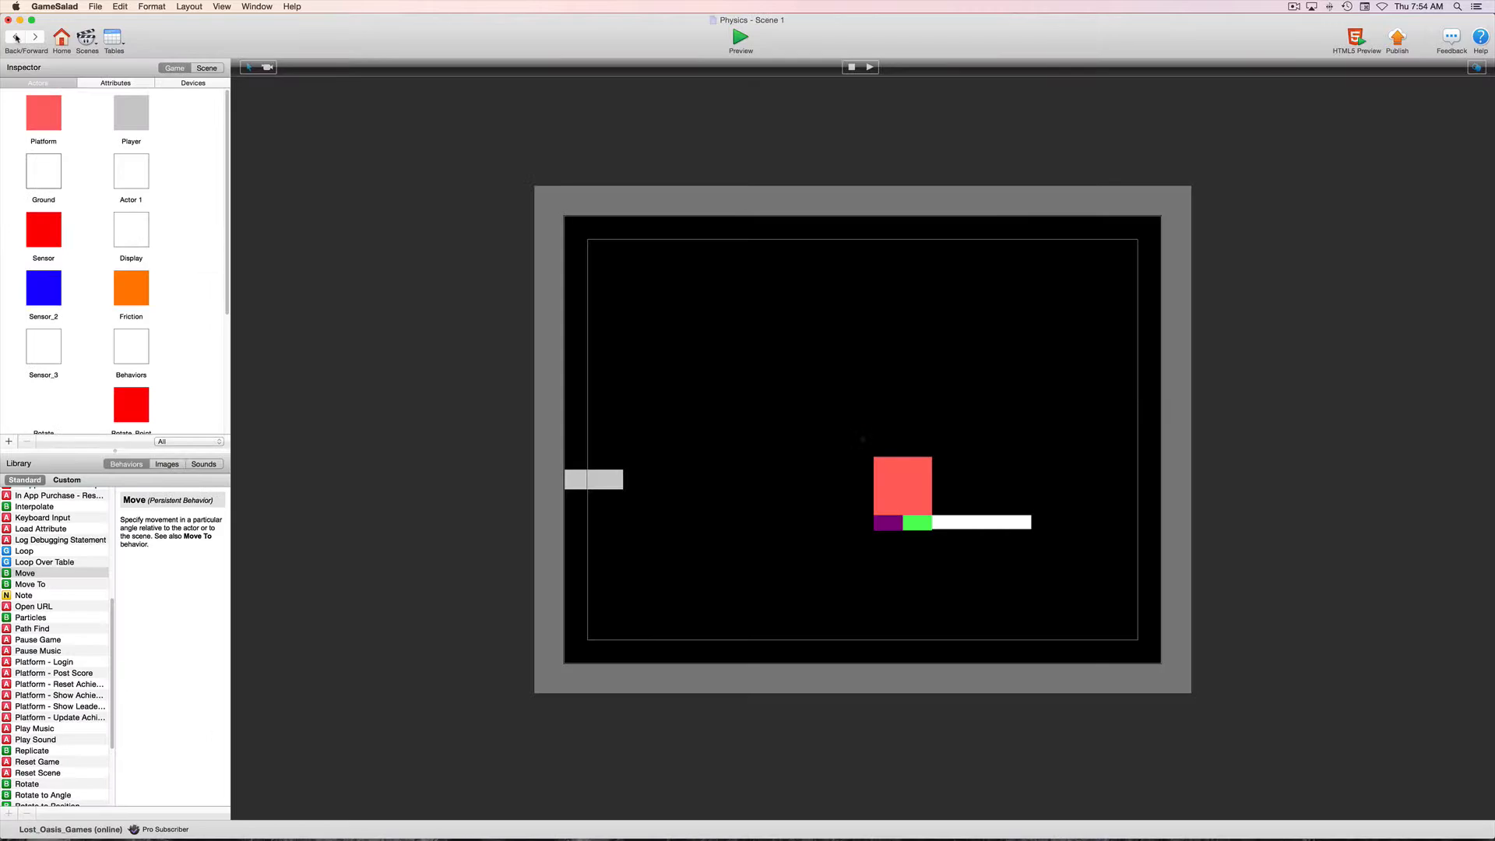
double_click(612, 479)
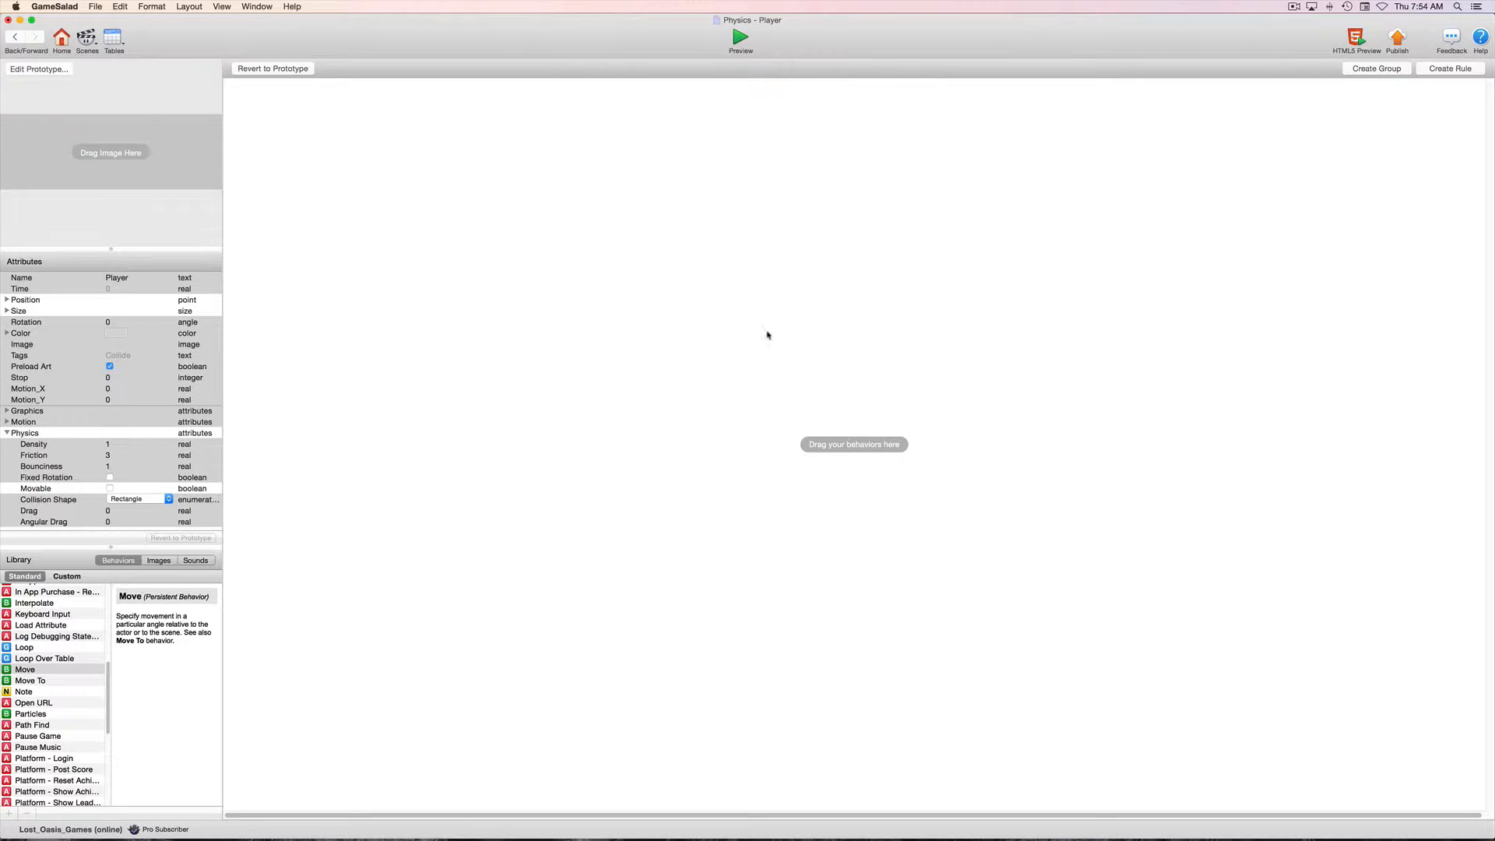
click(1439, 72)
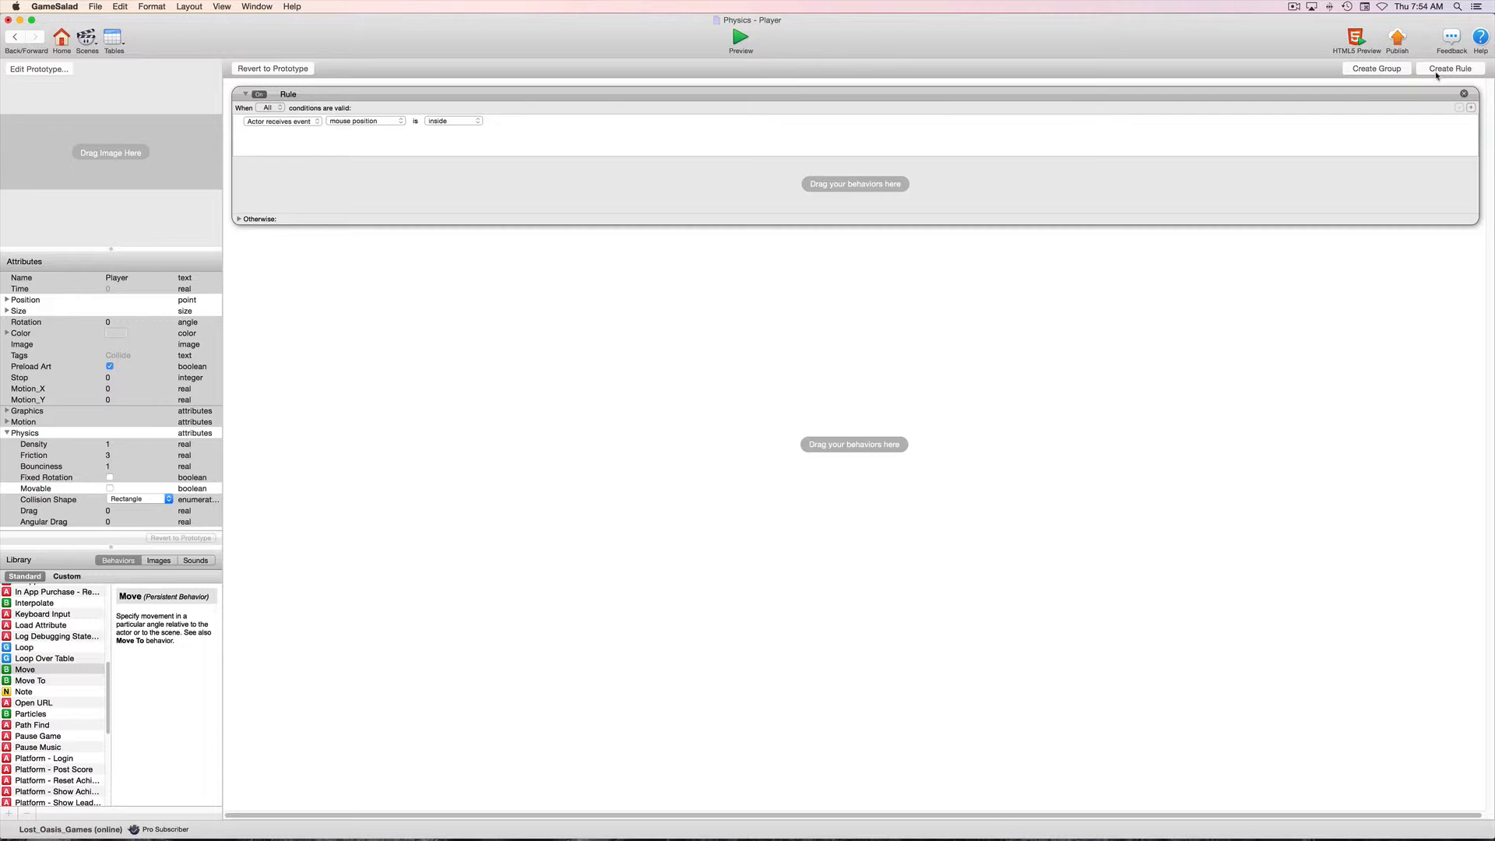
click(374, 122)
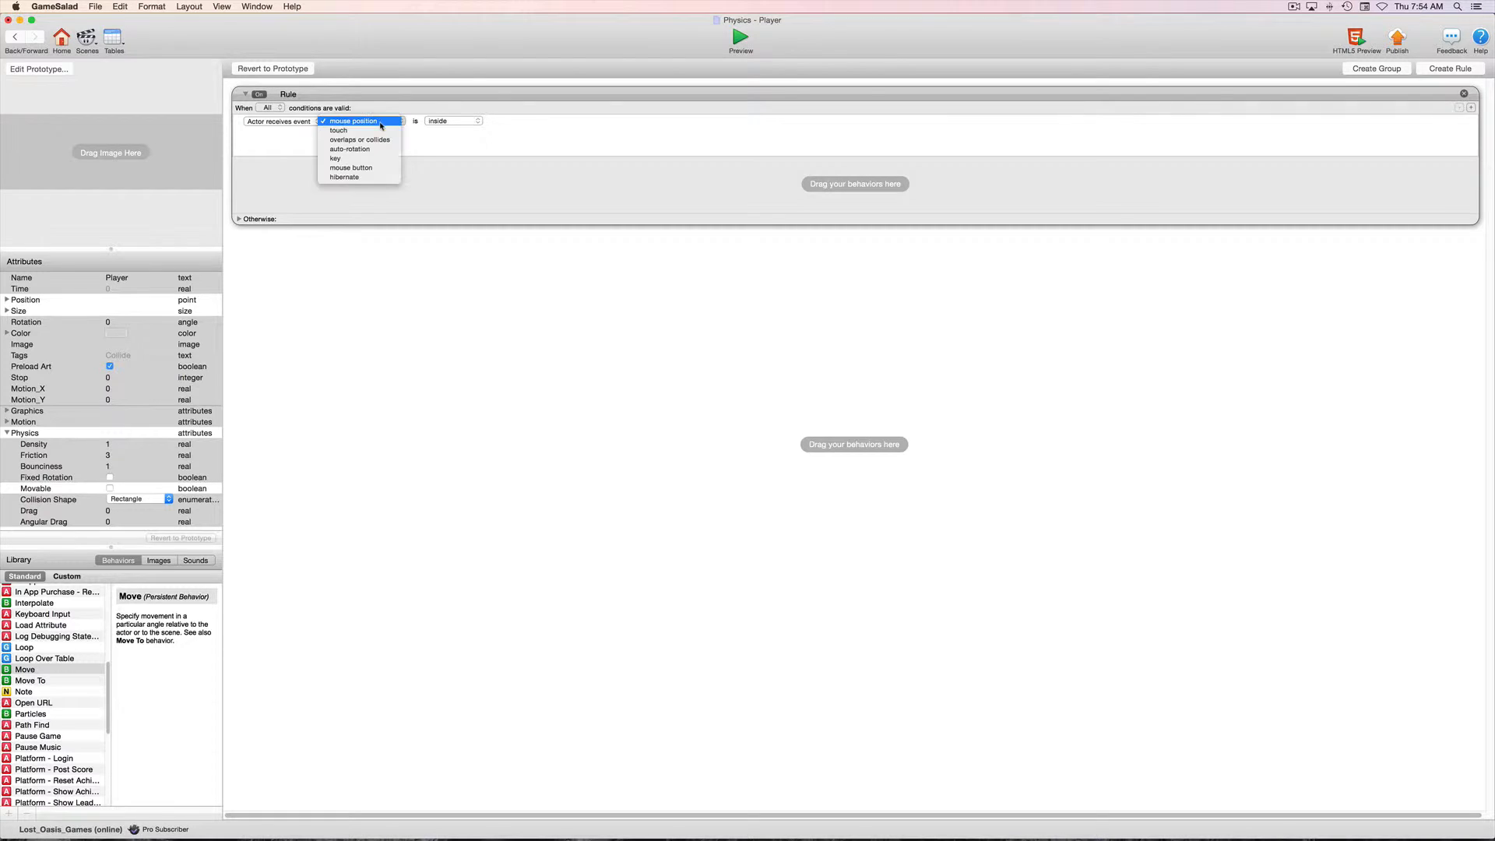
click(370, 159)
click(454, 123)
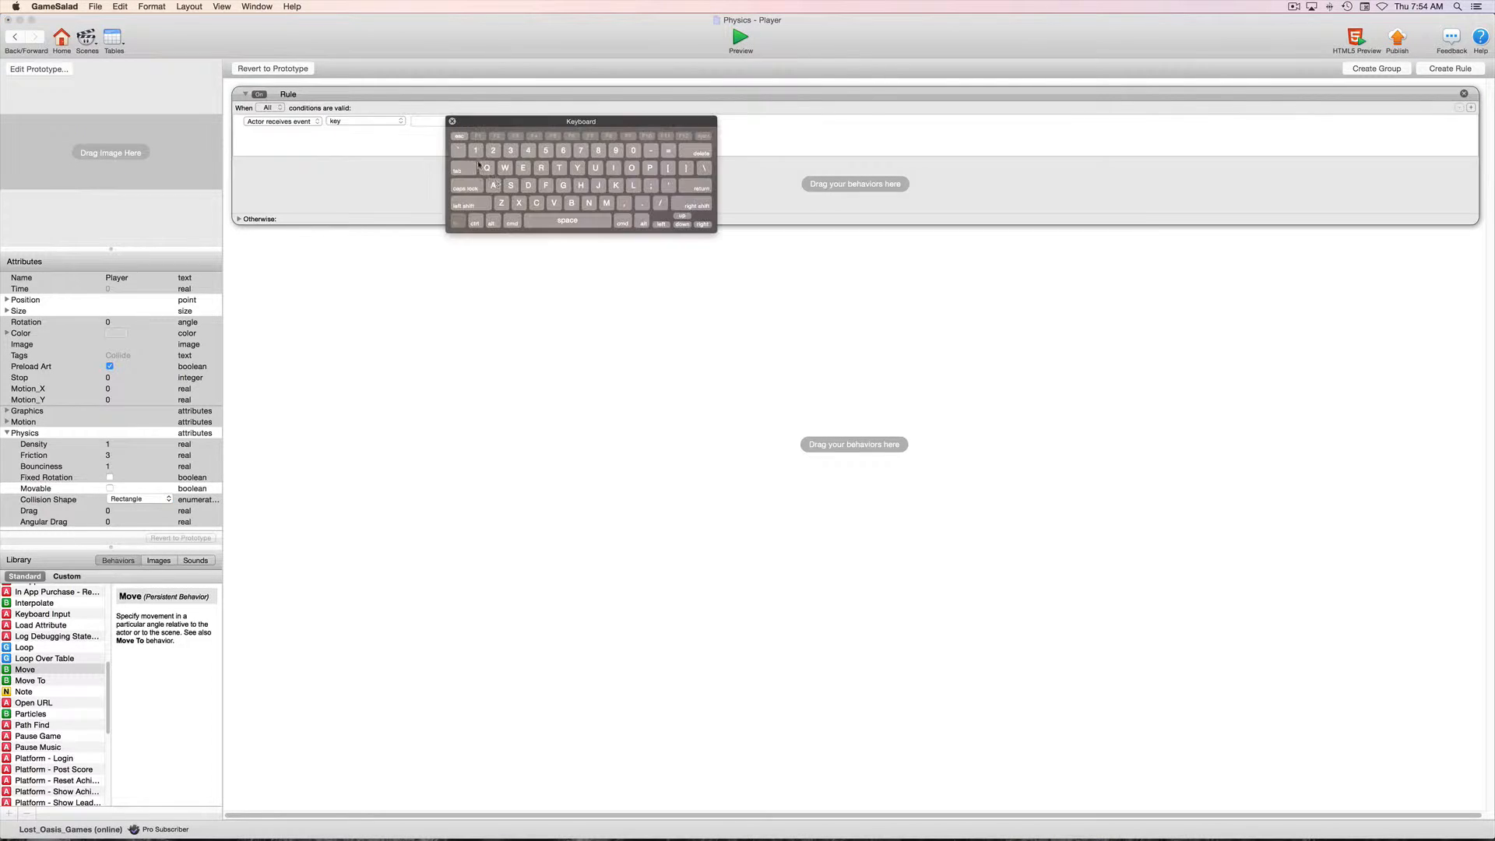
click(566, 221)
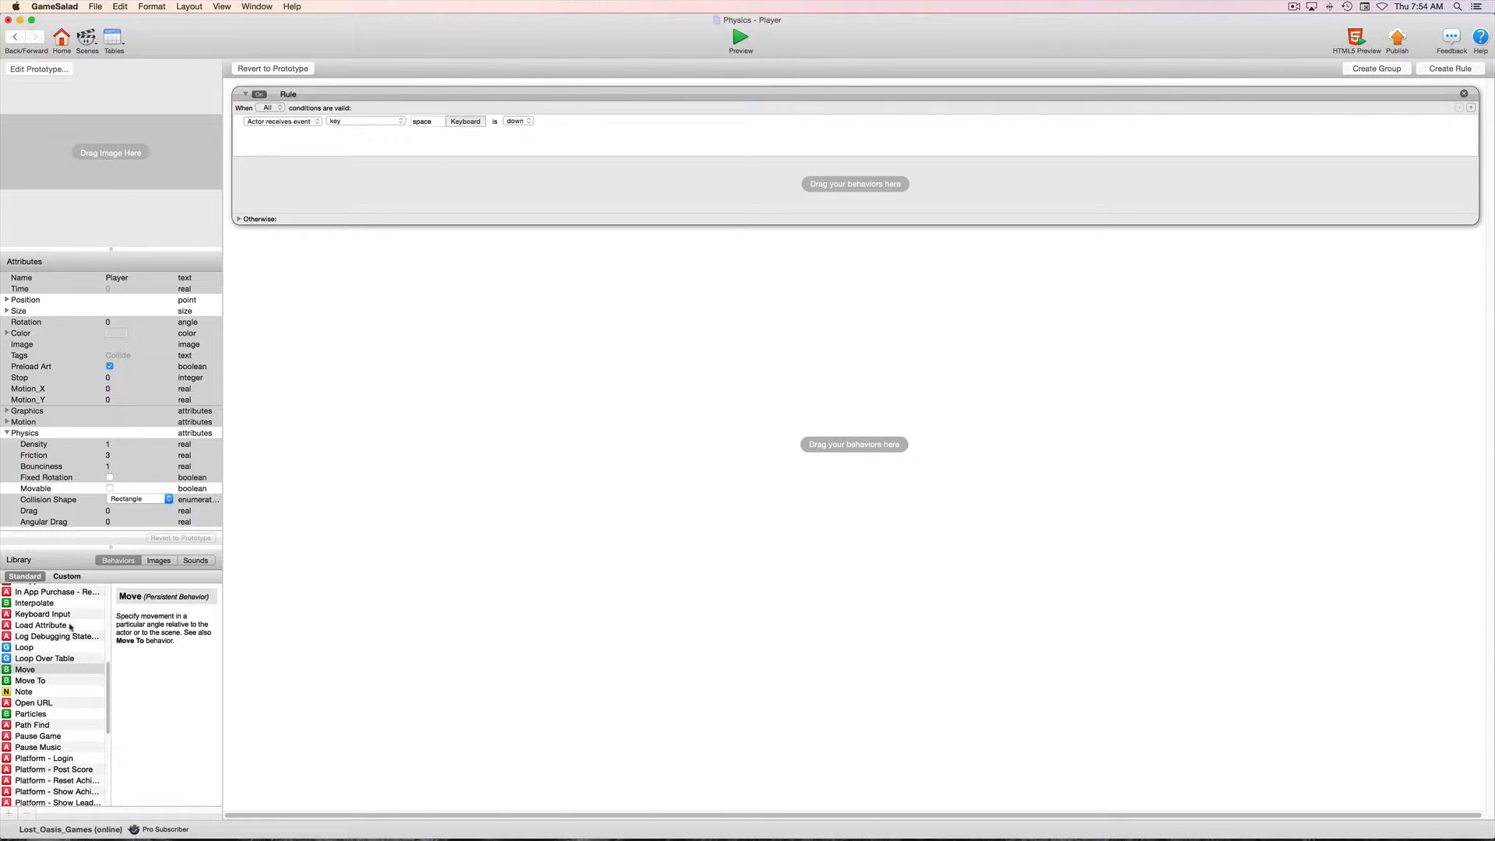
Step: Add a Spawn Actor behavior to the space key rule that spawns Bullet with its direction relative to the scene
scroll(70, 626, down, 10)
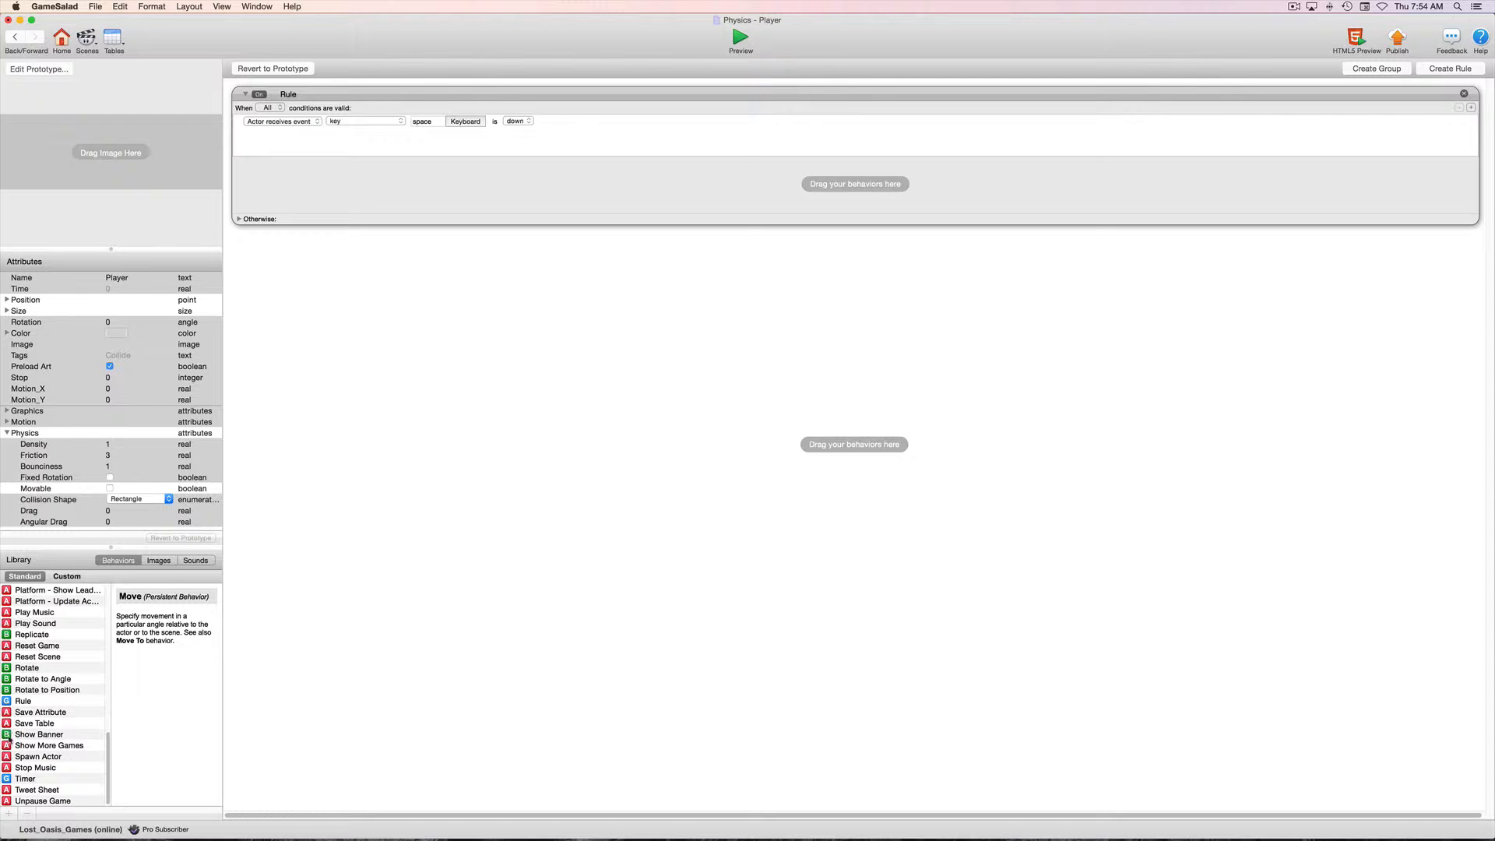
drag(9, 761, 364, 194)
click(364, 194)
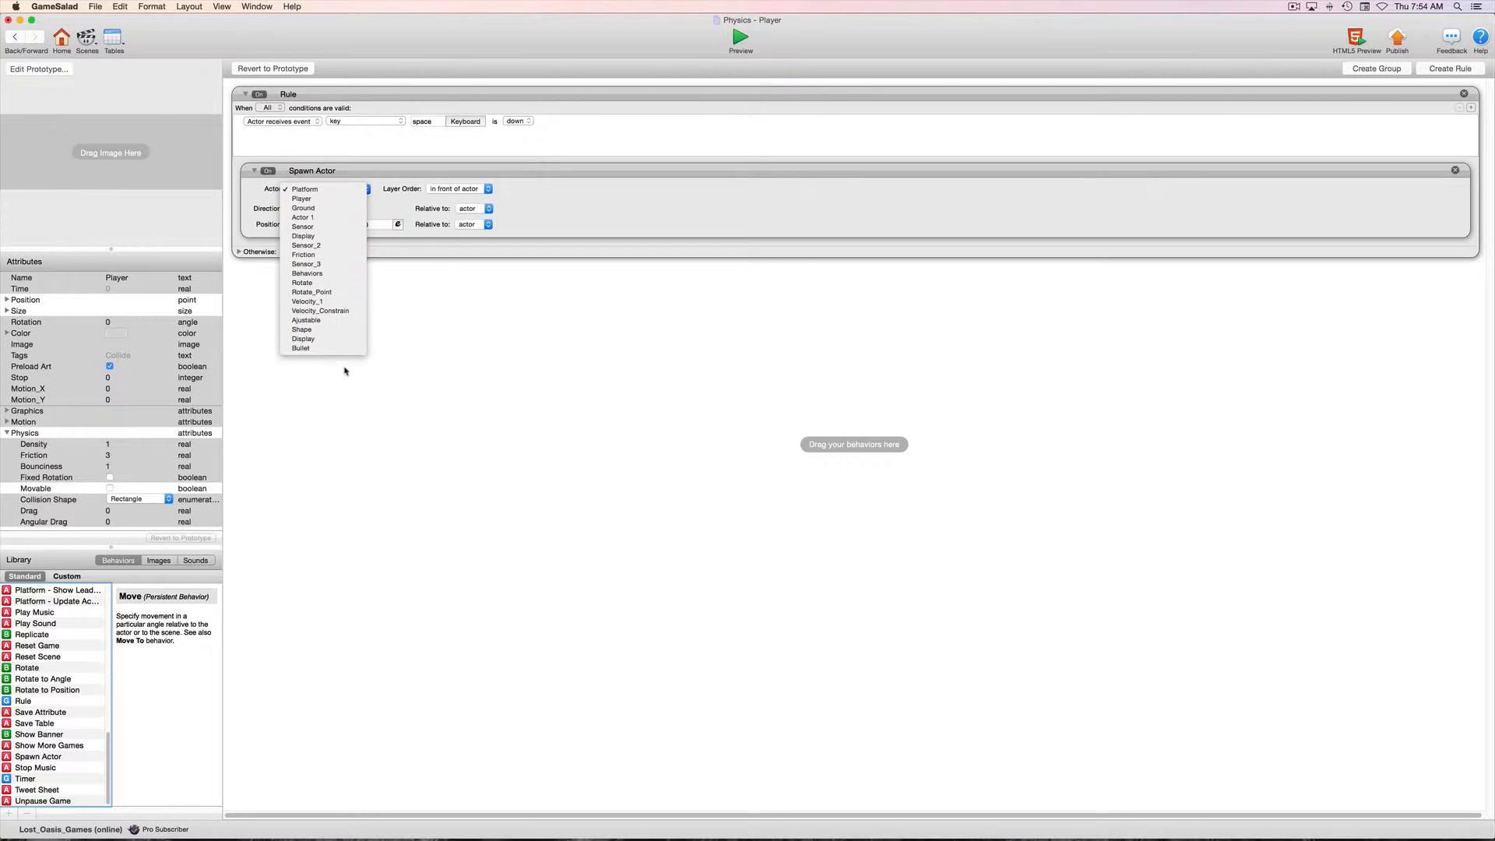
click(344, 335)
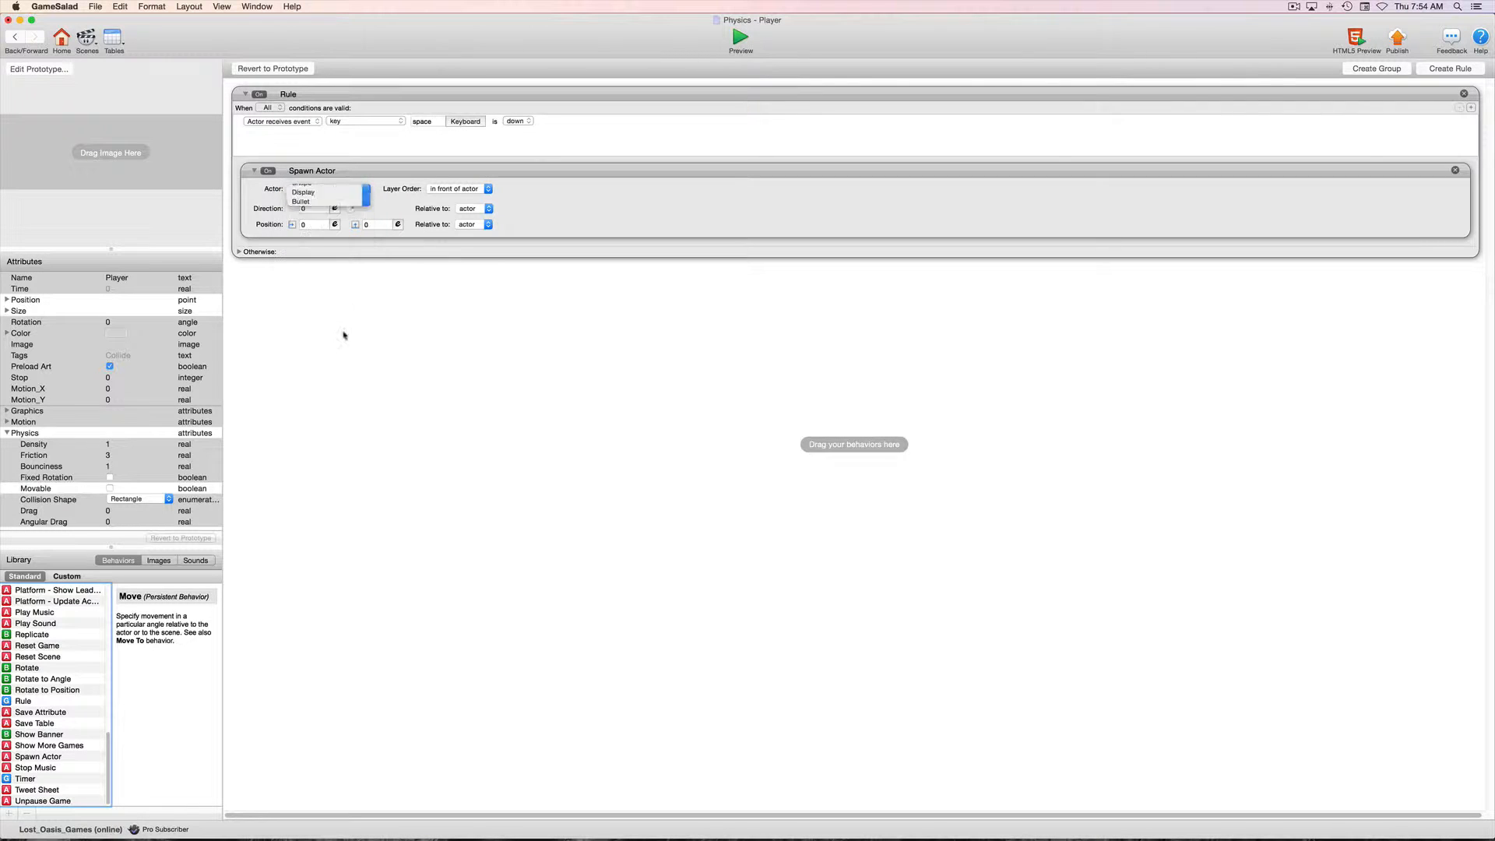
click(470, 209)
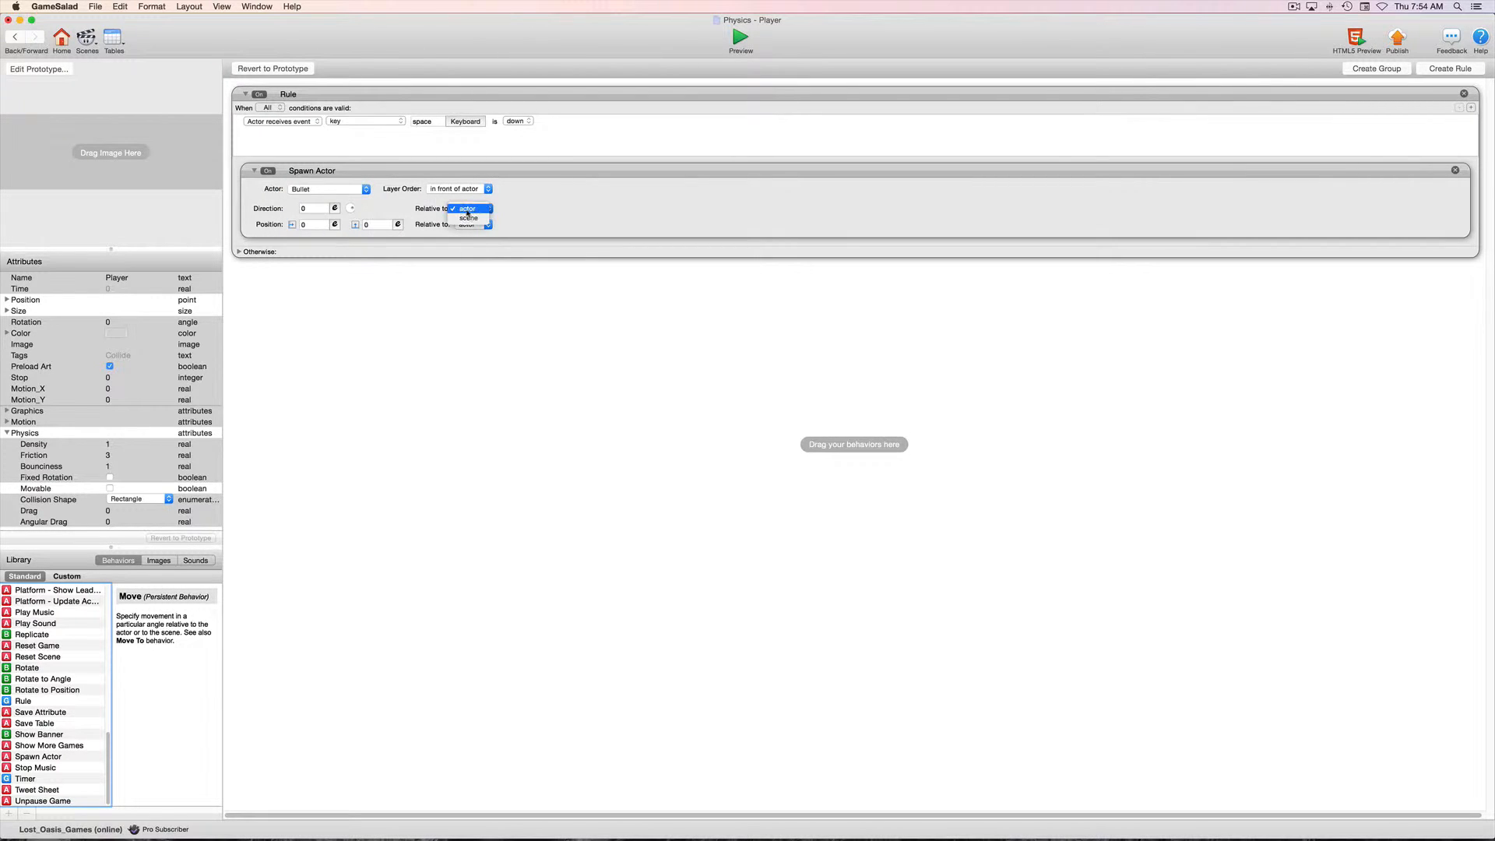
click(476, 220)
Step: Preview Scene 1 to test the player's bullet spawning against the platform, and return to the scene editor
click(12, 38)
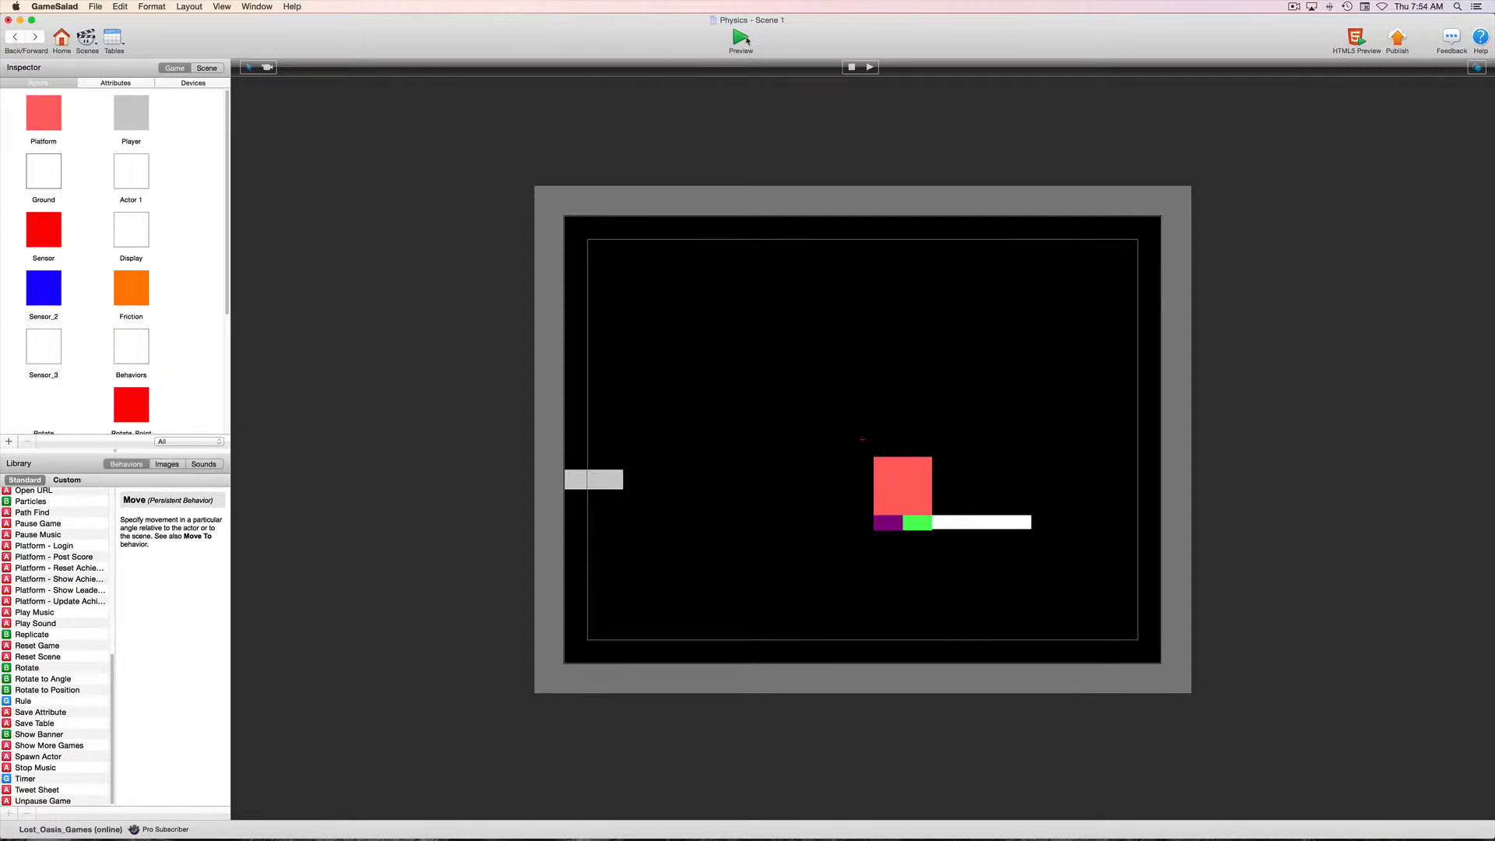
click(743, 39)
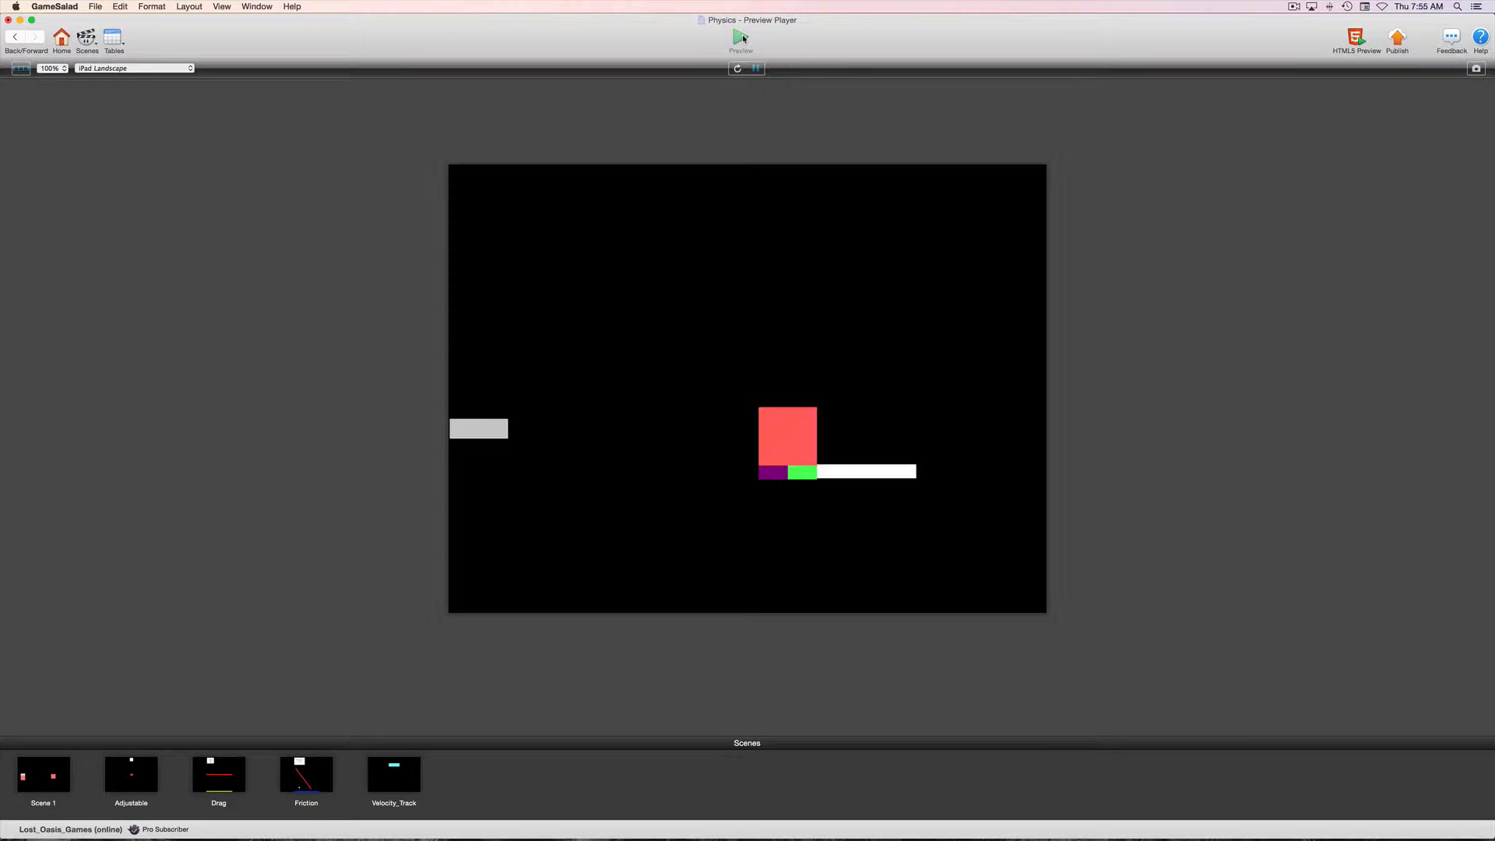
click(13, 37)
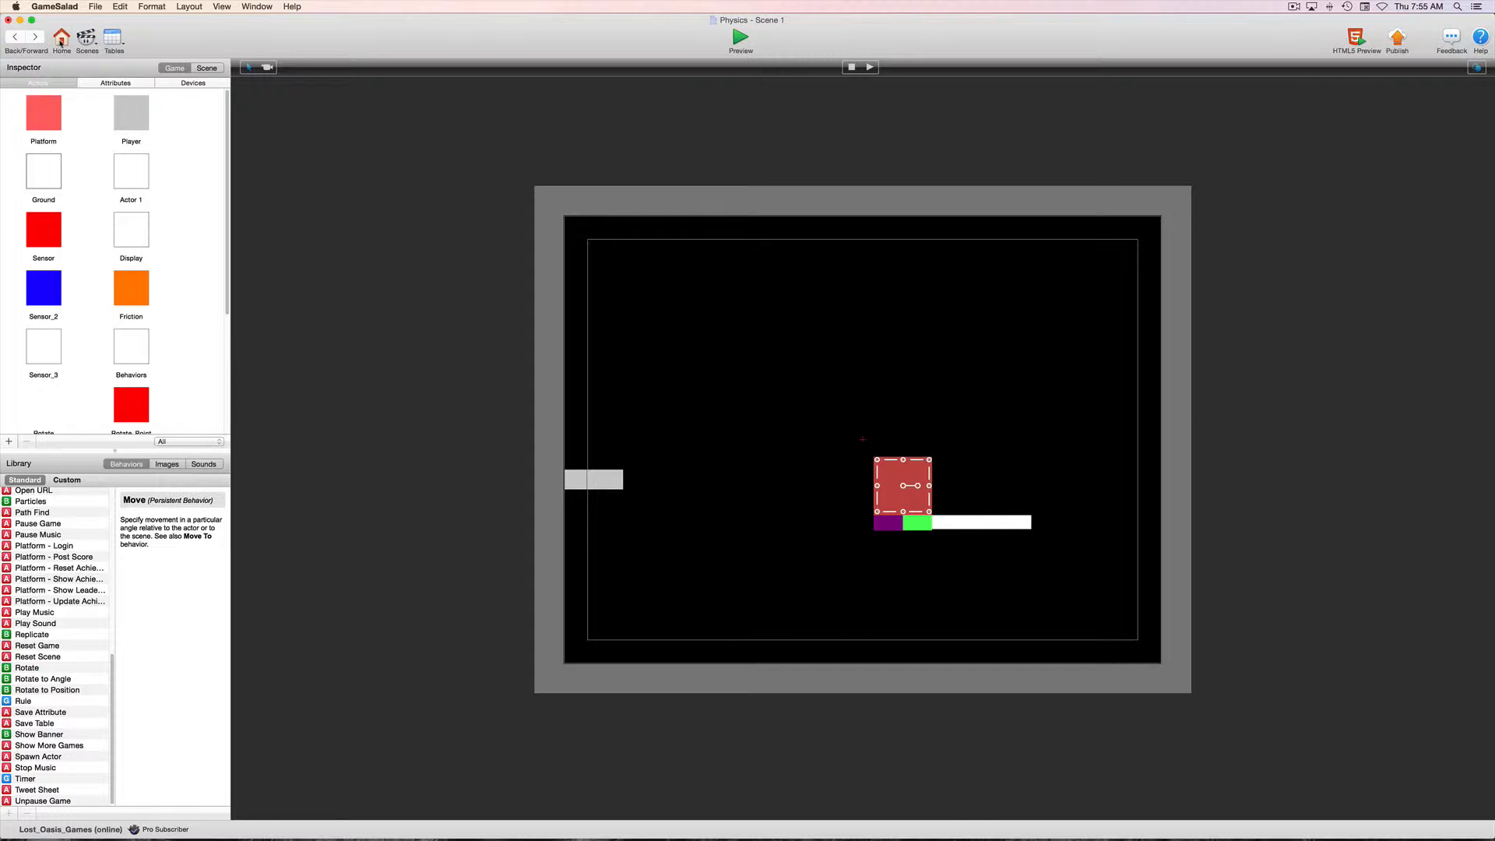
Step: Assign the Collide tag to the purple Ajustable actor in the project's actor list and show that tag's actors
scroll(157, 328, down, 5)
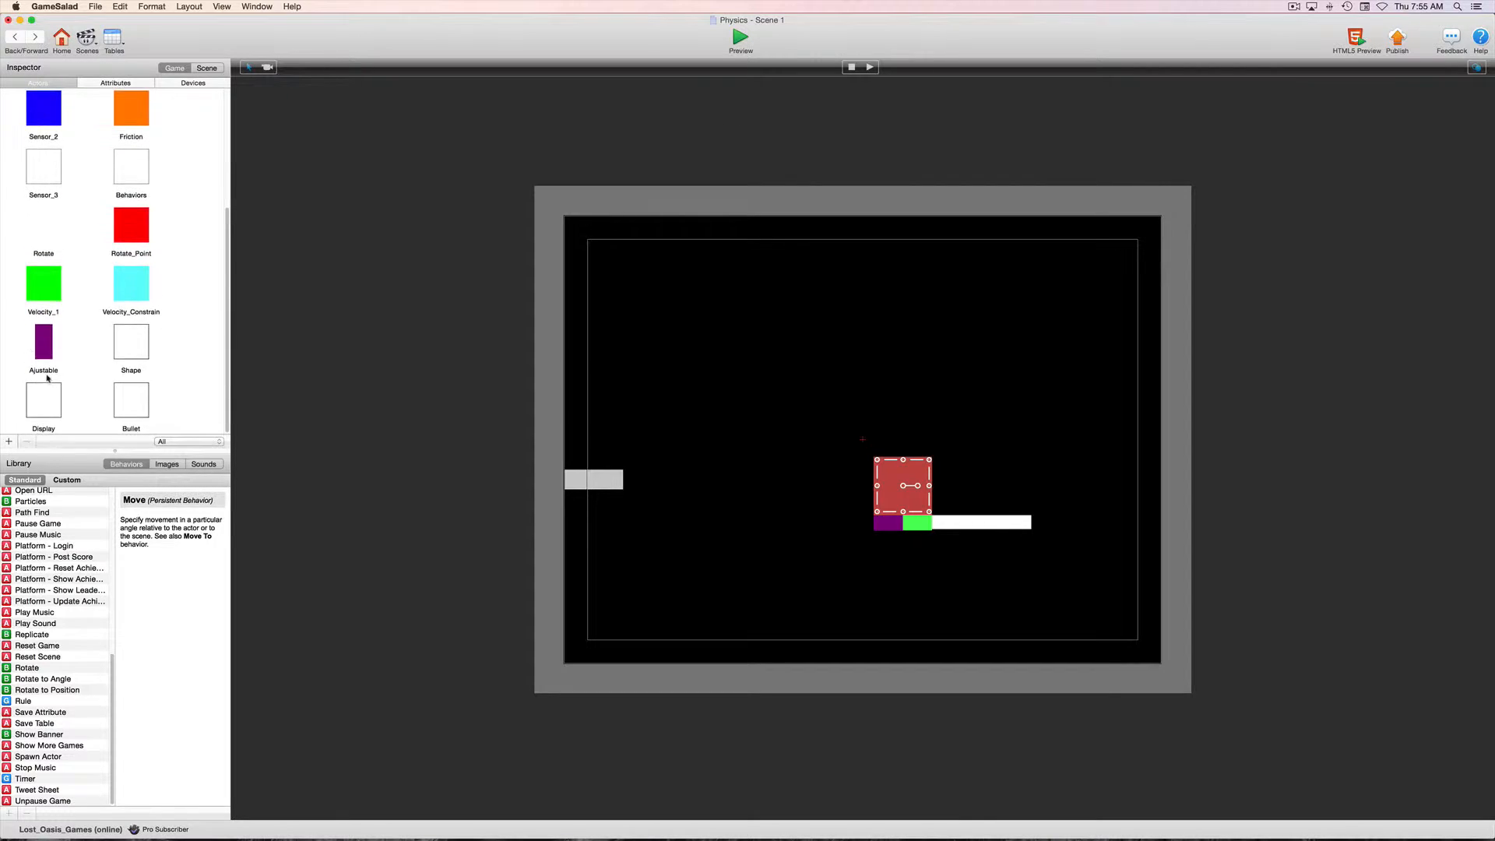
click(62, 46)
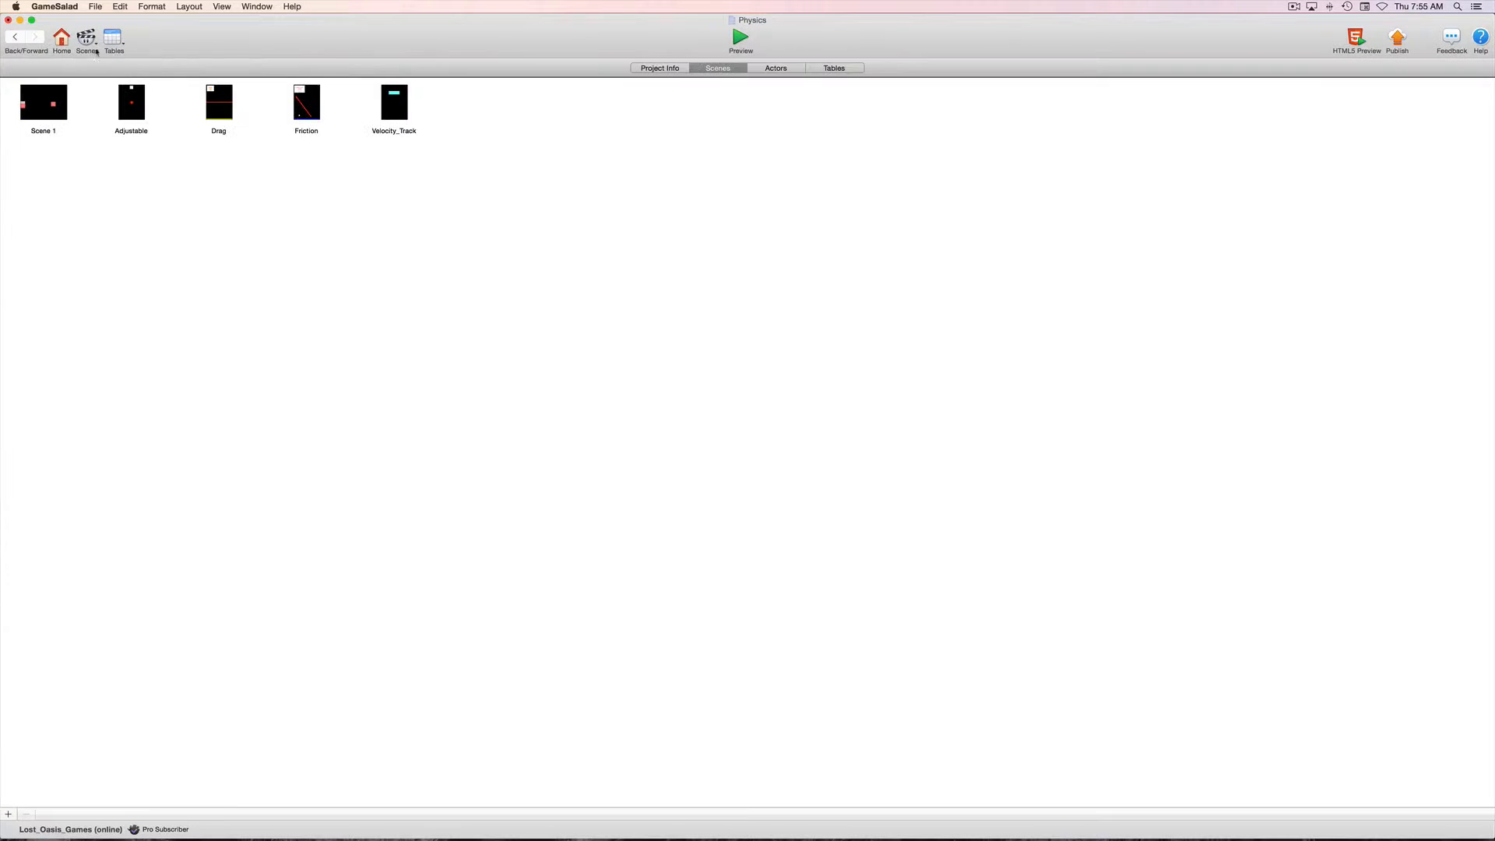
click(786, 70)
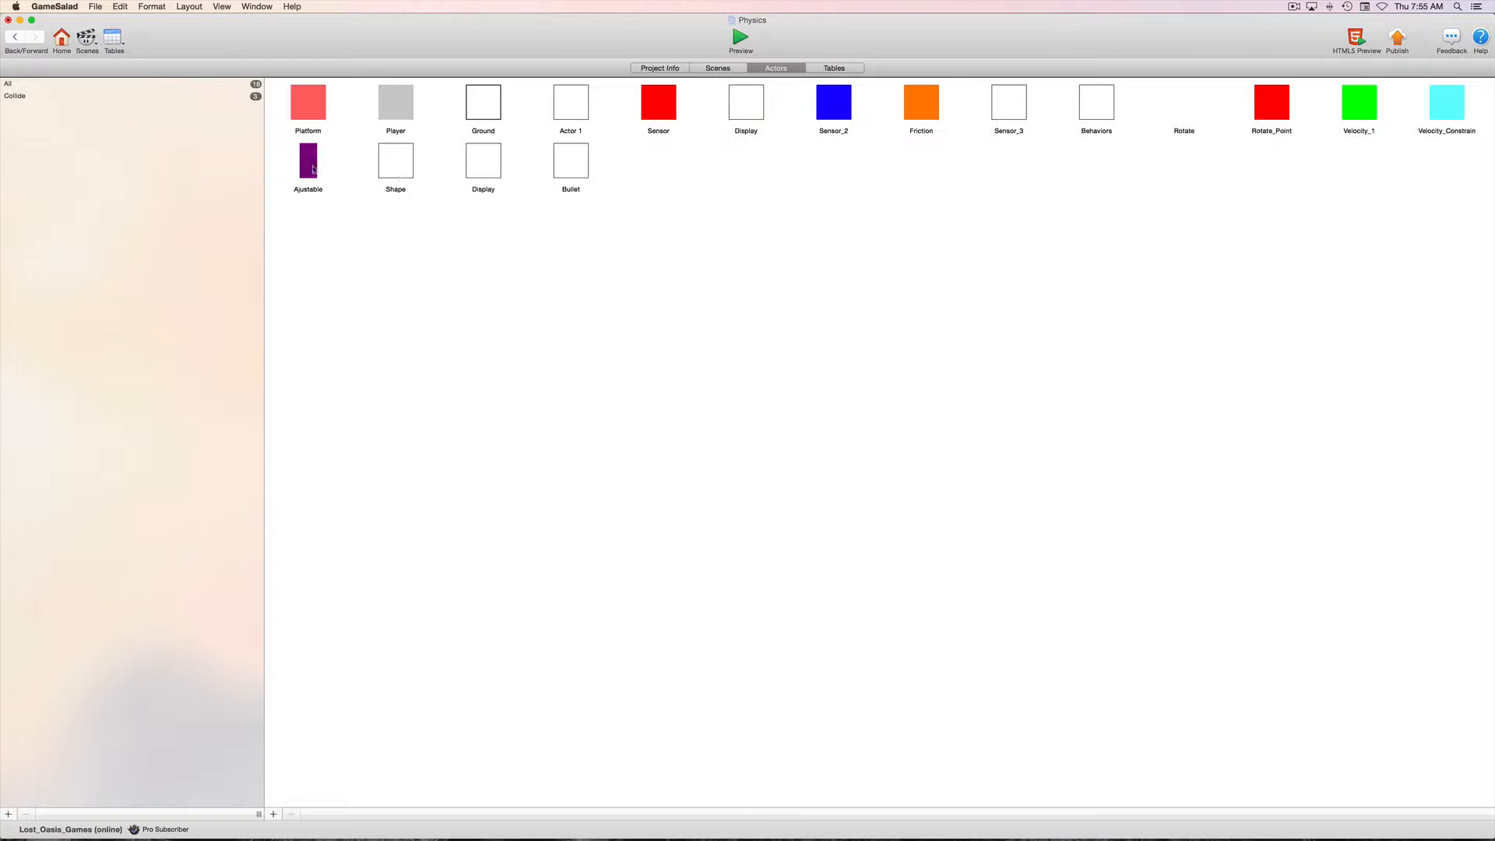
drag(309, 161, 210, 101)
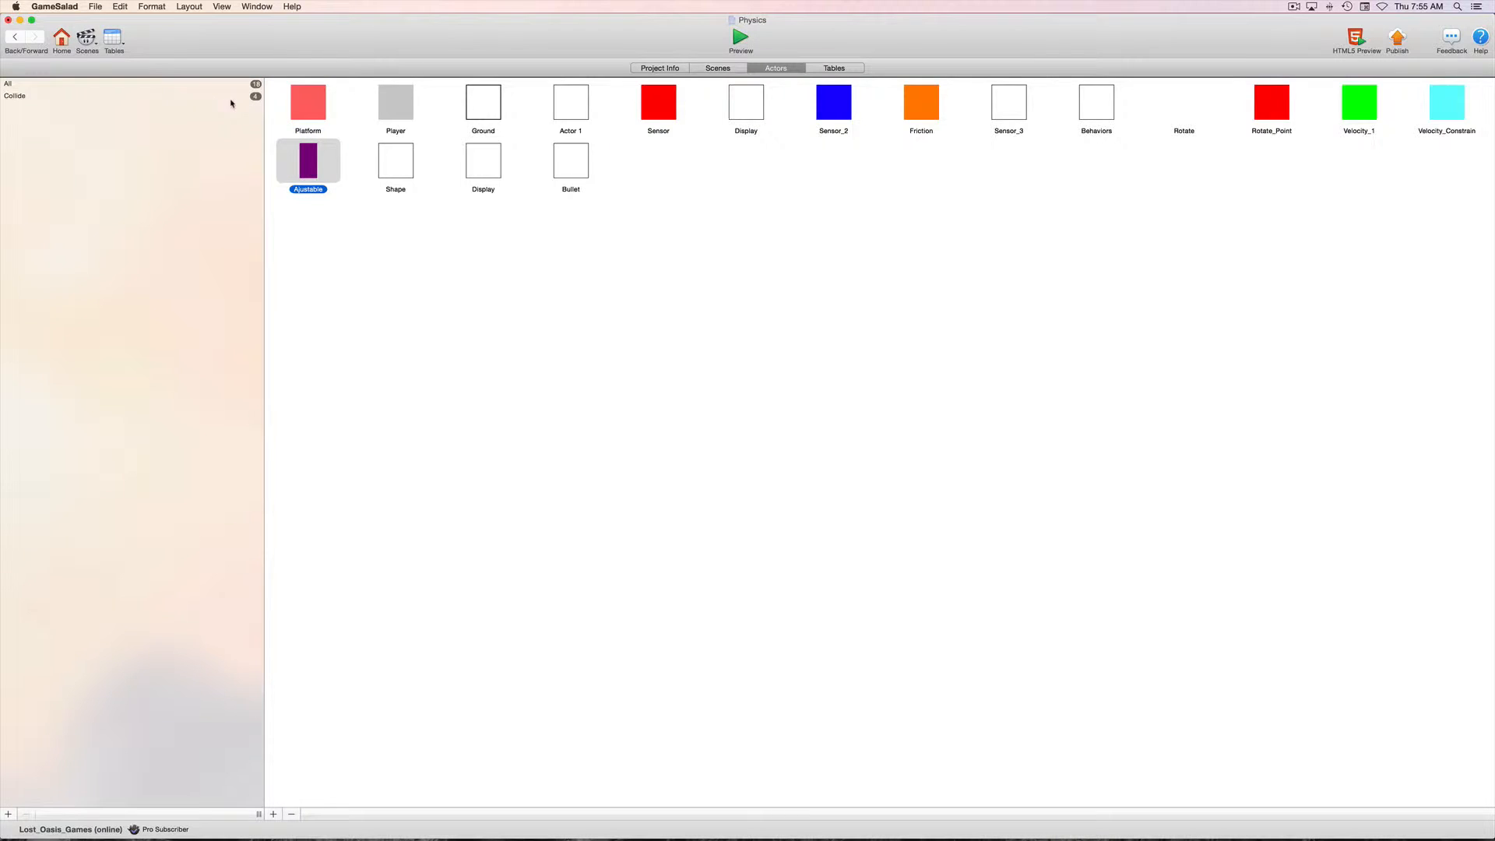
click(233, 101)
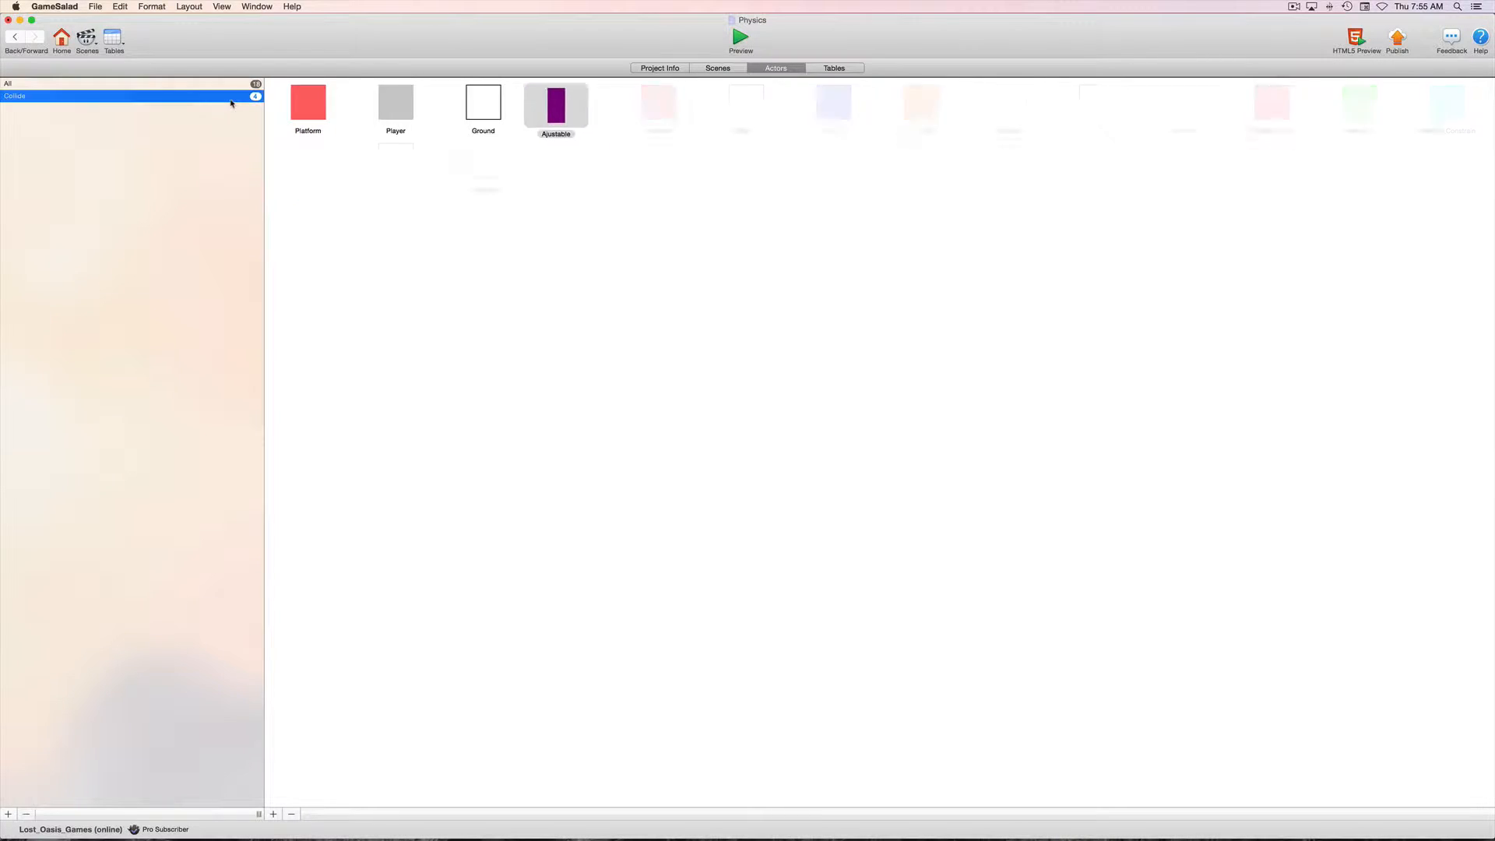
Step: Preview Scene 1 again to check how the platform interacts with the blocks beneath it
click(14, 37)
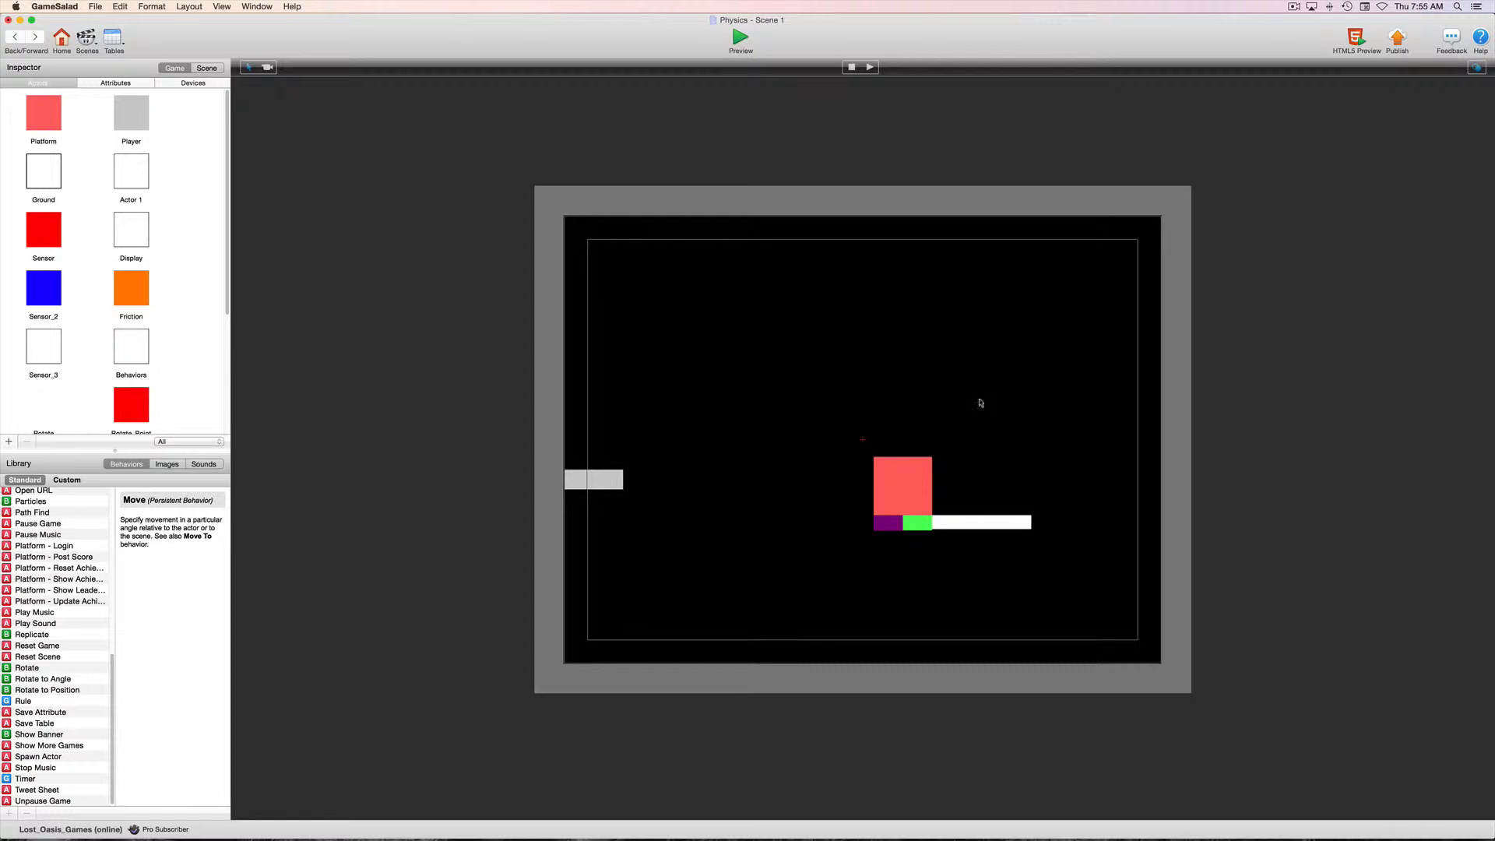
click(738, 43)
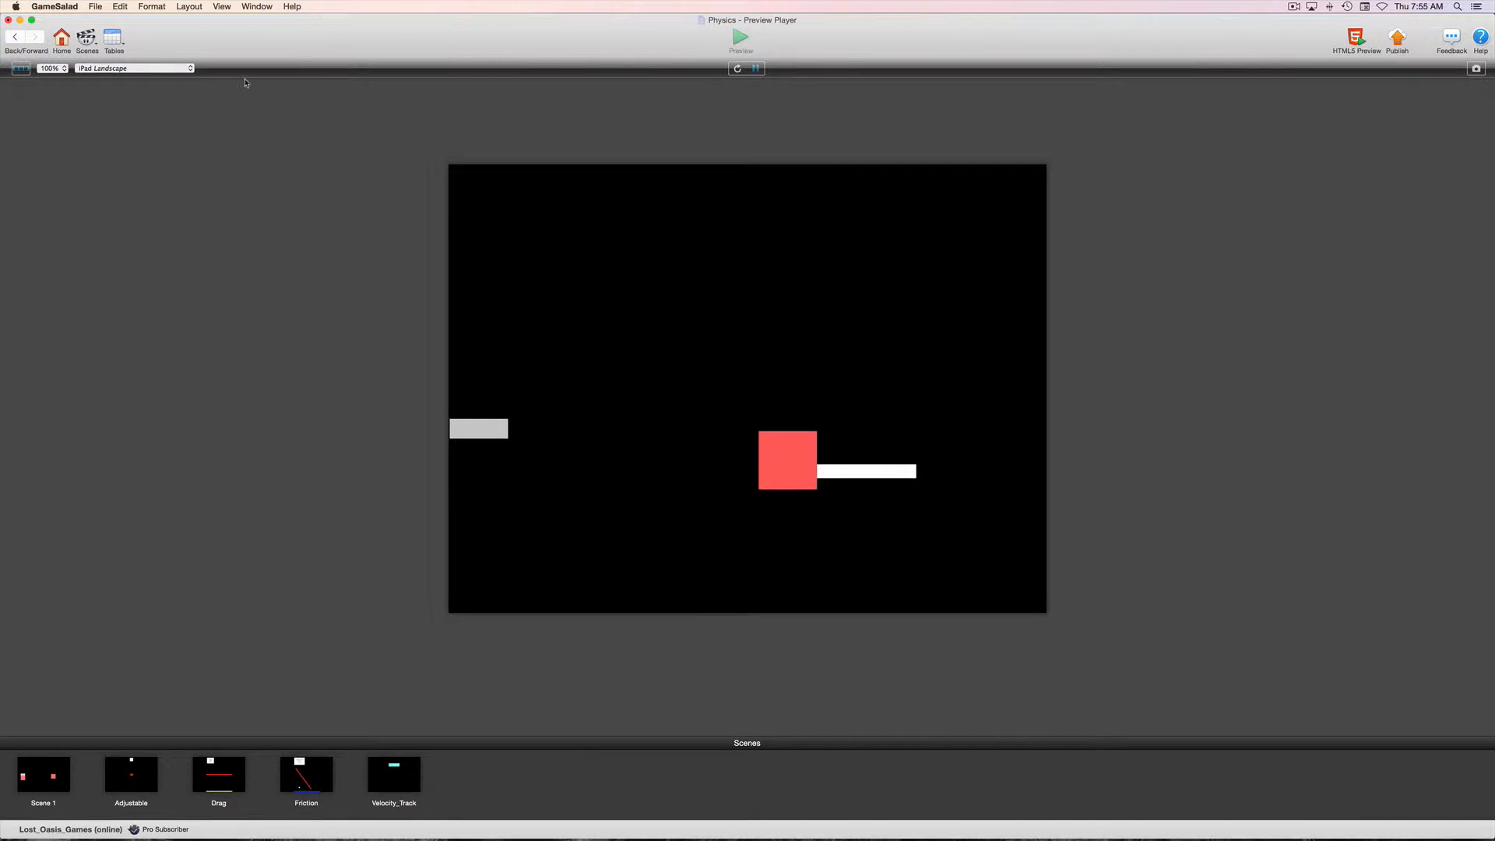
click(12, 39)
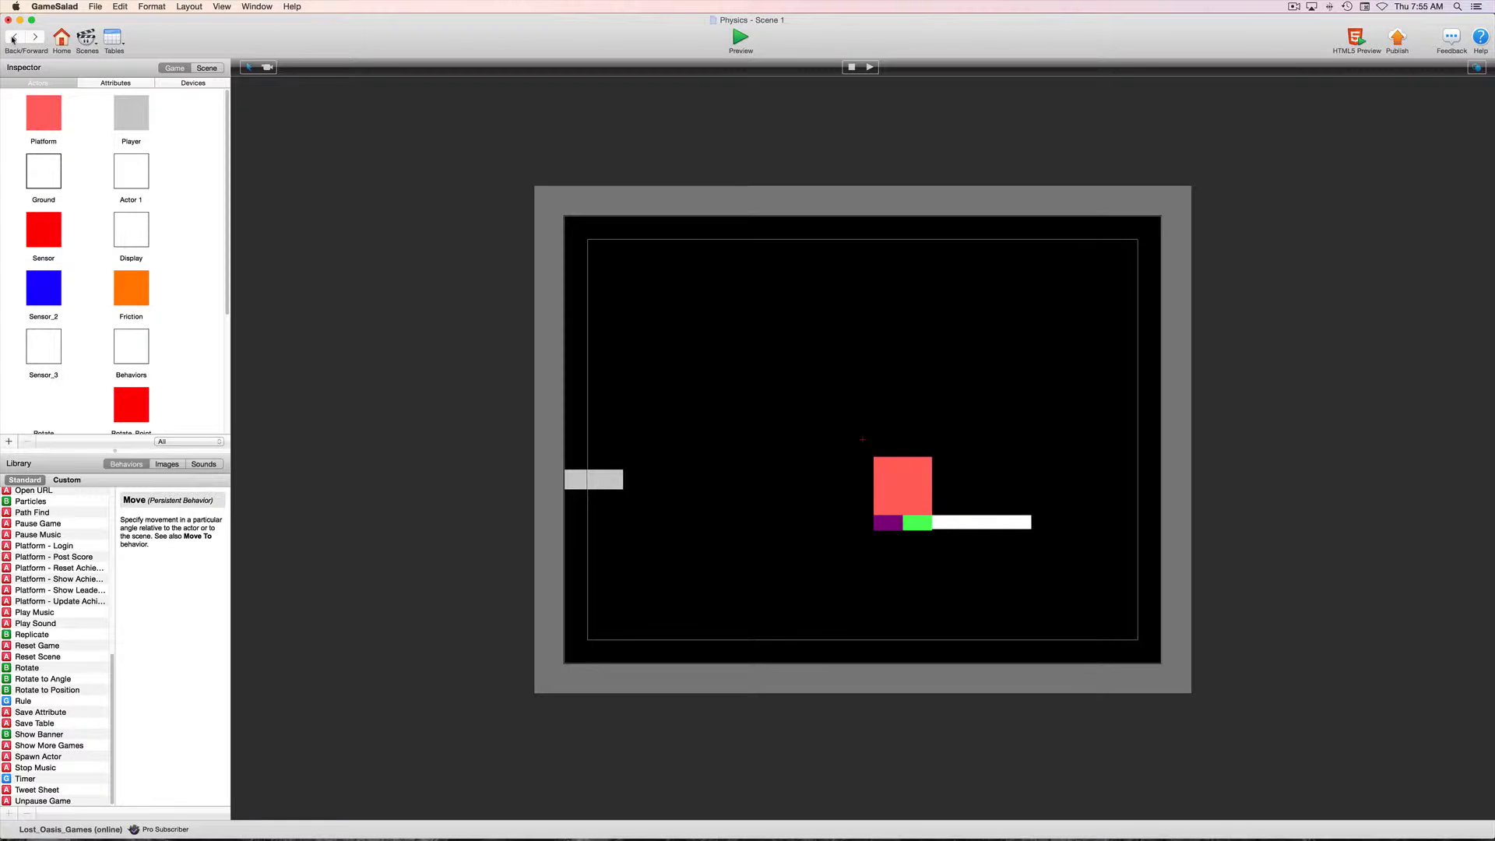
Step: Unlock the red Platform instance's behaviors and add a Collide behavior that matches actors by tag
click(903, 493)
double_click(901, 488)
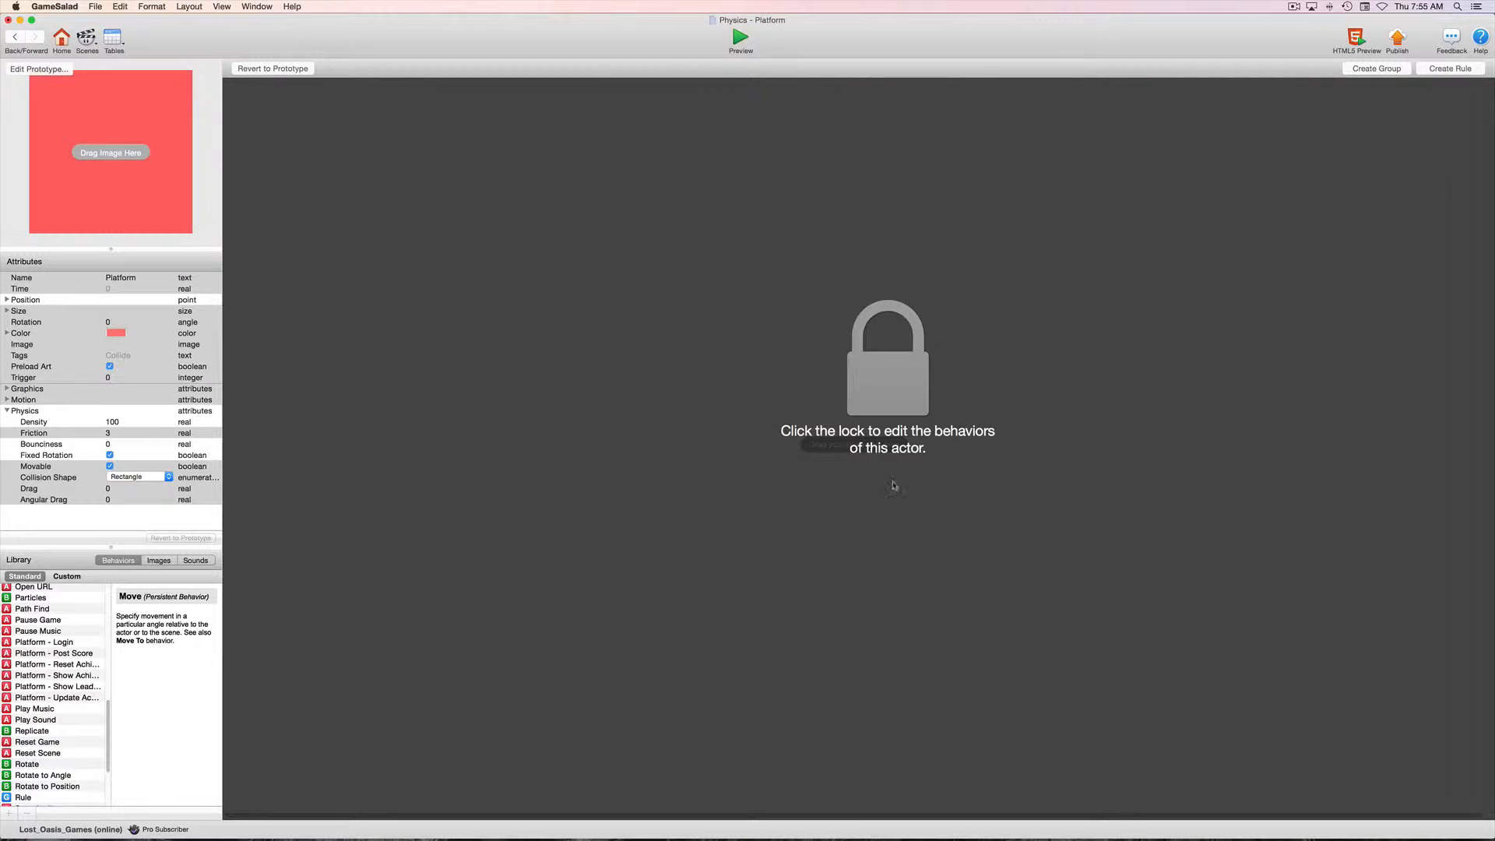
click(887, 342)
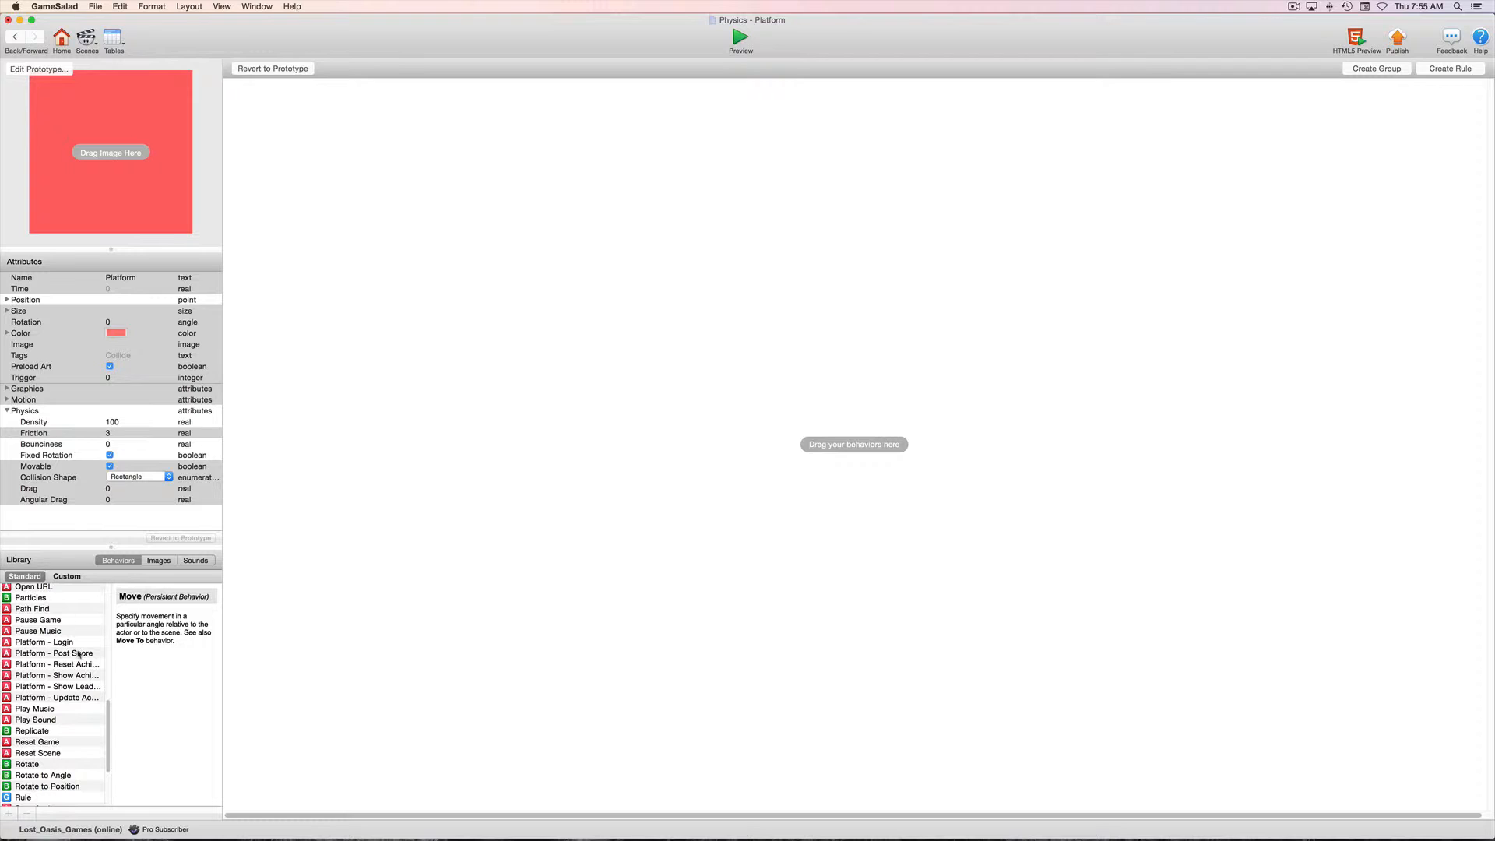
scroll(75, 655, down, 3)
scroll(74, 656, up, 4)
scroll(75, 656, up, 6)
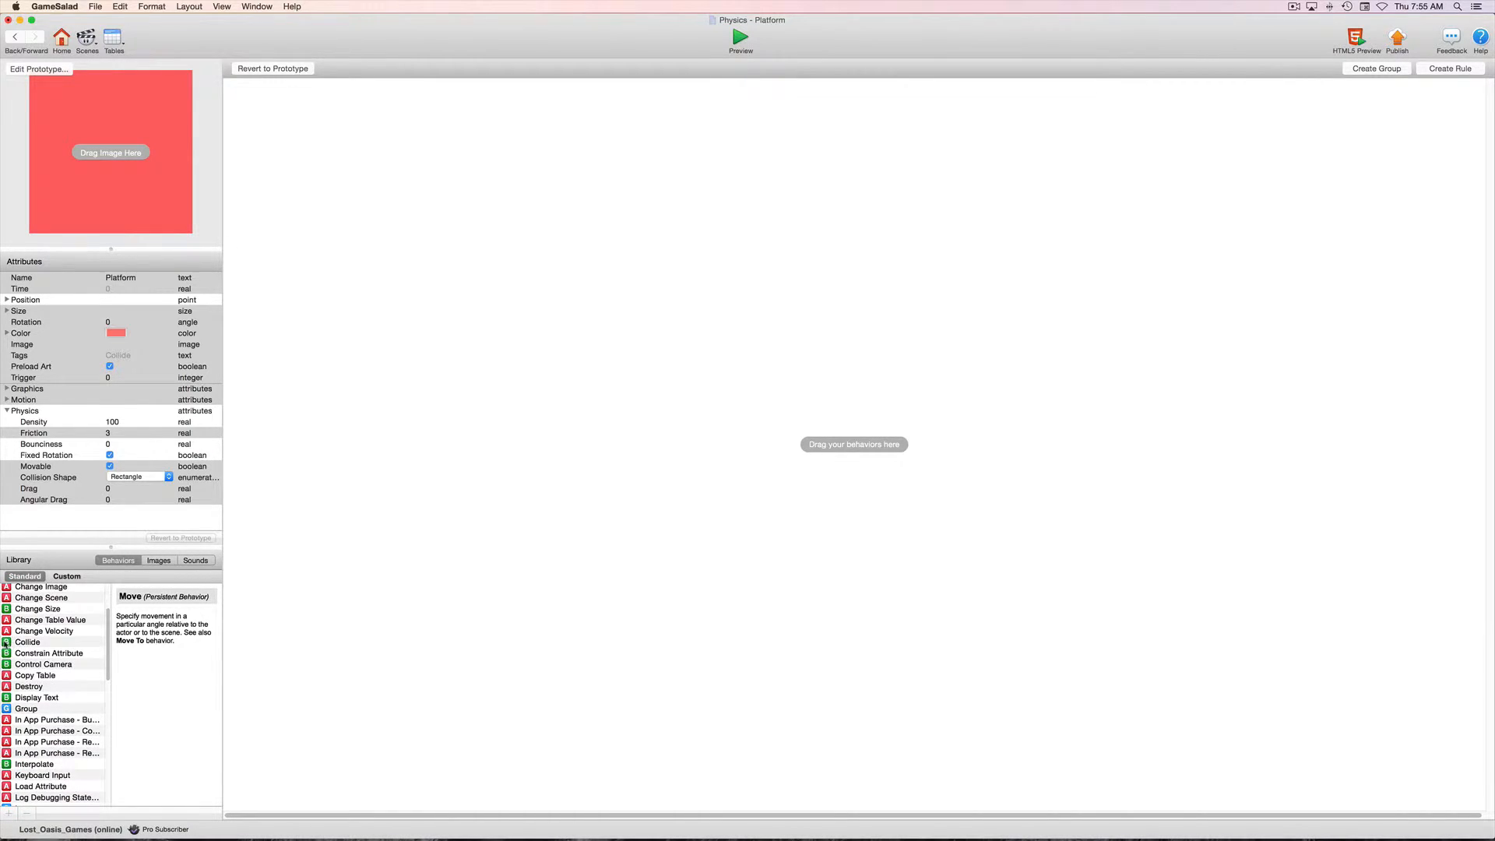
drag(5, 643, 518, 99)
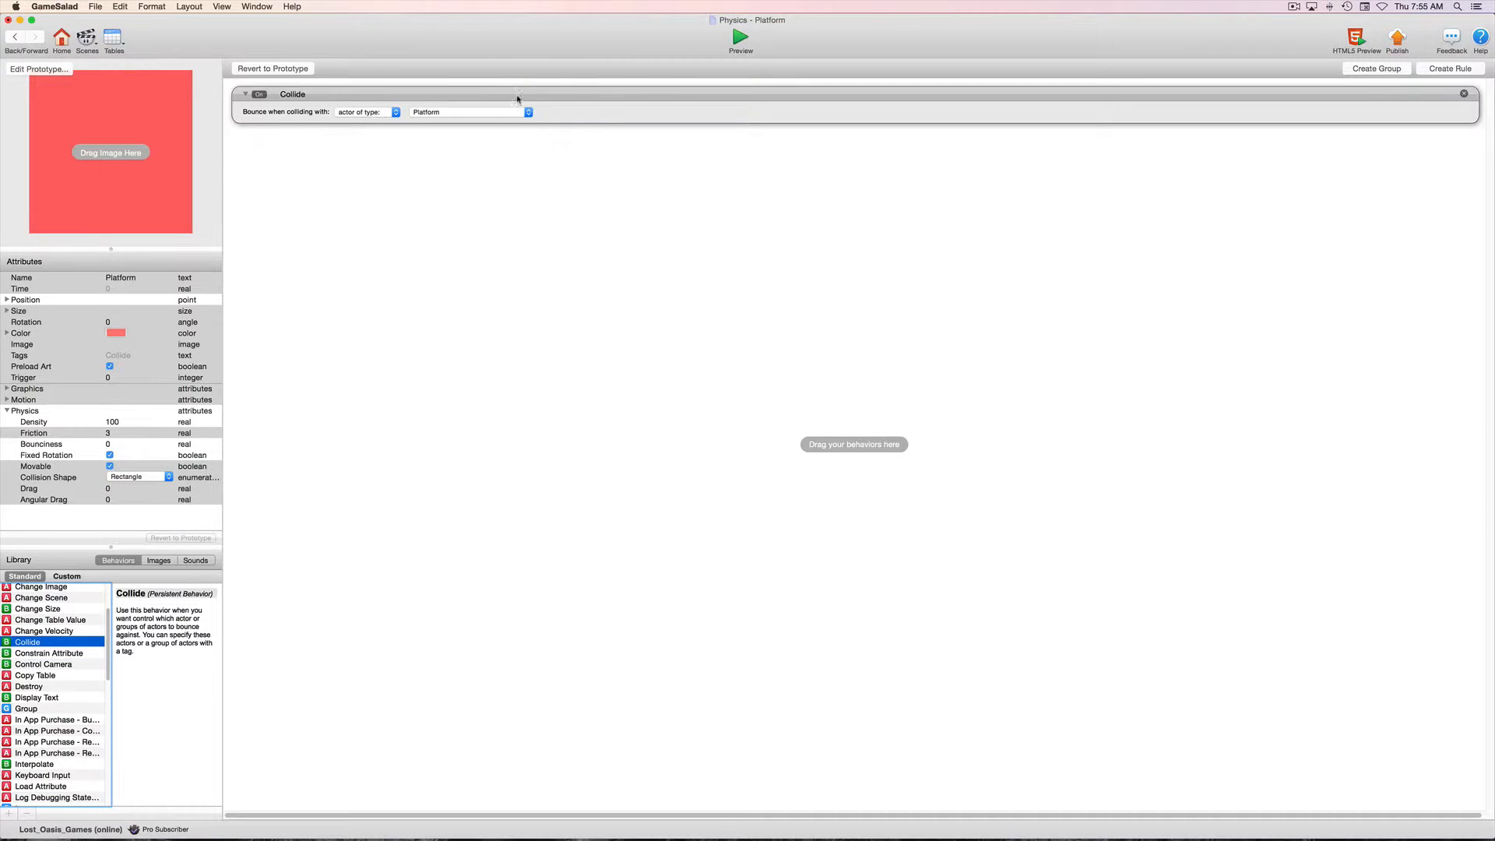
click(366, 112)
click(363, 124)
click(14, 39)
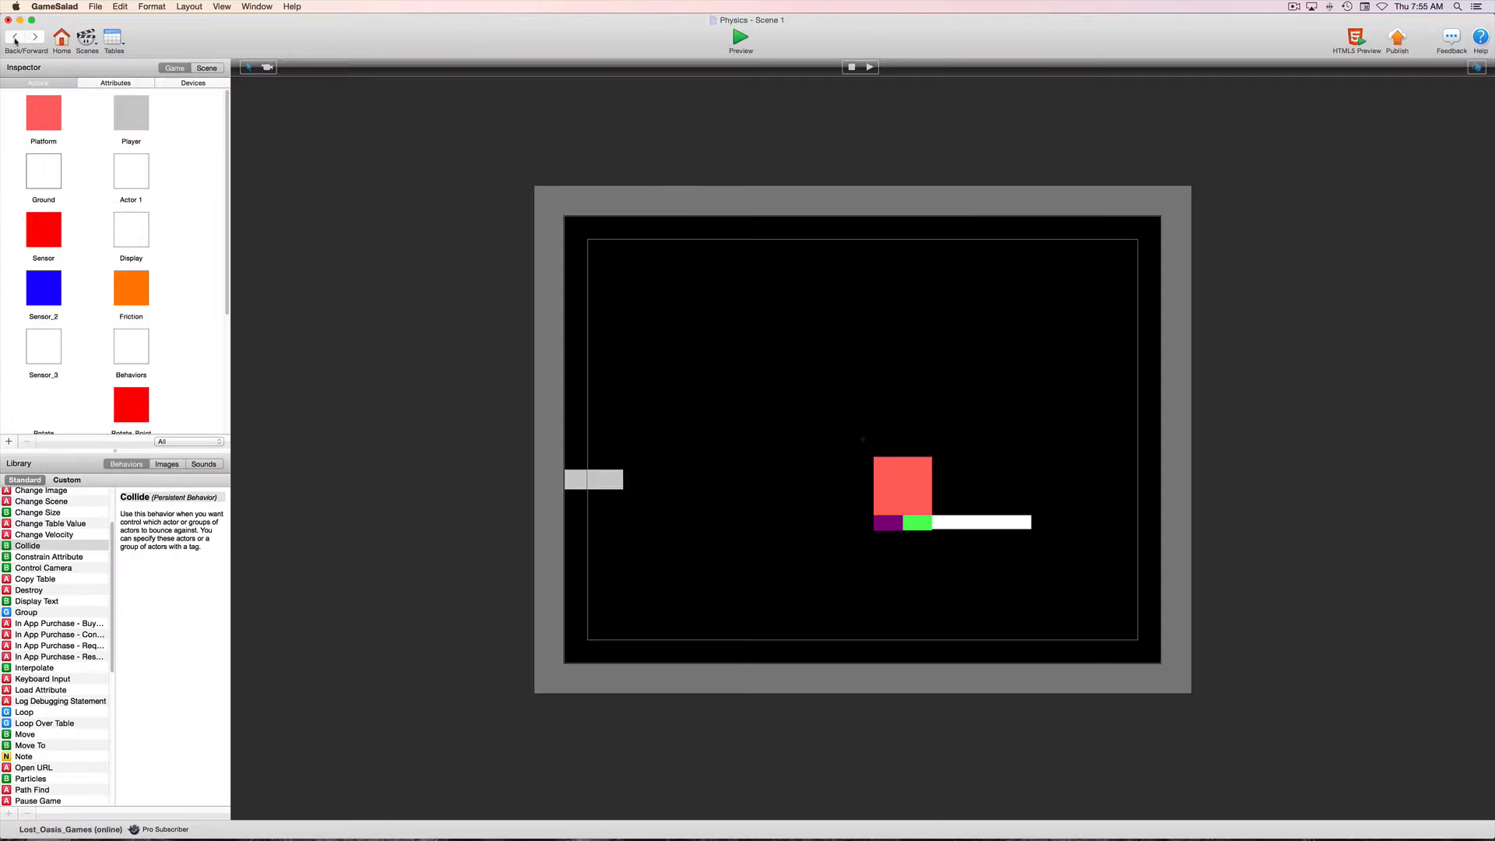
Step: Assign the Collide tag to the Bullet actor in the project's actor list and return to Scene 1
click(61, 39)
drag(570, 165, 241, 96)
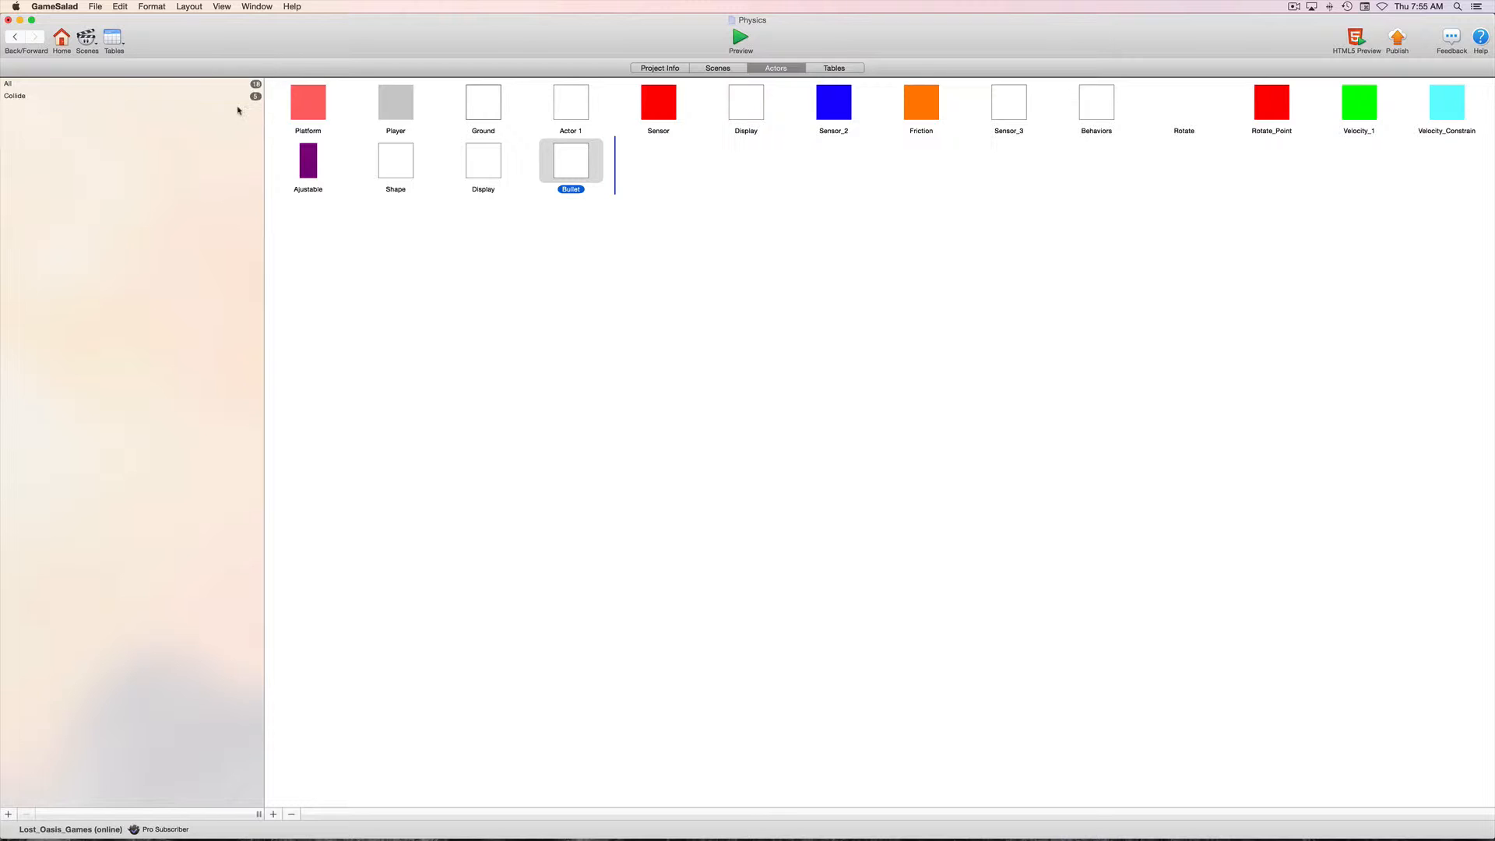
click(14, 38)
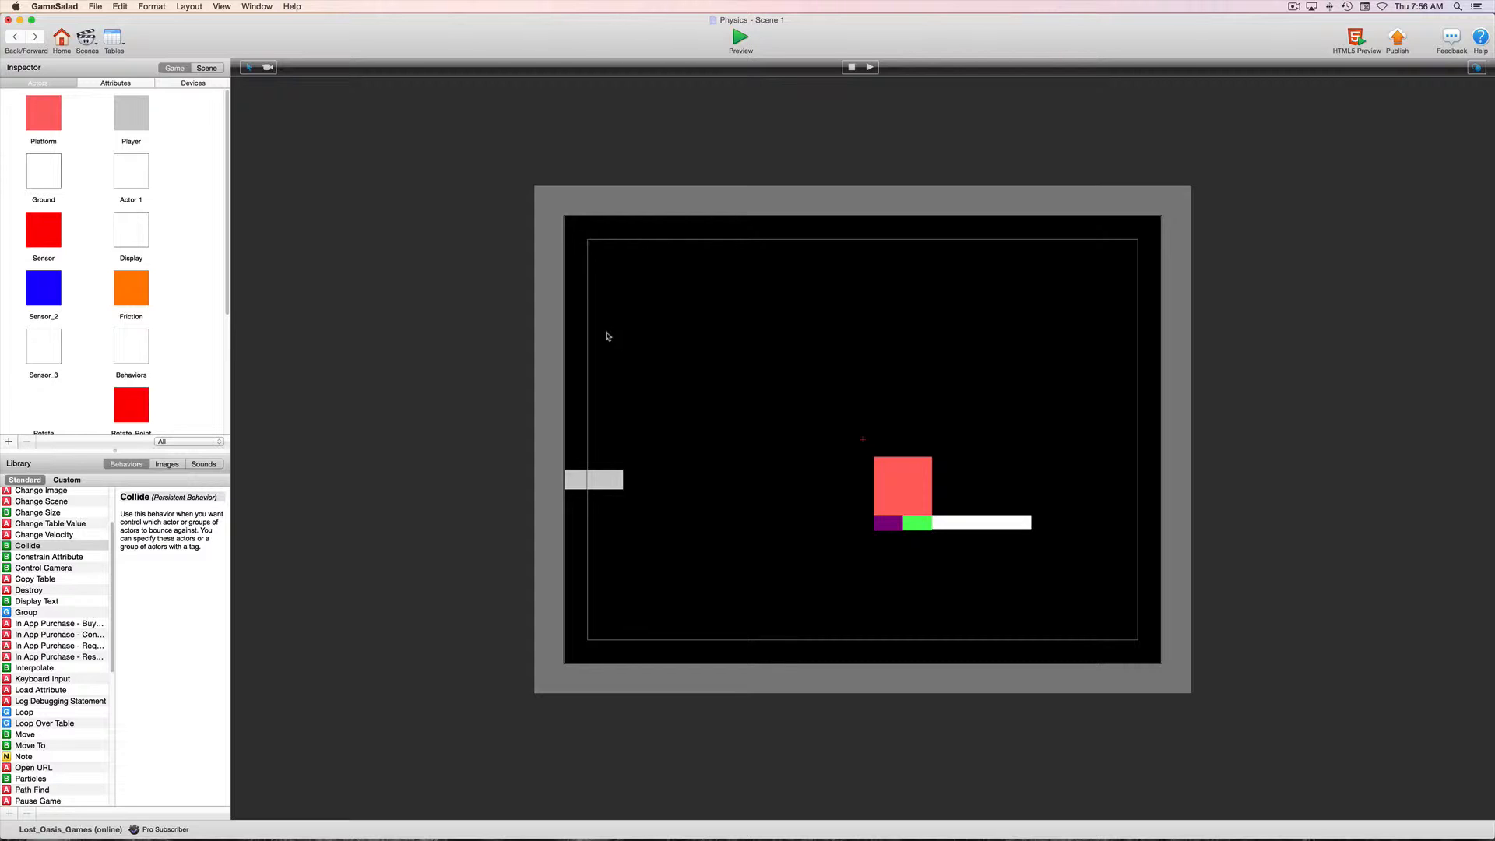
click(62, 39)
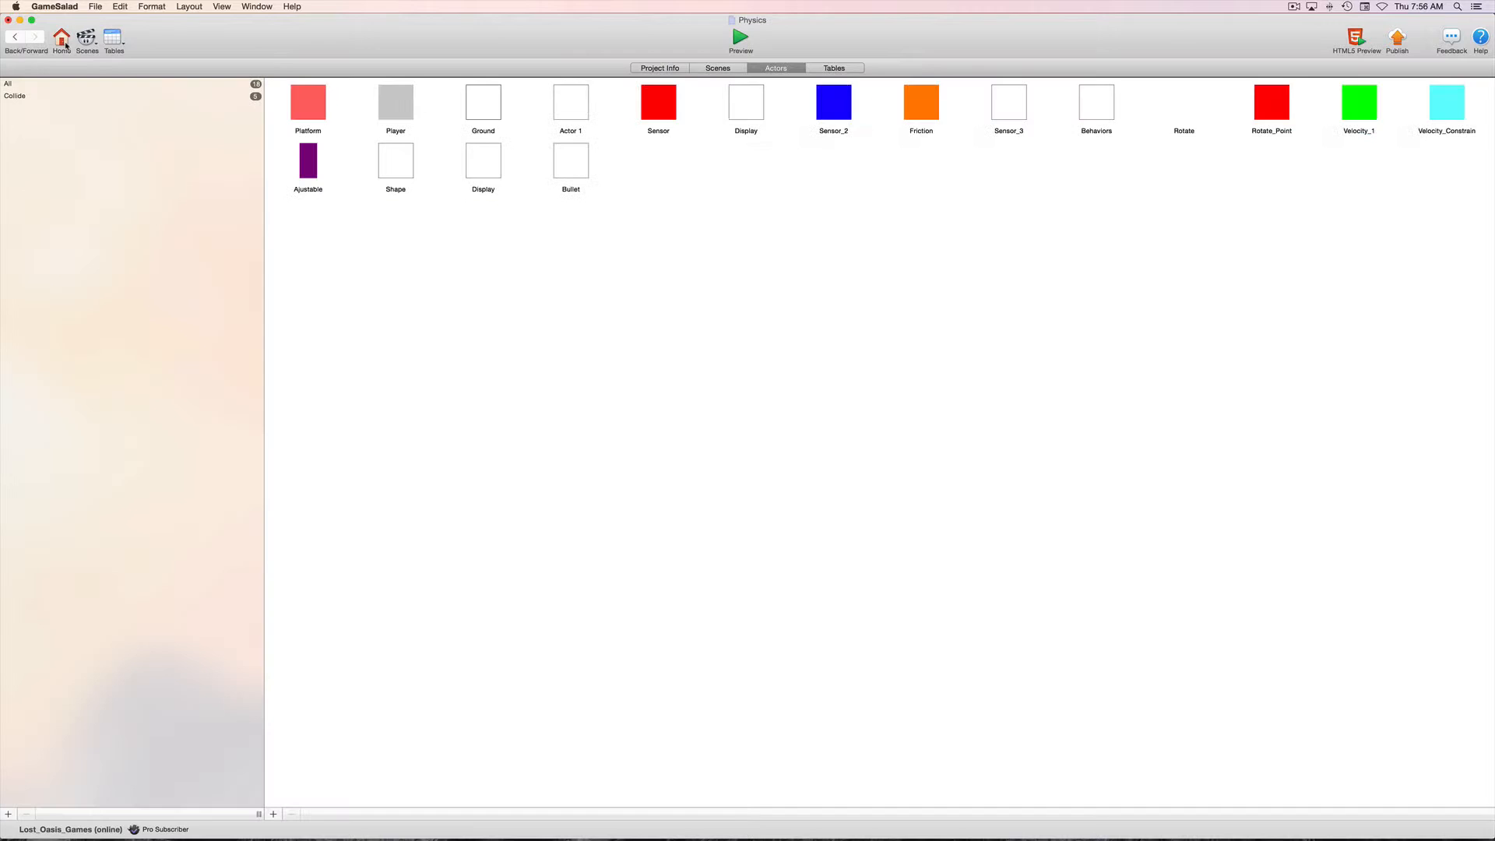
click(695, 67)
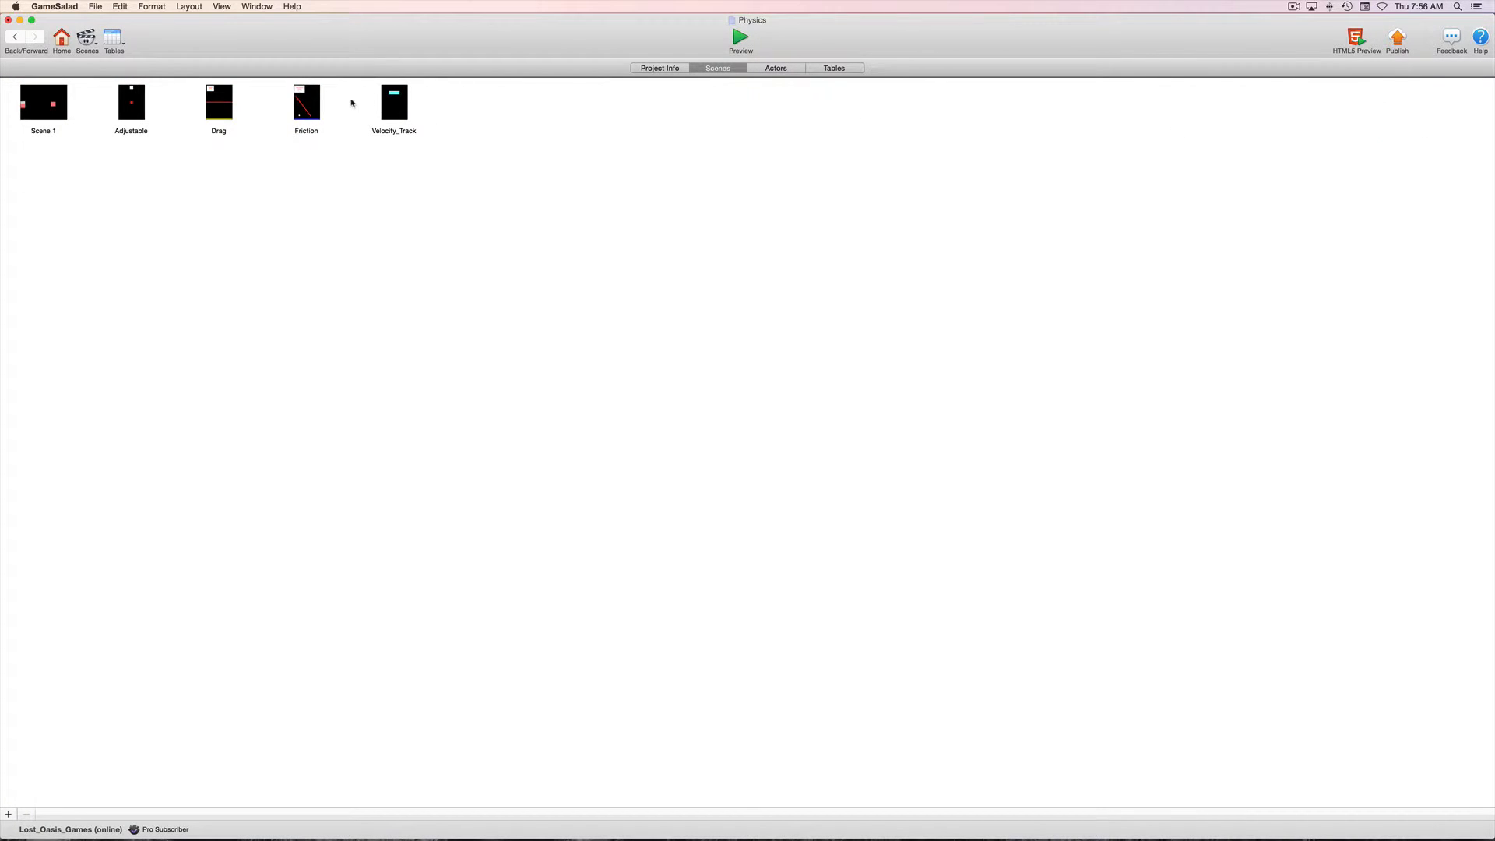
click(17, 38)
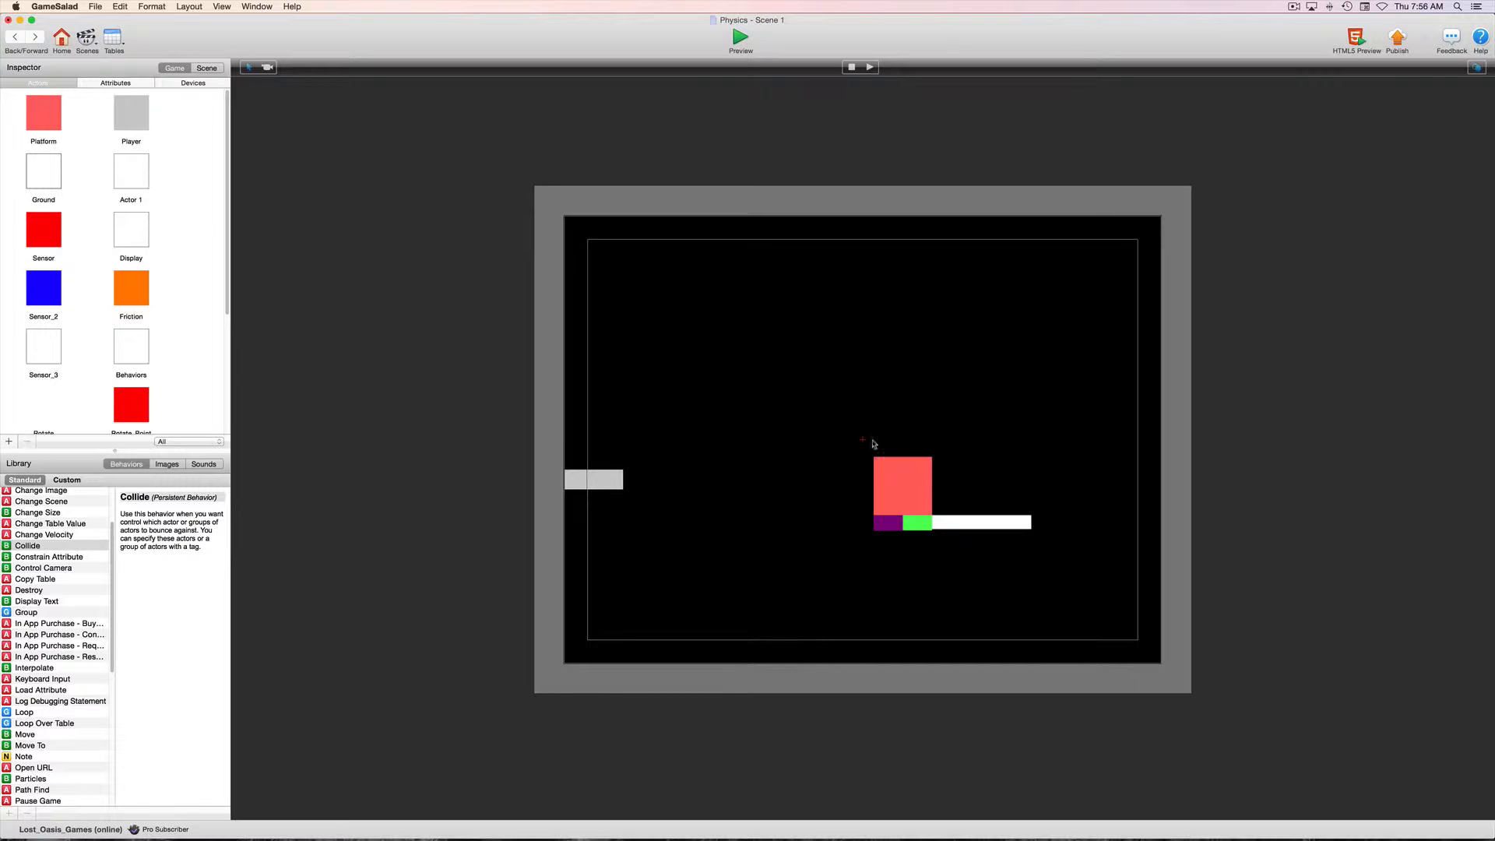
scroll(150, 311, down, 5)
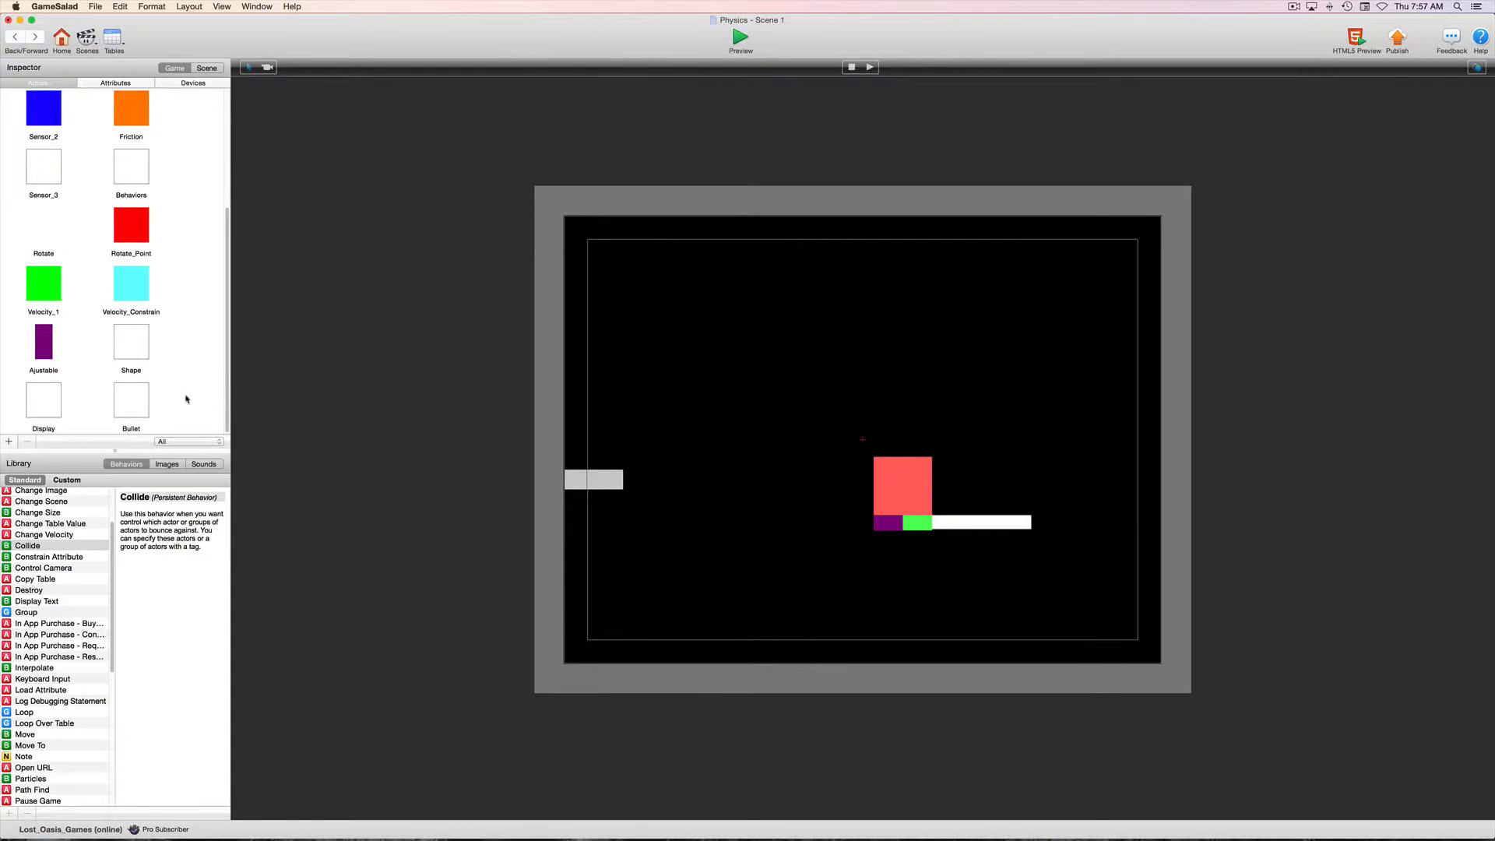
Step: Preview Scene 1 to test how bullets act on the Collide-tagged platform, and return to the scene editor
click(739, 39)
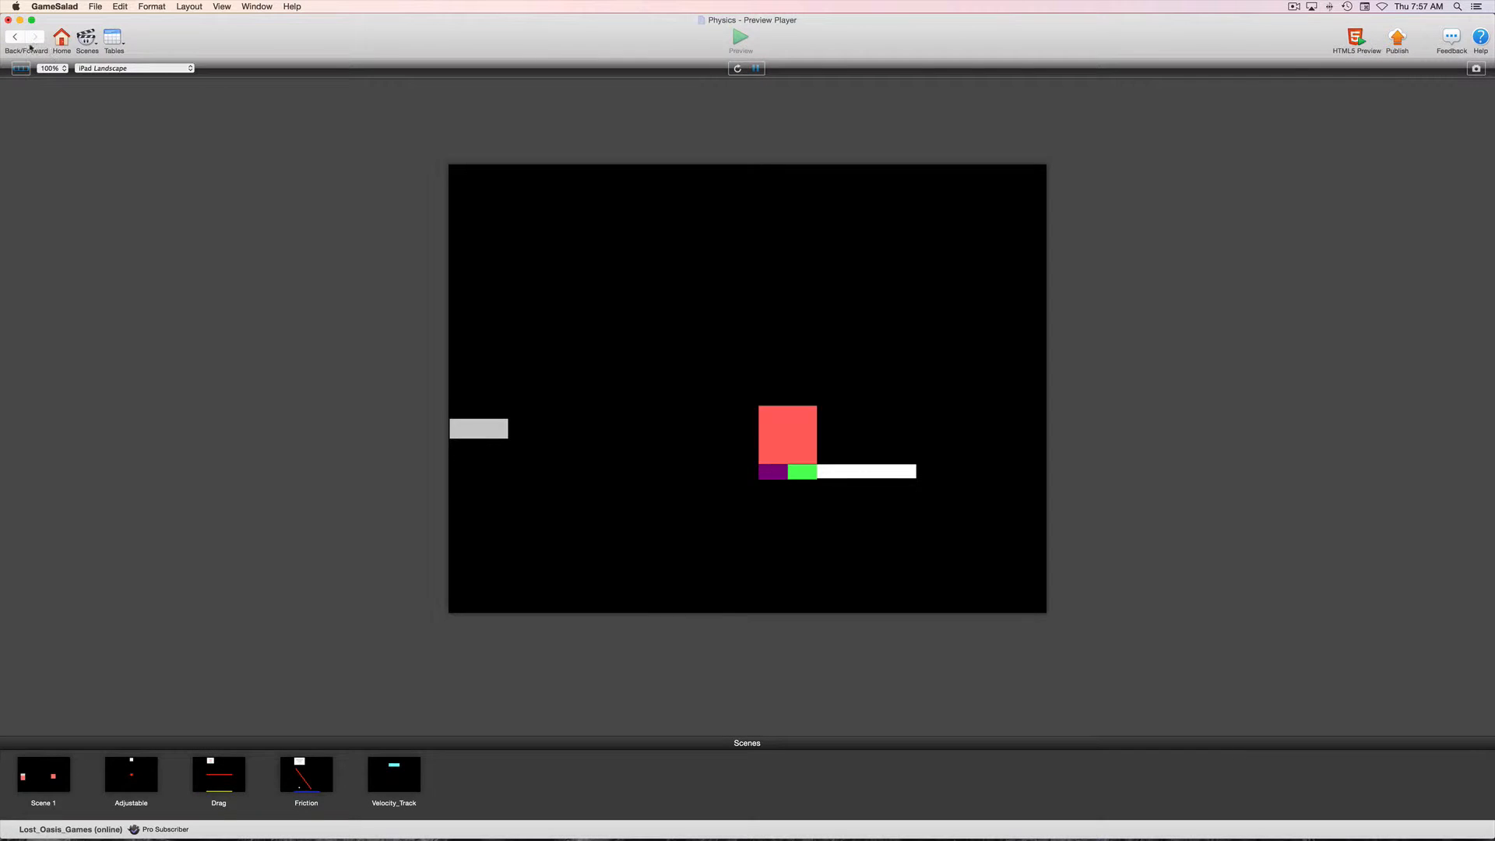
click(22, 39)
Step: Set the Bullet prototype's width and height to 10 in its size attributes and return to Scene 1
scroll(150, 311, down, 5)
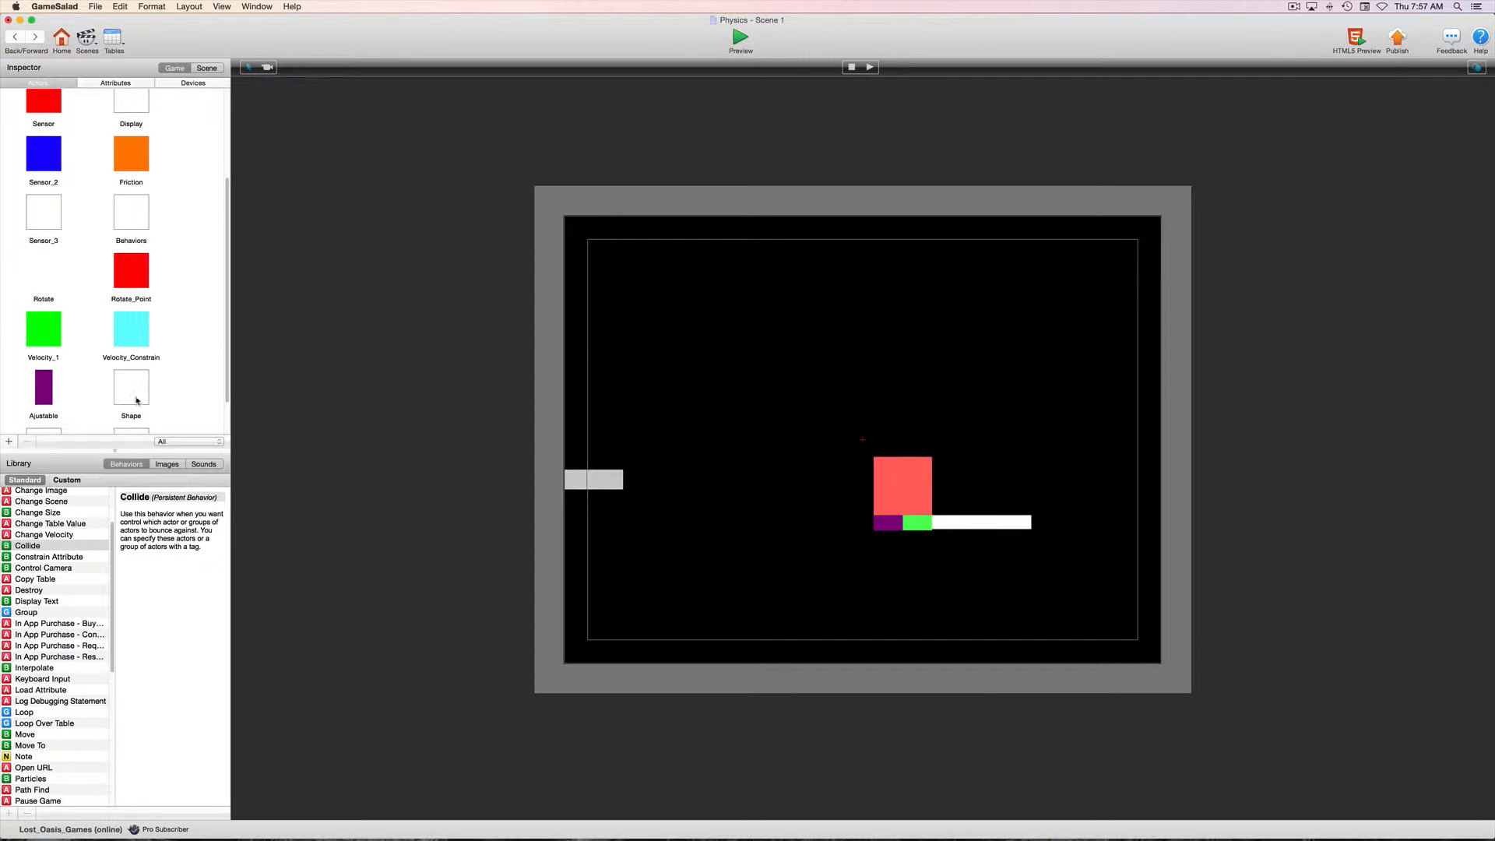
click(137, 400)
scroll(136, 400, down, 1)
click(138, 403)
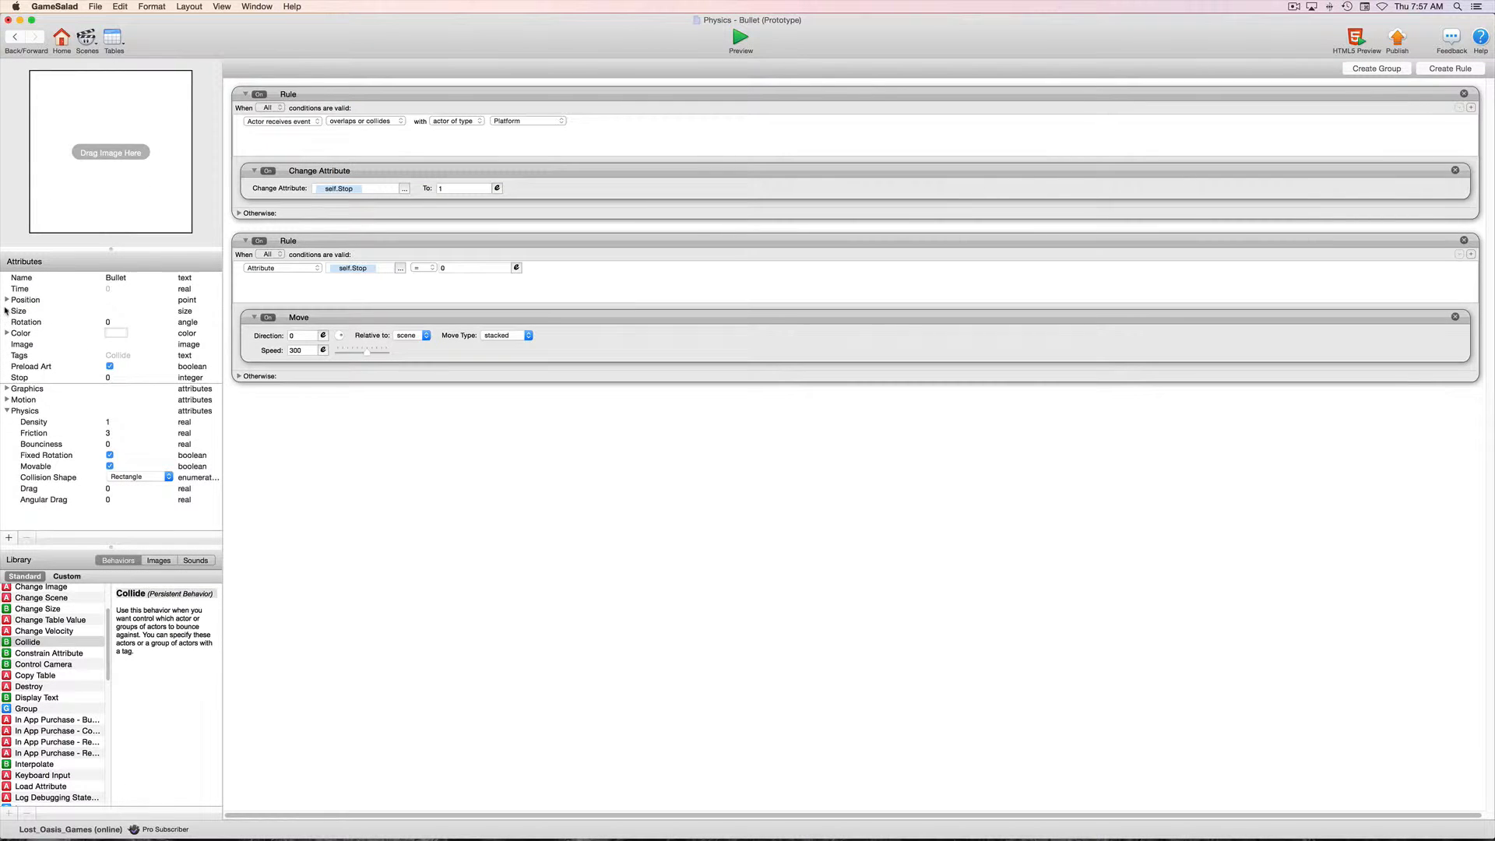
click(7, 311)
double_click(113, 321)
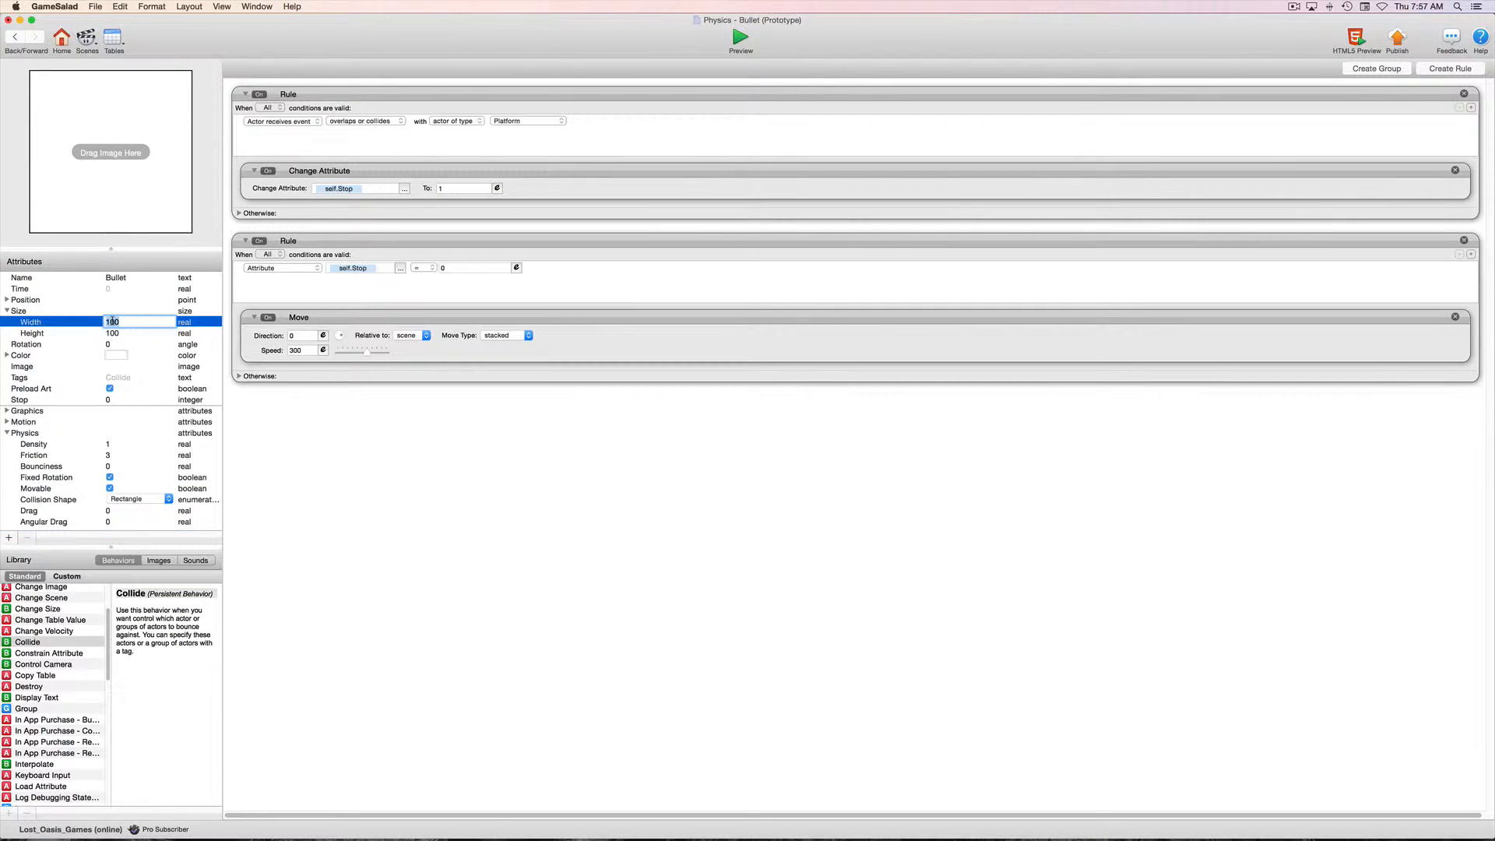
text(1)
key(Tab)
text(10)
key(Tab)
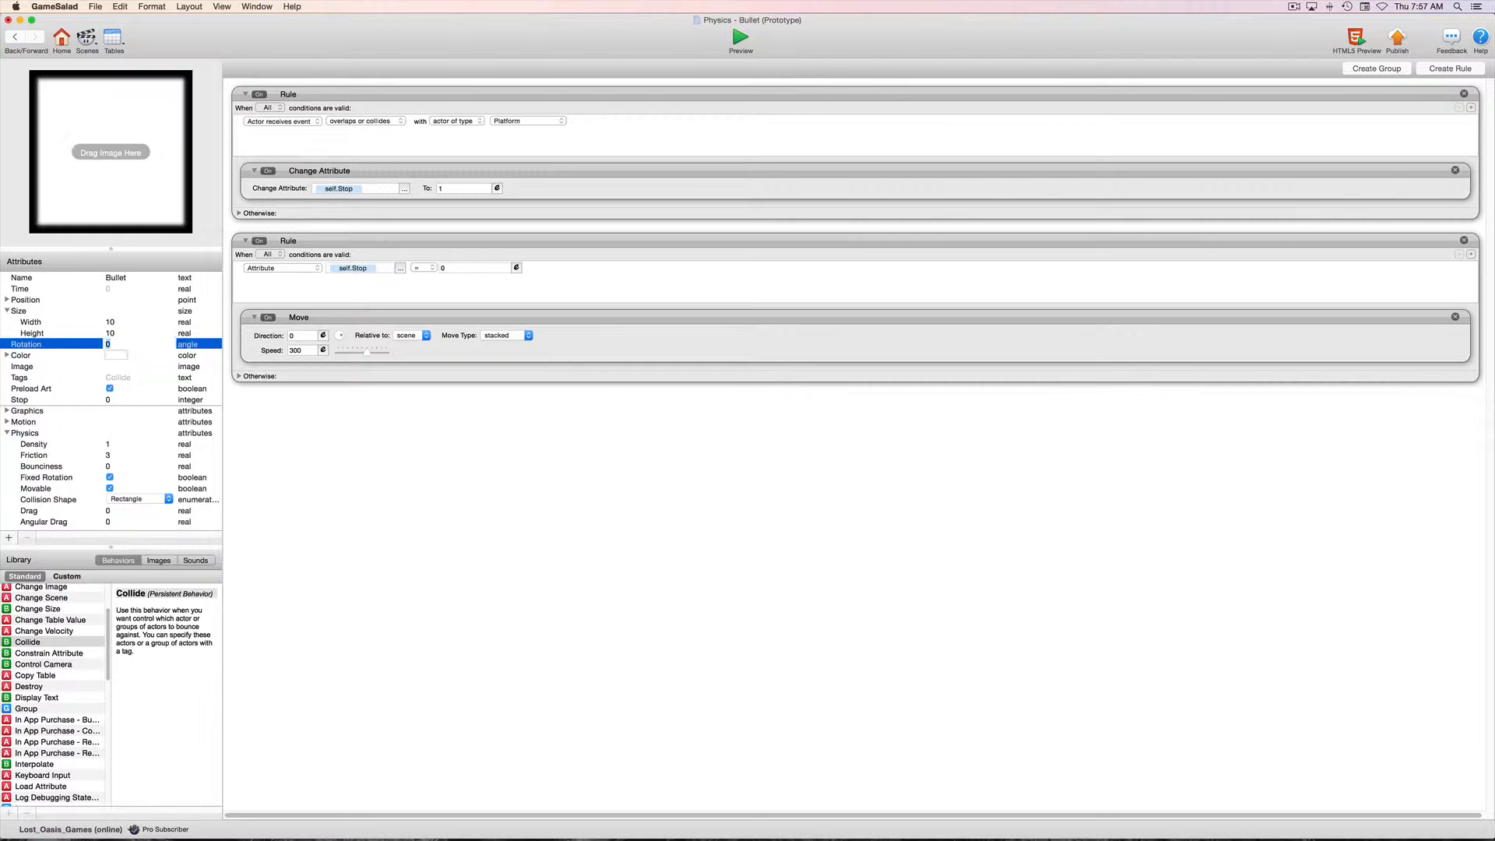
click(15, 37)
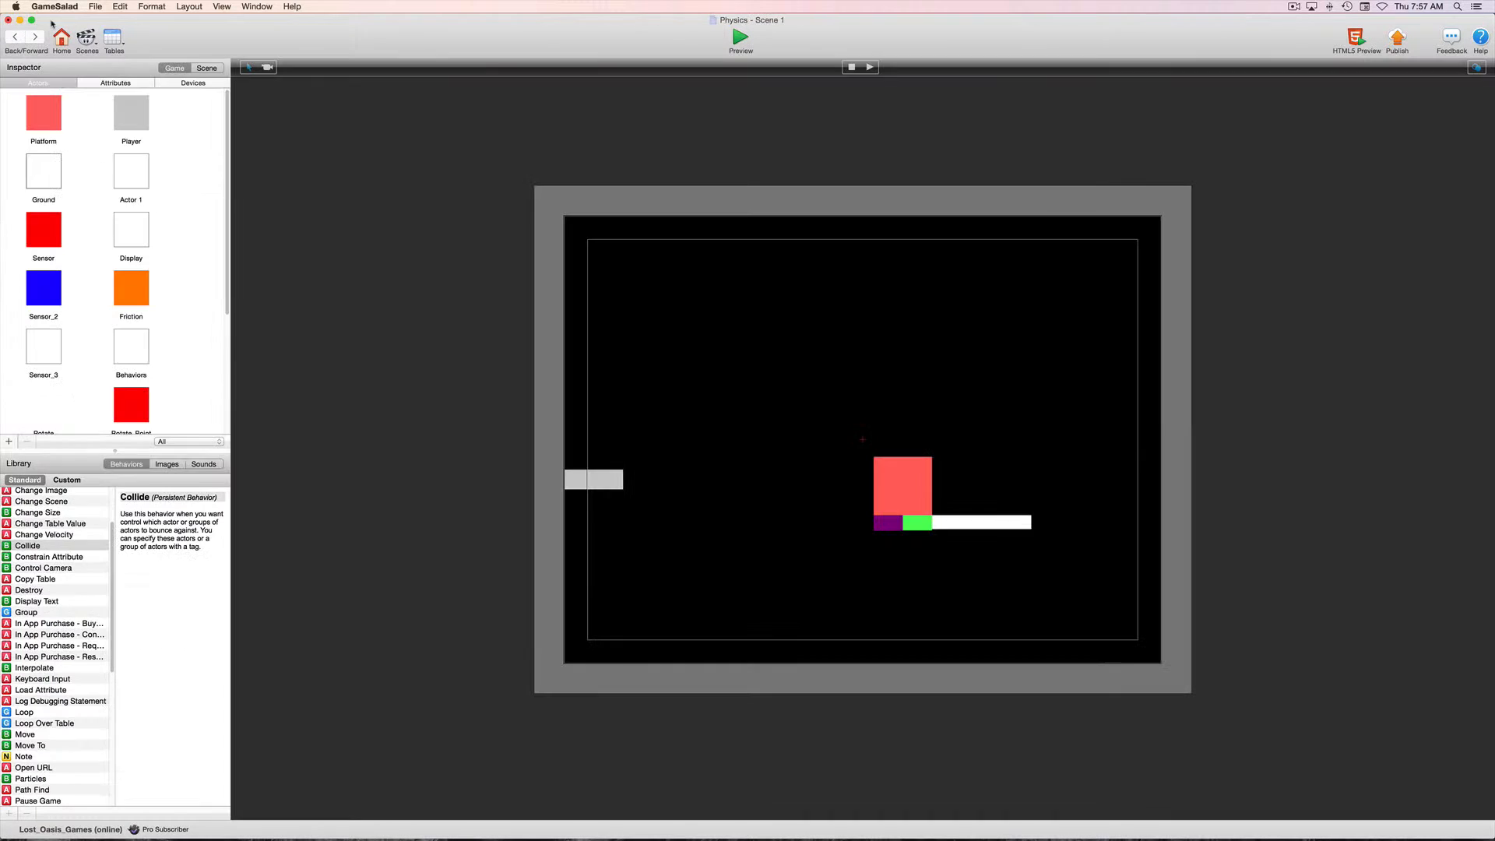
Step: Save the project and preview Scene 1 to test the resized bullets against the platform
click(95, 6)
click(107, 71)
click(741, 39)
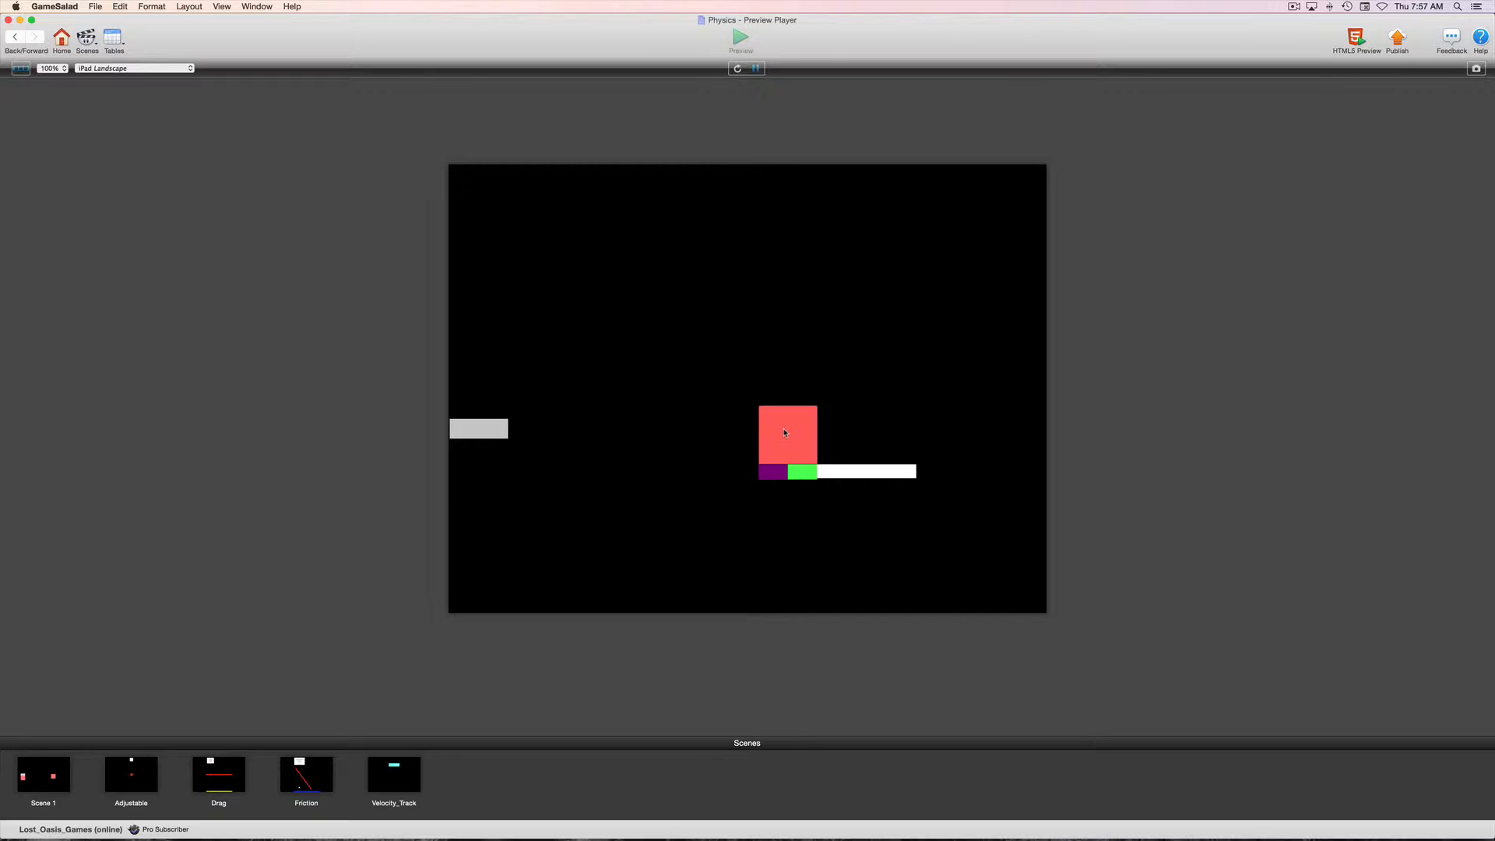
click(16, 35)
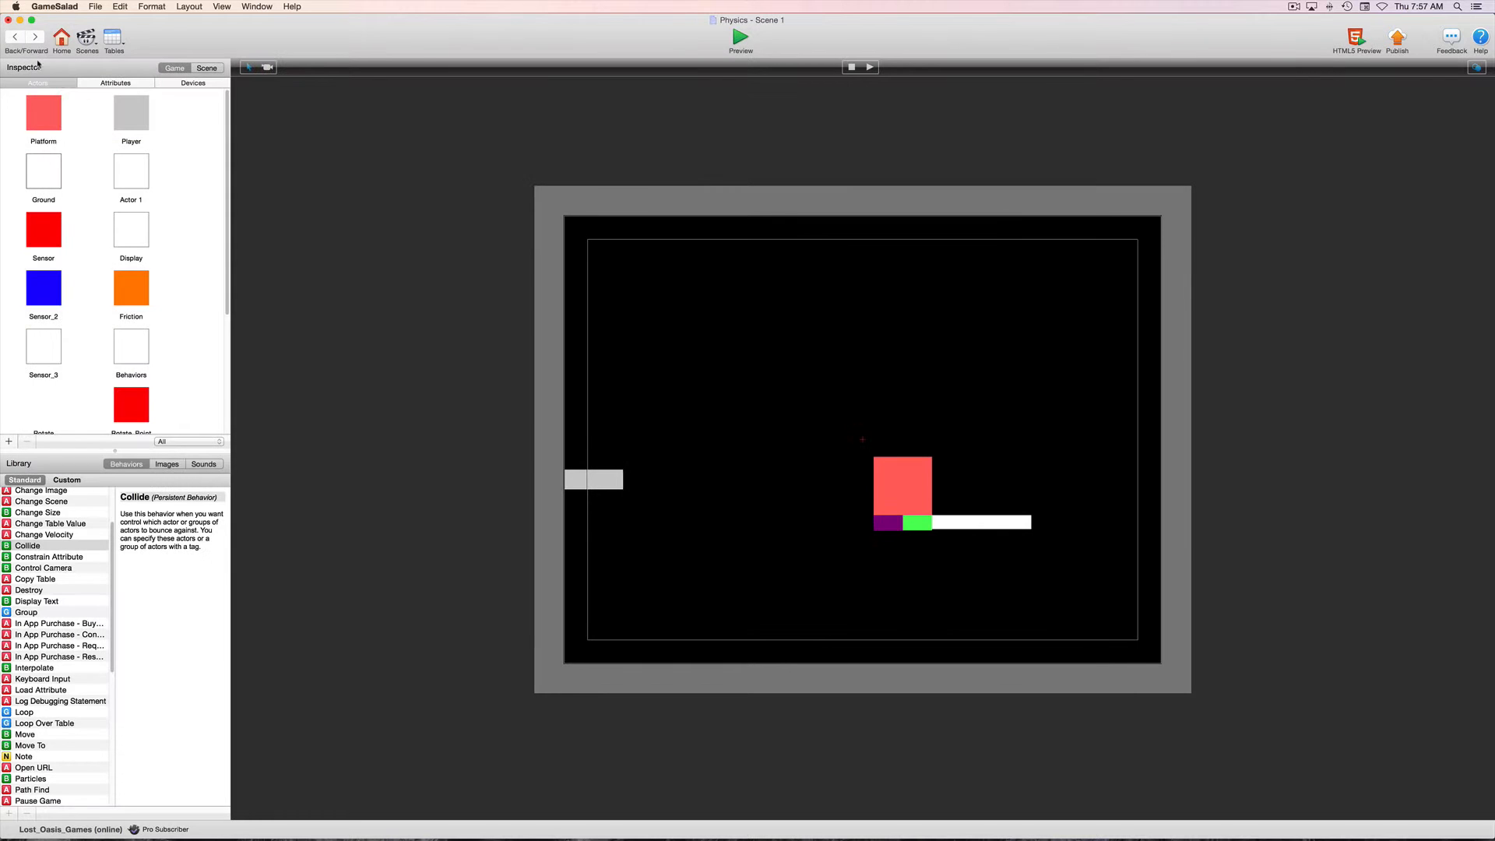
Step: Review the red Platform instance's physics attributes and Collide behavior, and go back to Scene 1
click(902, 498)
double_click(903, 498)
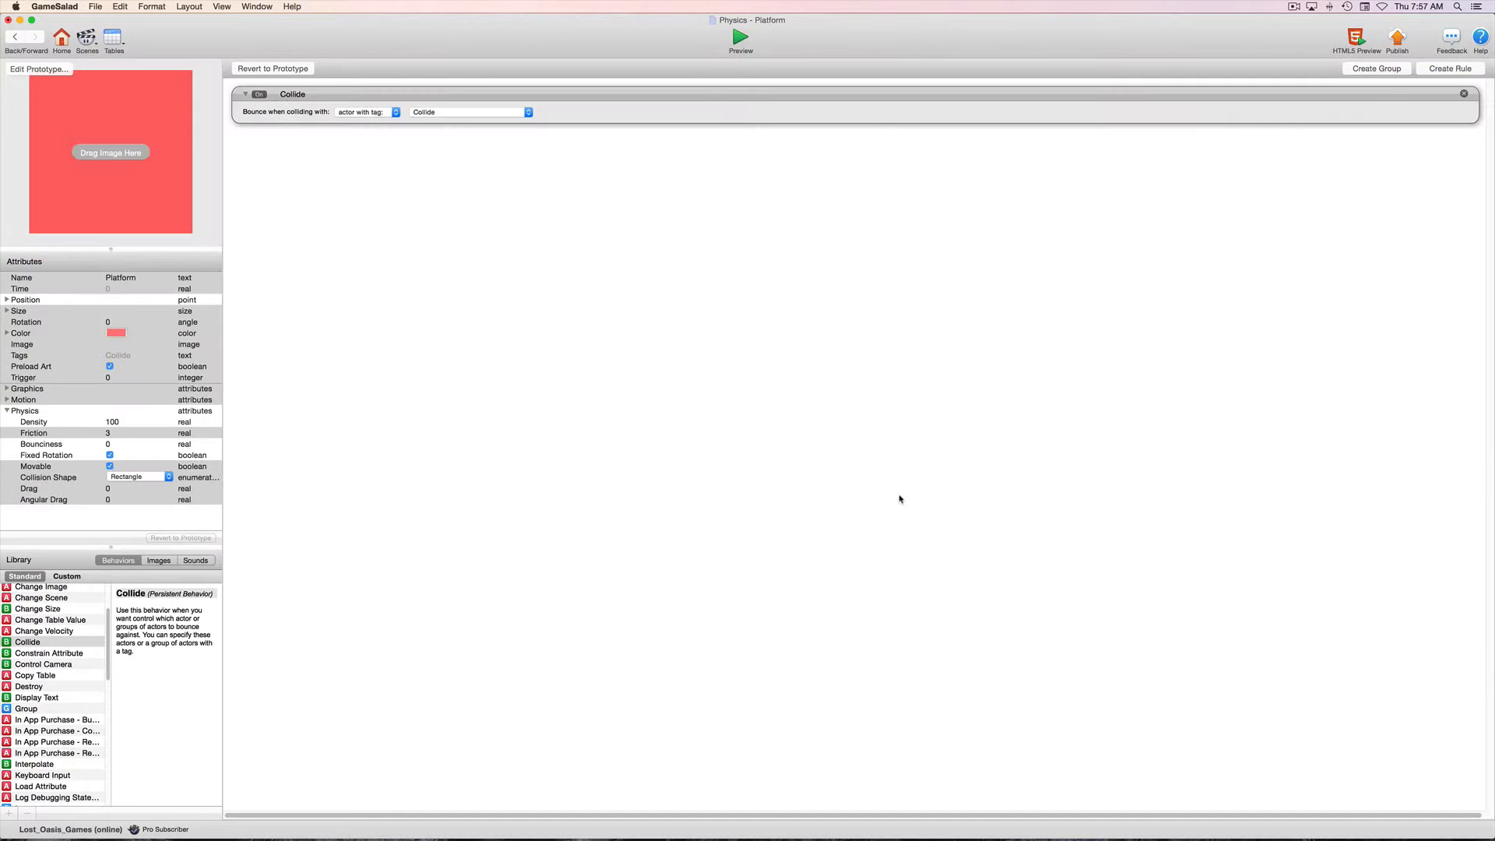
click(14, 37)
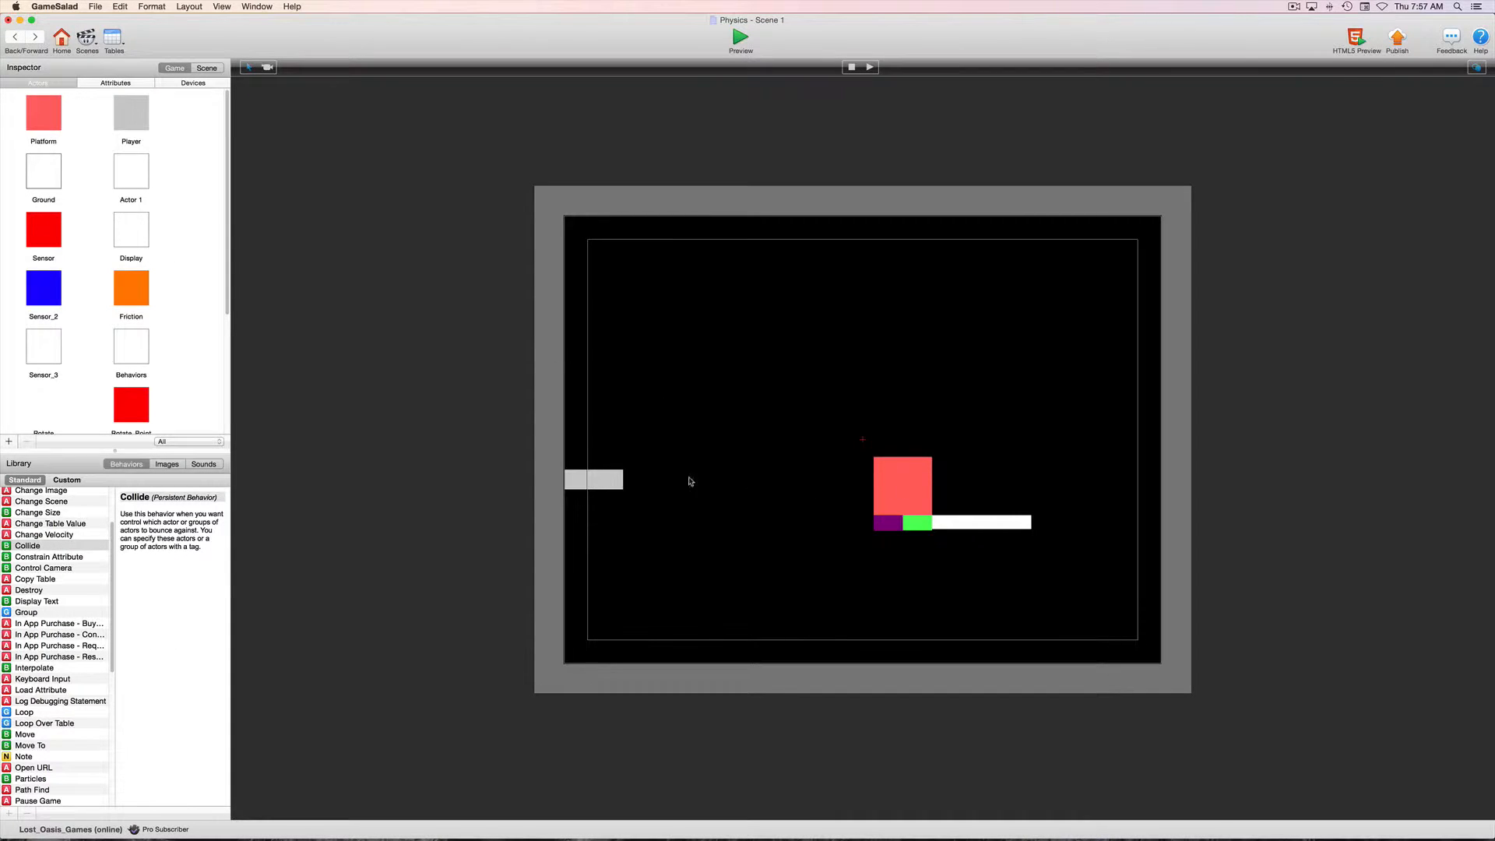
Step: Set the Bullet prototype's density to 200 in its physics attributes
scroll(171, 350, down, 5)
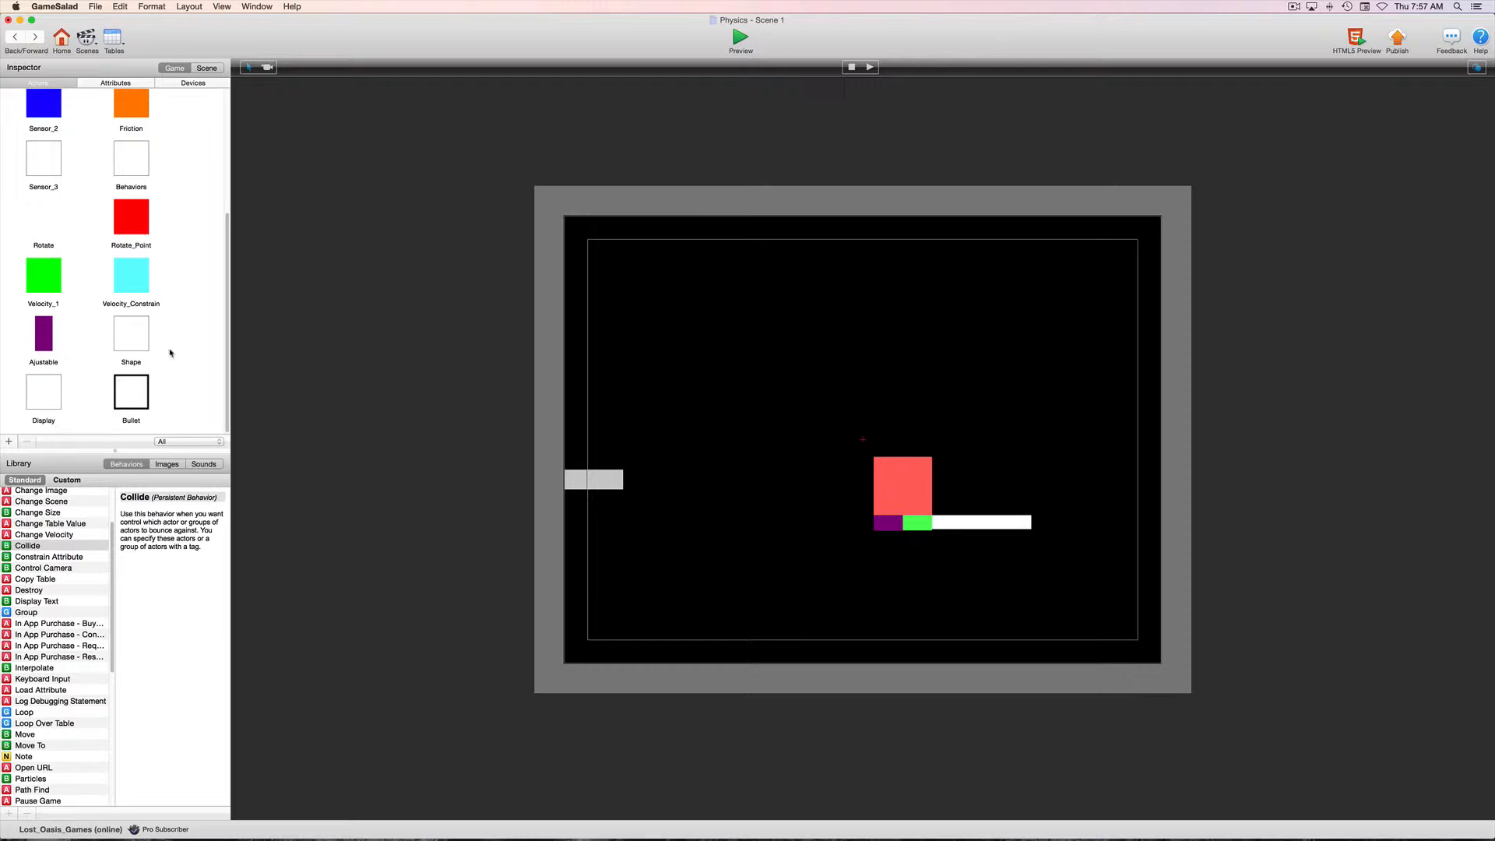
click(133, 404)
double_click(132, 404)
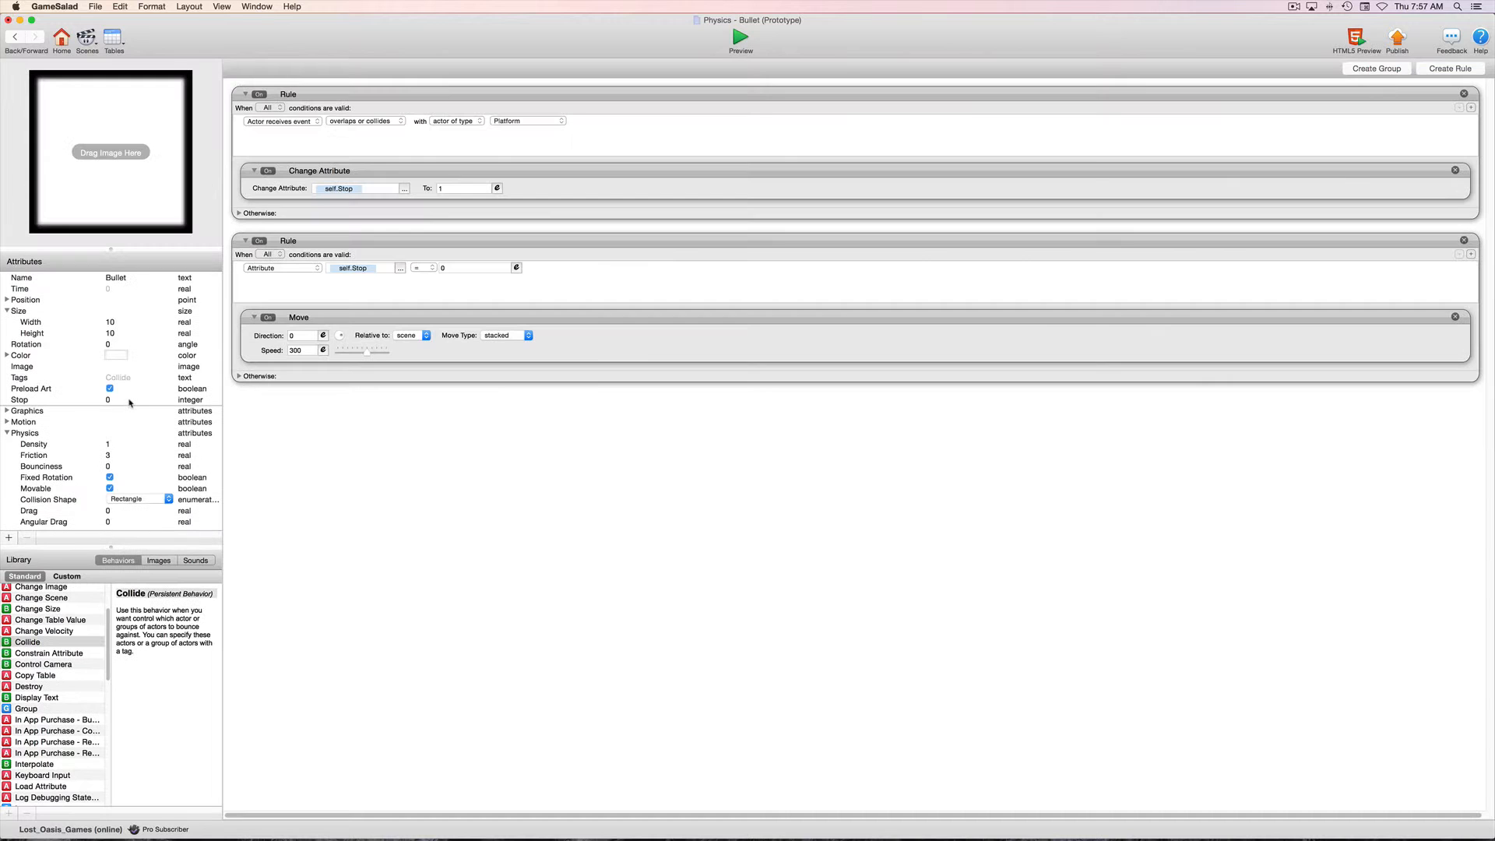
double_click(110, 445)
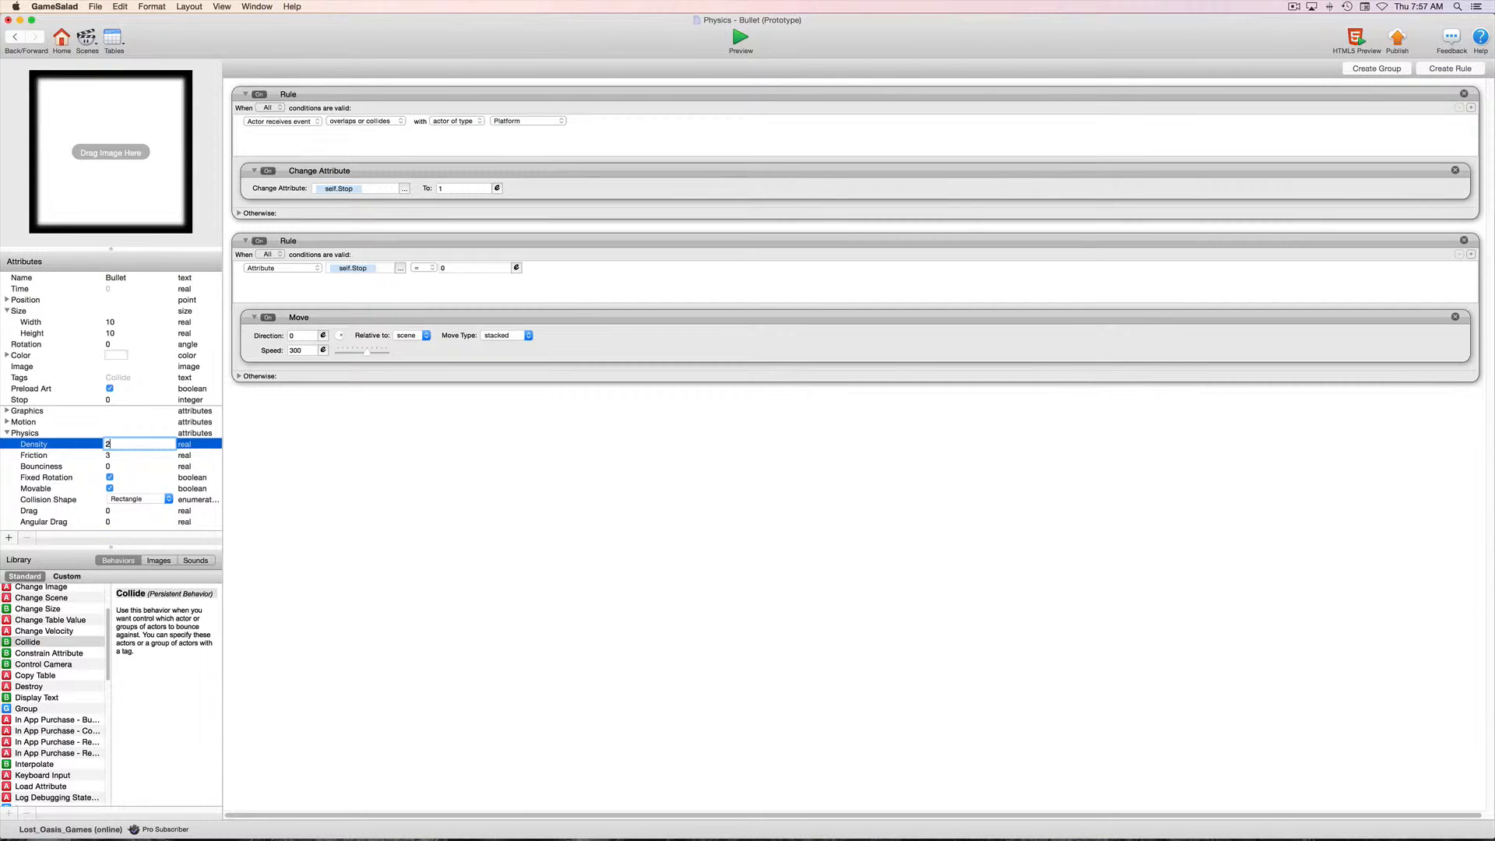
double_click(138, 453)
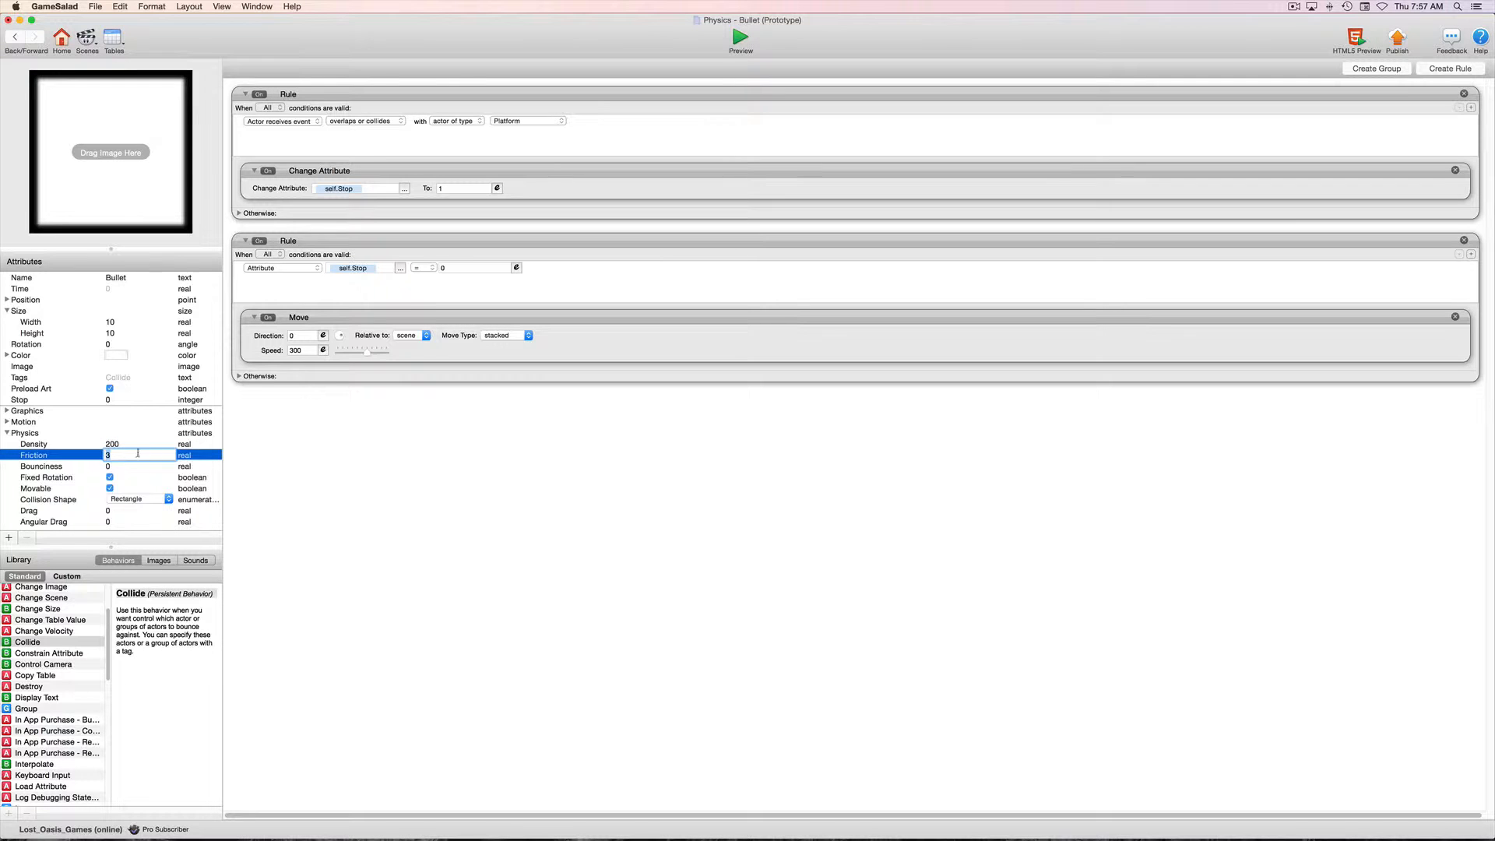
Step: Preview the game to see how the denser bullets push the platform, and return to Scene 1
click(740, 37)
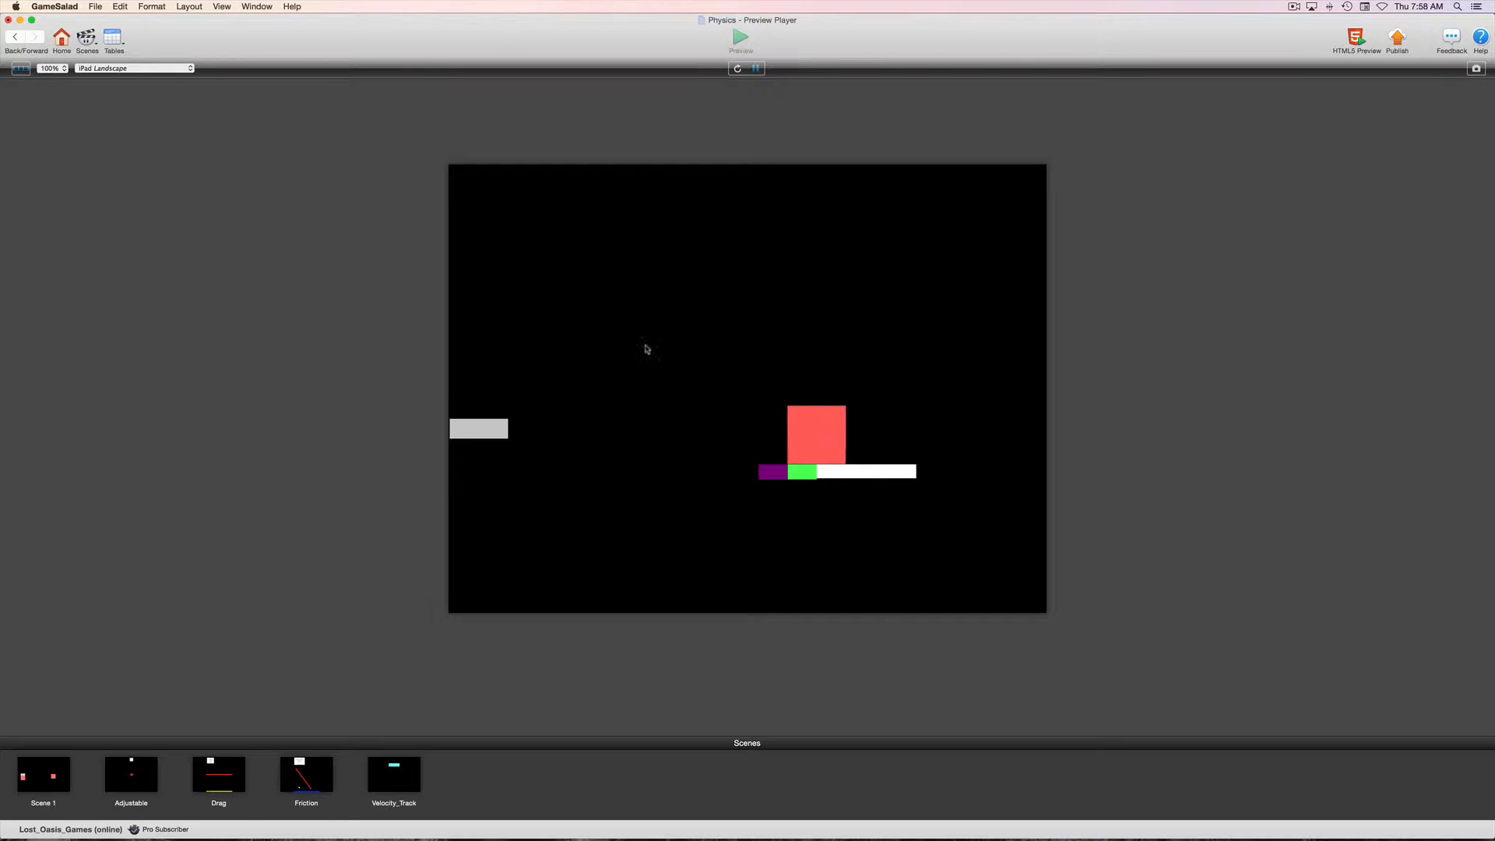
click(14, 37)
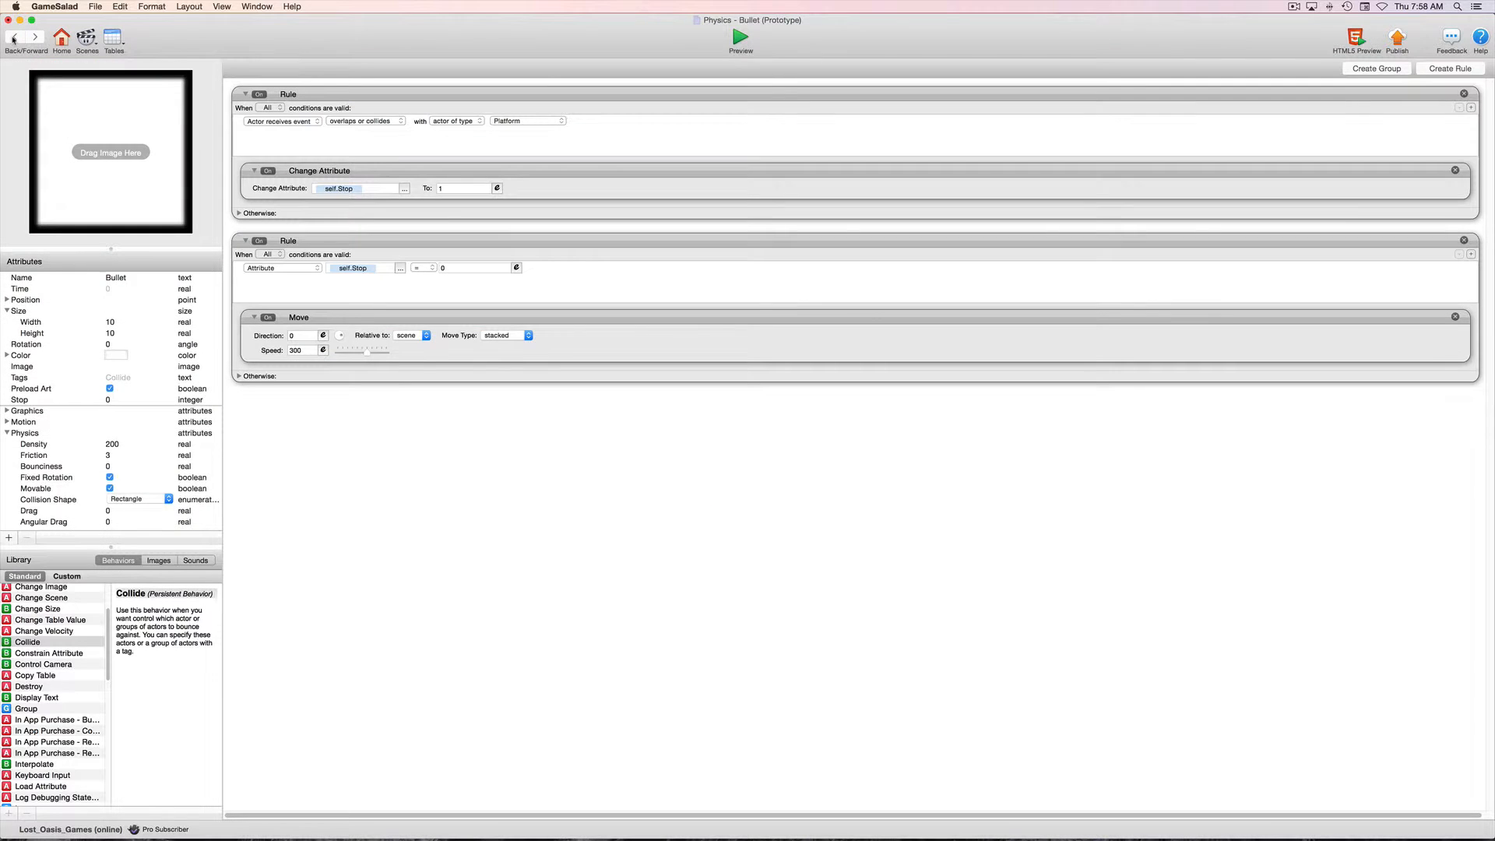
click(14, 37)
Step: Add a Display Text behavior below the Collide behavior on the red Platform instance
click(891, 482)
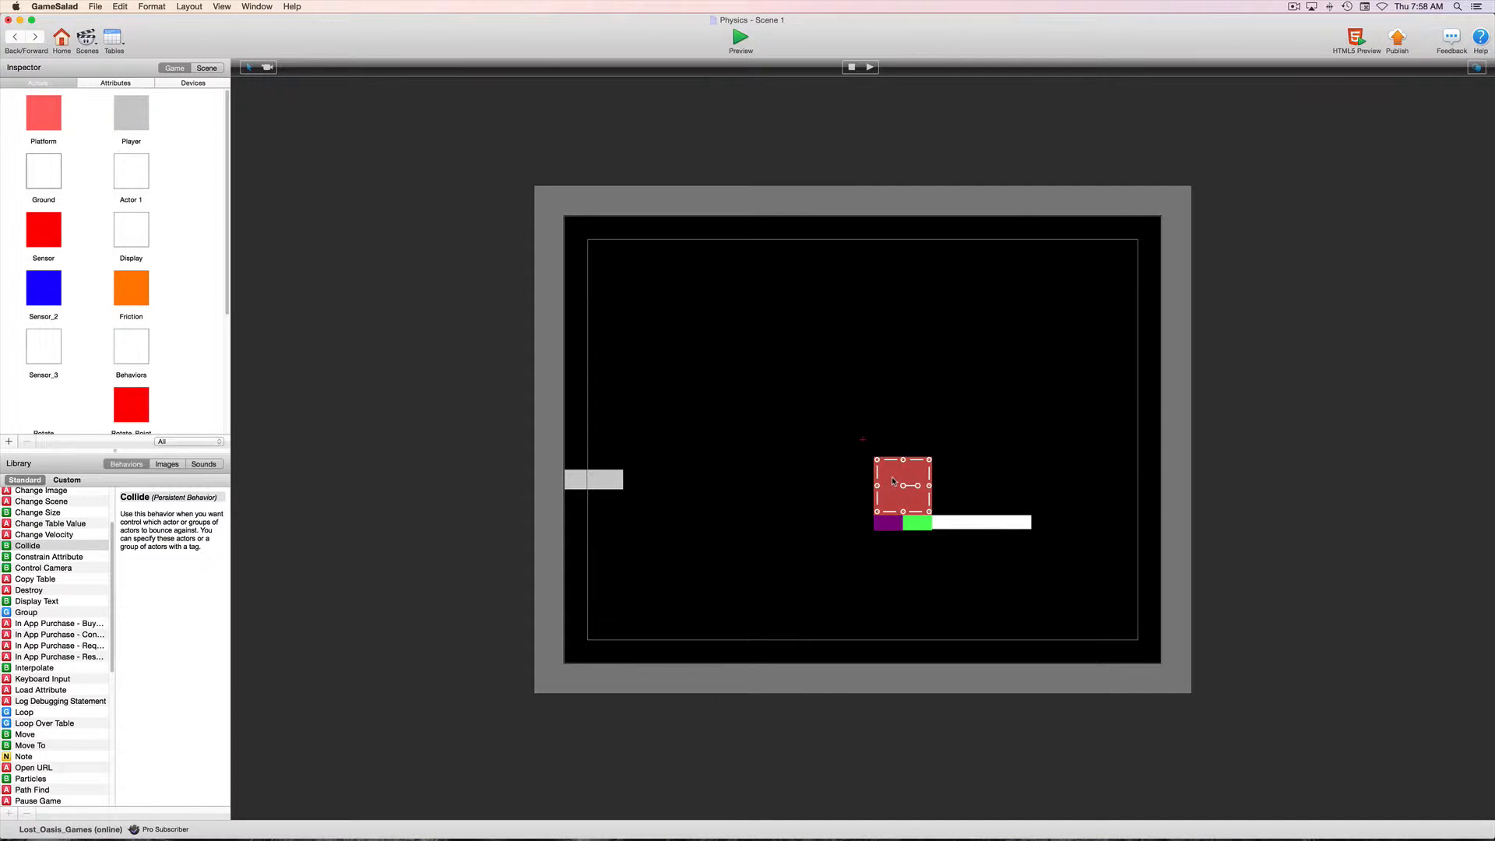
double_click(894, 482)
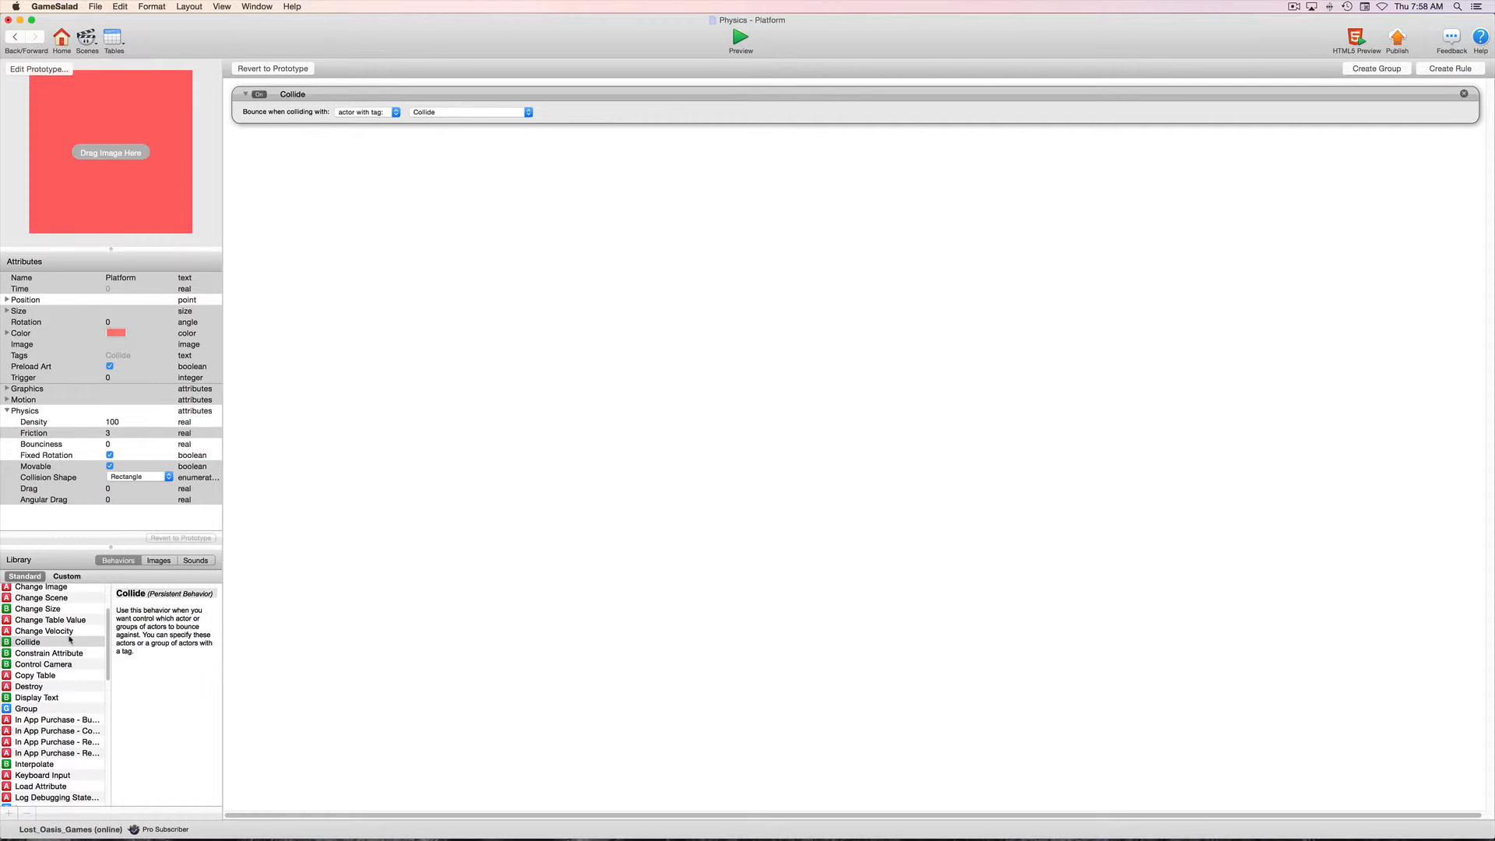
scroll(69, 640, down, 10)
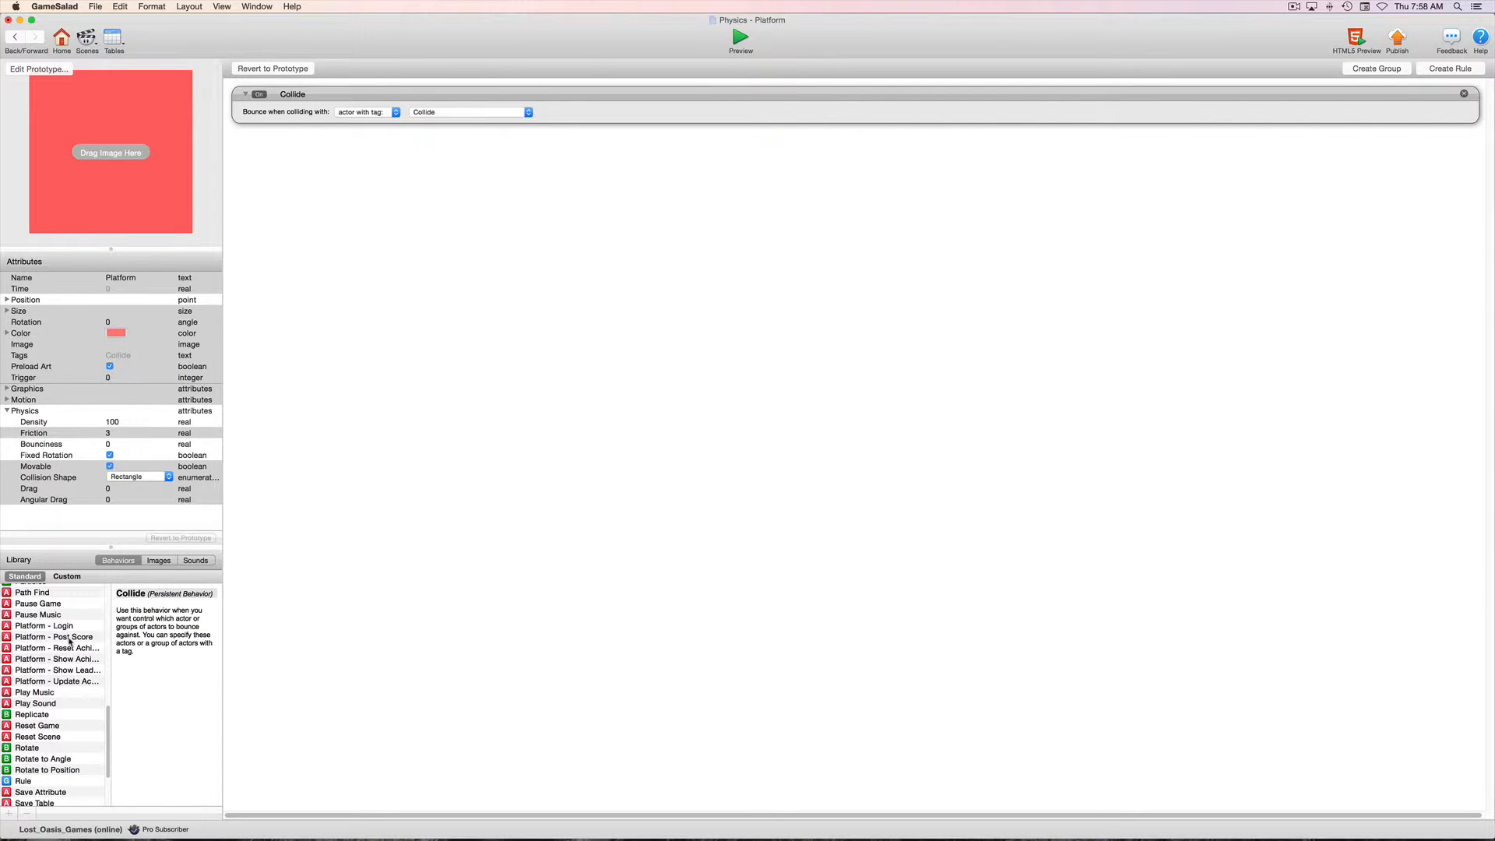
scroll(70, 640, up, 8)
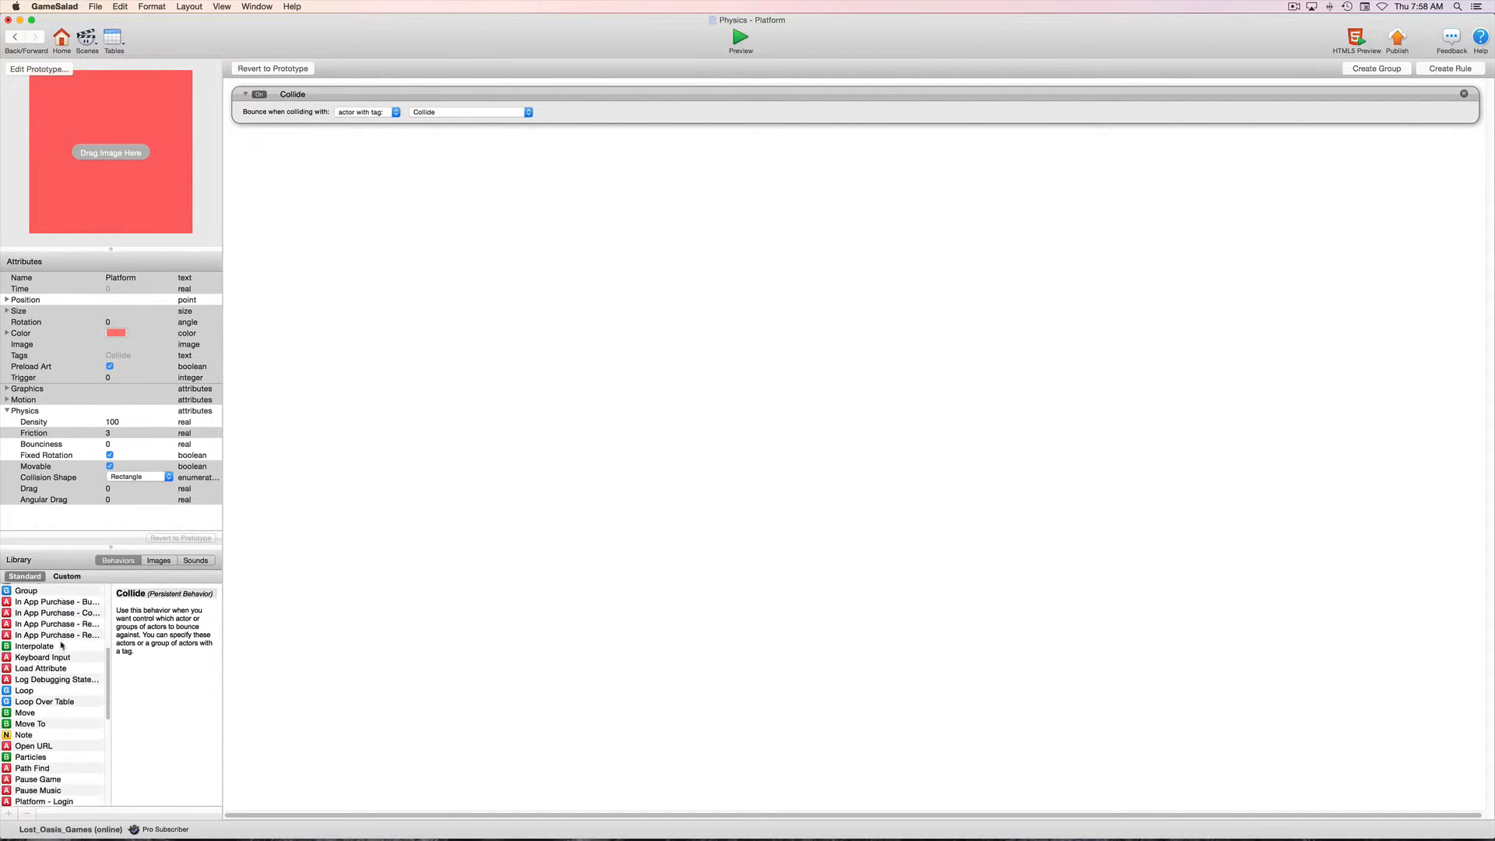
scroll(61, 646, up, 4)
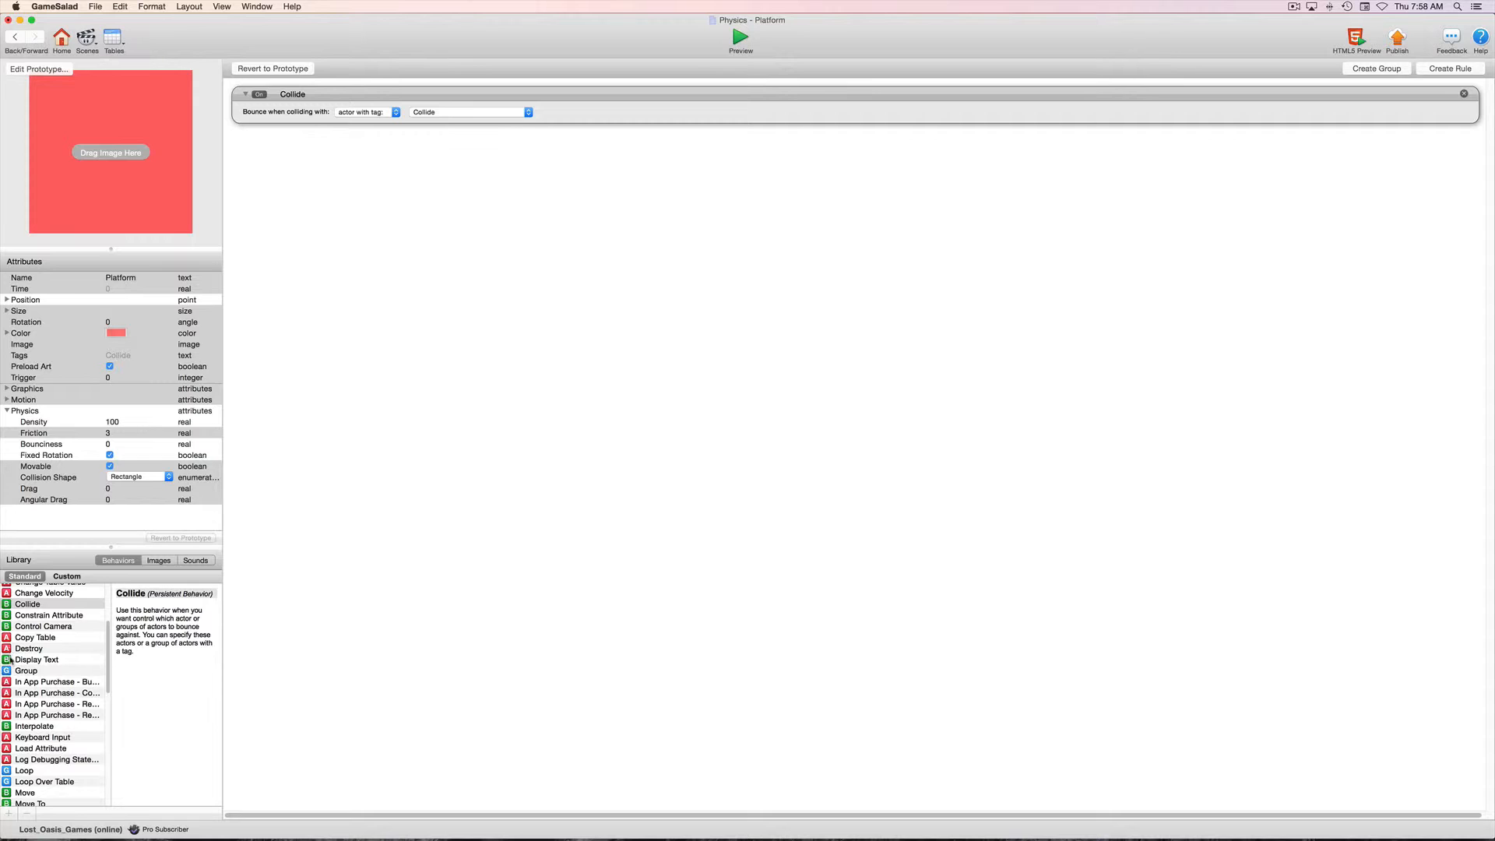
drag(11, 660, 432, 218)
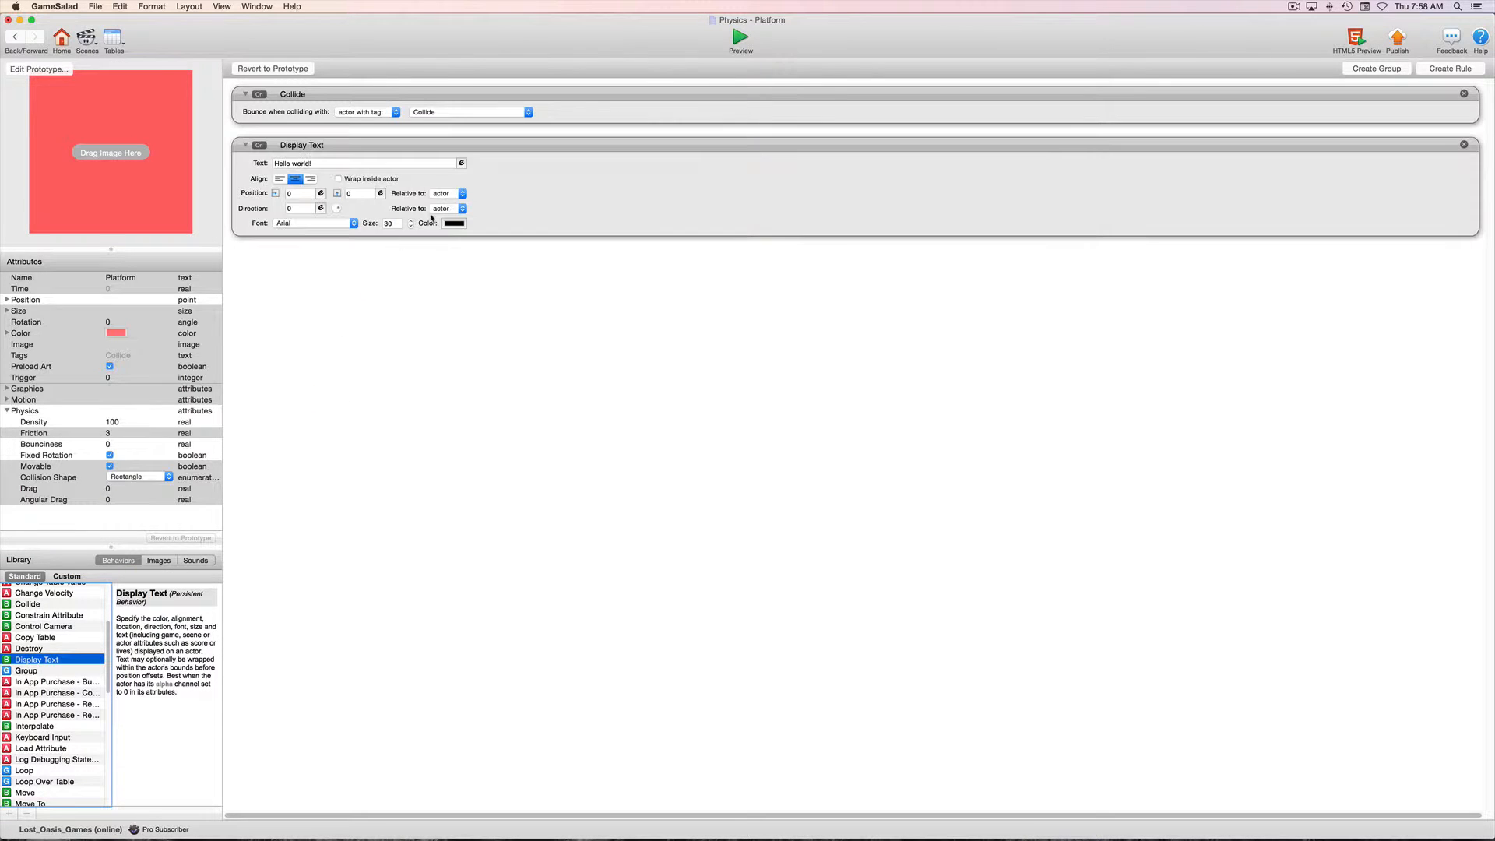
Step: Set the Display Text expression to the platform's own horizontal speed, self.Motion.Linear Velocity.X
click(461, 163)
click(279, 180)
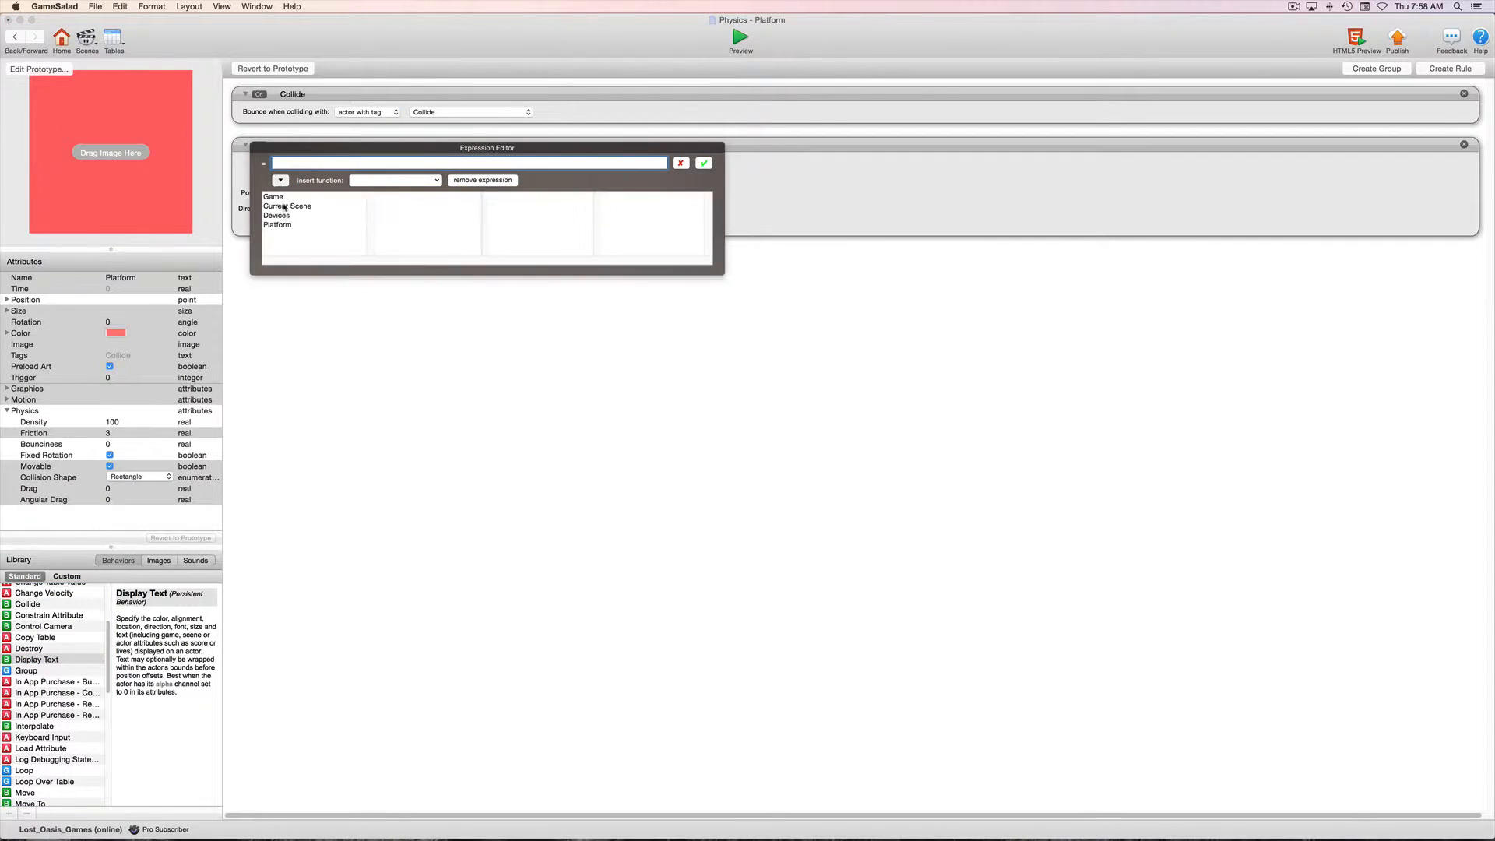
click(287, 225)
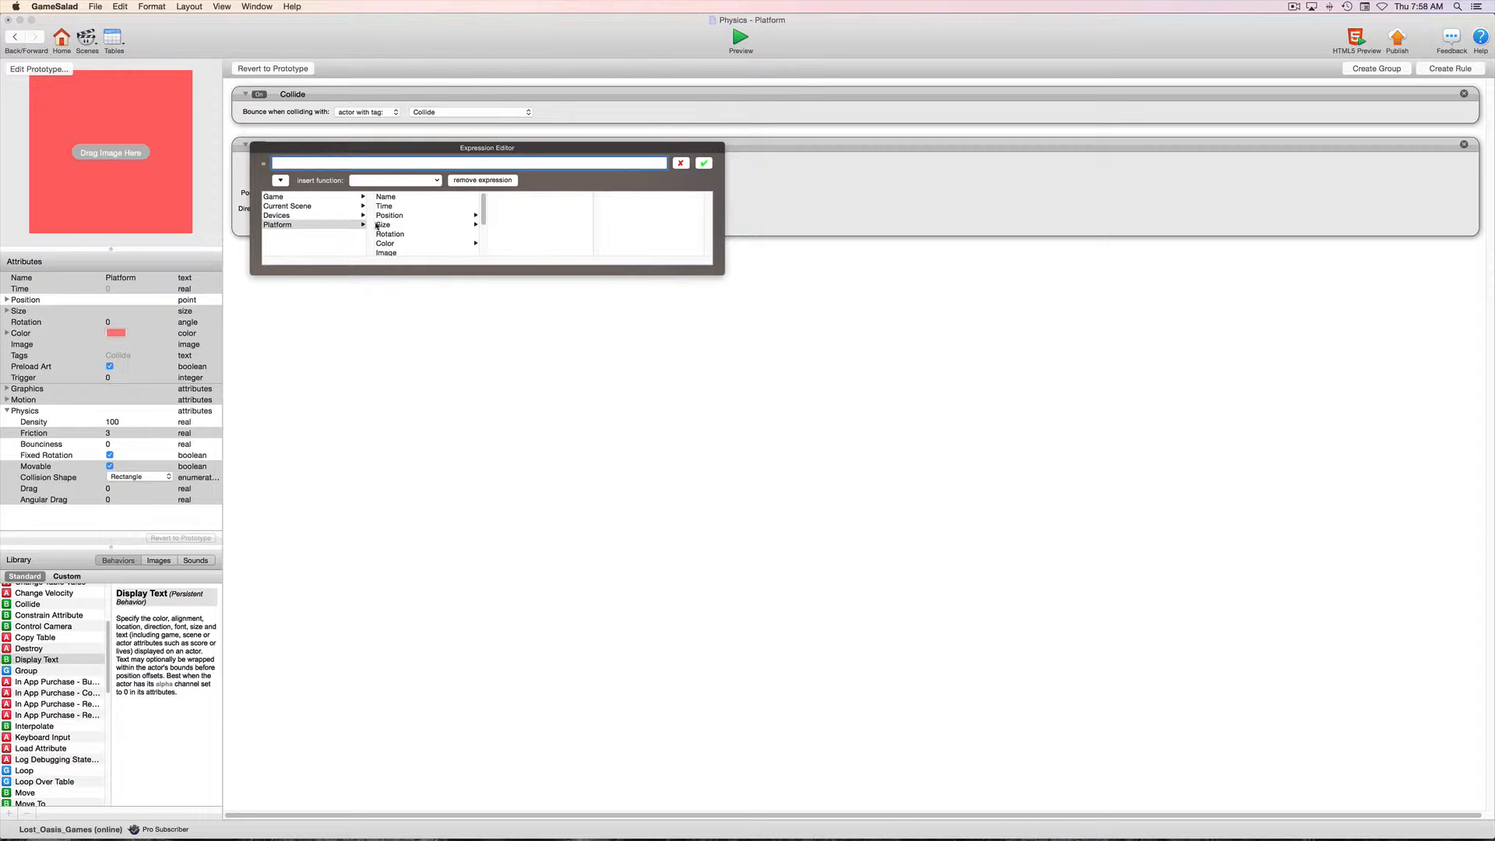
scroll(390, 225, down, 3)
click(390, 242)
click(513, 198)
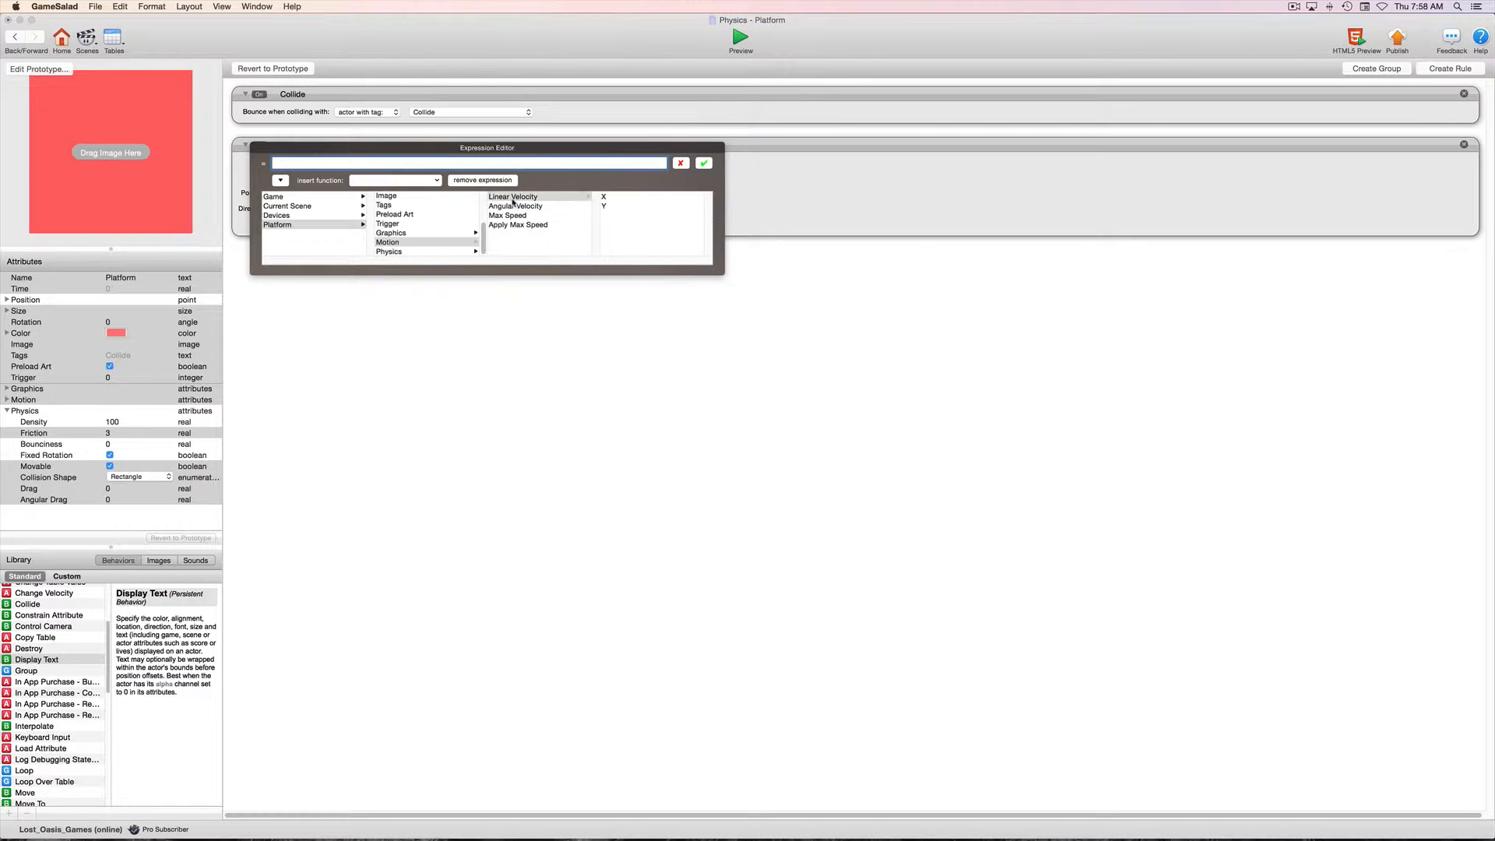
click(604, 197)
click(705, 164)
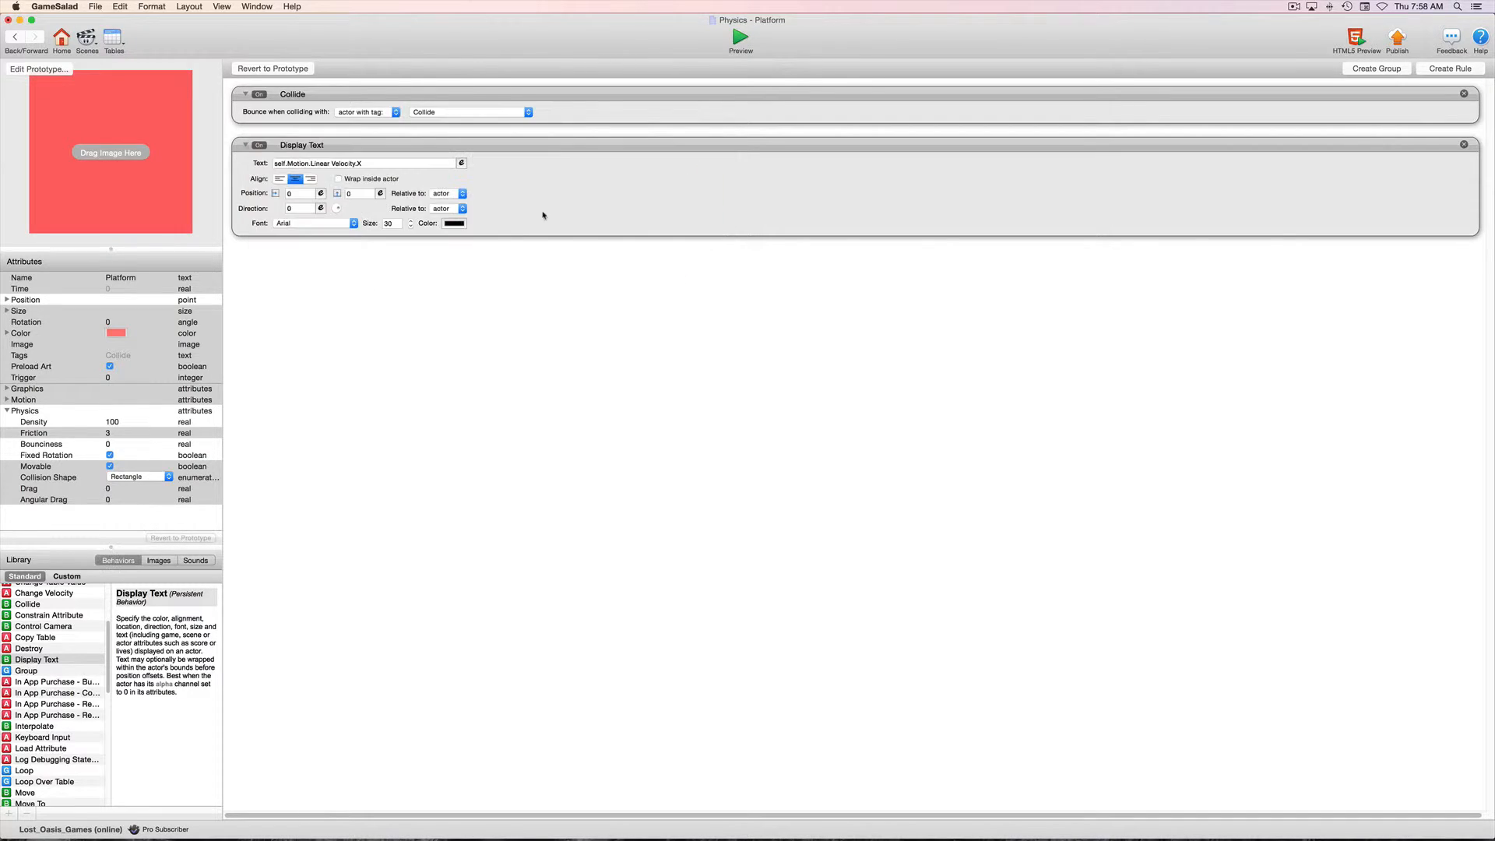
Step: Make the displayed text white and set its vertical position to 100 relative to the actor
click(459, 225)
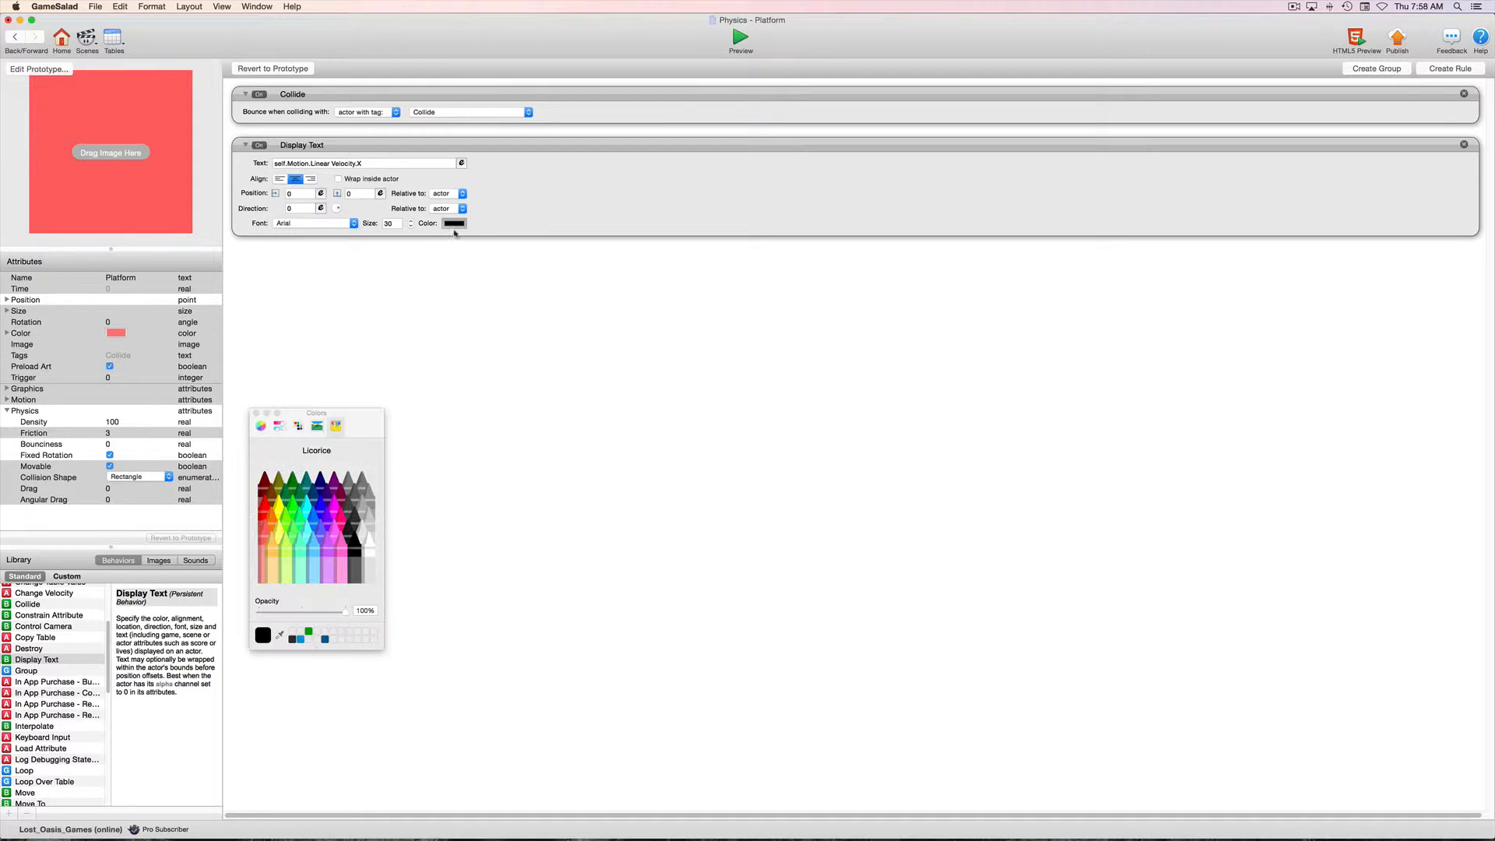
click(369, 547)
click(256, 414)
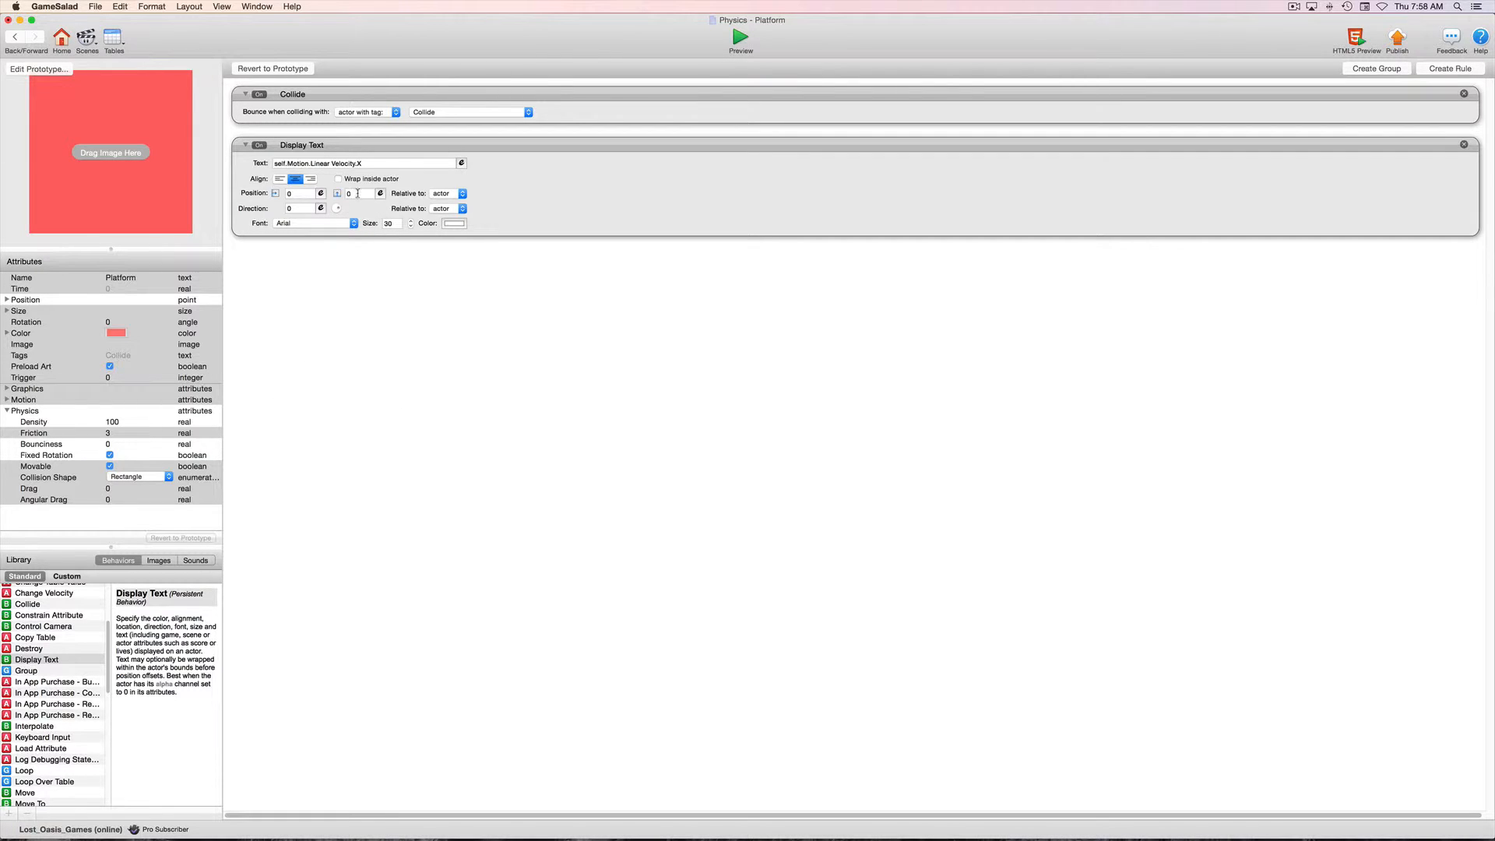
click(358, 194)
click(446, 306)
Step: Preview the game to watch the platform's X velocity readout while bullets hit it
click(741, 38)
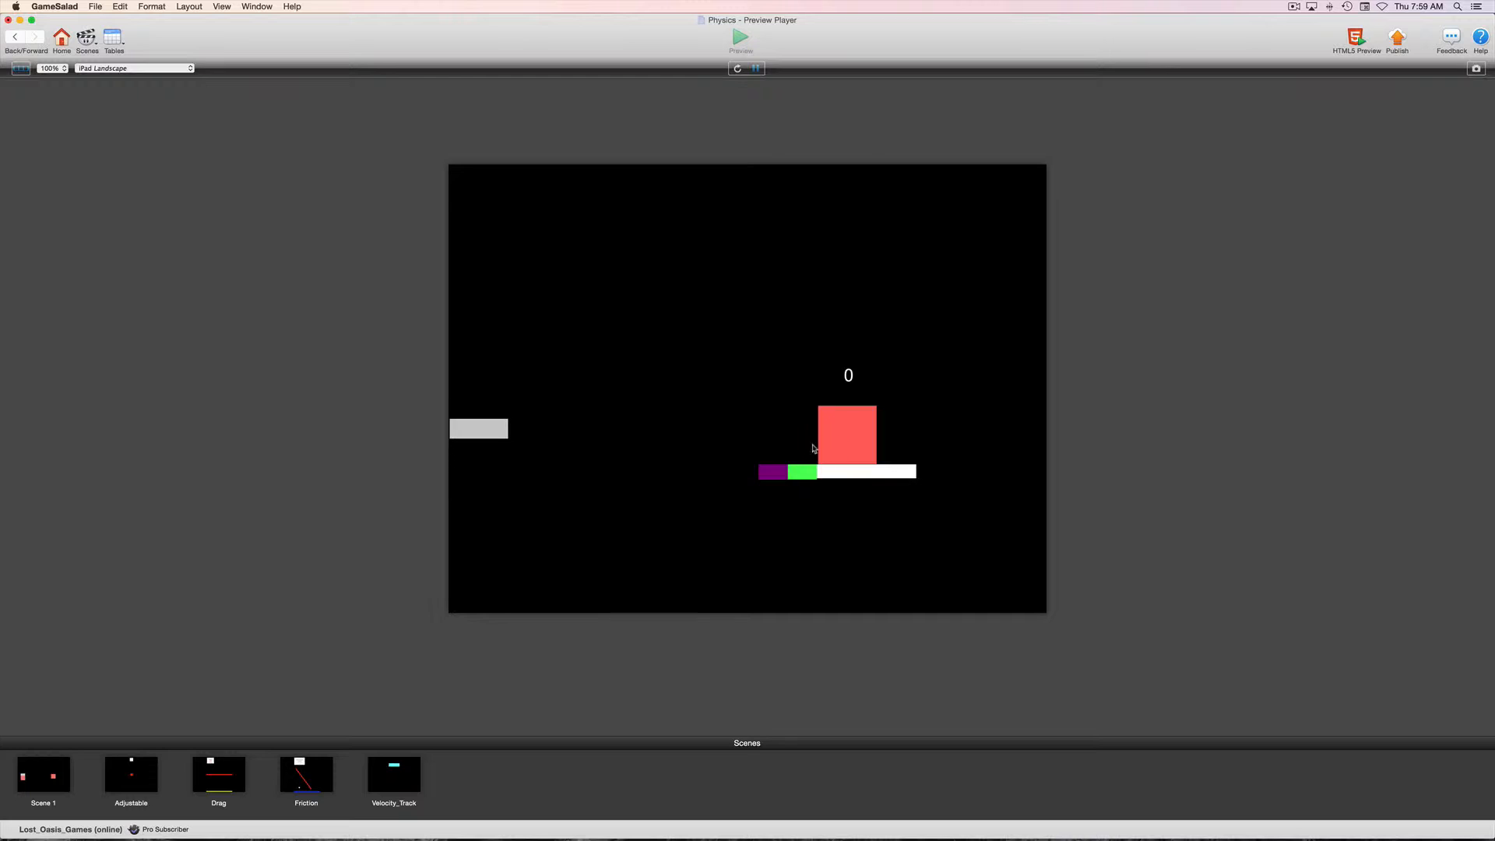
click(14, 38)
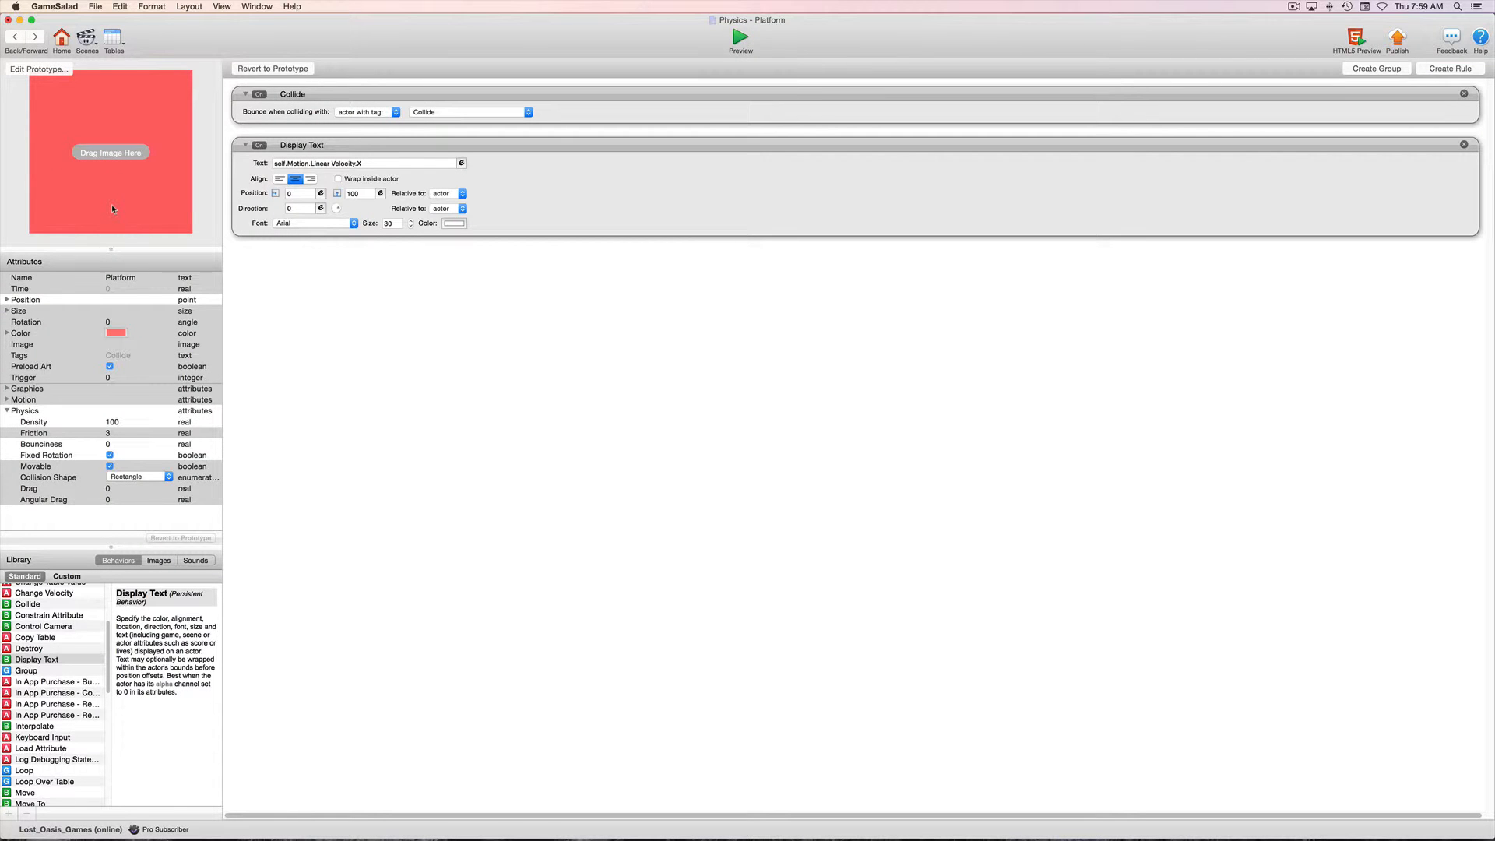
Step: Set the Platform instance's drag to 3 in its physics attributes
double_click(108, 489)
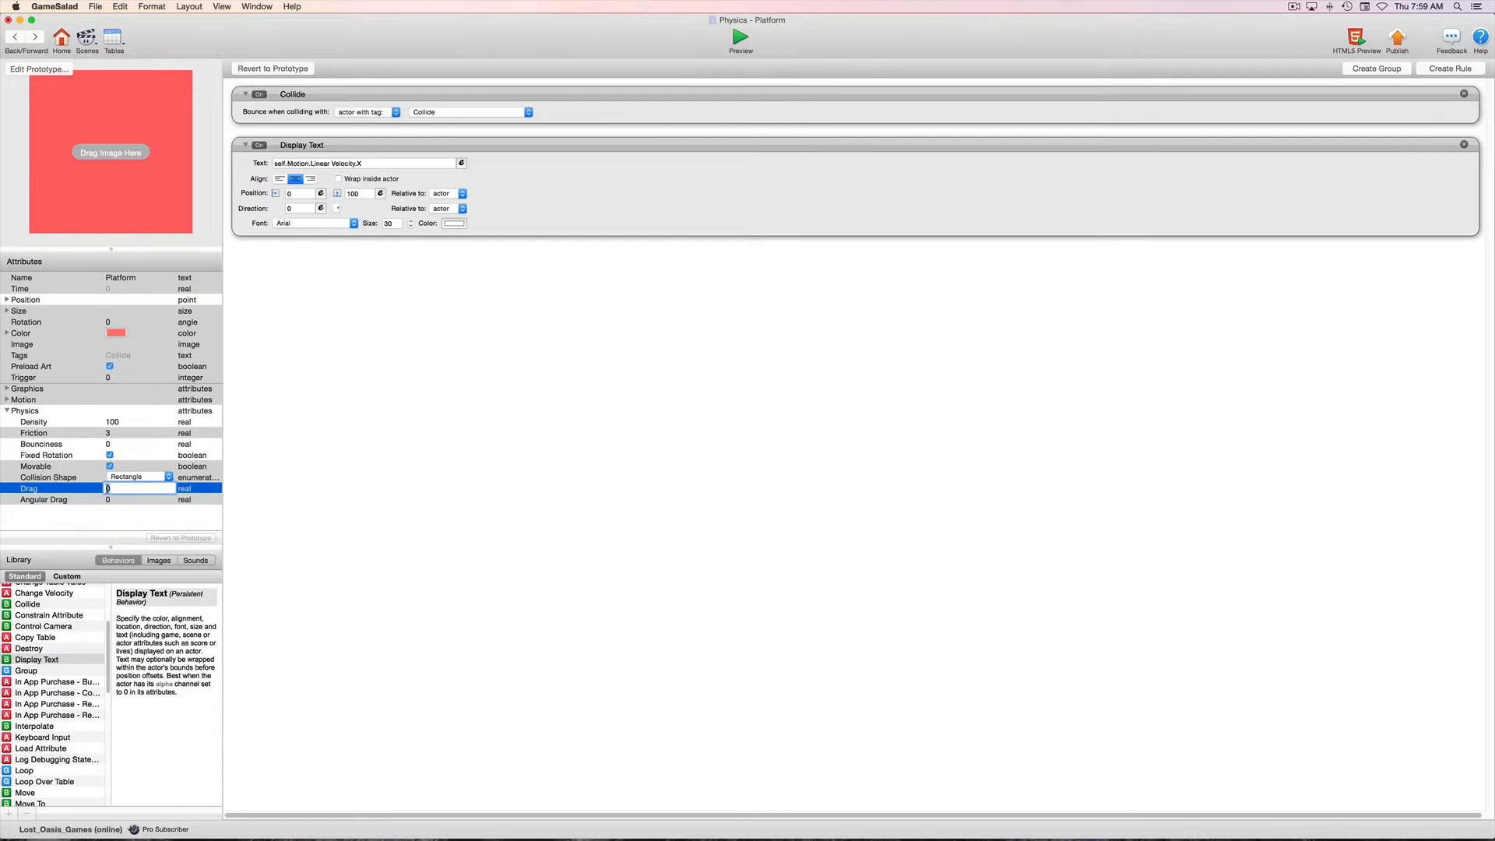
click(328, 484)
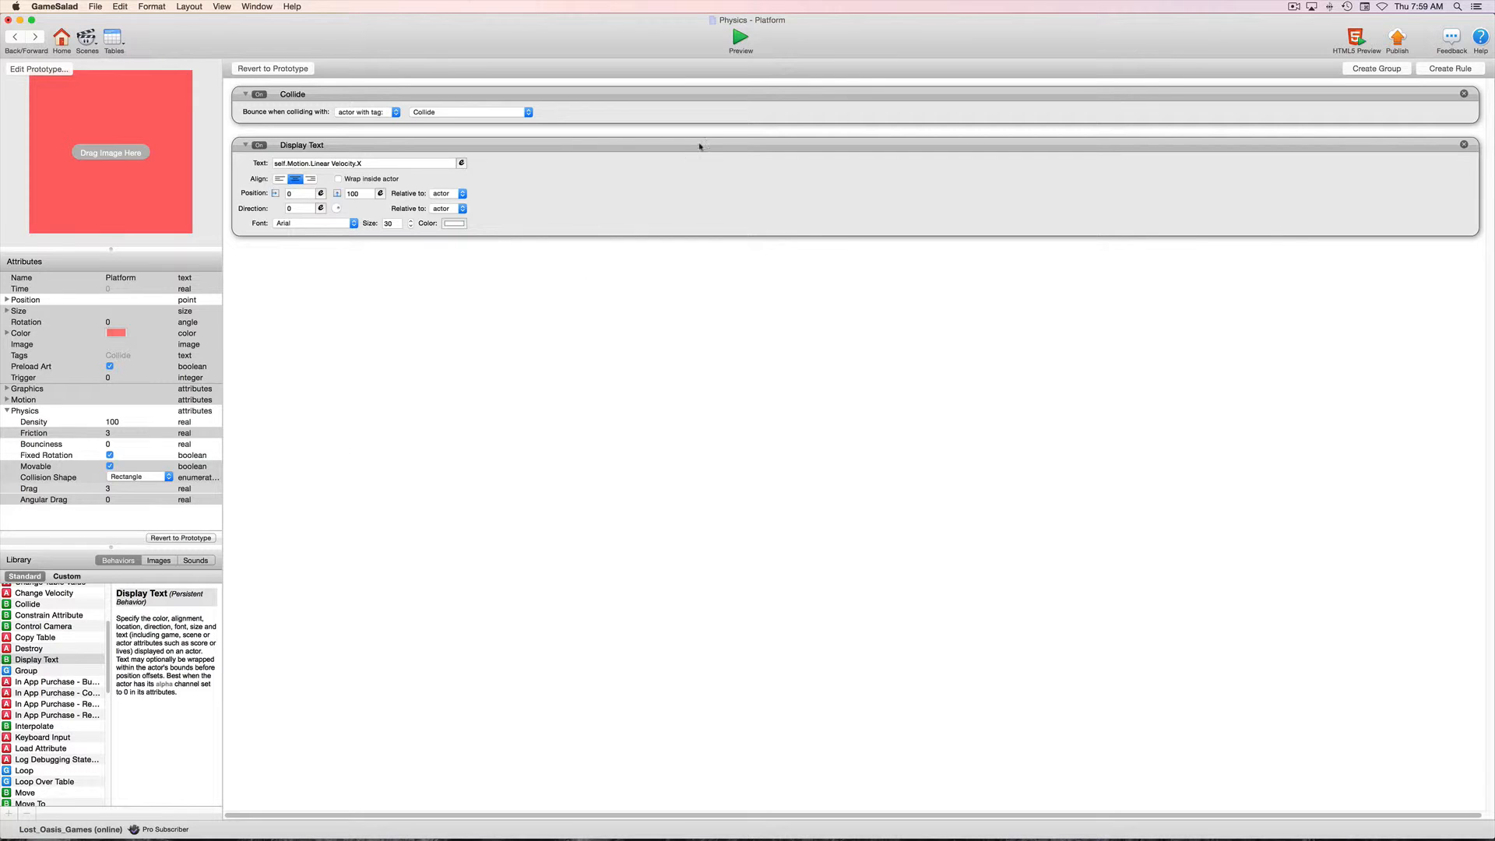
Step: Preview how drag slows the platform after bullet hits, and go back to Scene 1
click(740, 38)
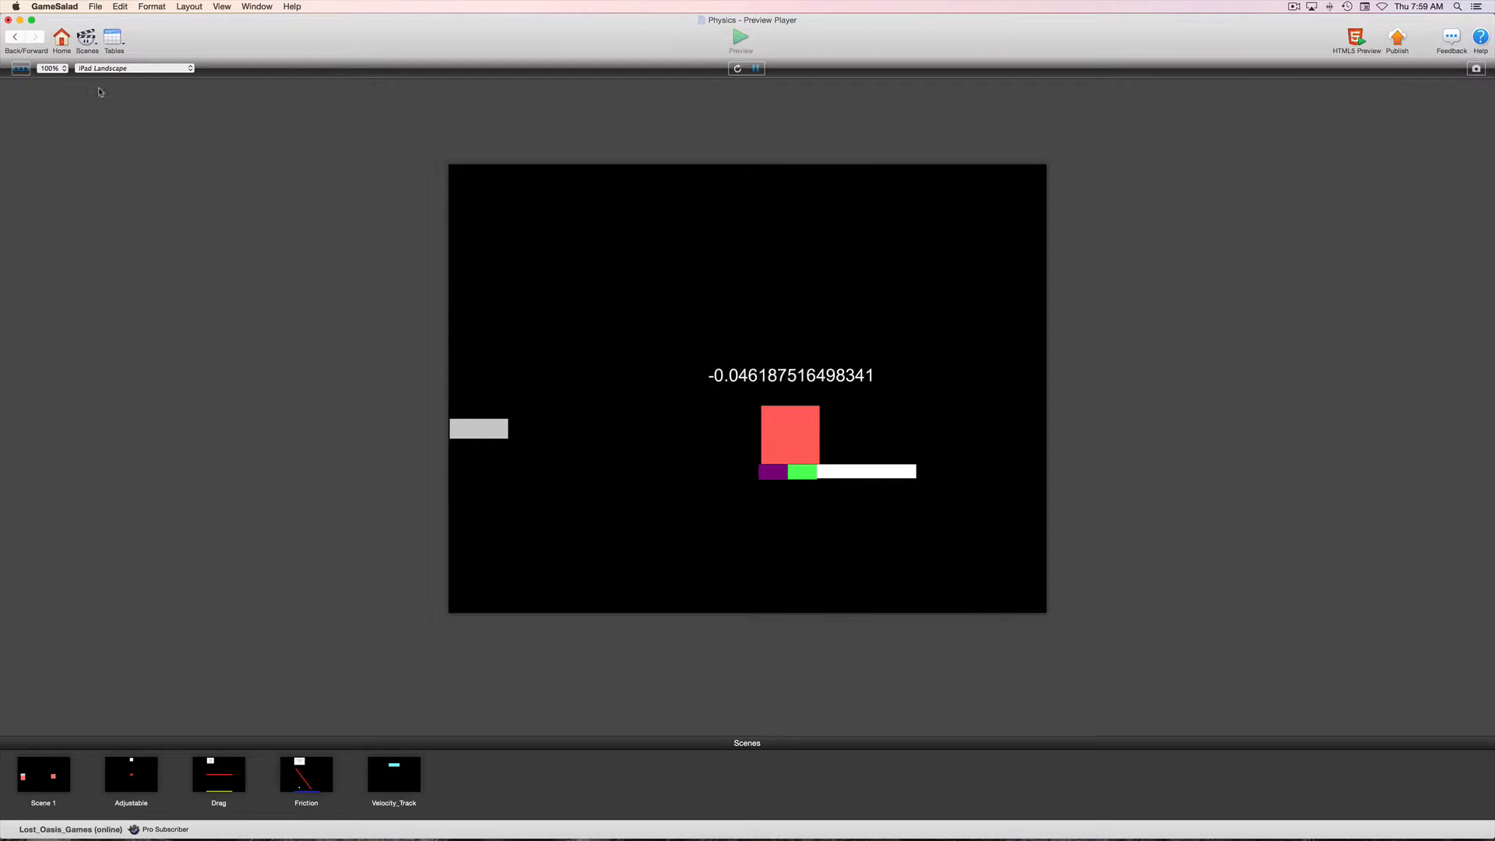
click(13, 38)
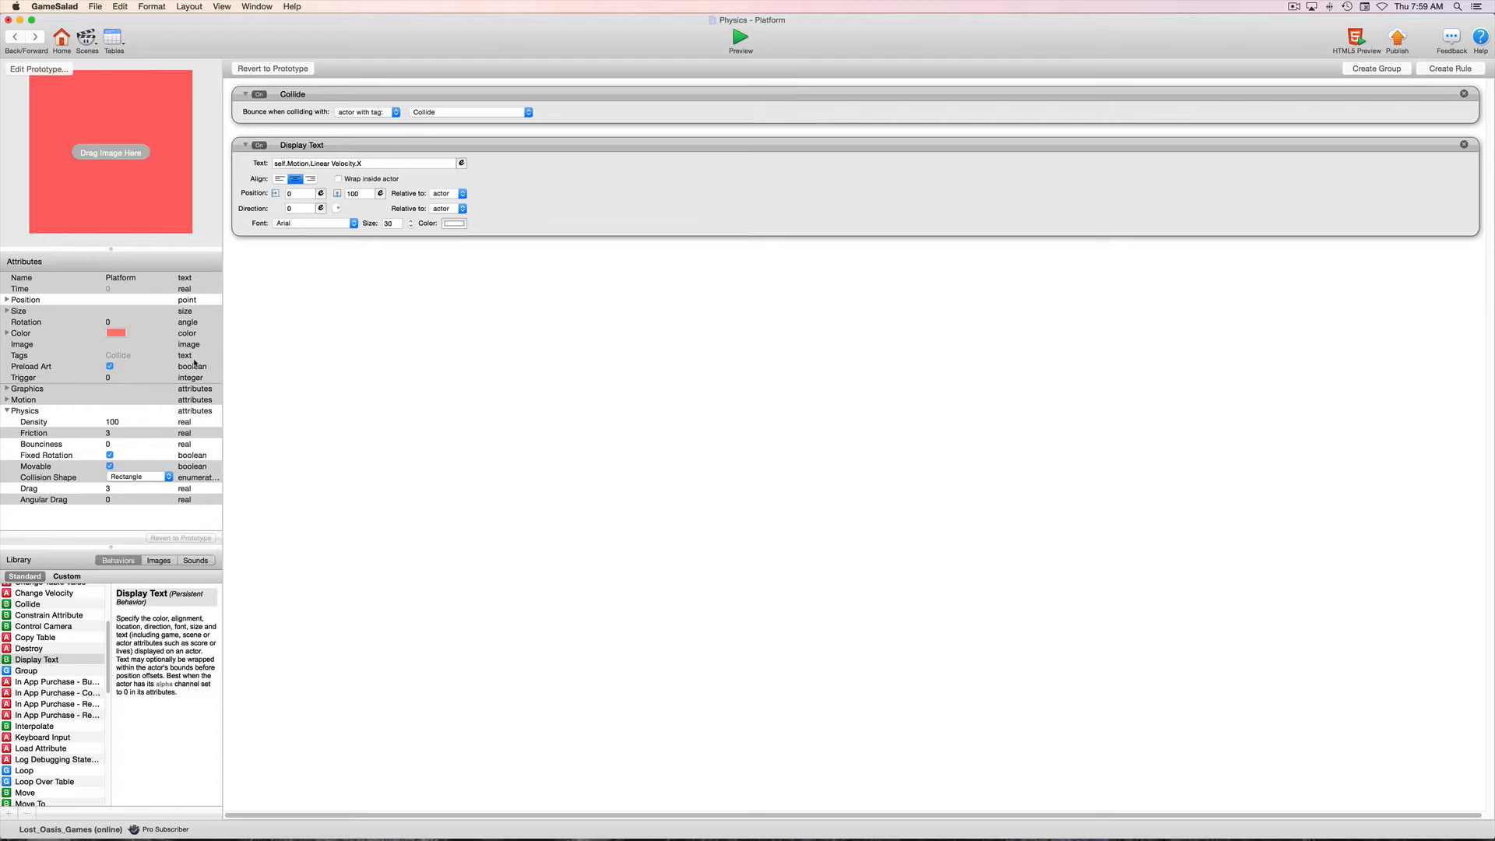
click(14, 37)
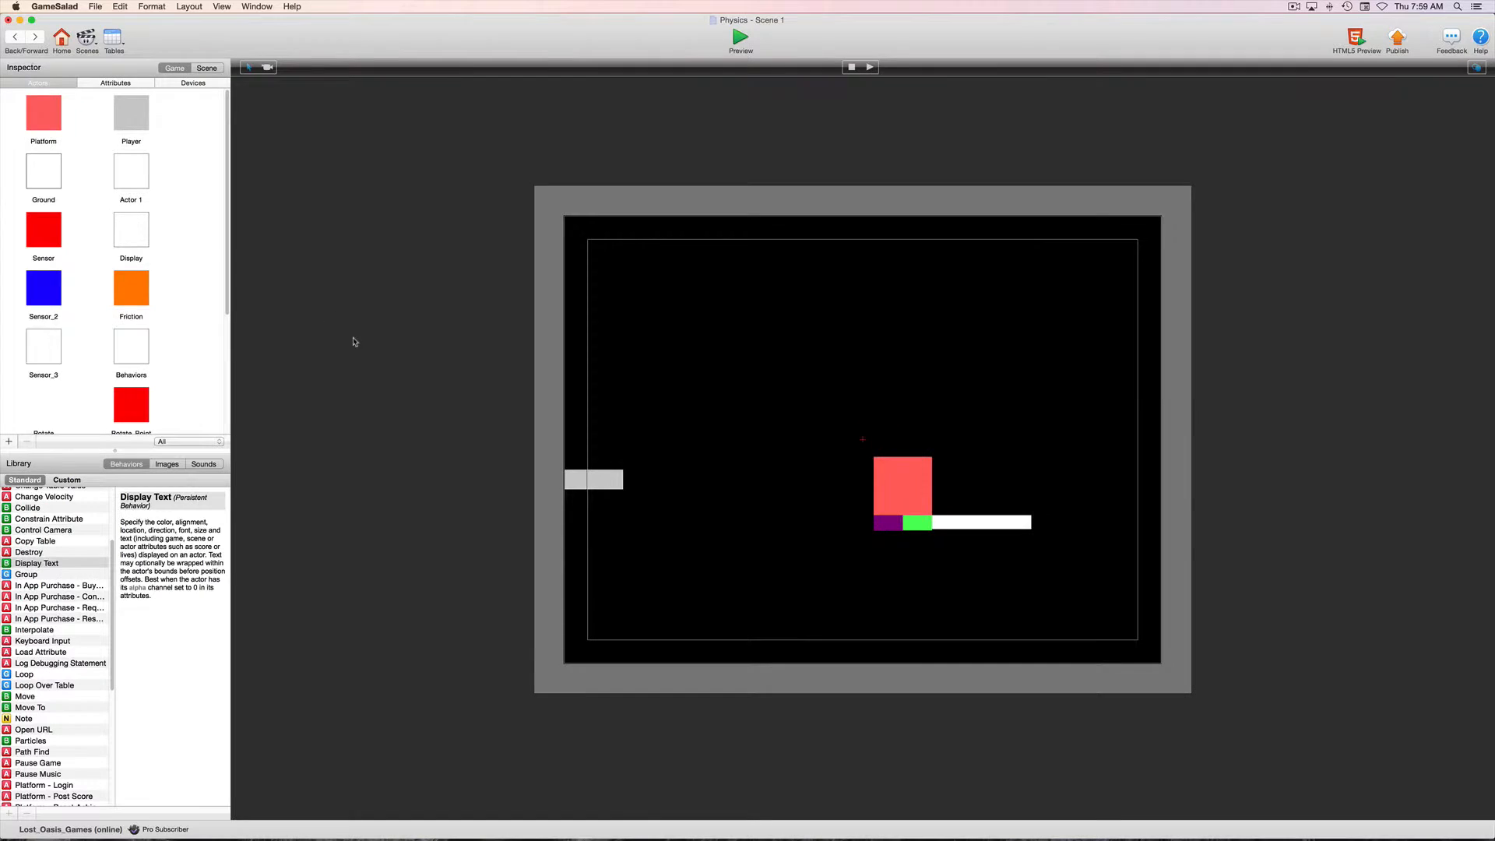
Step: Open the Bullet prototype's Move behavior and preview how bullets at speed 600 push the platform
scroll(204, 342, down, 4)
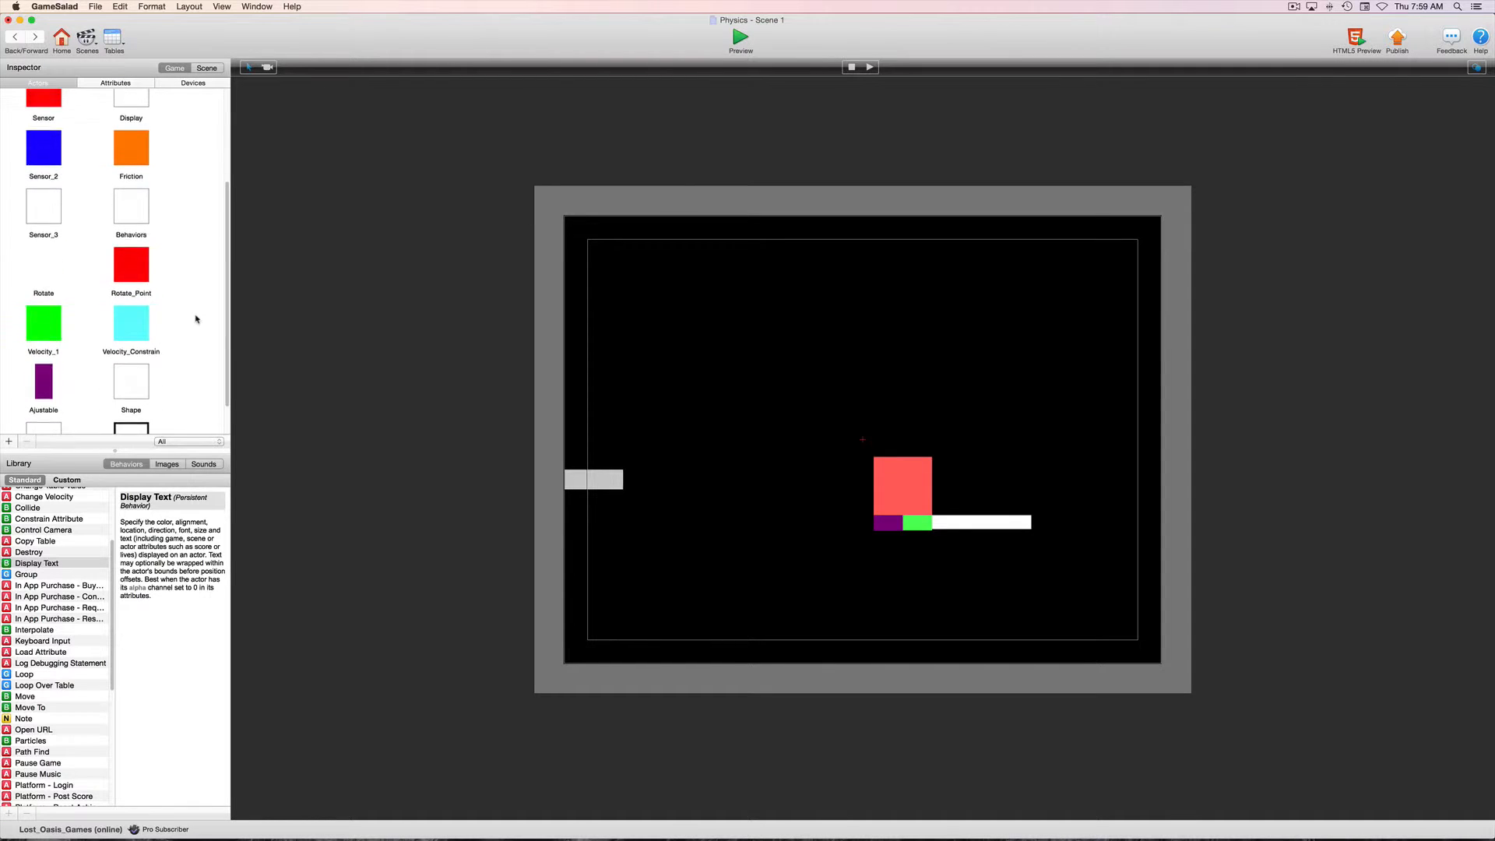
scroll(196, 319, down, 1)
click(132, 405)
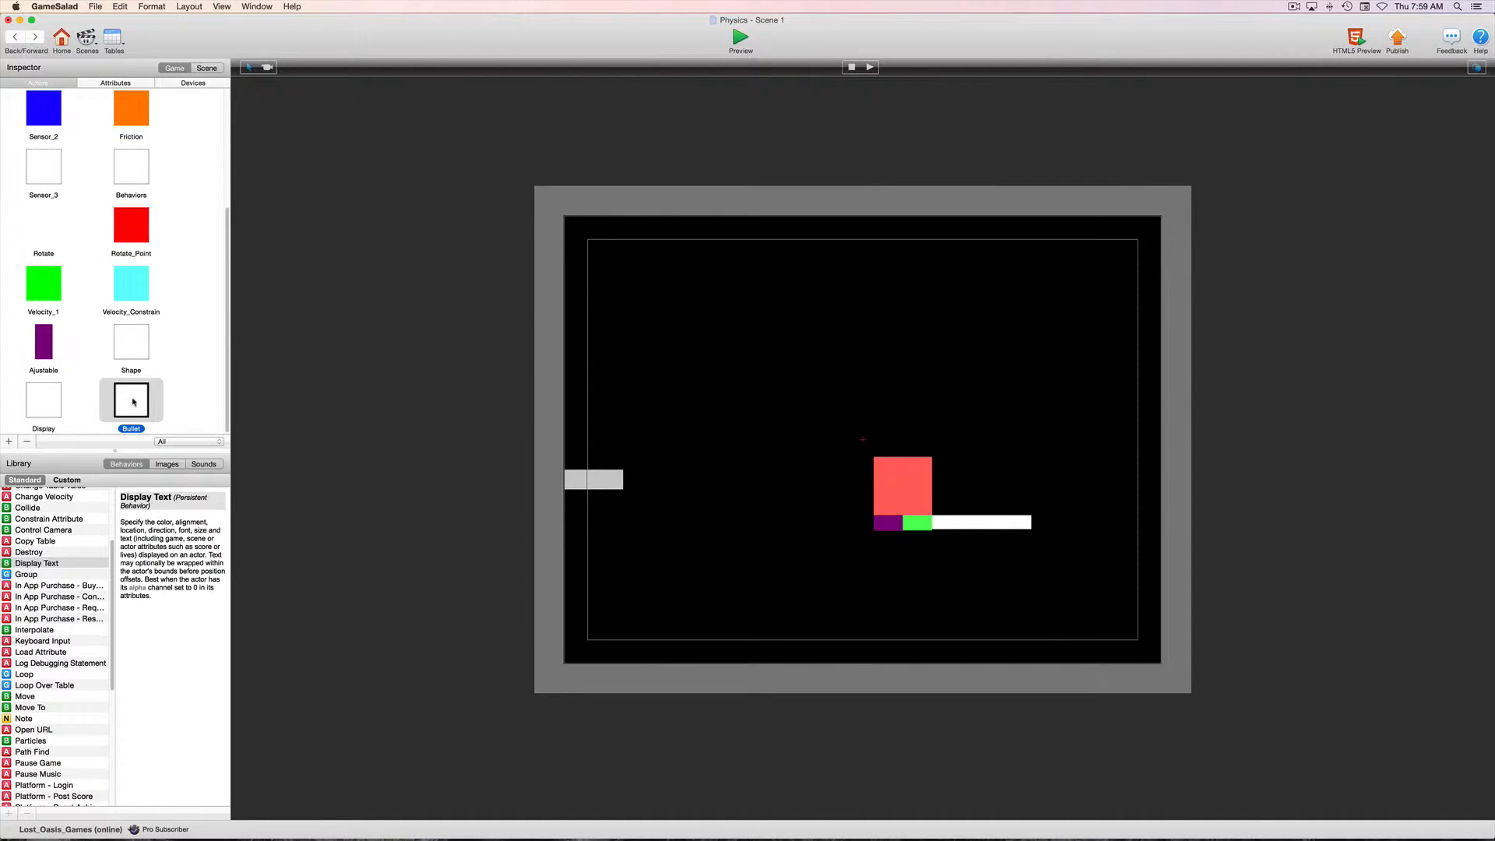
double_click(133, 402)
click(307, 351)
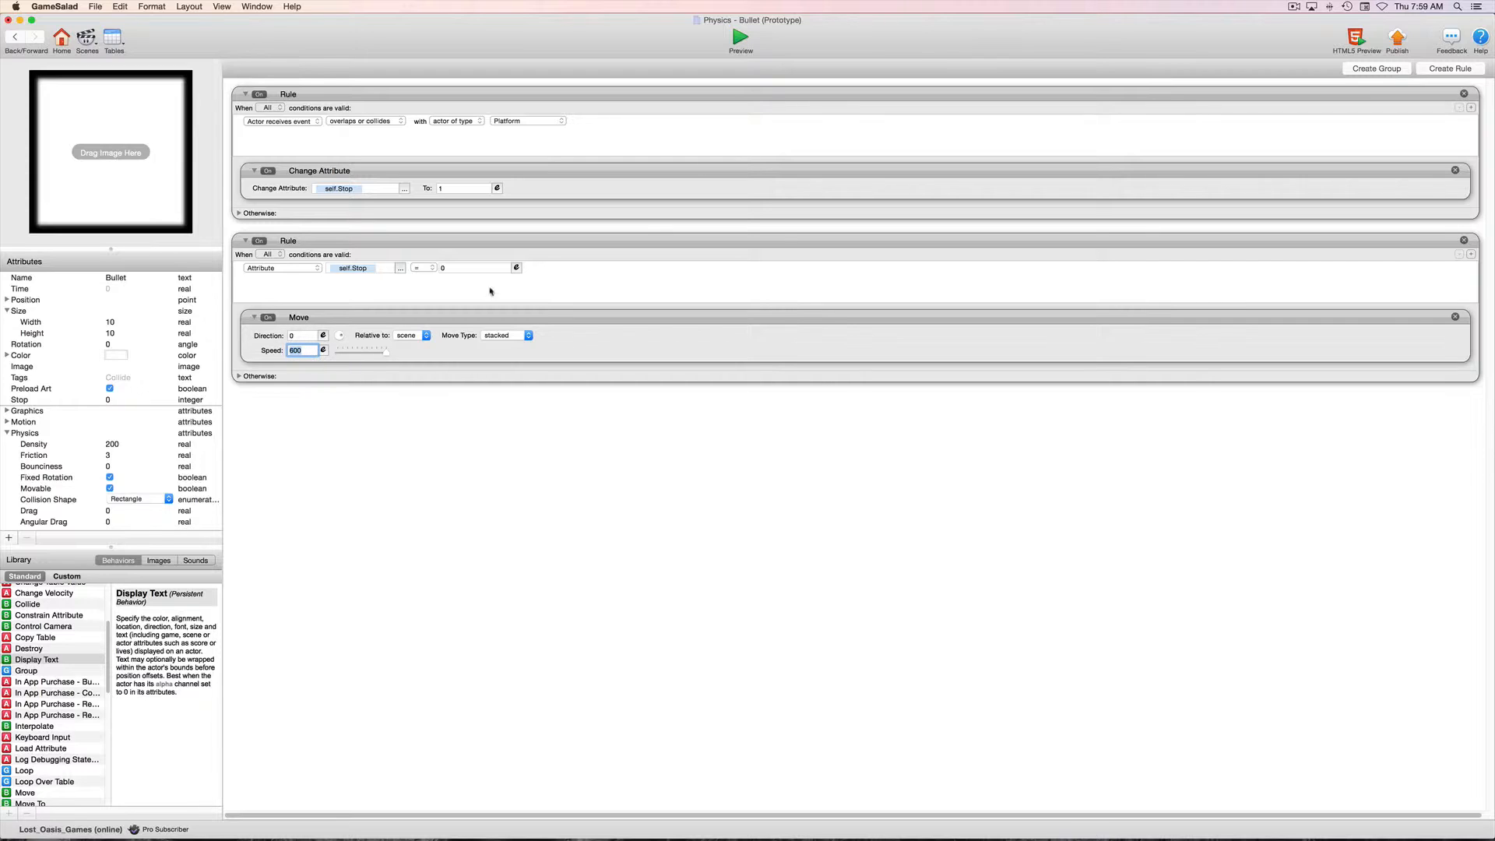
click(738, 39)
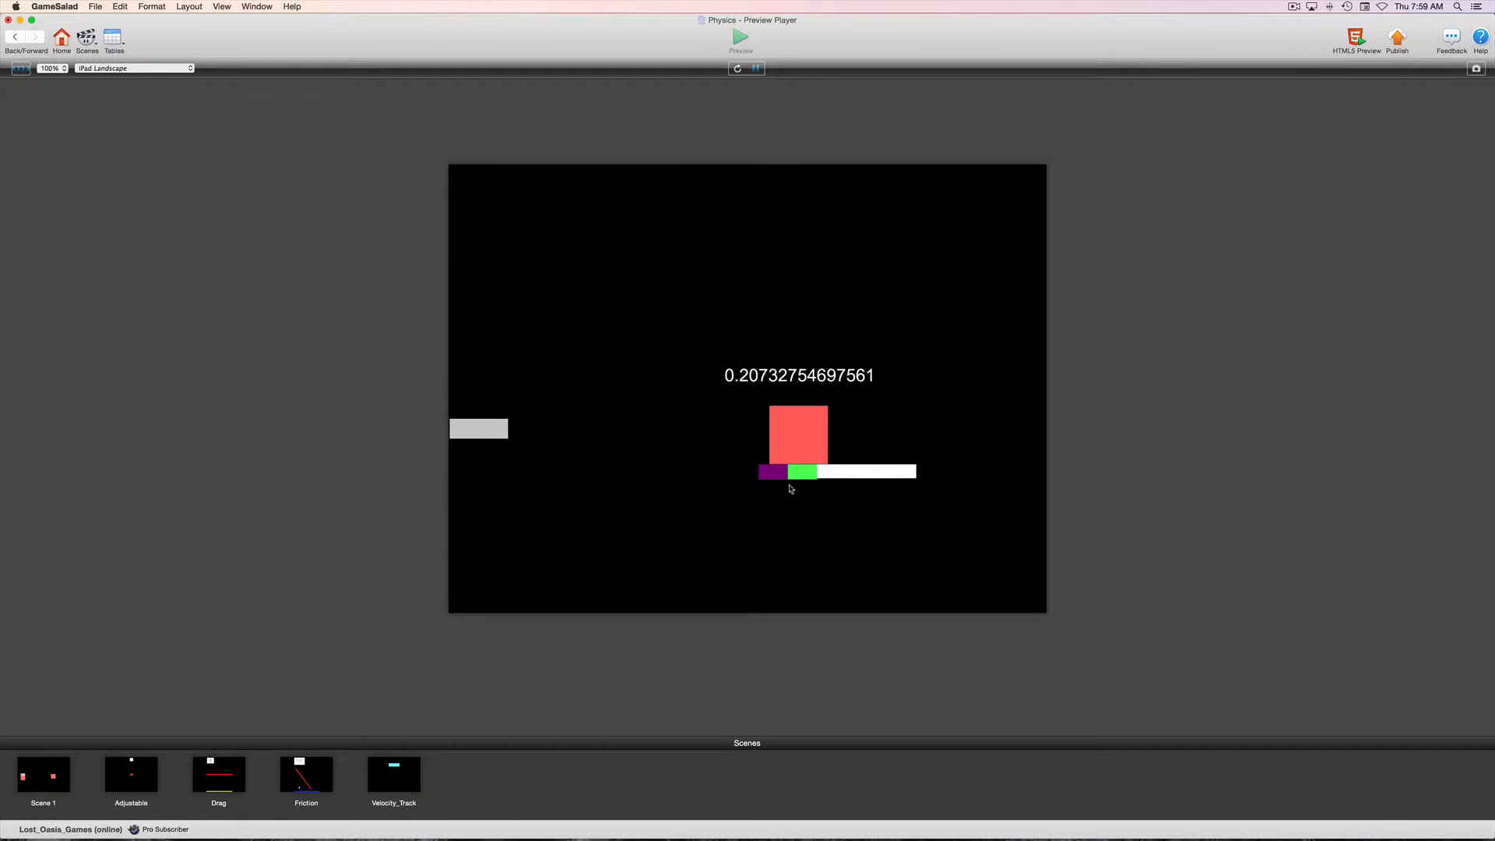
click(15, 37)
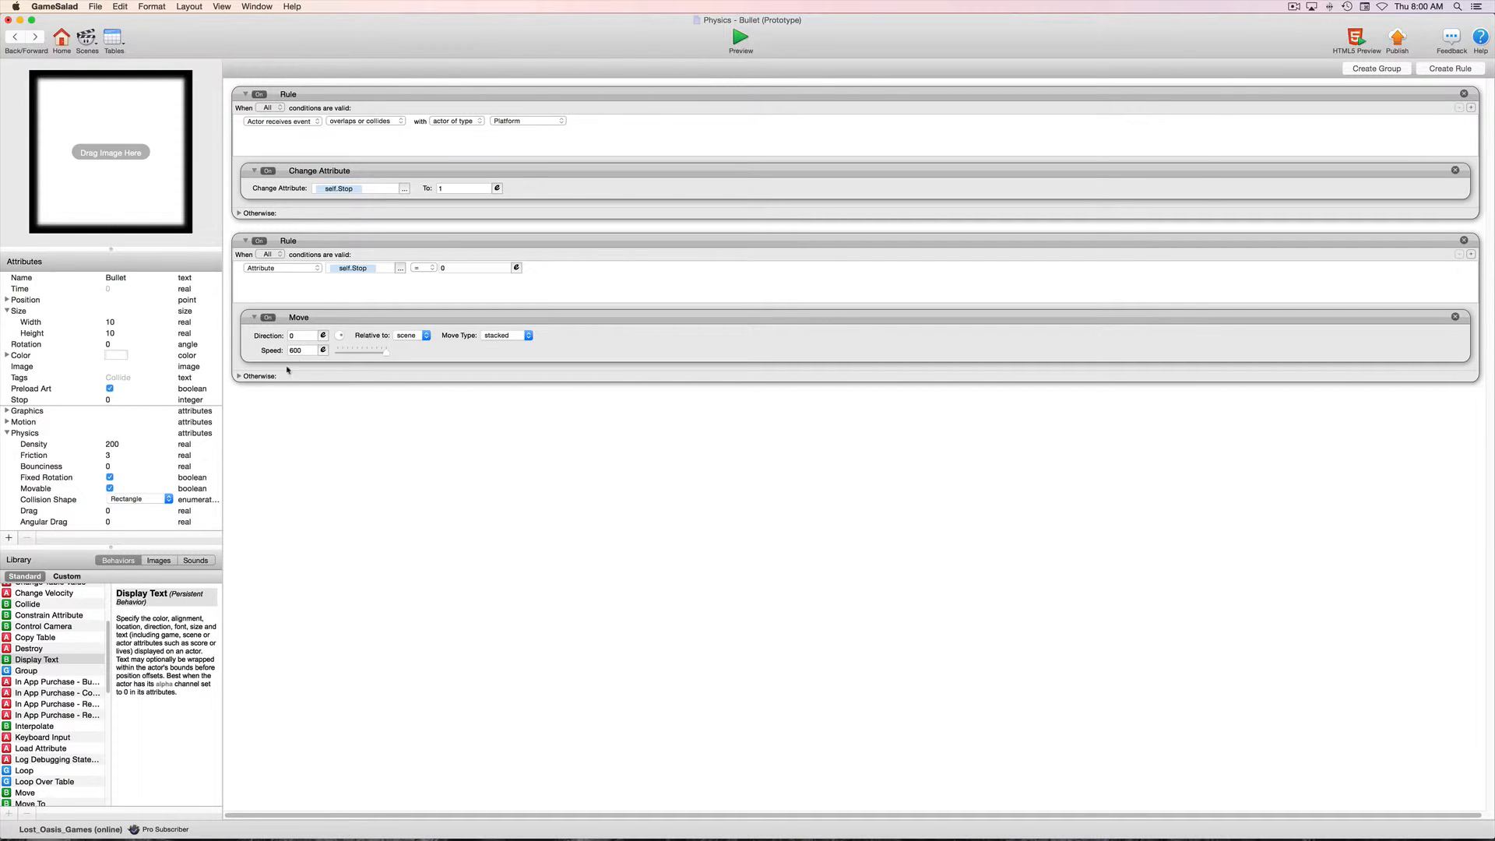
Step: Set the Bullet's Move speed to 1000 and preview its impact on the platform
click(308, 350)
key(Return)
click(742, 39)
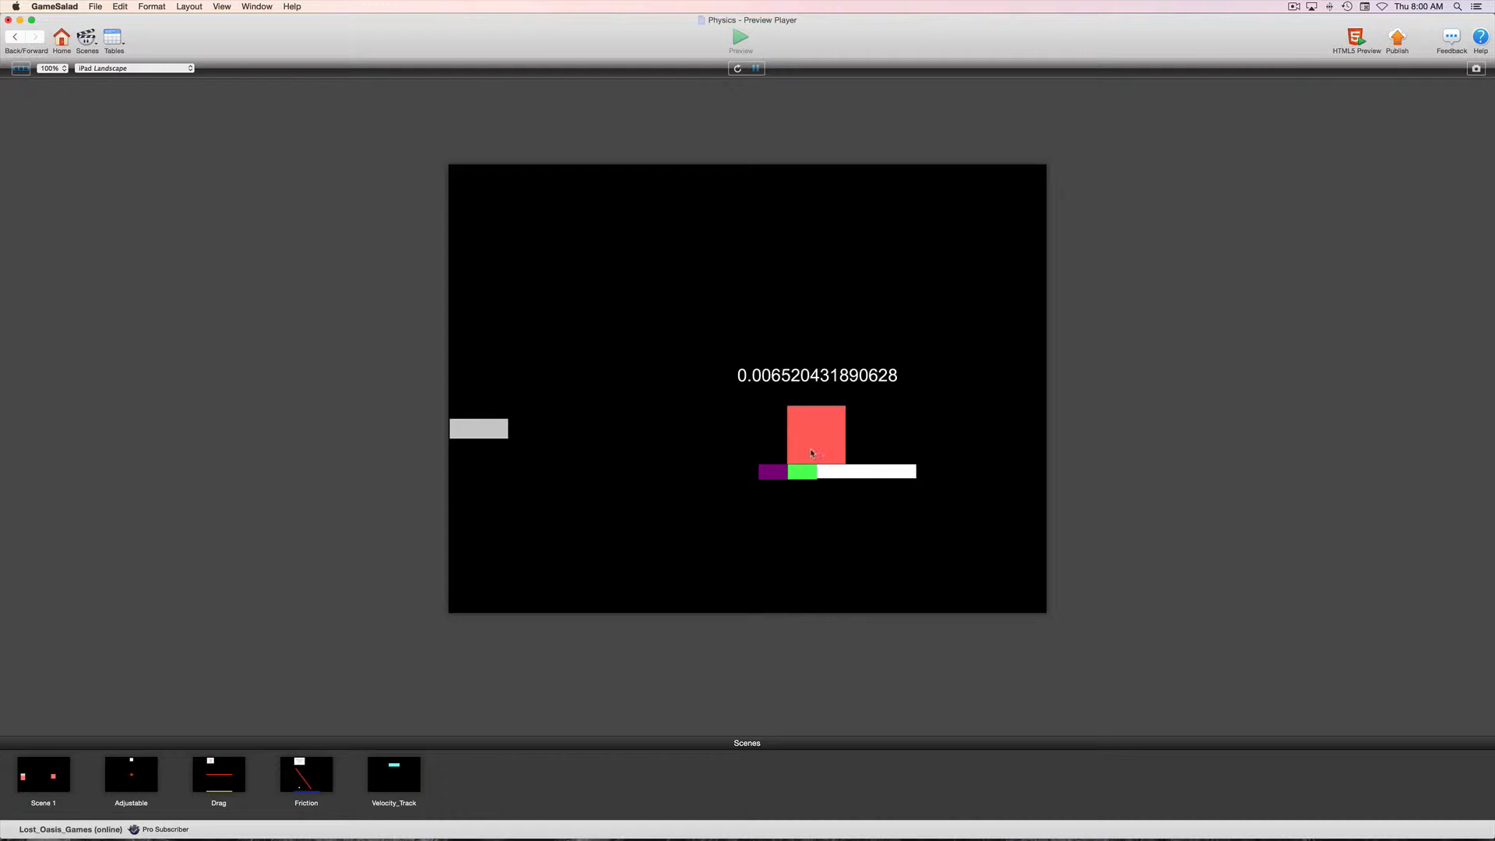
click(14, 36)
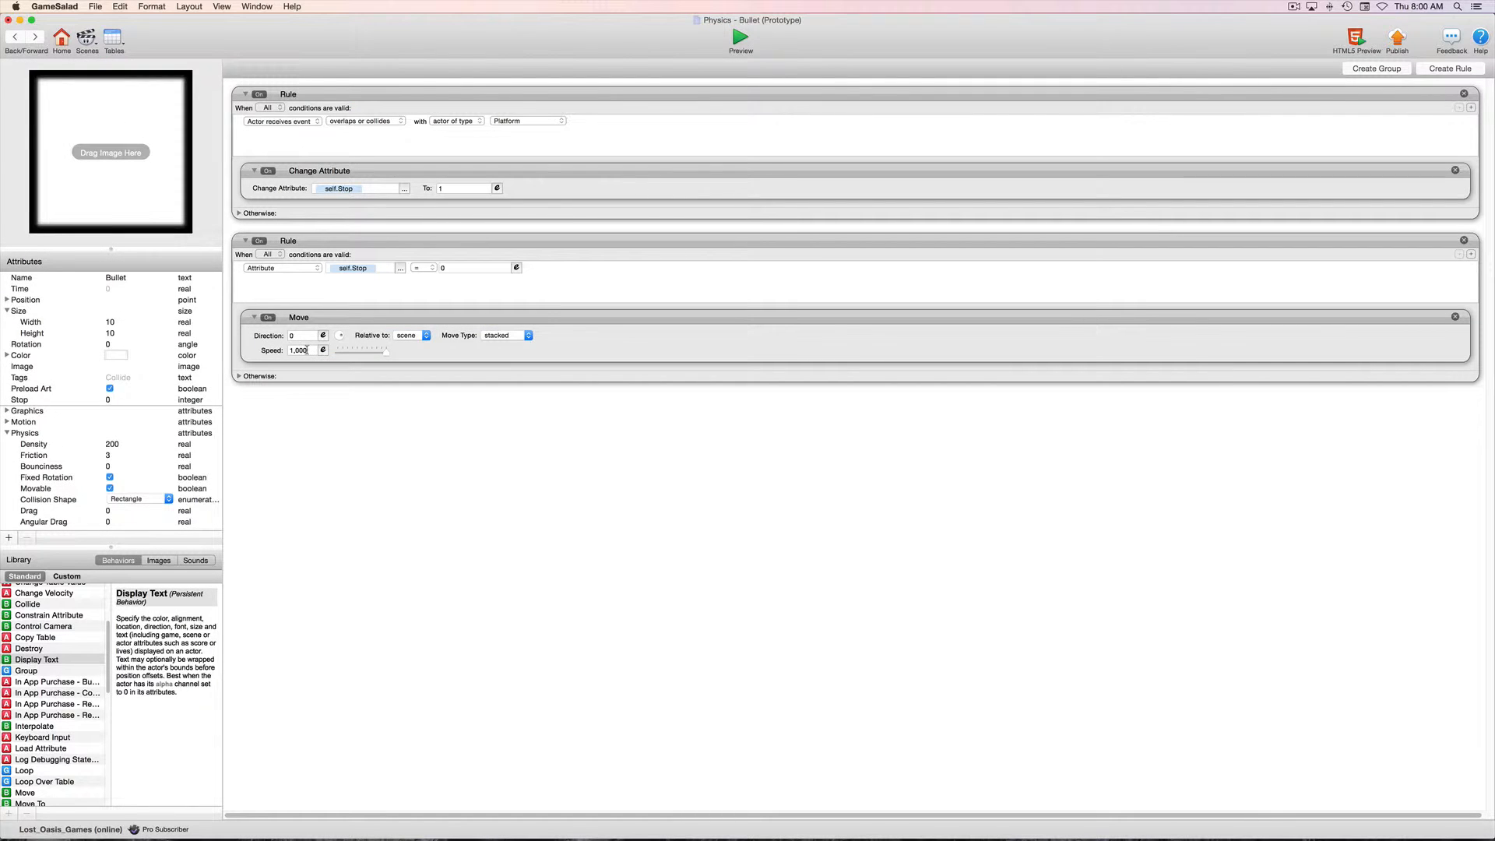
Step: Raise the Bullet's Move speed to 2000 and preview the bullets hitting the platform
click(308, 350)
text(2)
click(738, 39)
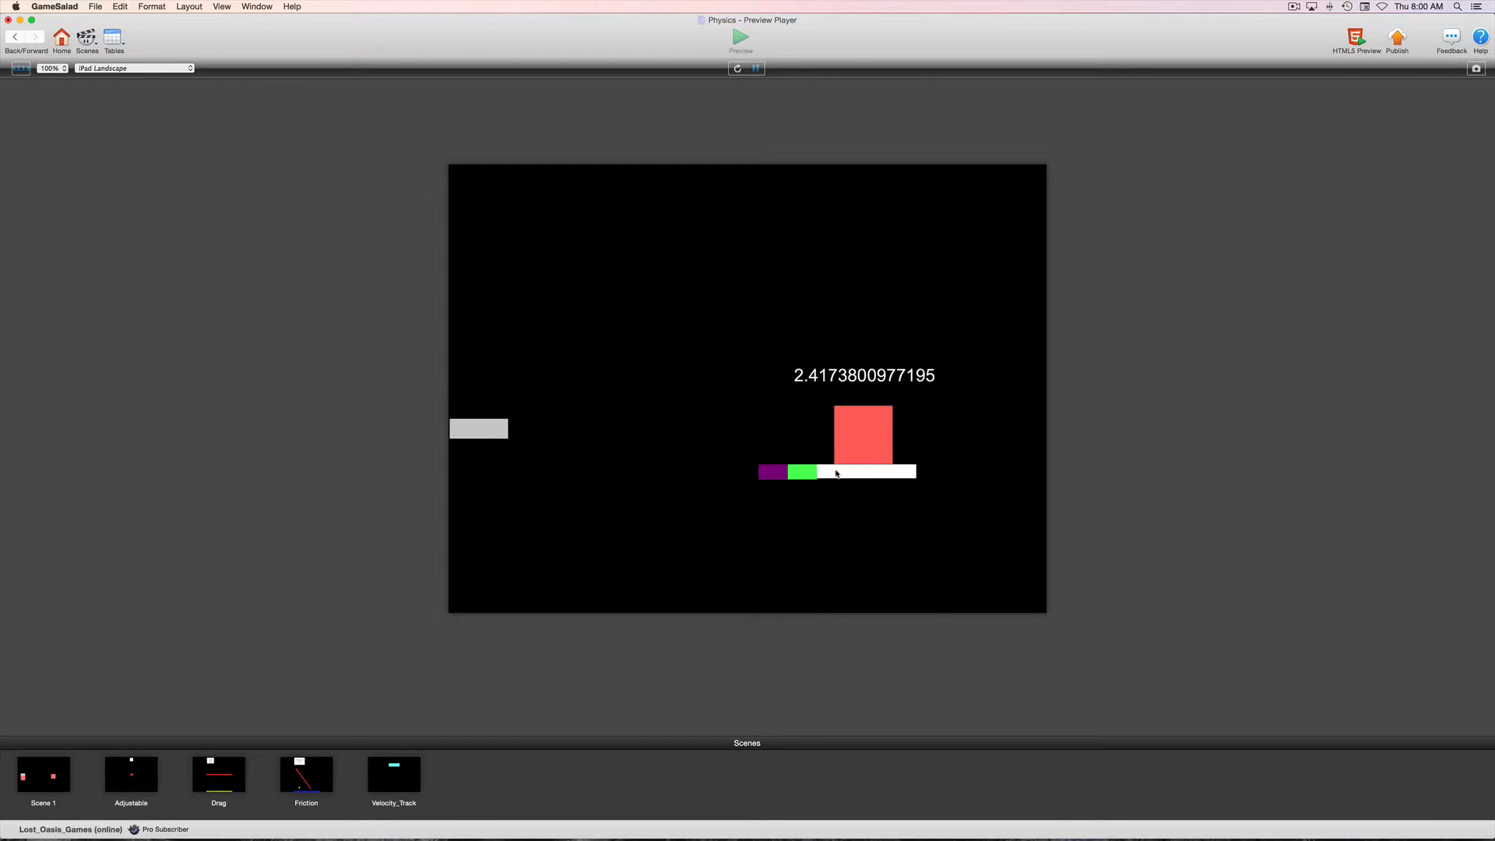
click(12, 38)
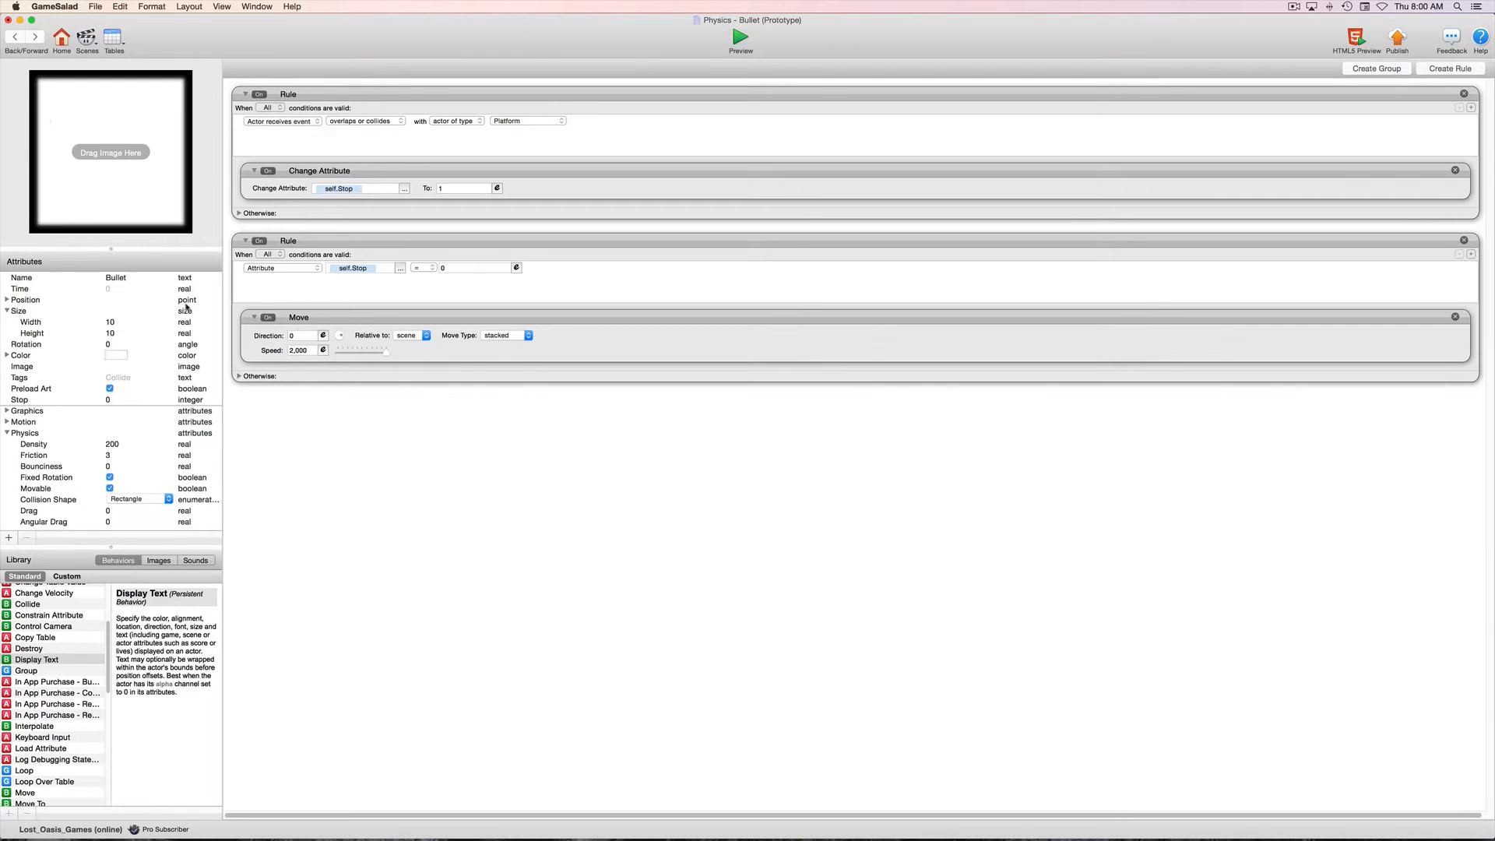
Step: Reduce the Bullet's Move speed to 1800 and preview the platform being hit again
click(309, 352)
text(1800)
key(Return)
click(736, 42)
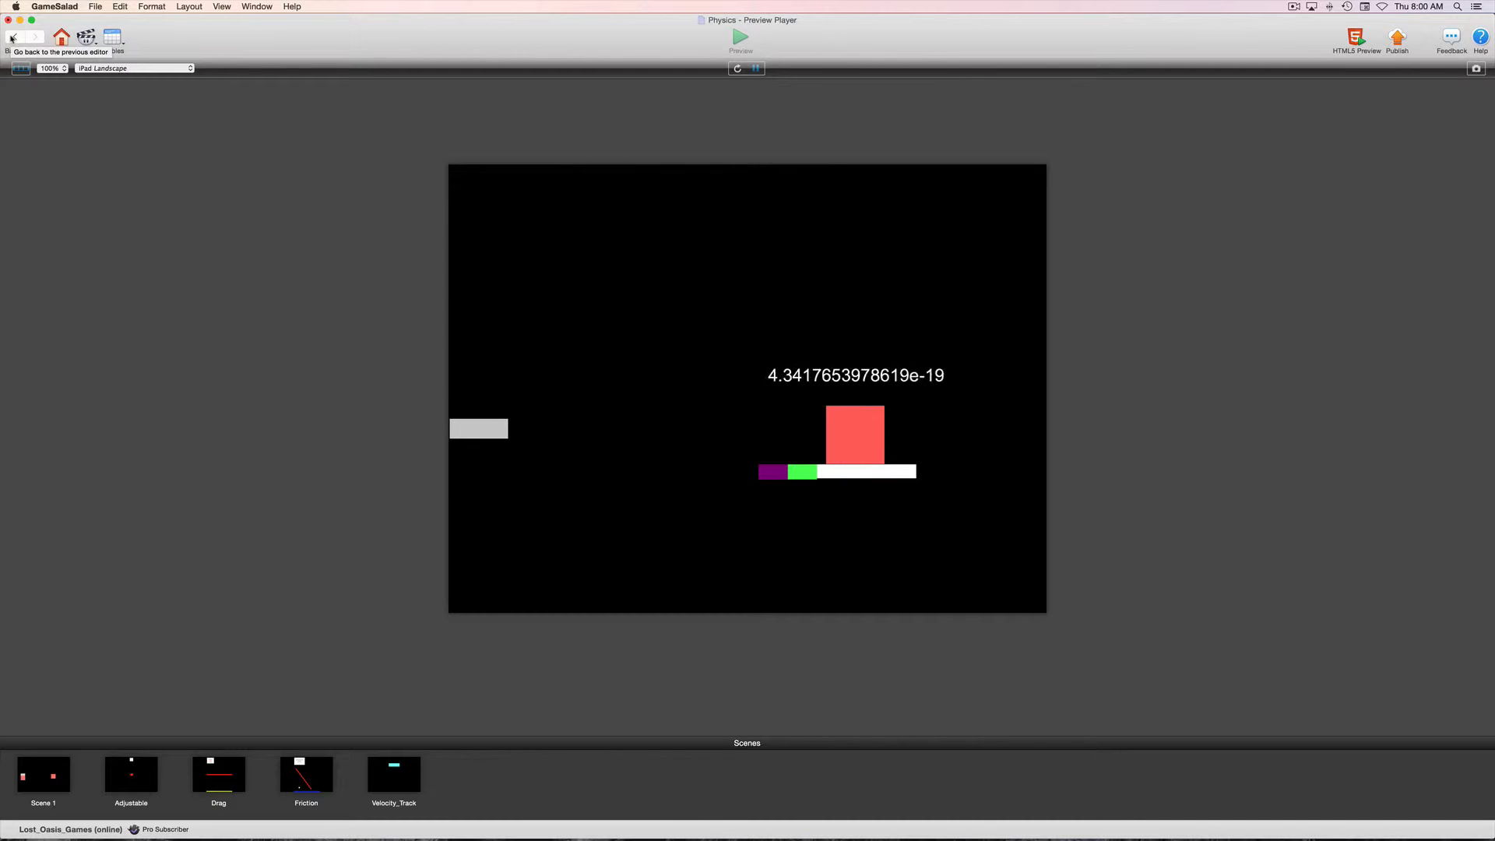
click(11, 36)
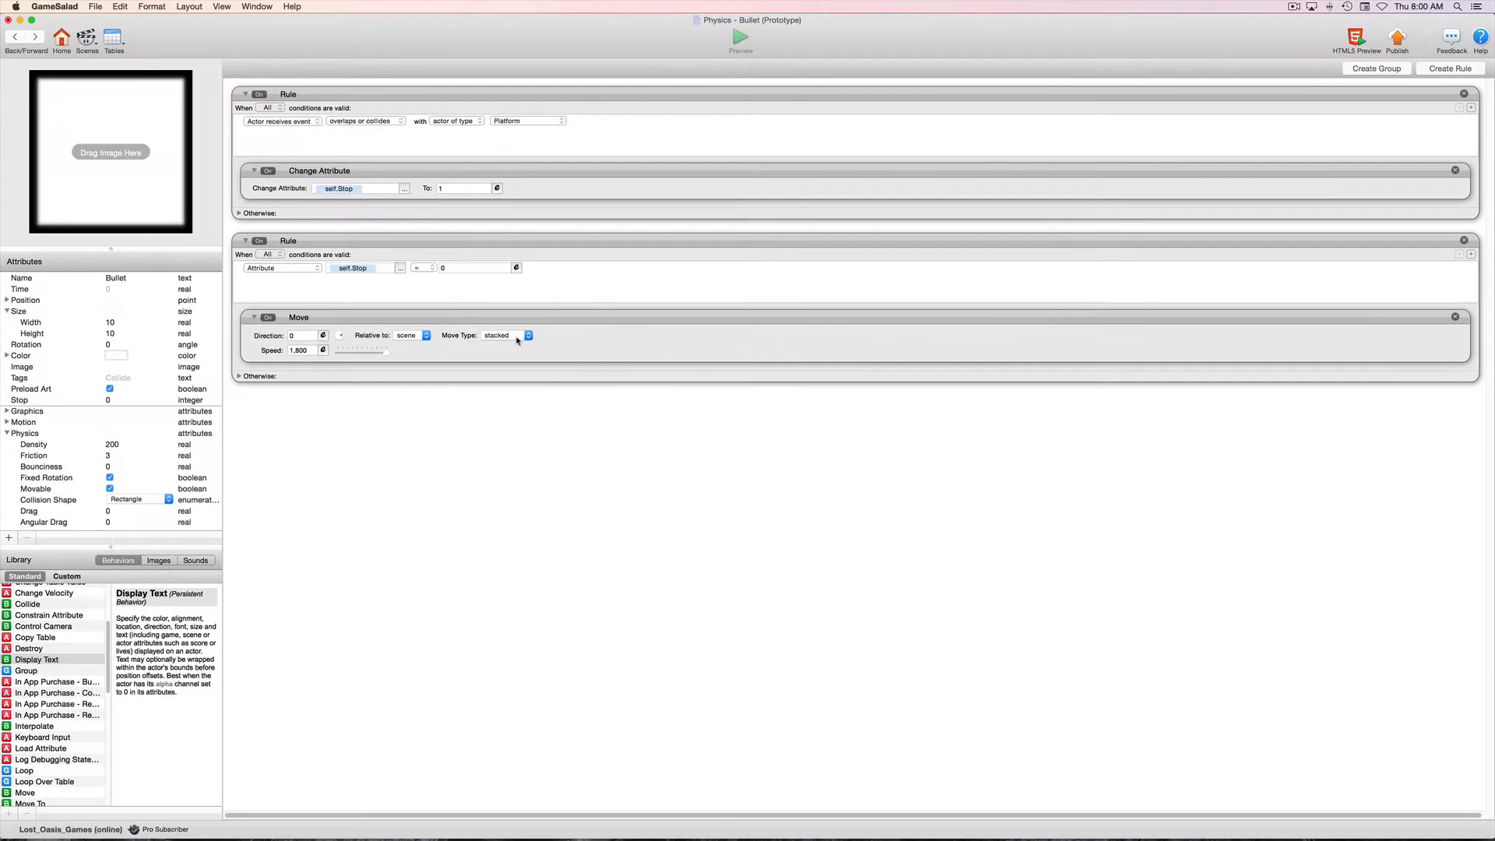
Step: Set the Bullet's Move speed to 1500 and preview the scene with it
click(312, 349)
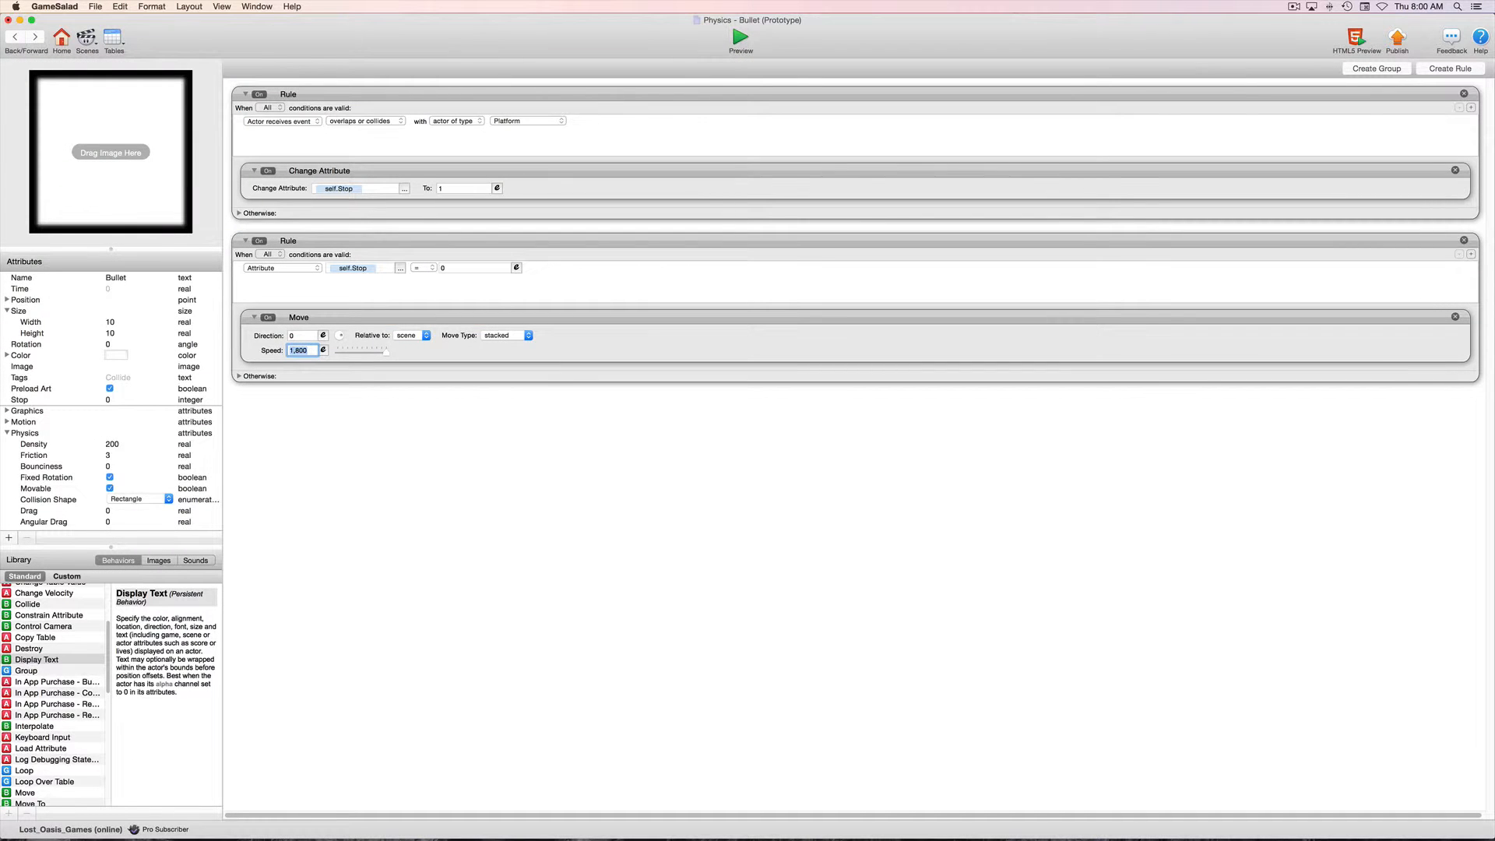
text(1)
key(Return)
click(741, 37)
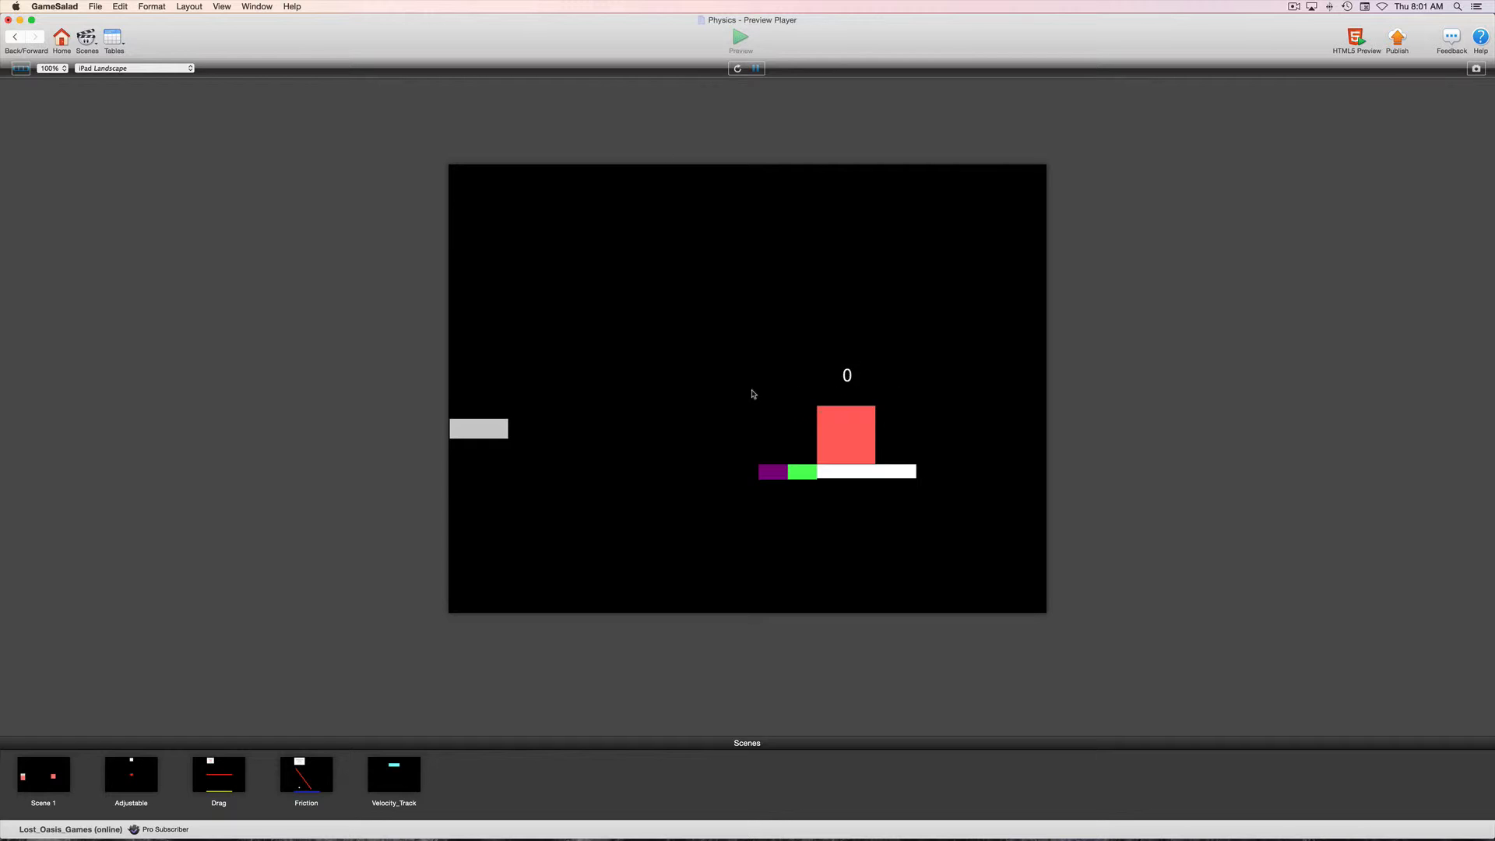
click(18, 36)
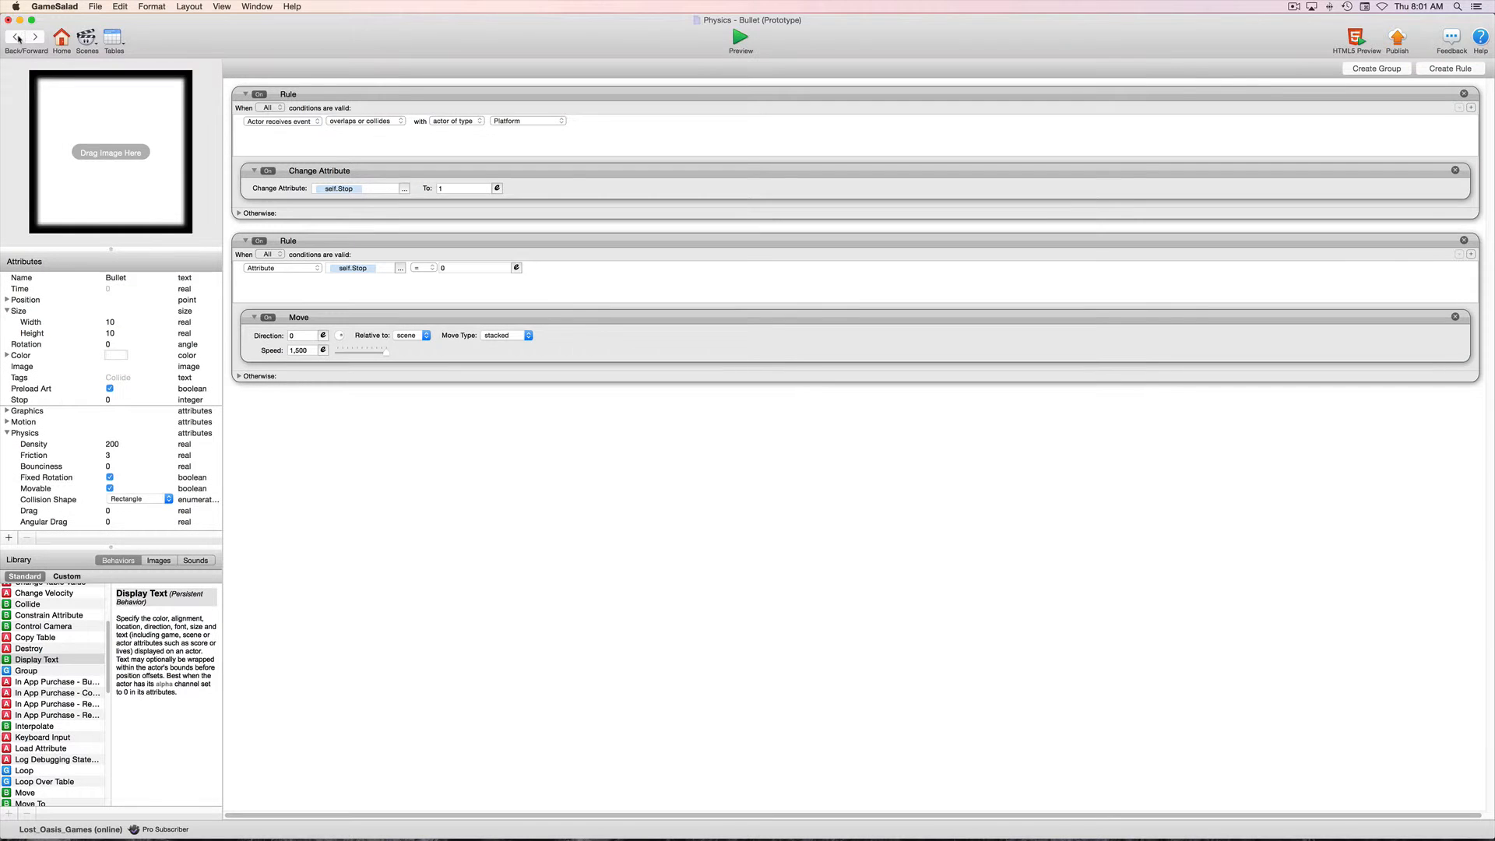
Step: Review the behaviors of the Player and the Bullet, and preview Scene 1 with bullets hitting the platform
click(13, 37)
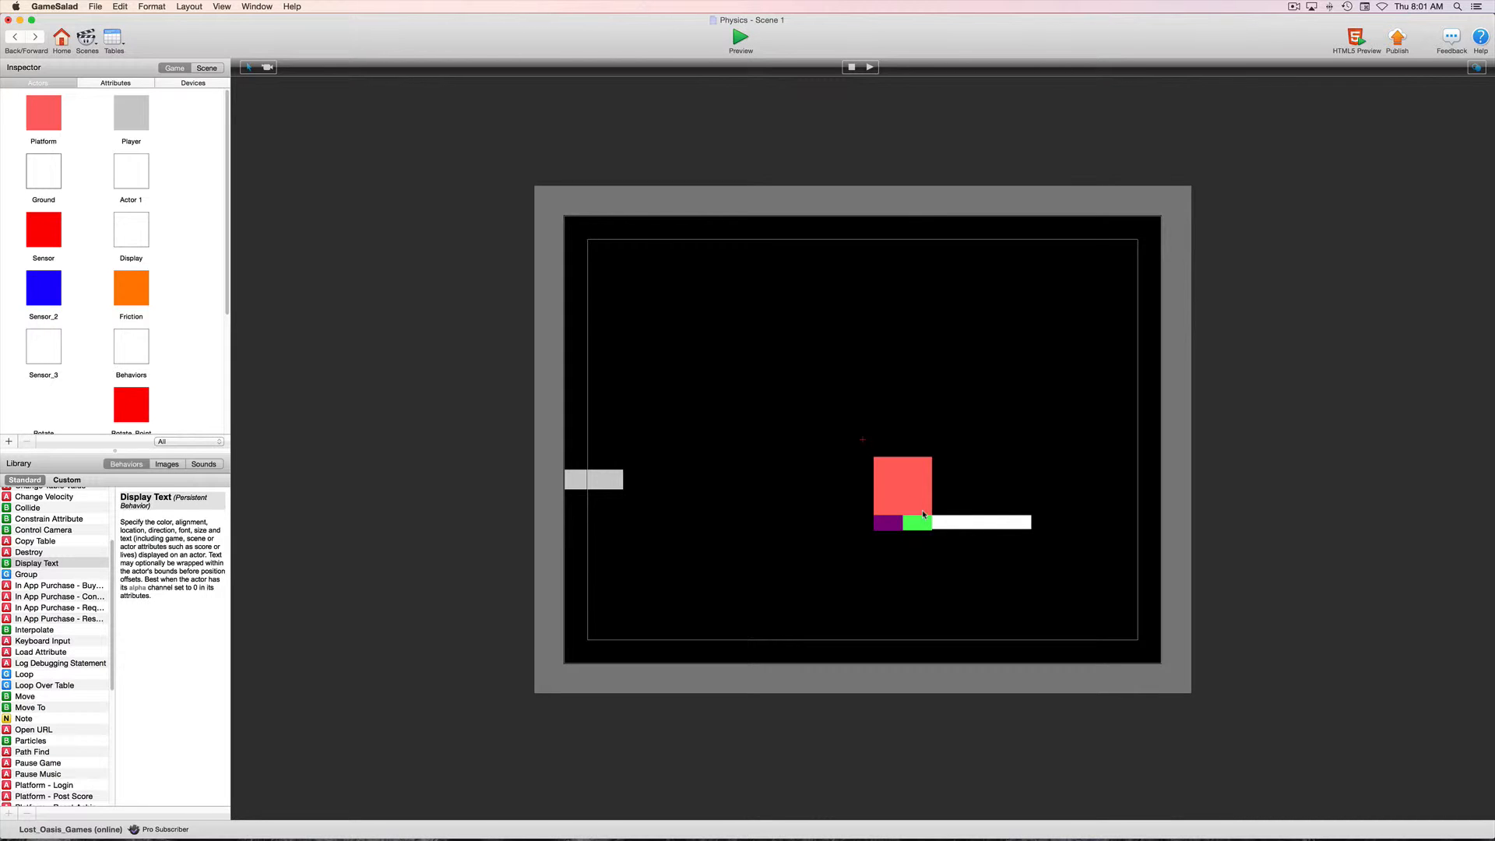
click(615, 485)
double_click(615, 484)
click(15, 37)
scroll(182, 383, down, 1)
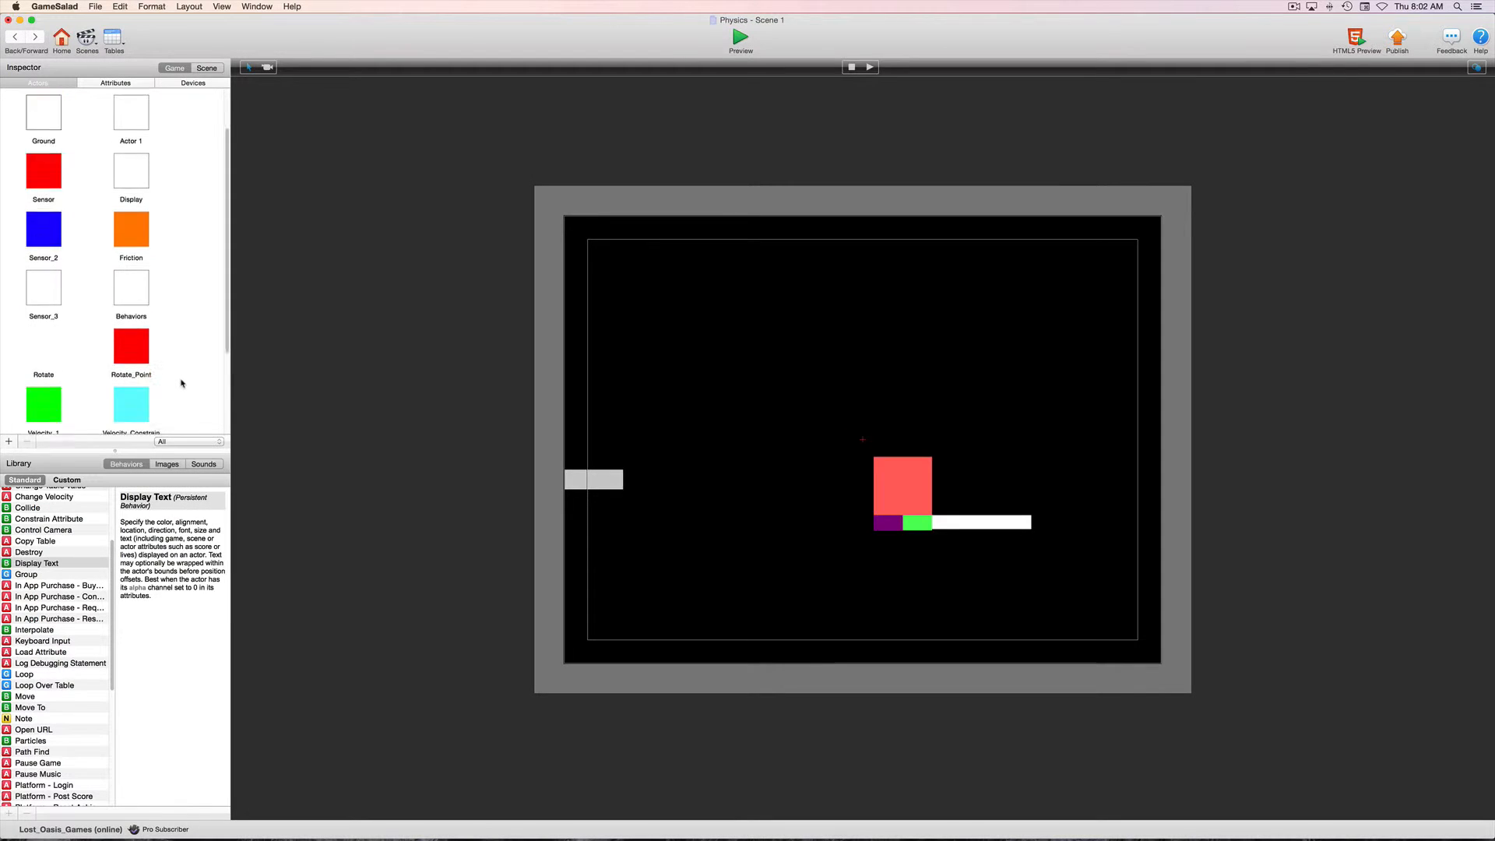
scroll(181, 383, down, 2)
click(123, 399)
double_click(124, 400)
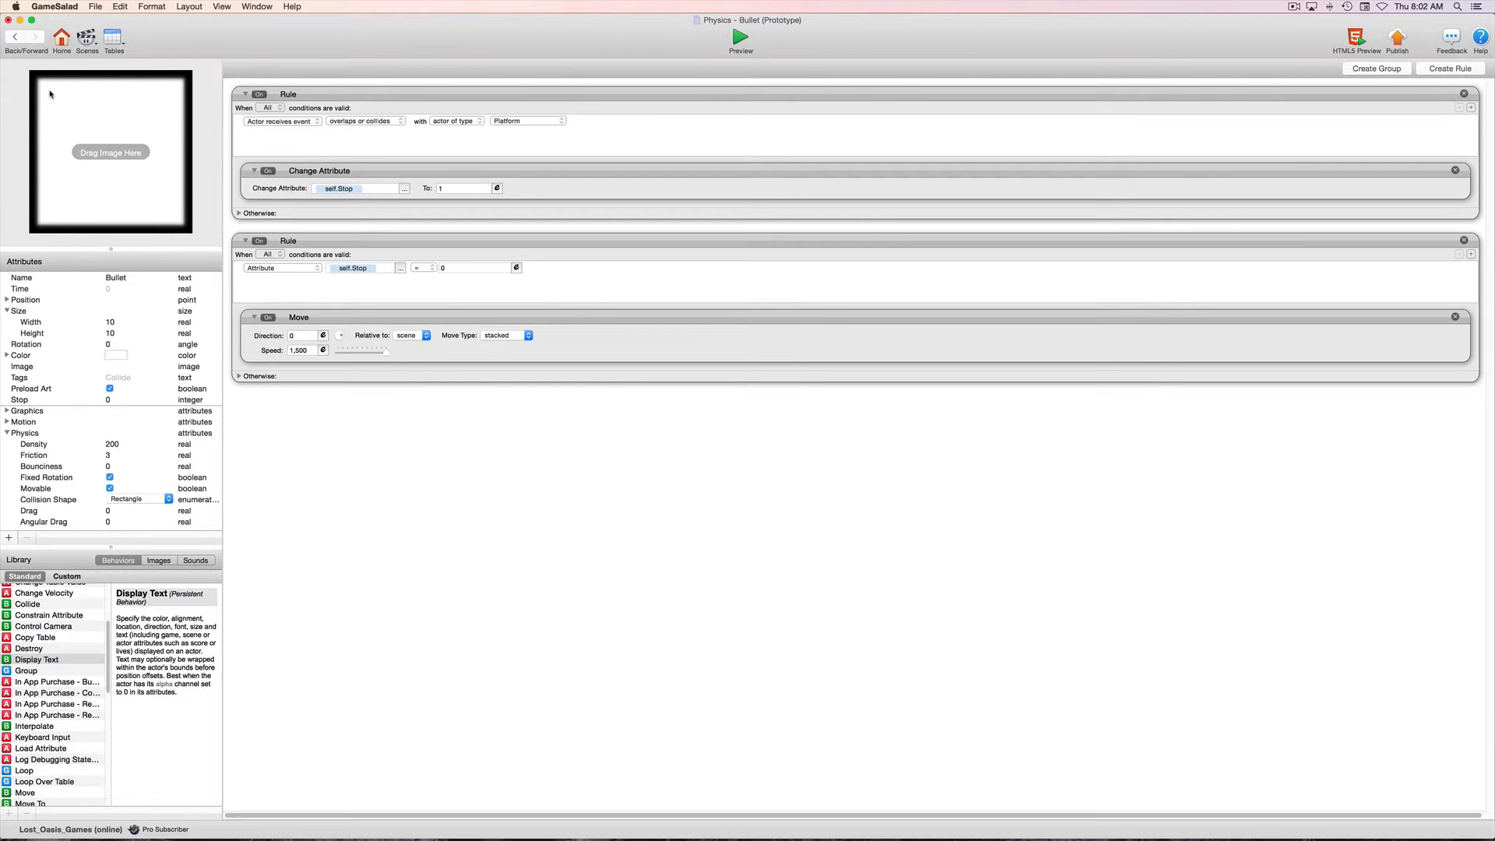
click(15, 39)
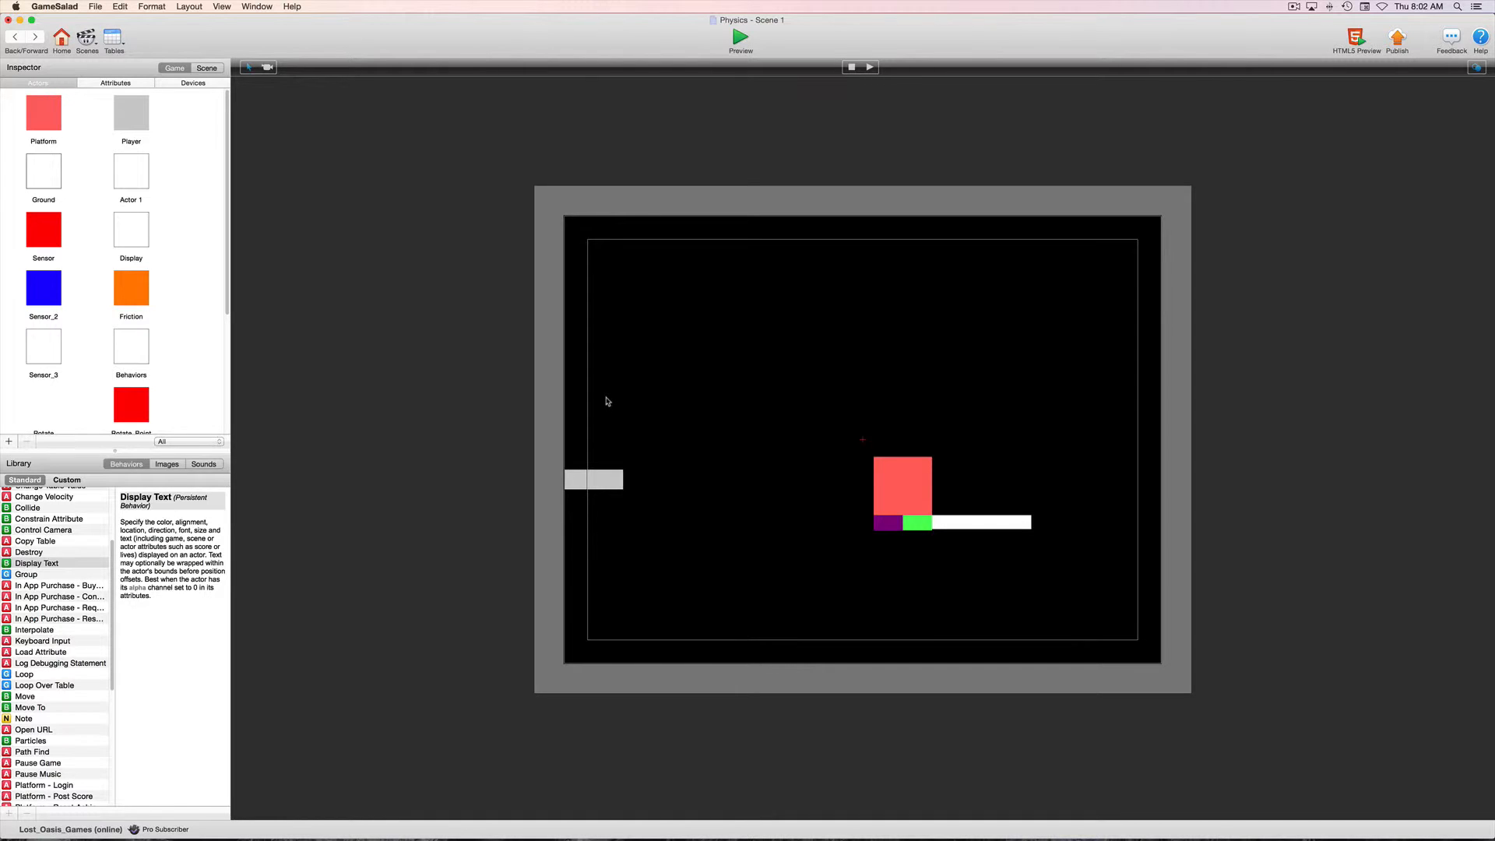
click(739, 39)
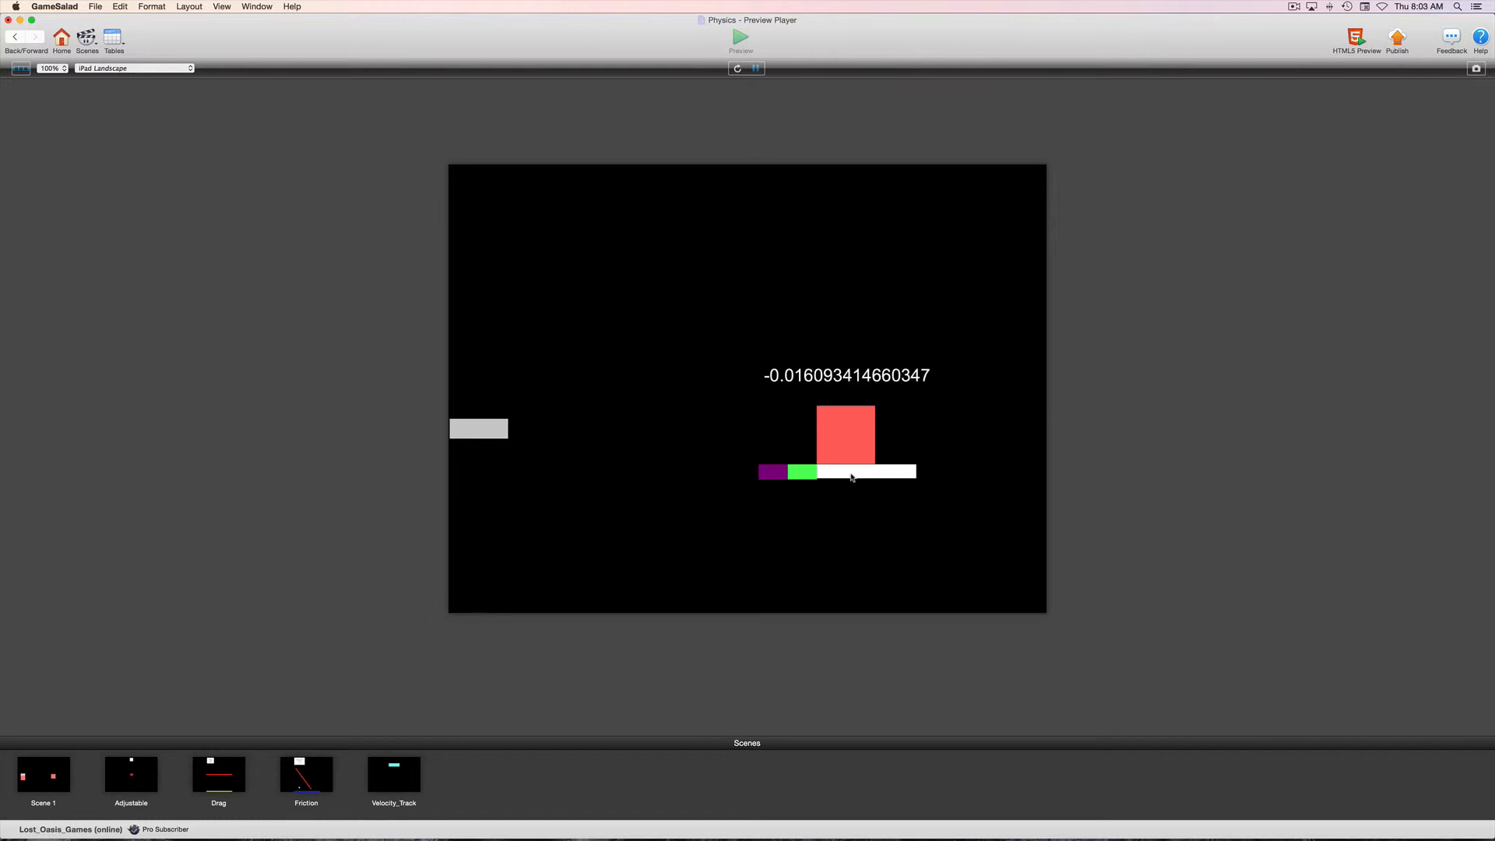
click(14, 37)
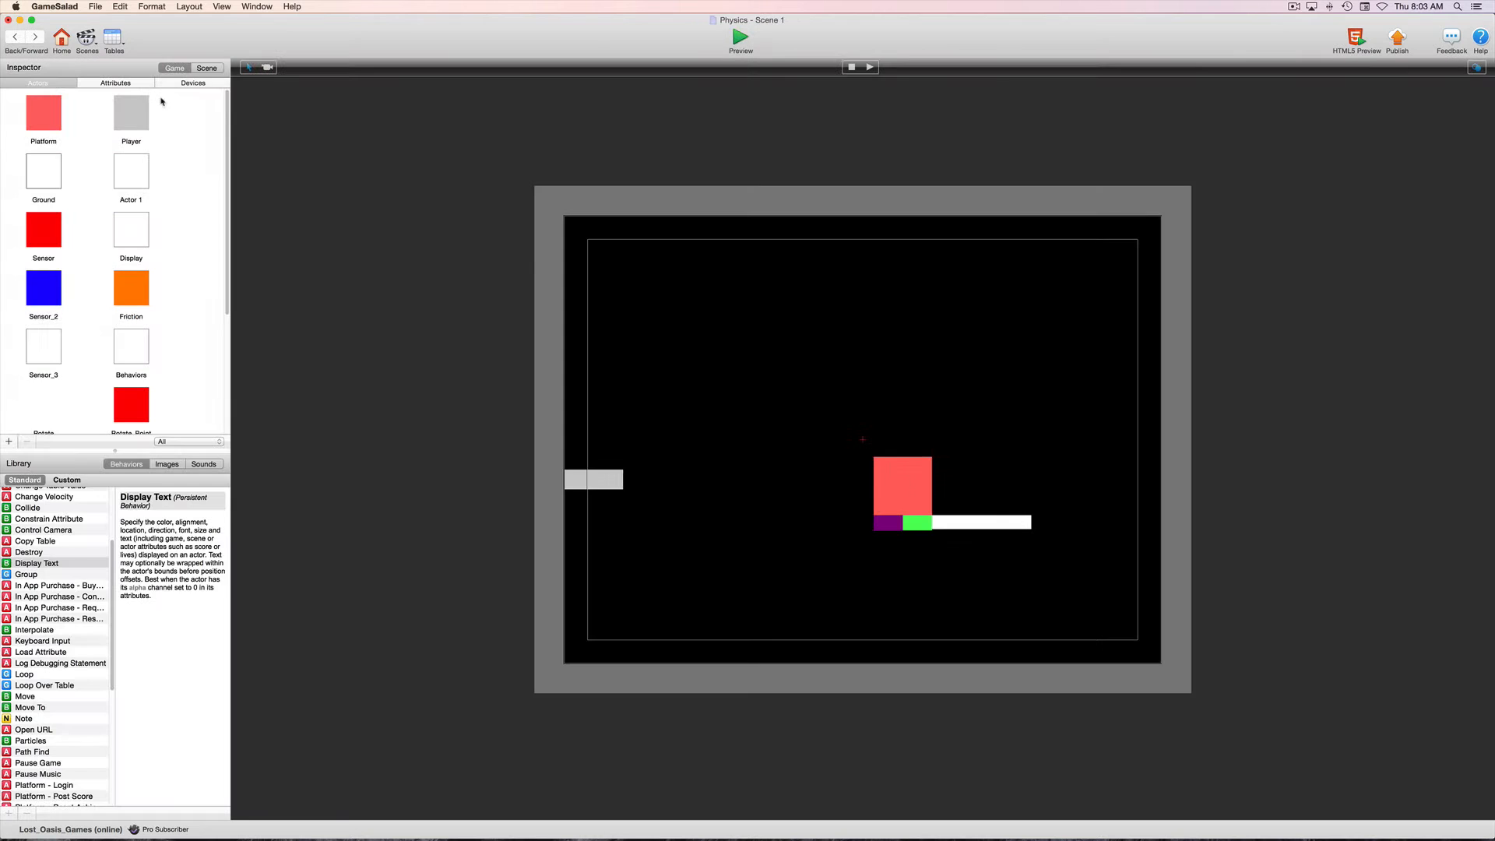
Step: Delete the white bar beneath the platform and enlarge the green block to about 78 by 60
click(976, 523)
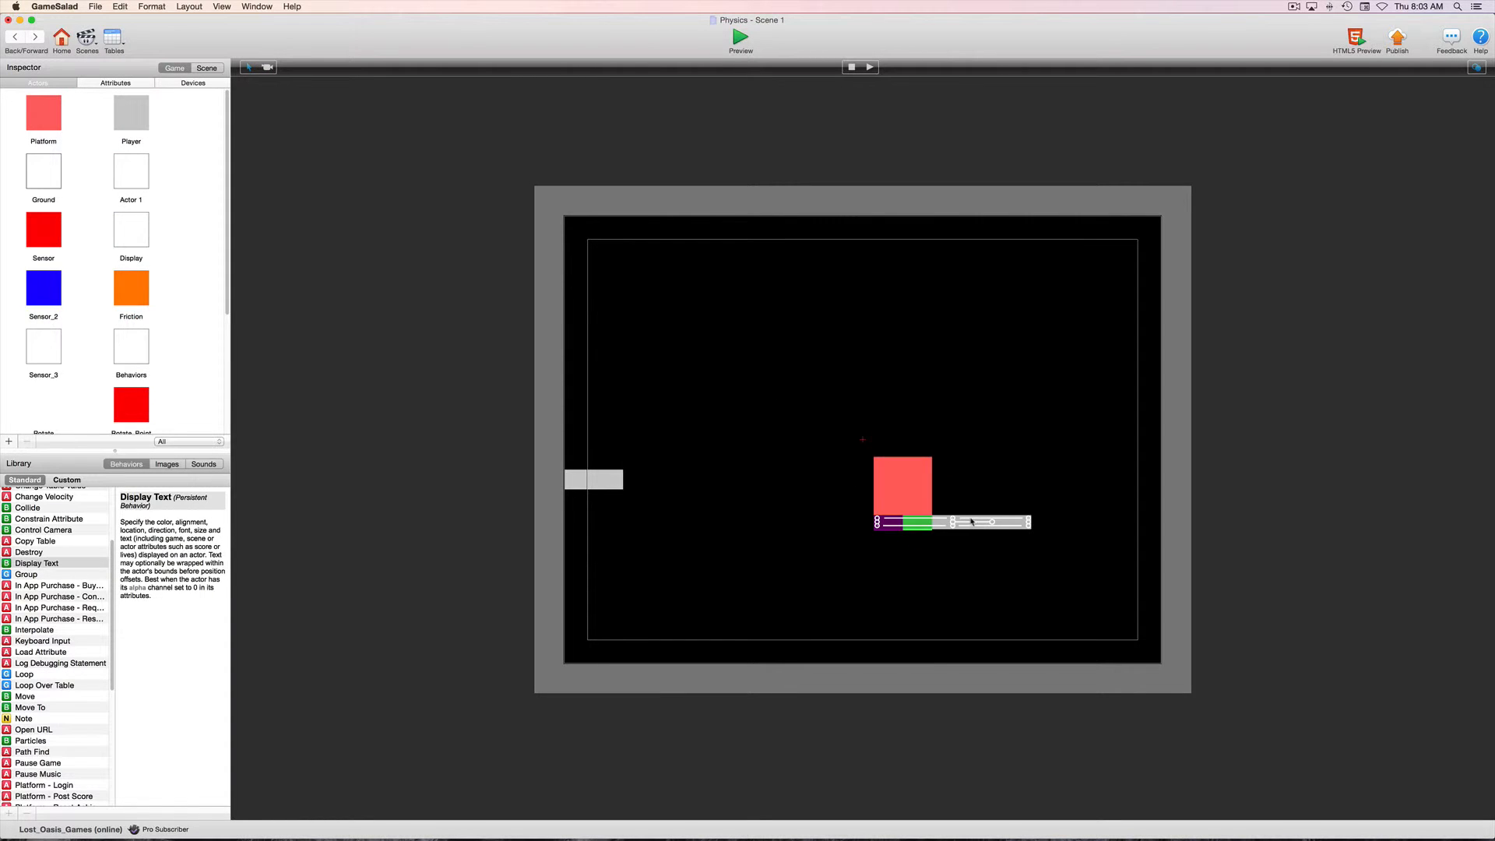
key(Delete)
click(919, 523)
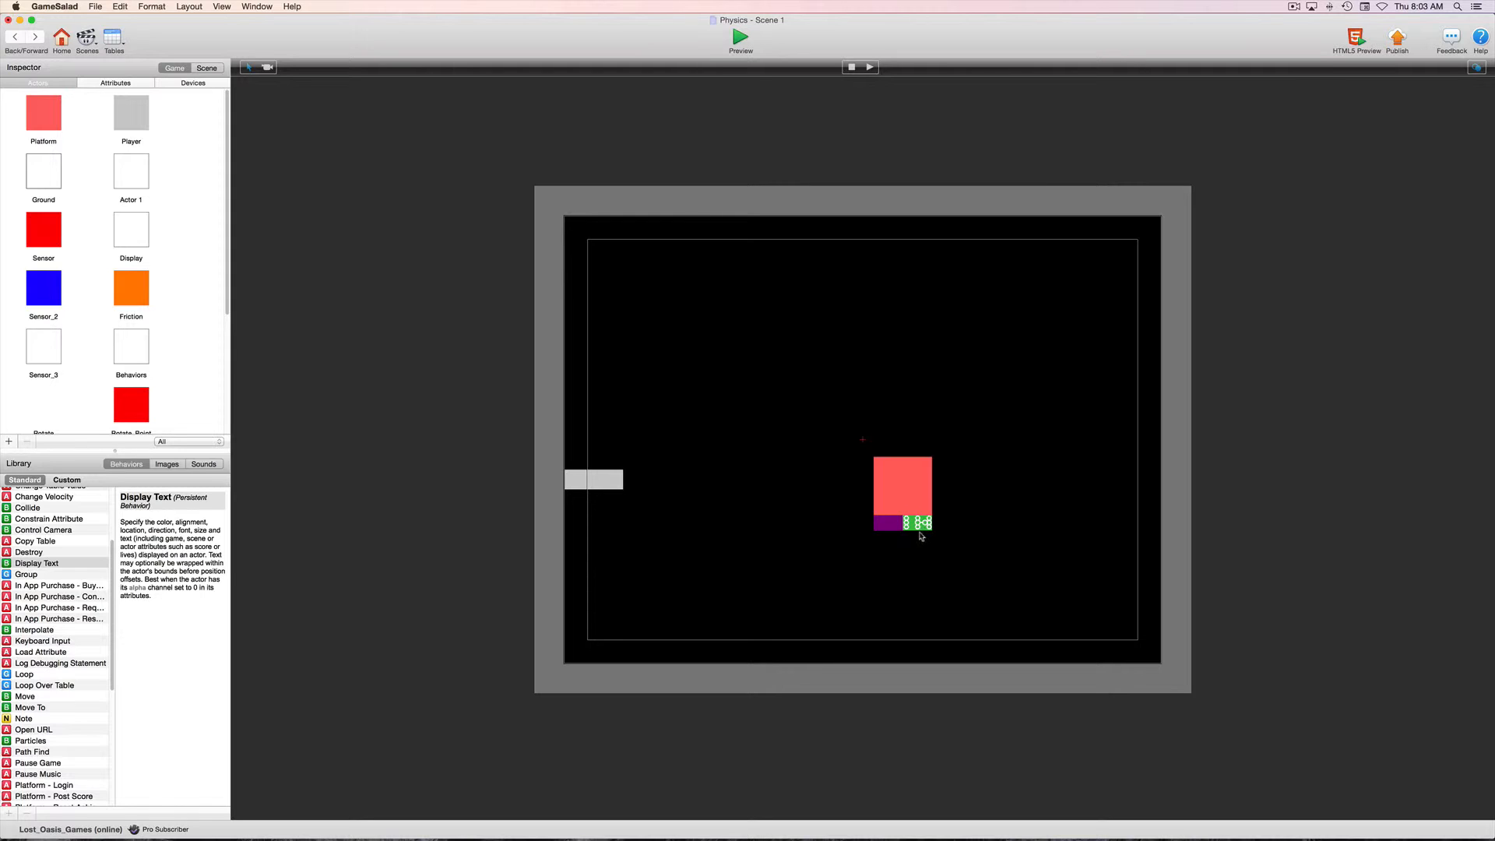
mouse_move(918, 531)
mouse_down()
mouse_move(918, 550)
mouse_move(948, 533)
mouse_up()
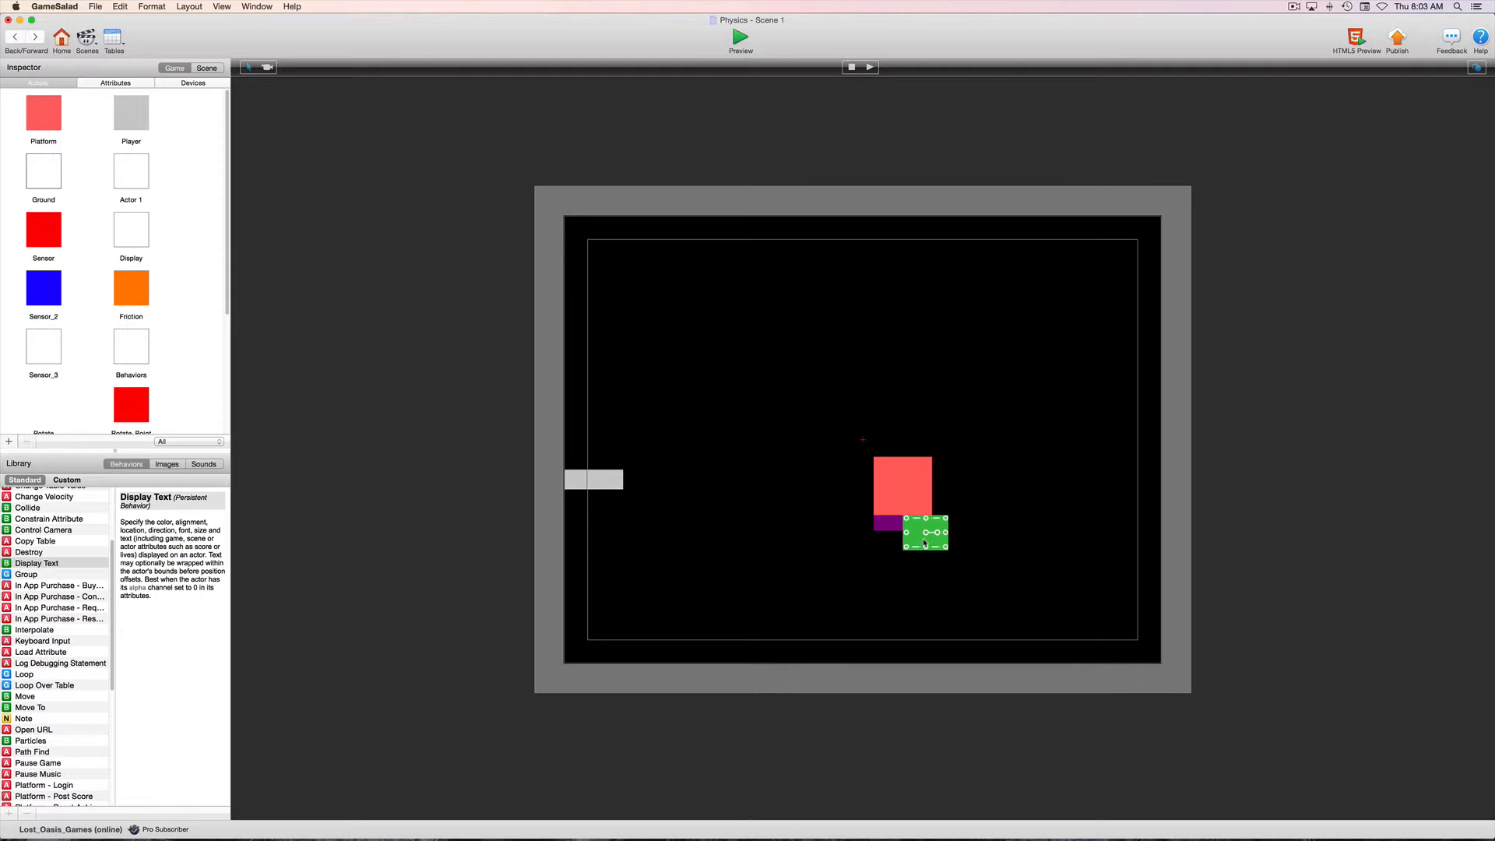
Step: Set the green block instance's width and height to 100 each, and return to Scene 1
double_click(919, 541)
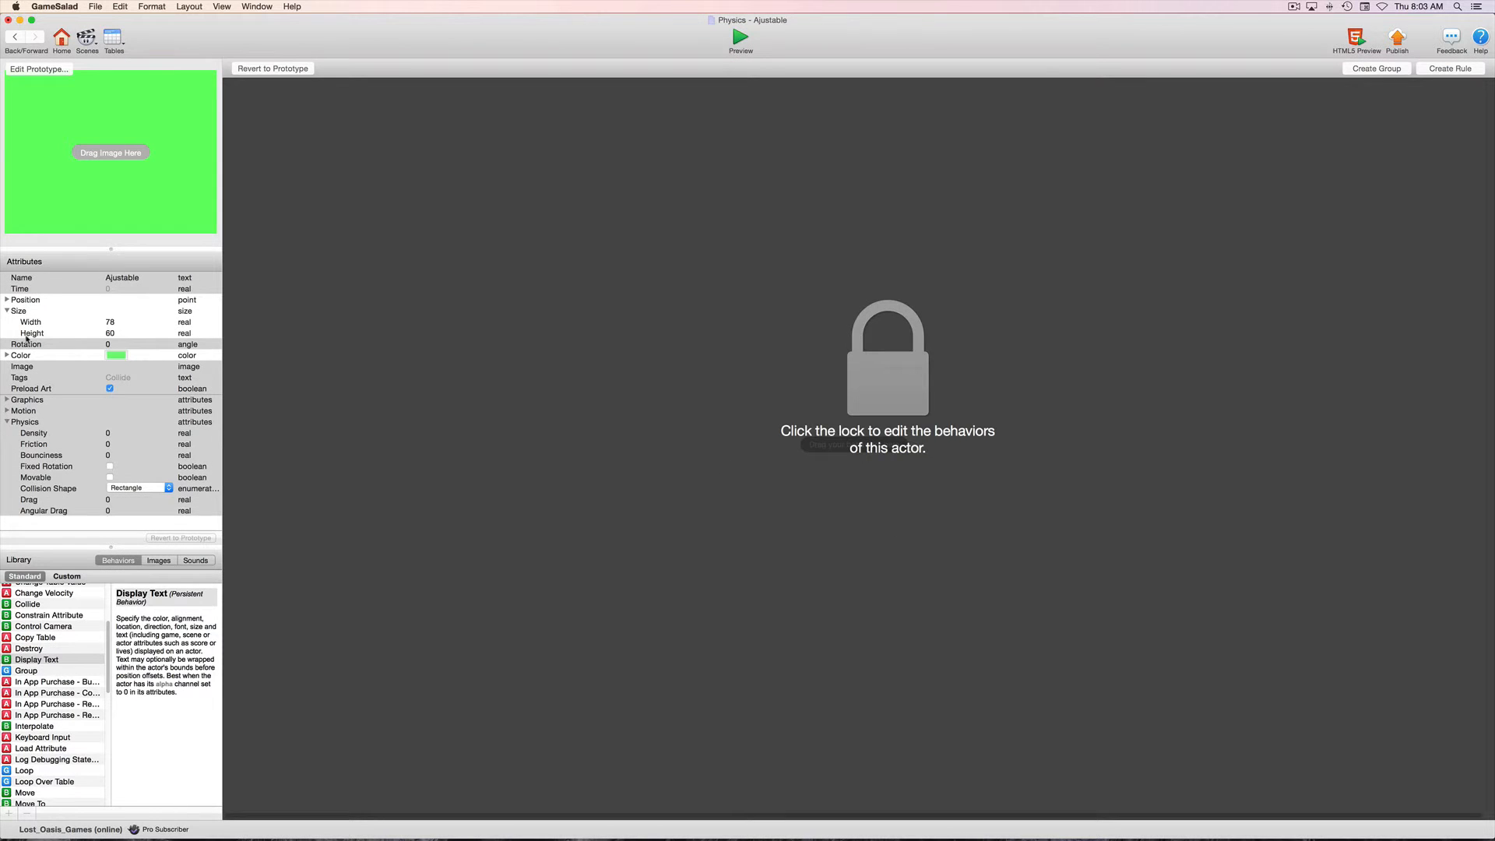
click(116, 325)
click(116, 325)
text(1)
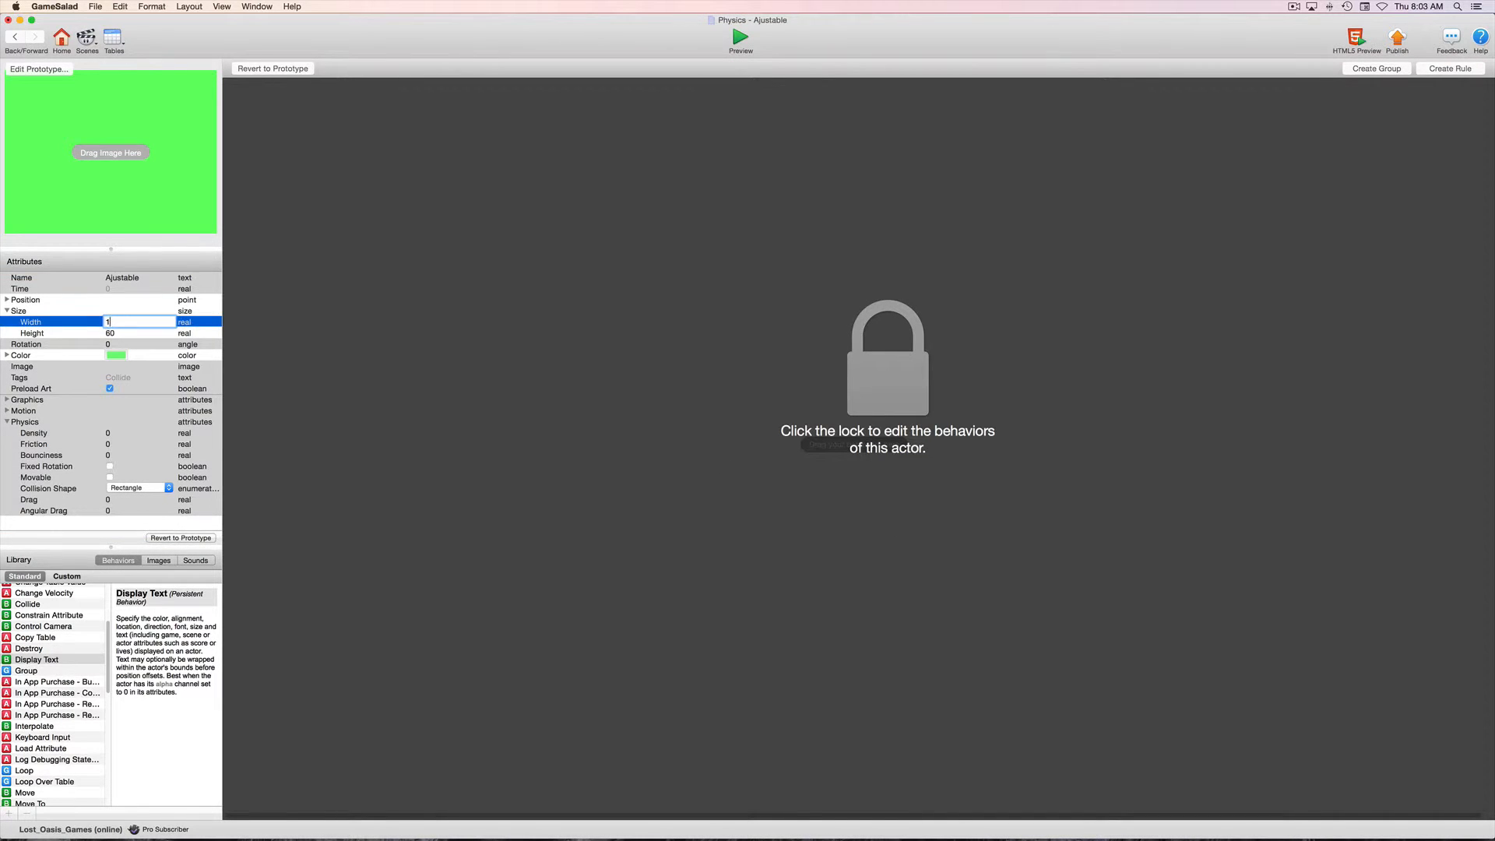
text(00)
key(Tab)
text(10)
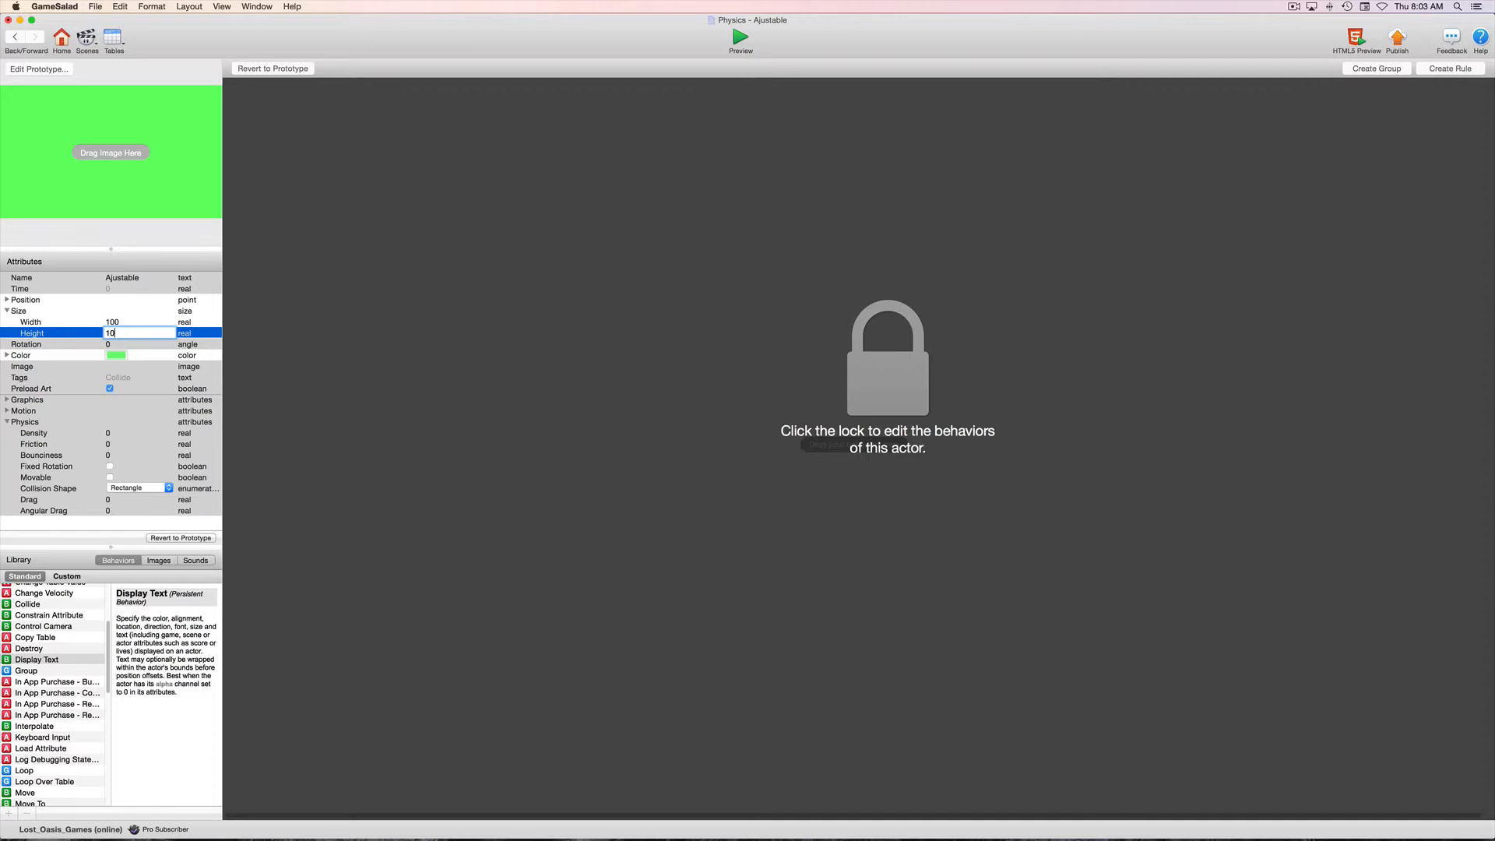
text(0)
key(Tab)
click(13, 37)
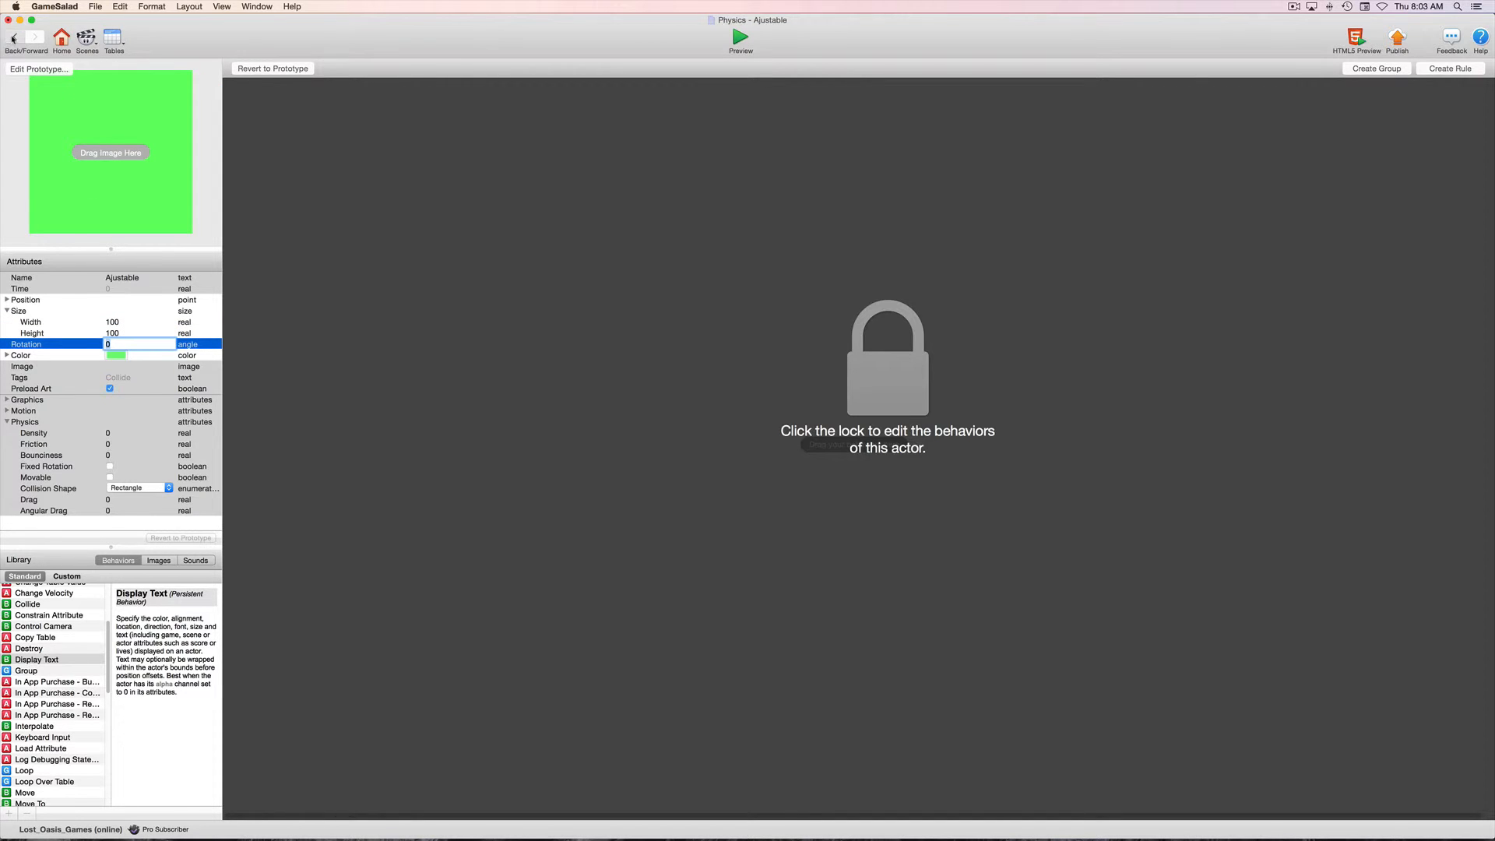
Step: Remove the purple block and arrange the green block and a copy of it side by side as the floor
drag(914, 542, 982, 550)
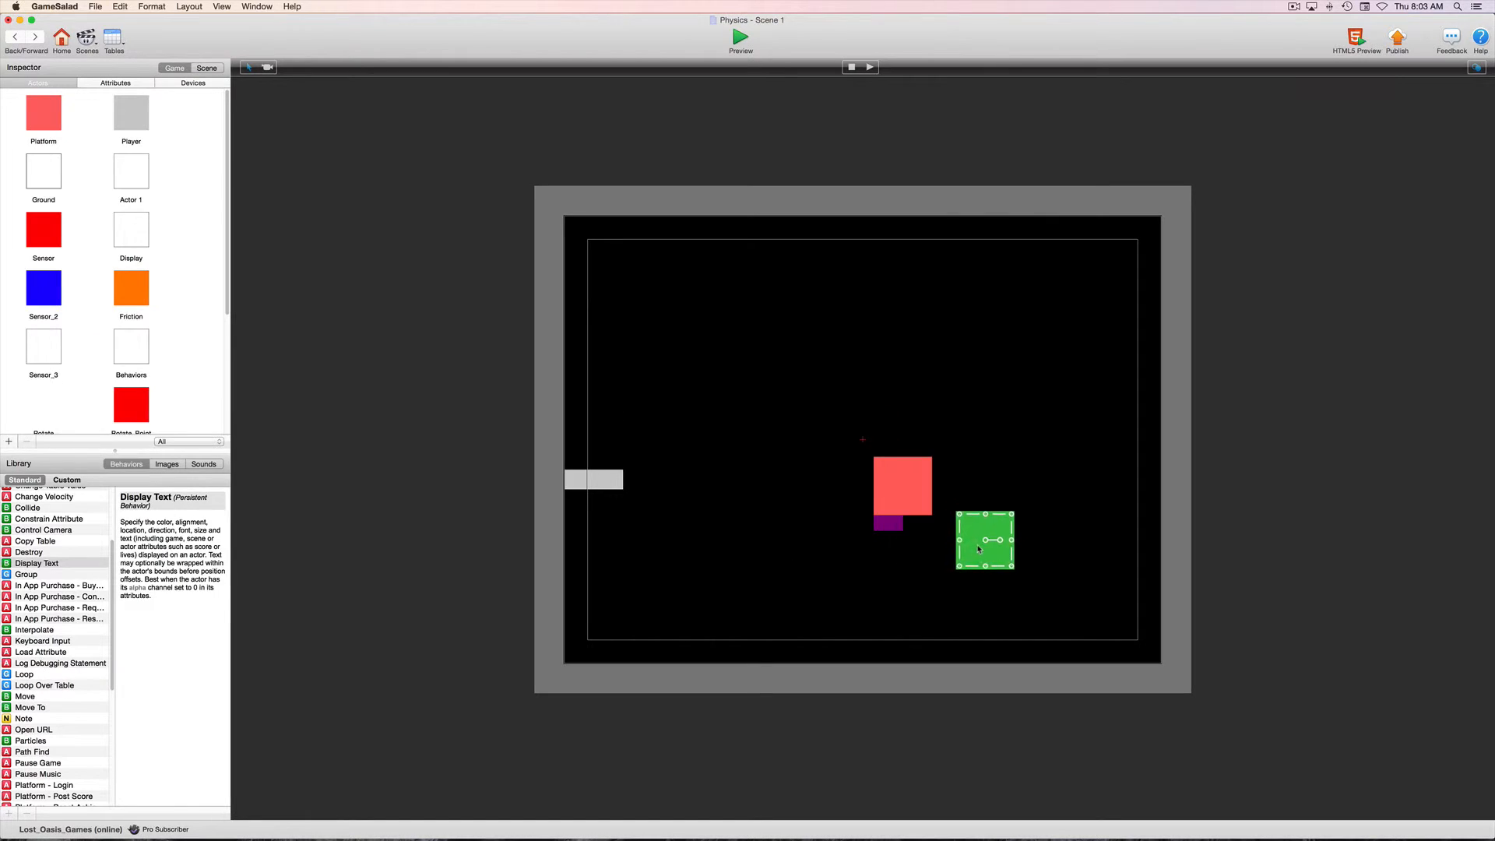
click(886, 525)
click(969, 543)
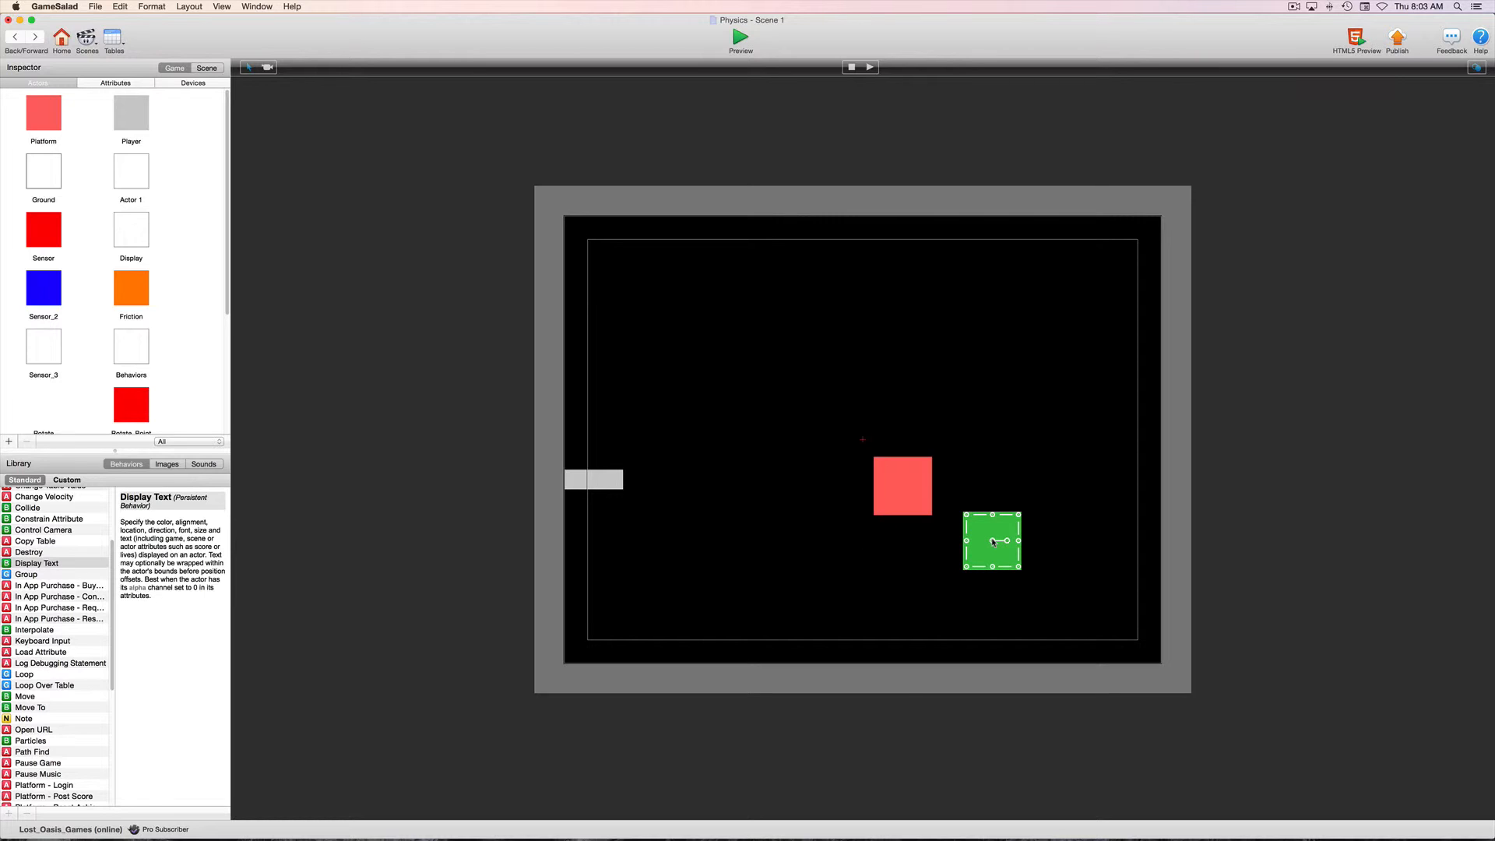
mouse_move(993, 541)
mouse_down()
mouse_move(904, 553)
mouse_move(964, 547)
mouse_up()
Step: Move the red Platform so it rests centered on the seam between the two green blocks
click(904, 486)
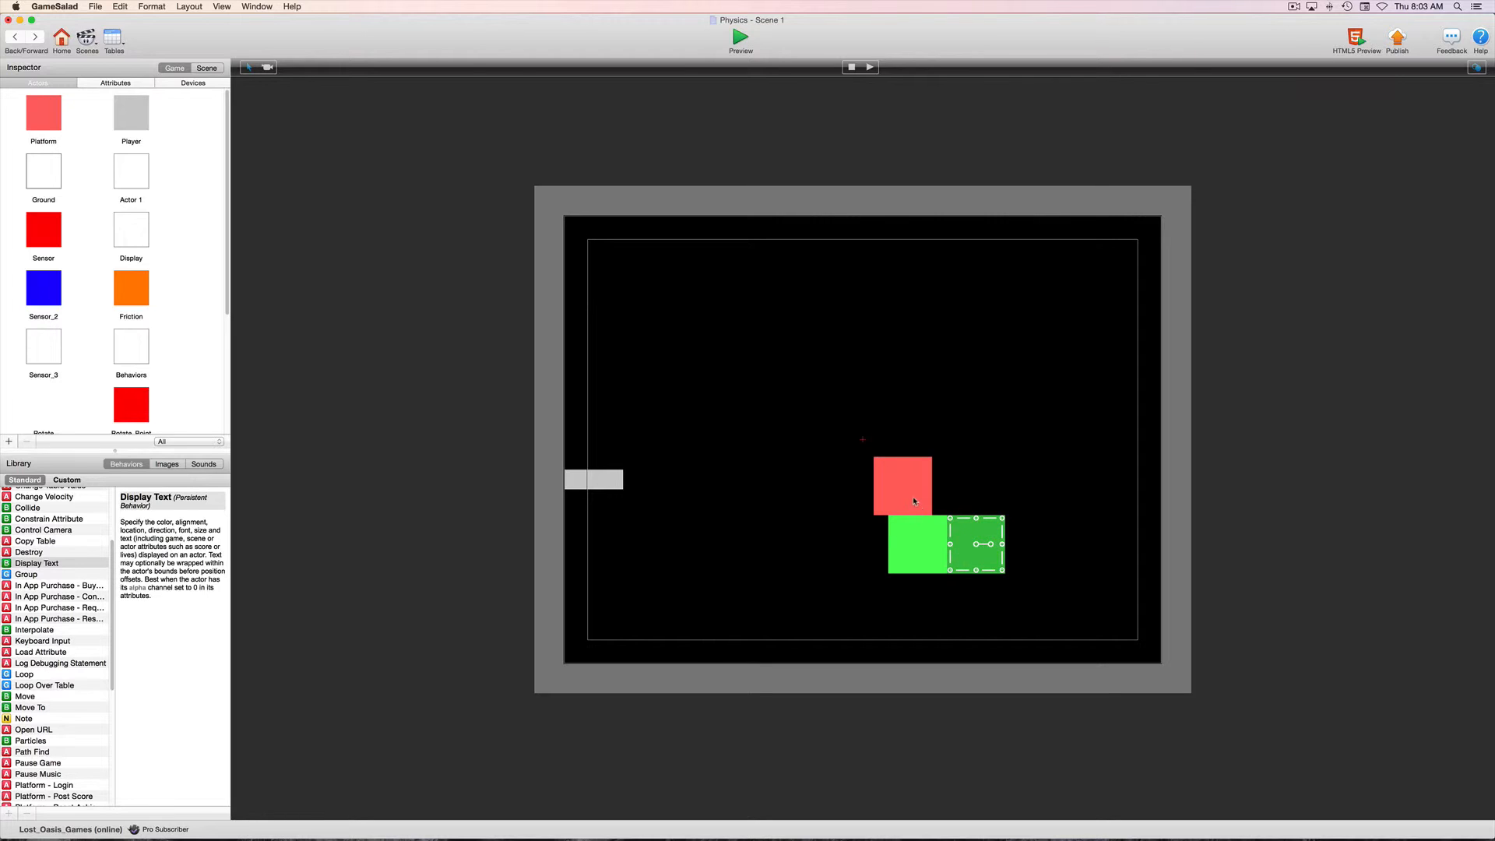
drag(915, 501, 951, 492)
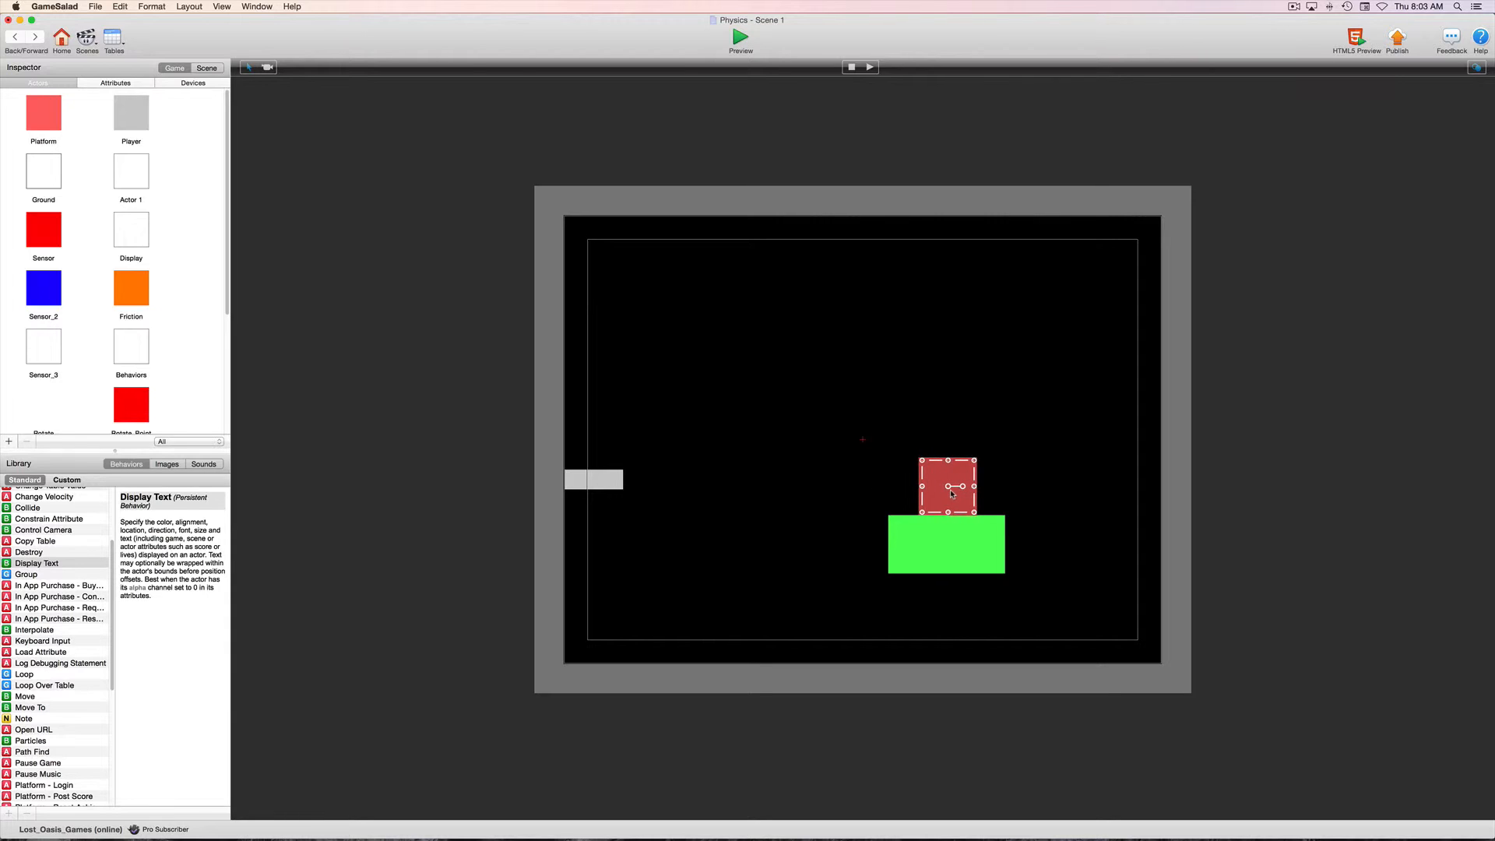
click(953, 542)
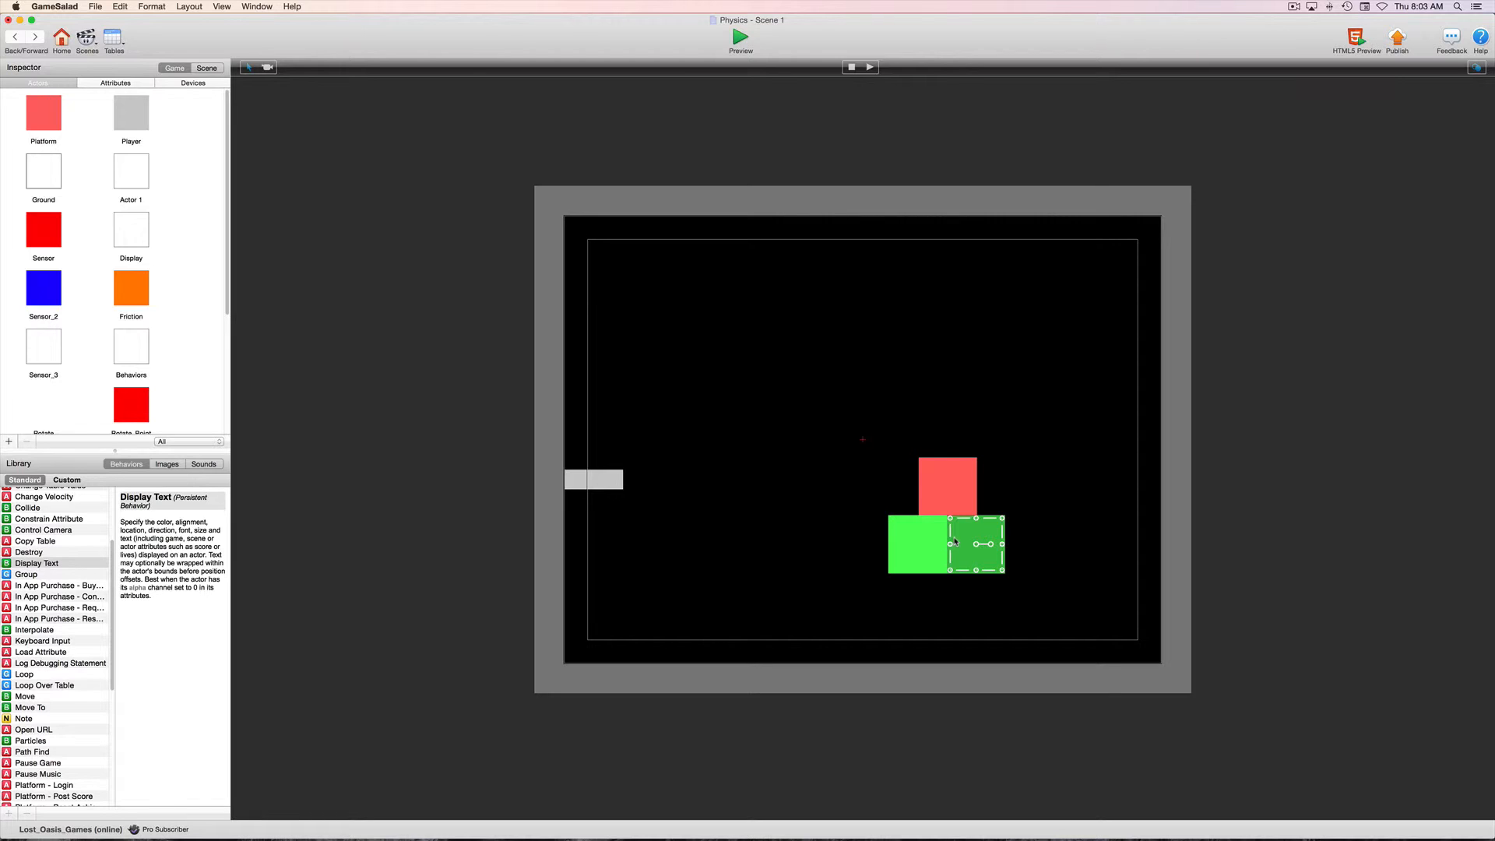
click(954, 503)
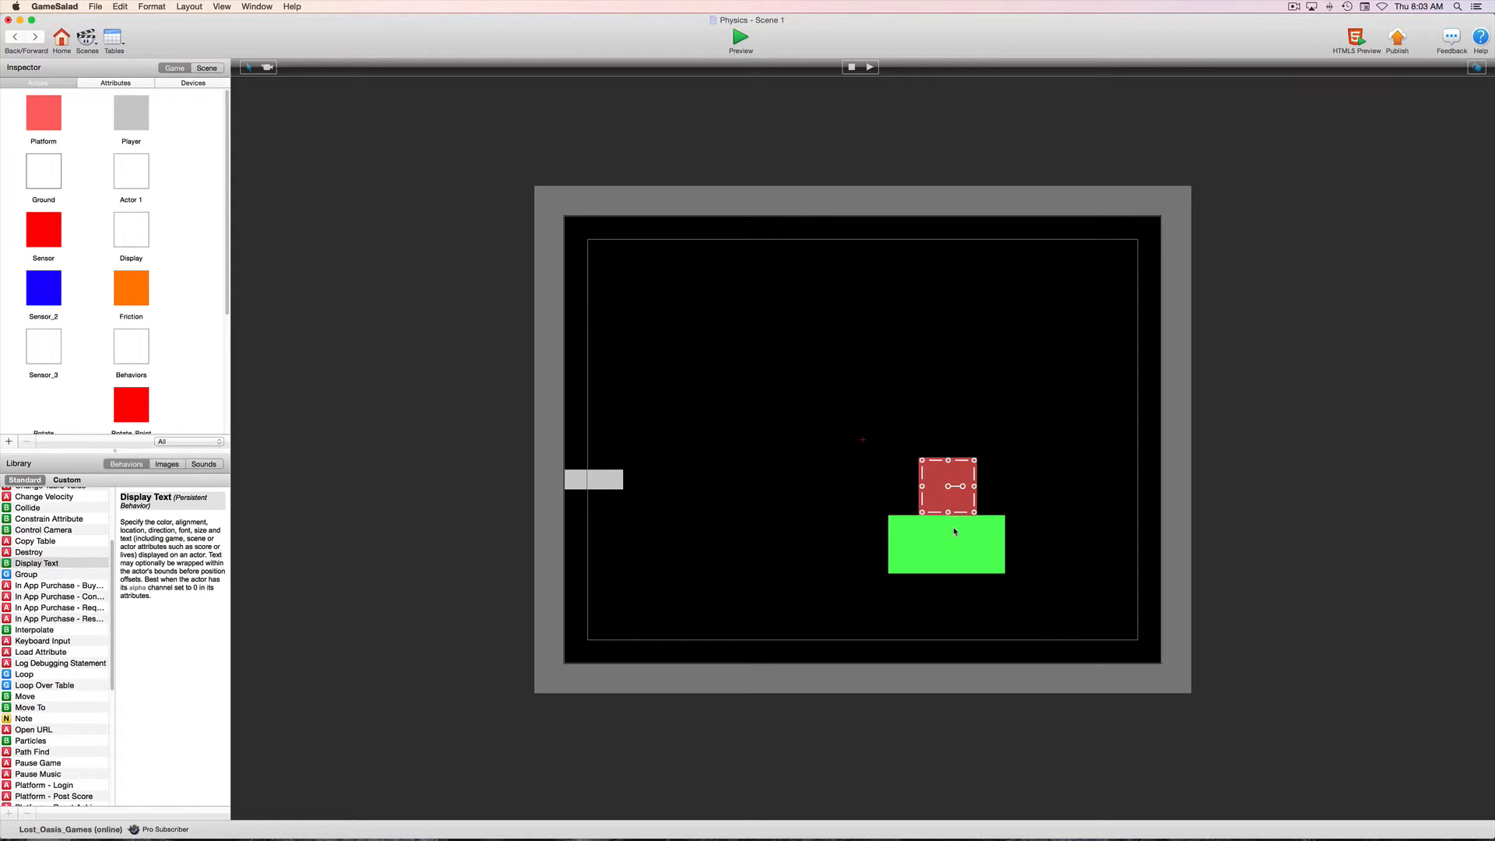
Step: Preview how bullets push the platform across the two green blocks, and return to the Platform in Scene 1
click(740, 37)
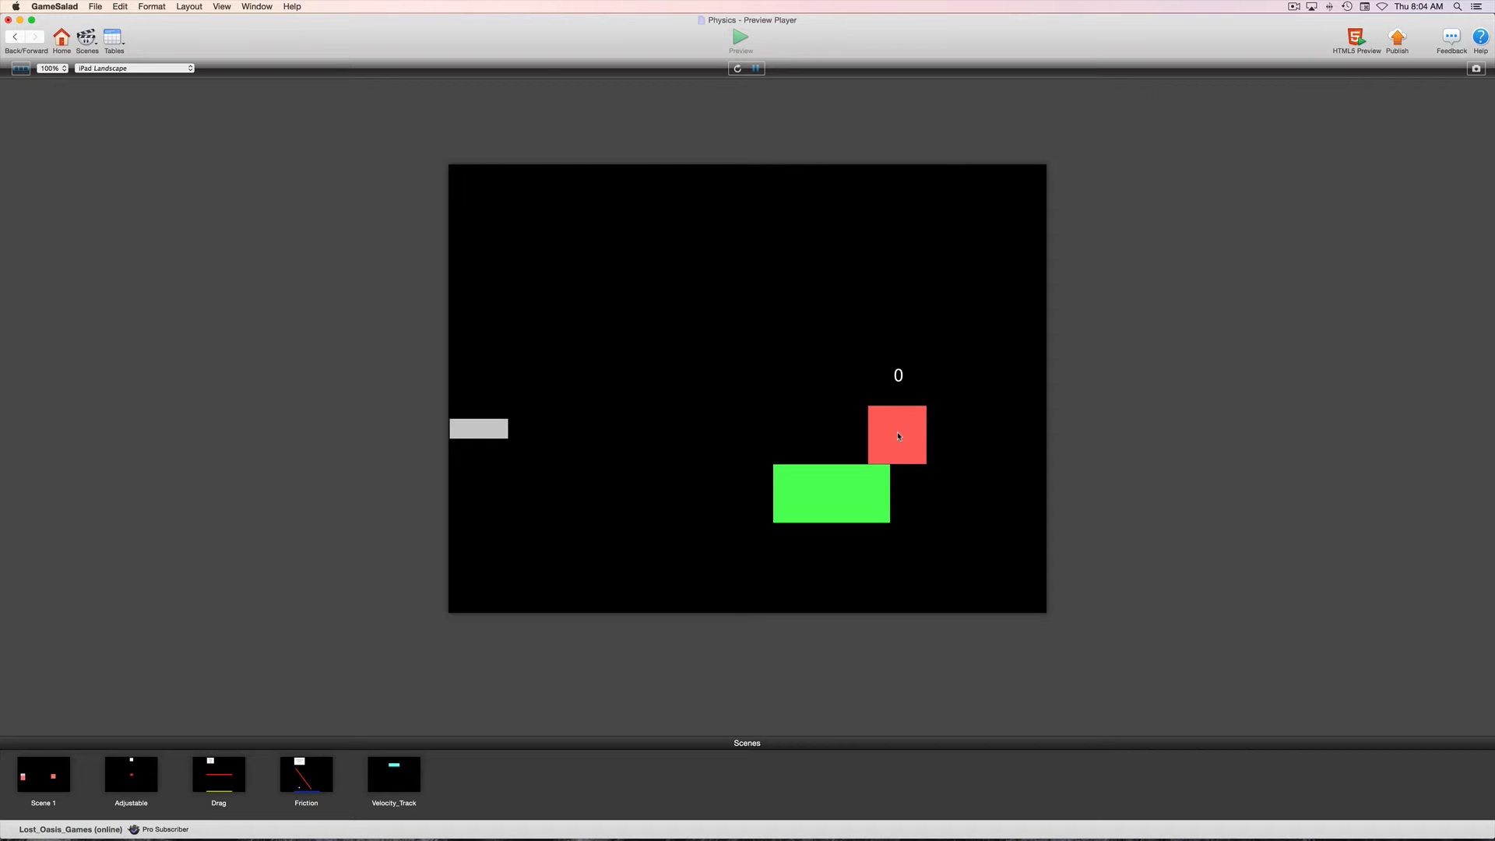
click(5, 38)
click(948, 487)
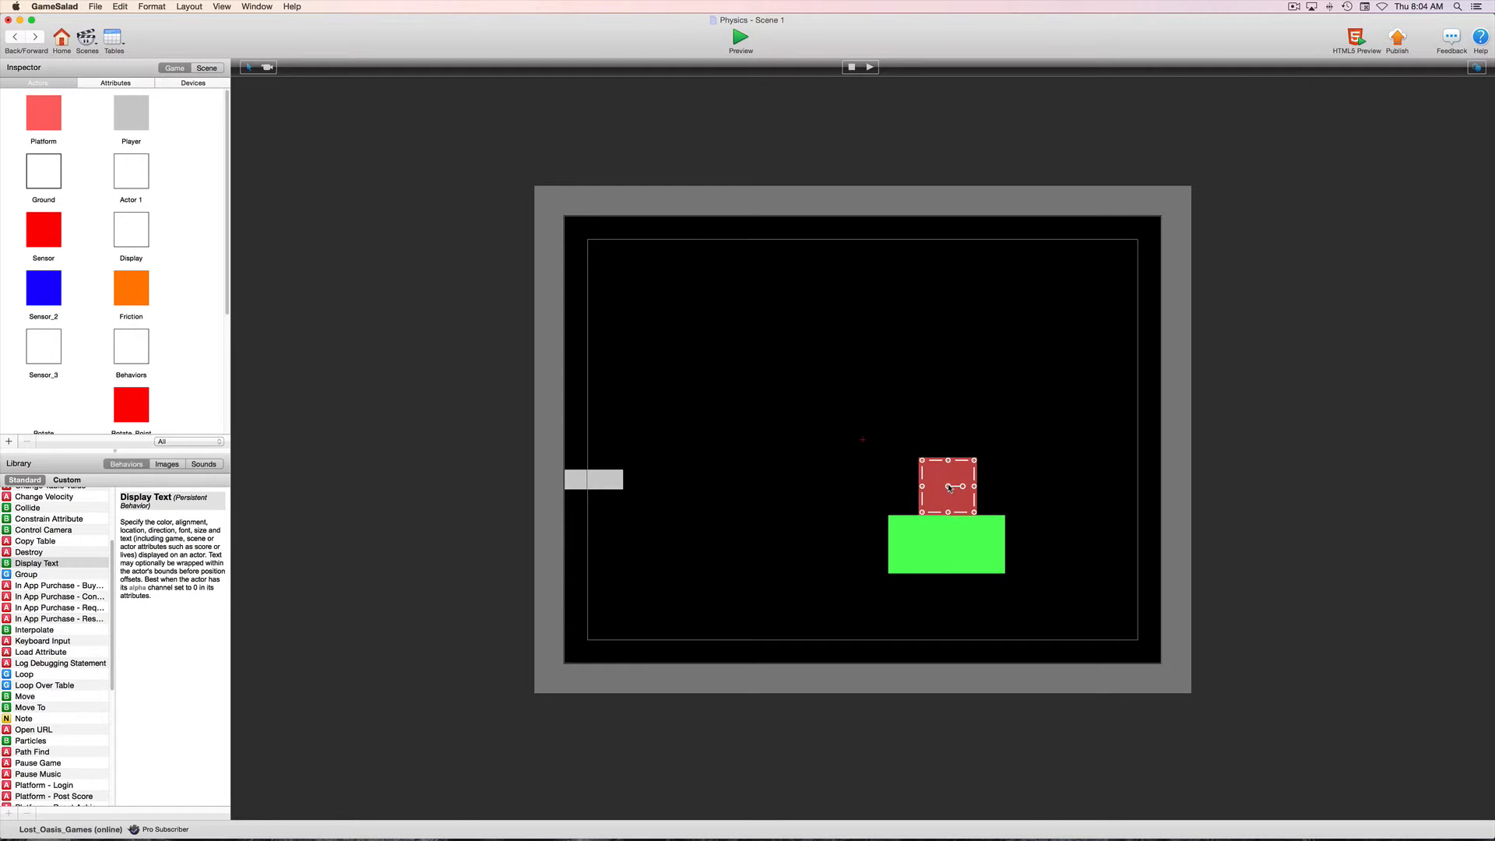
Step: Nudge the red Platform slightly to the right on the green blocks, and set the Bullet's Move speed to 1,000
drag(948, 487, 951, 488)
scroll(175, 343, down, 5)
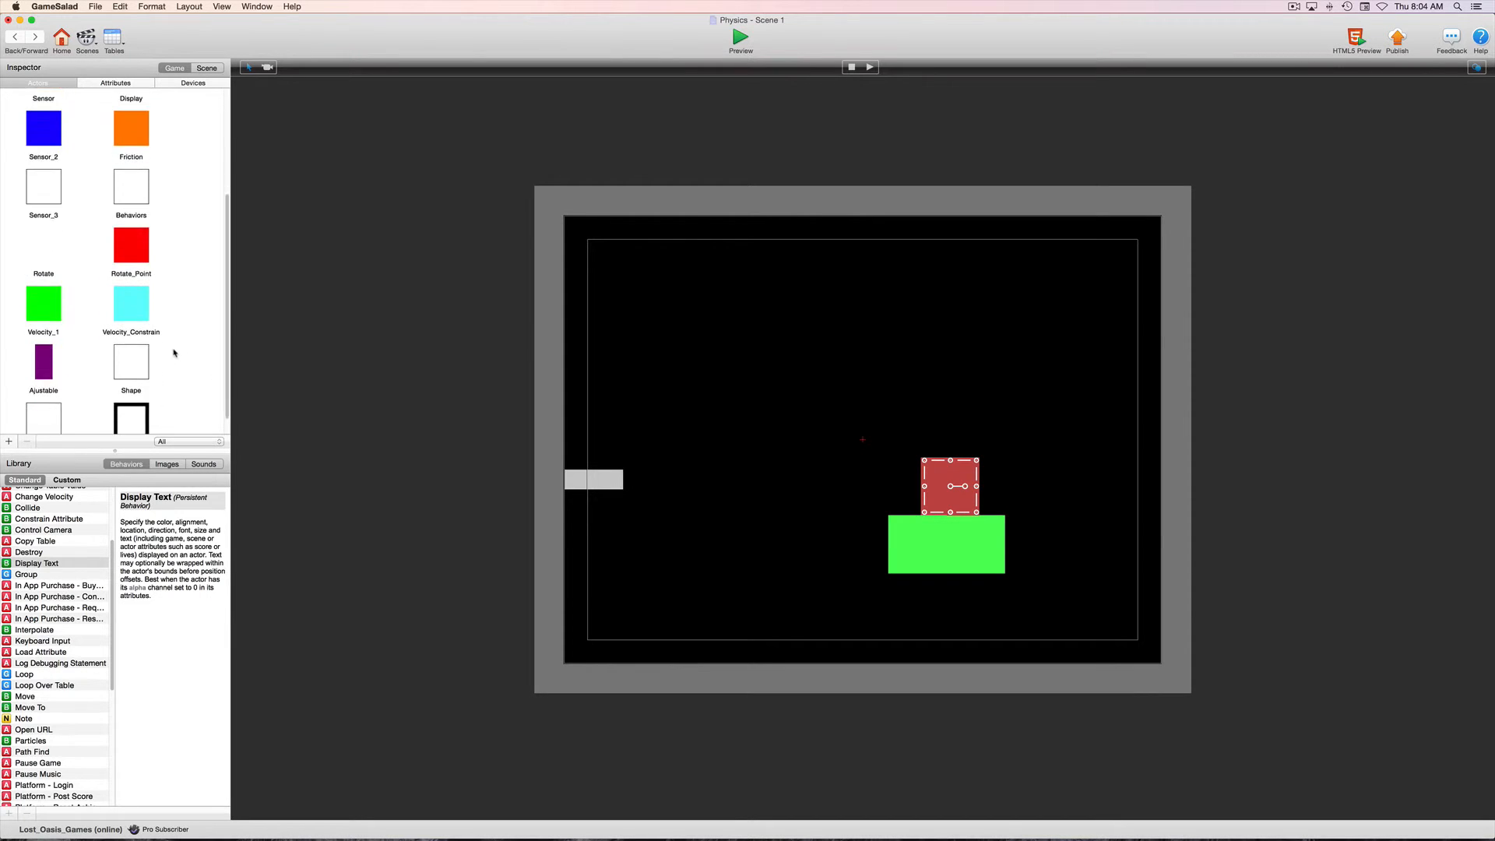
click(132, 401)
double_click(137, 400)
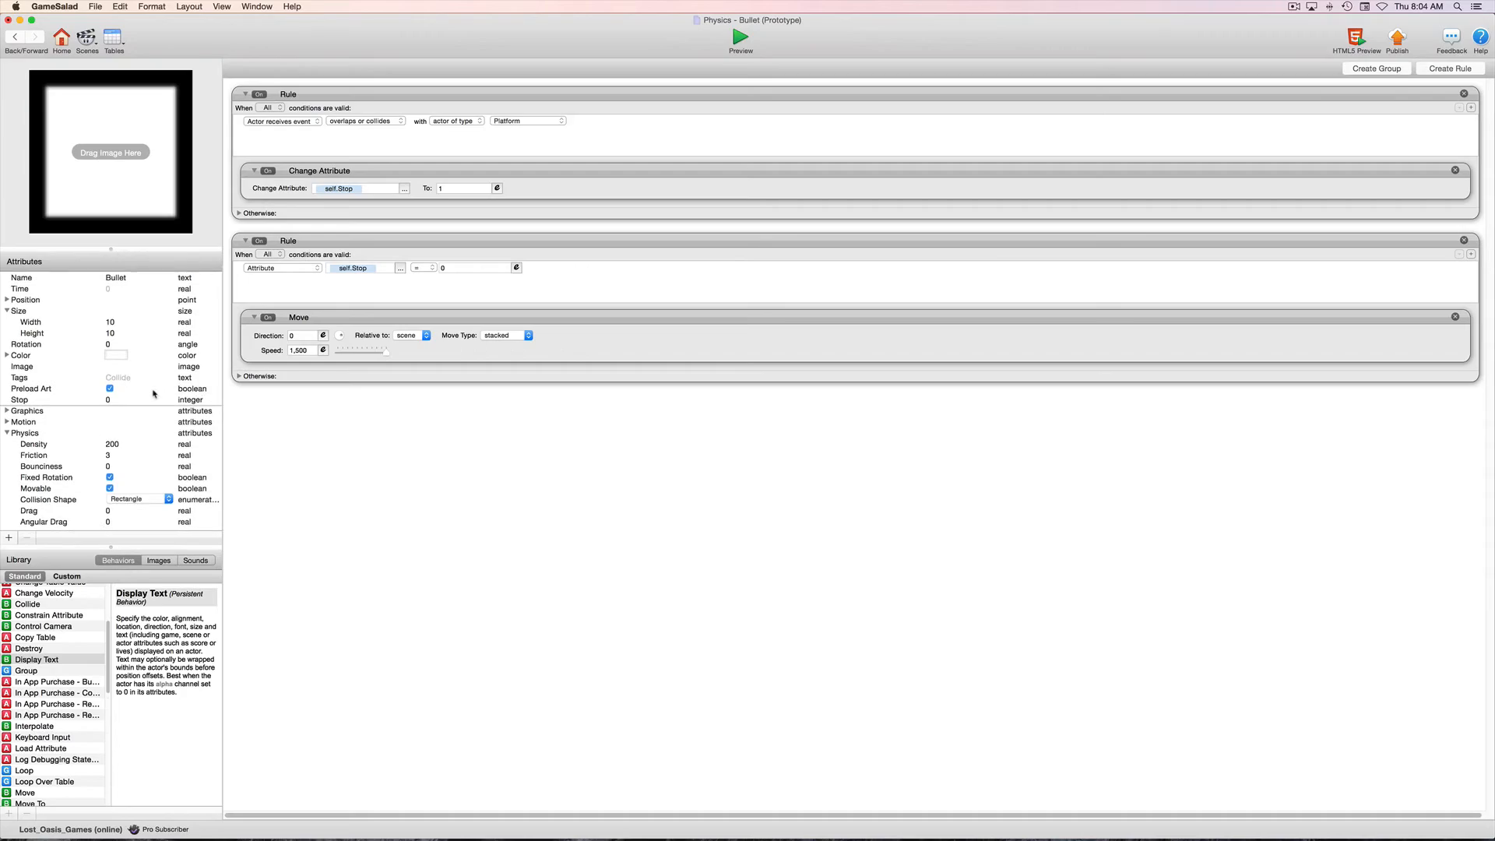
click(302, 351)
text(1)
key(Return)
Step: Preview how the bullets push the platform at the new speed, and return to Scene 1
click(735, 39)
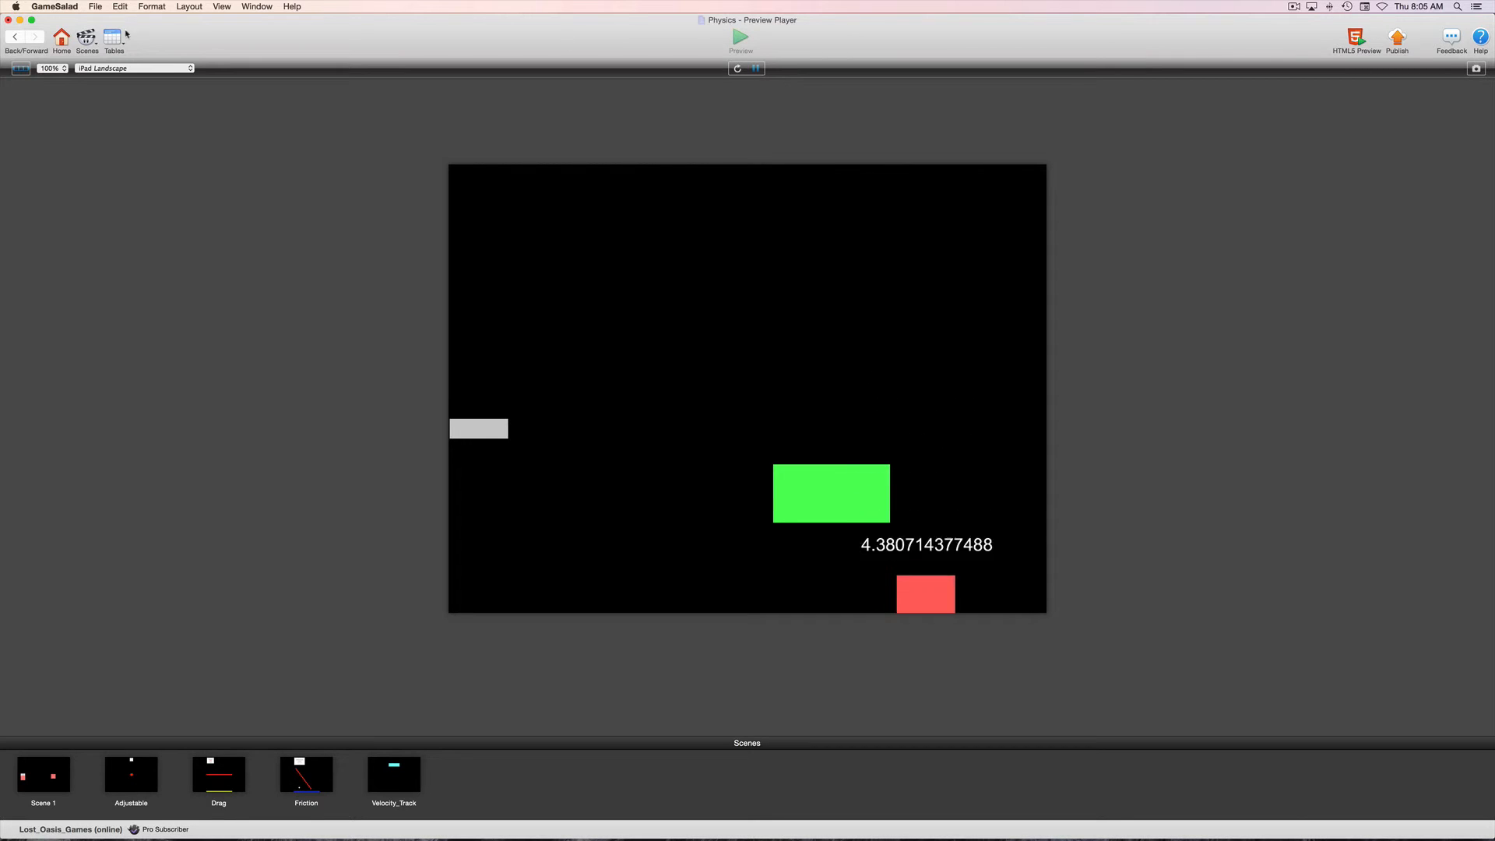
click(14, 38)
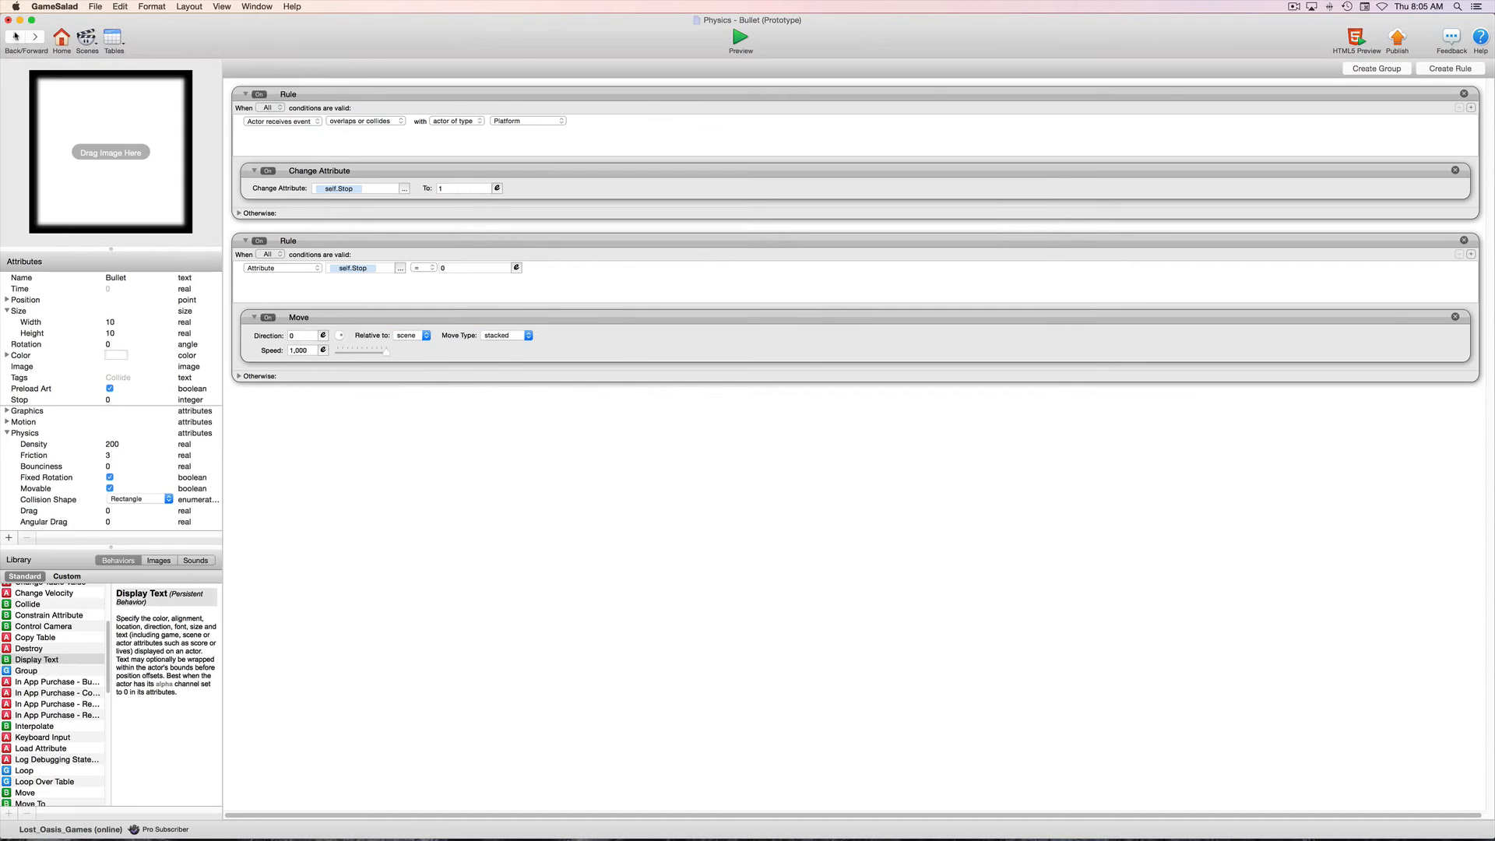
click(14, 37)
Step: Turn off Fixed Rotation for the red Platform instance in Scene 1, and start a preview
click(958, 488)
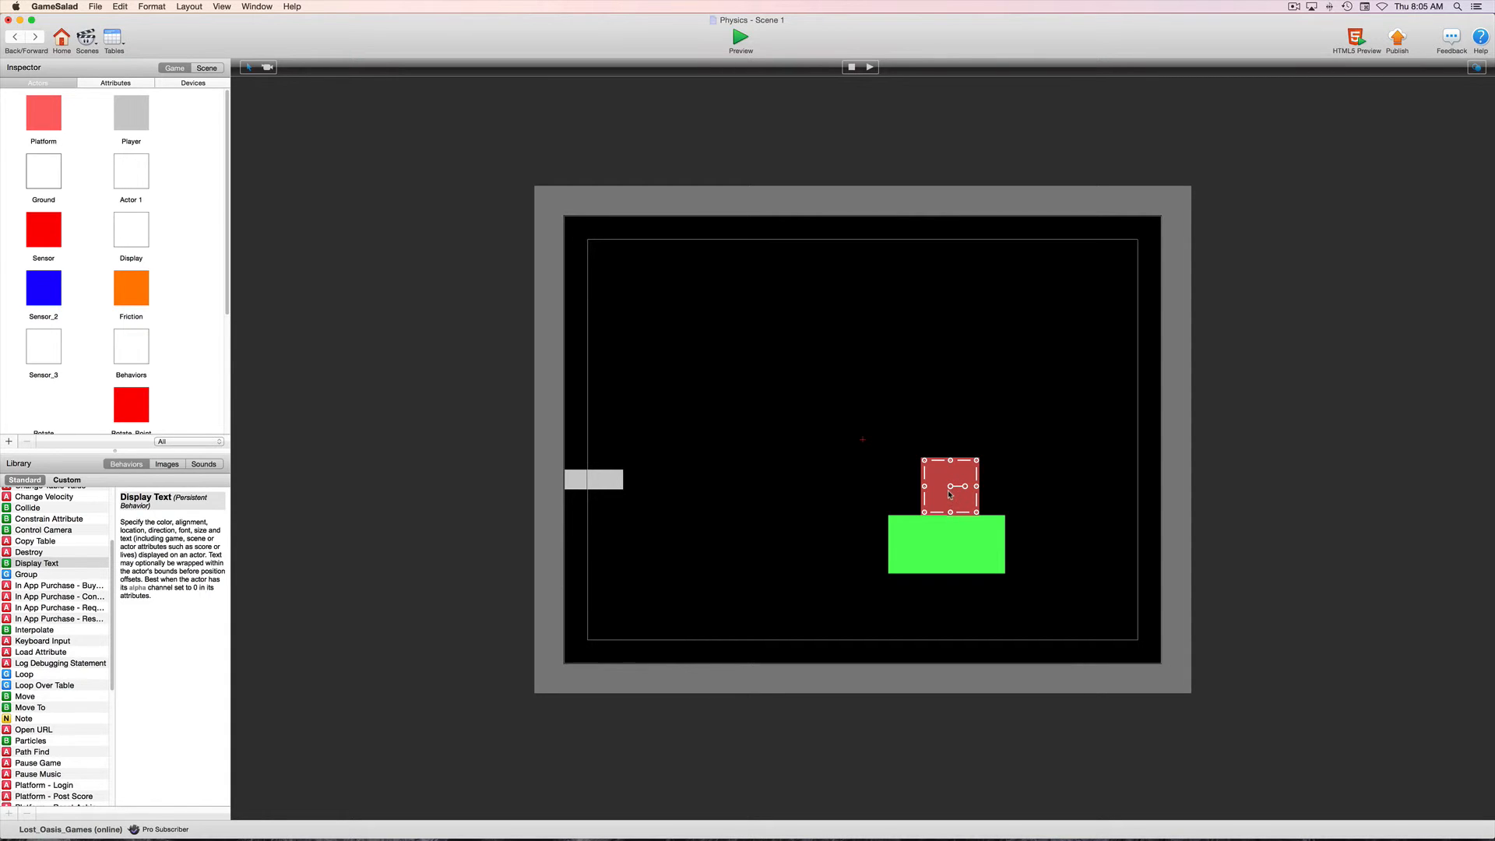
double_click(949, 494)
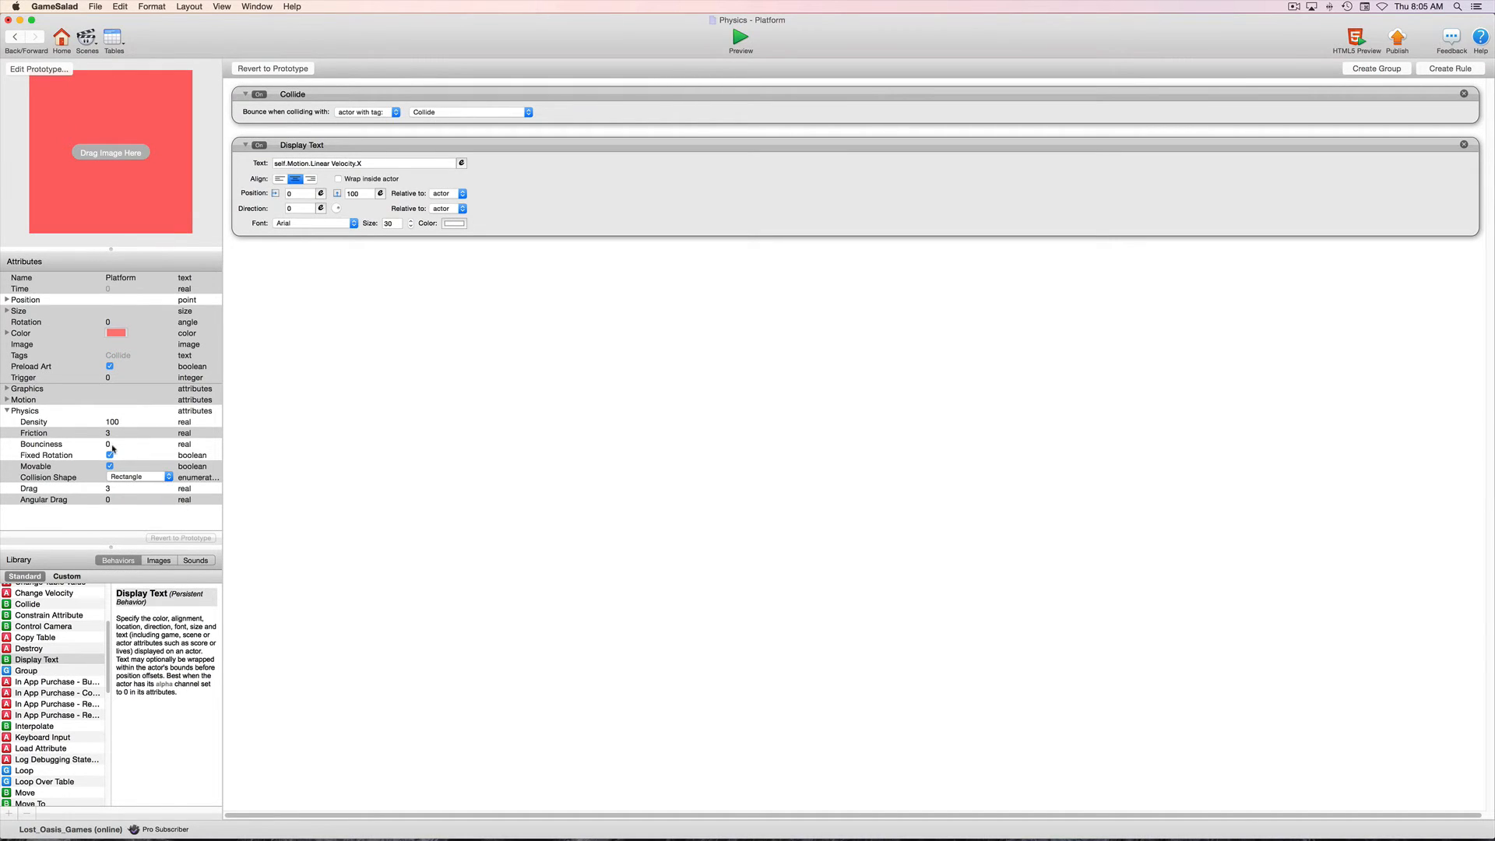
click(740, 39)
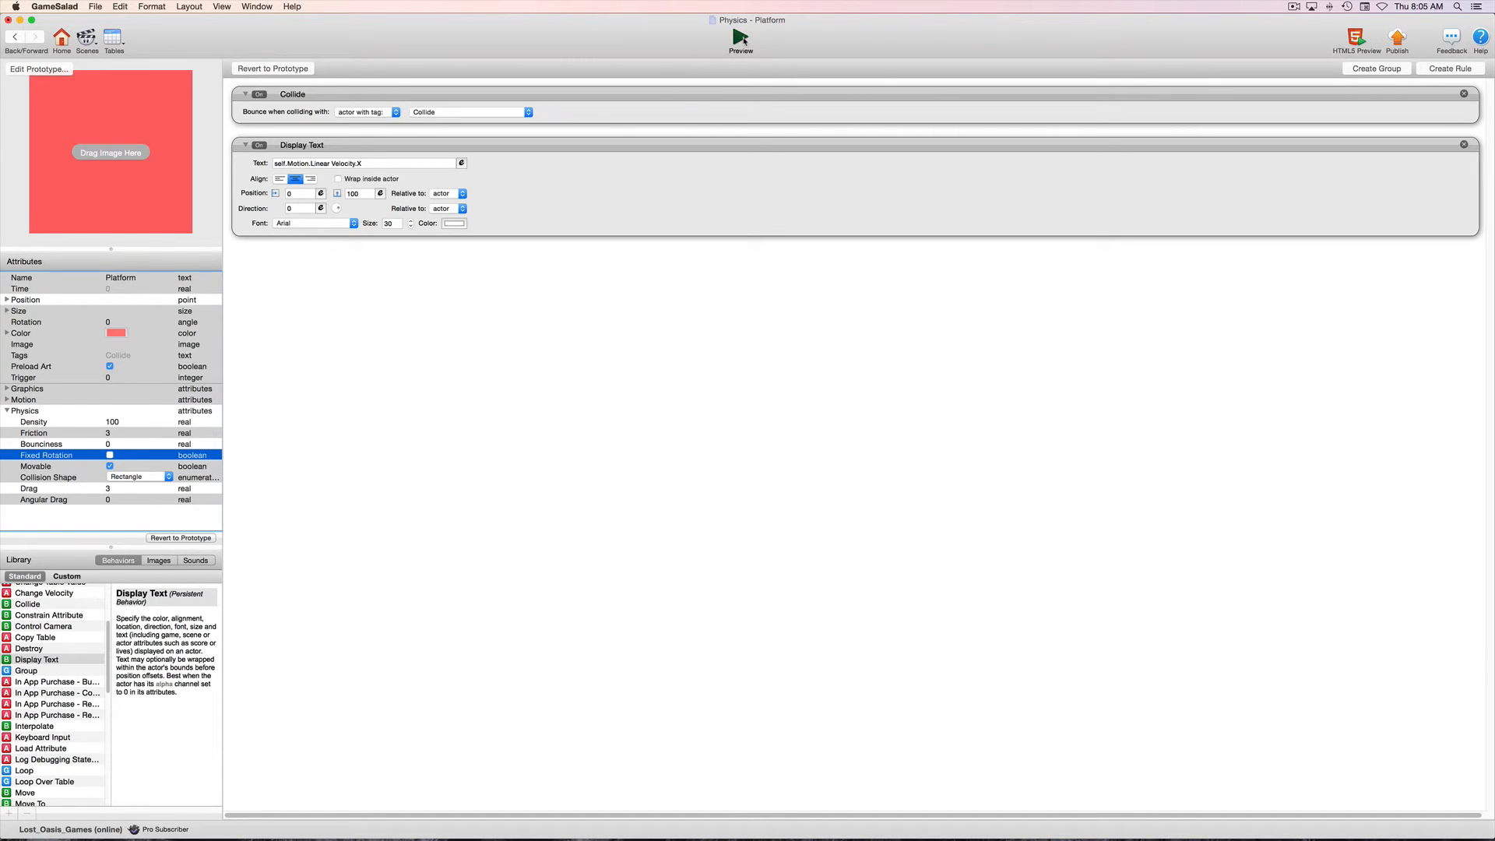
Step: Fire bullets at the freely rotating platform in the preview, and return to Scene 1
key(space)
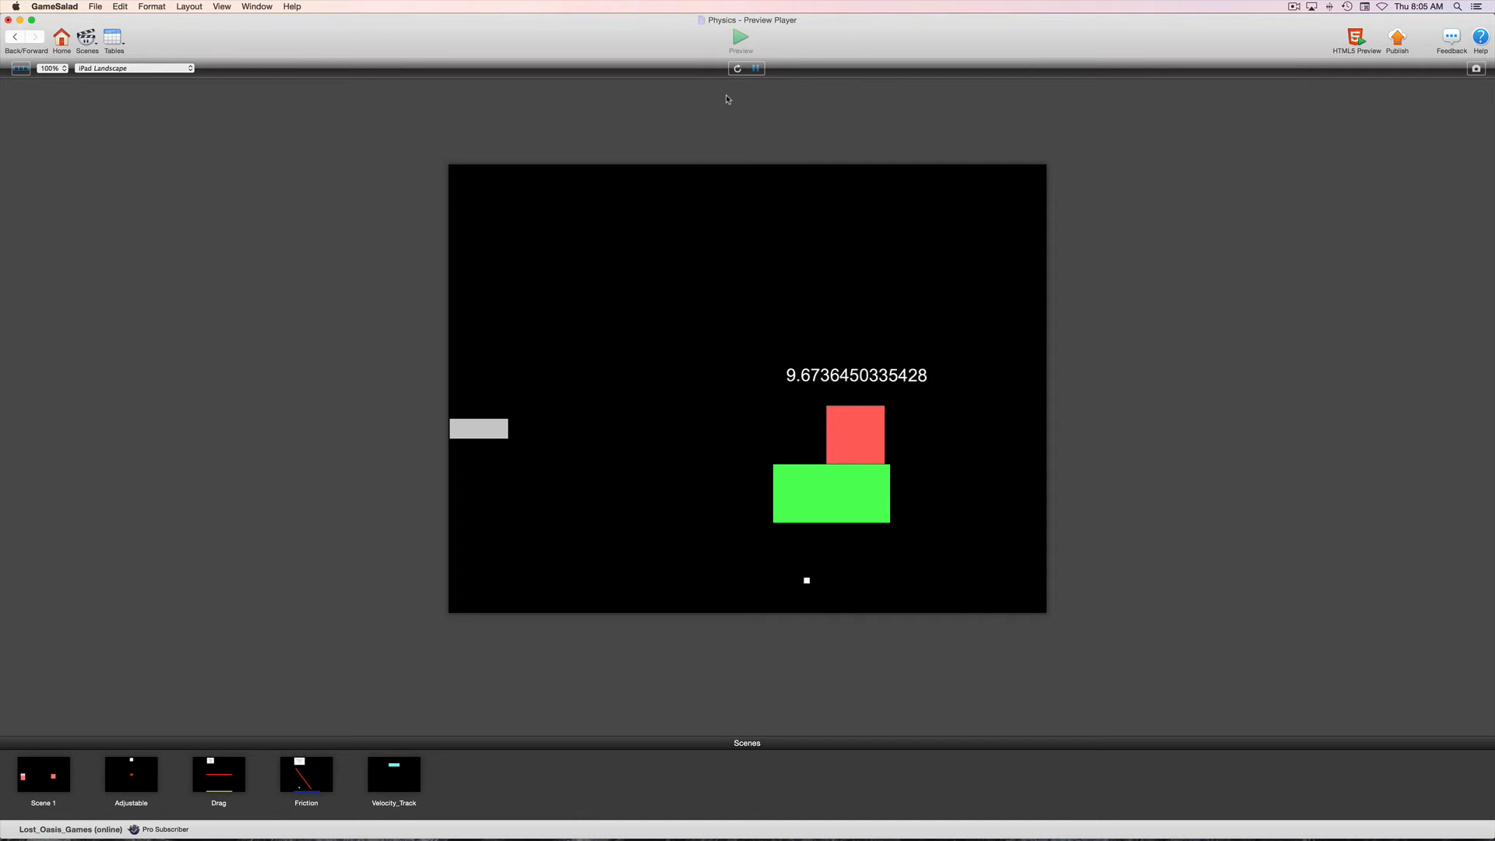
key(space)
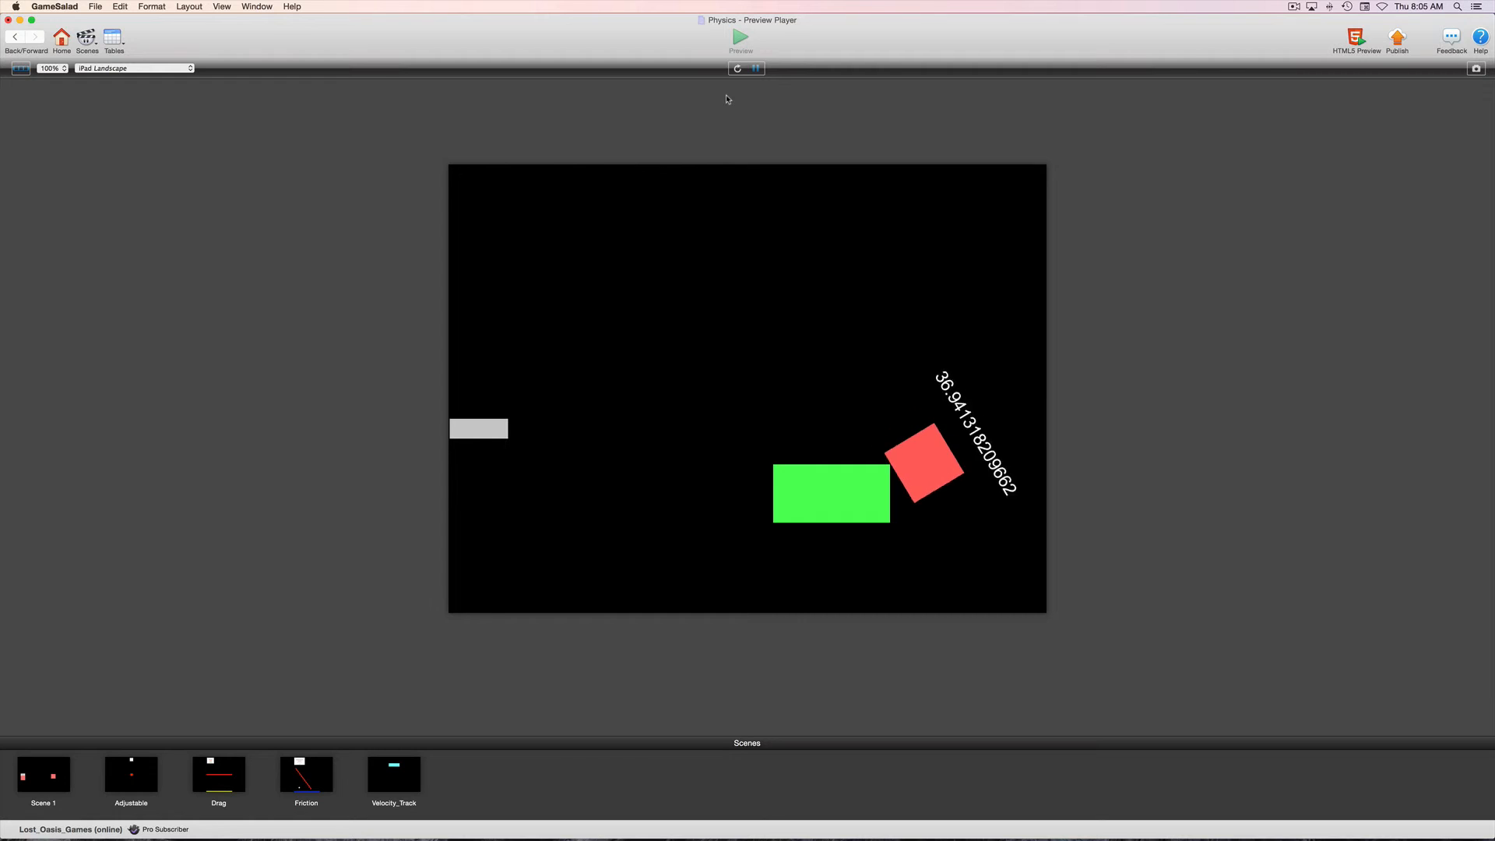
click(12, 38)
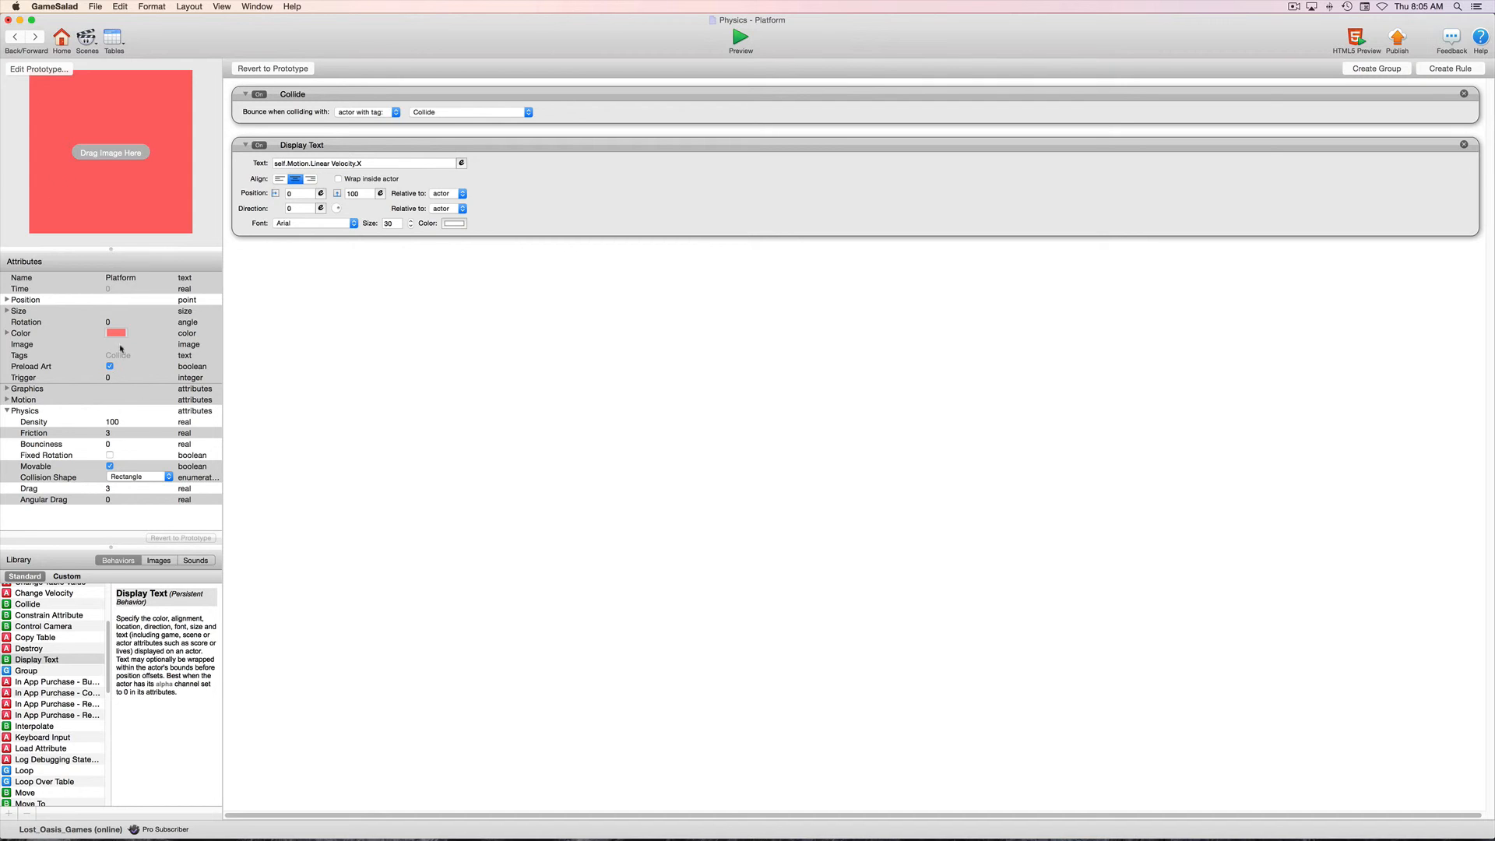
click(14, 40)
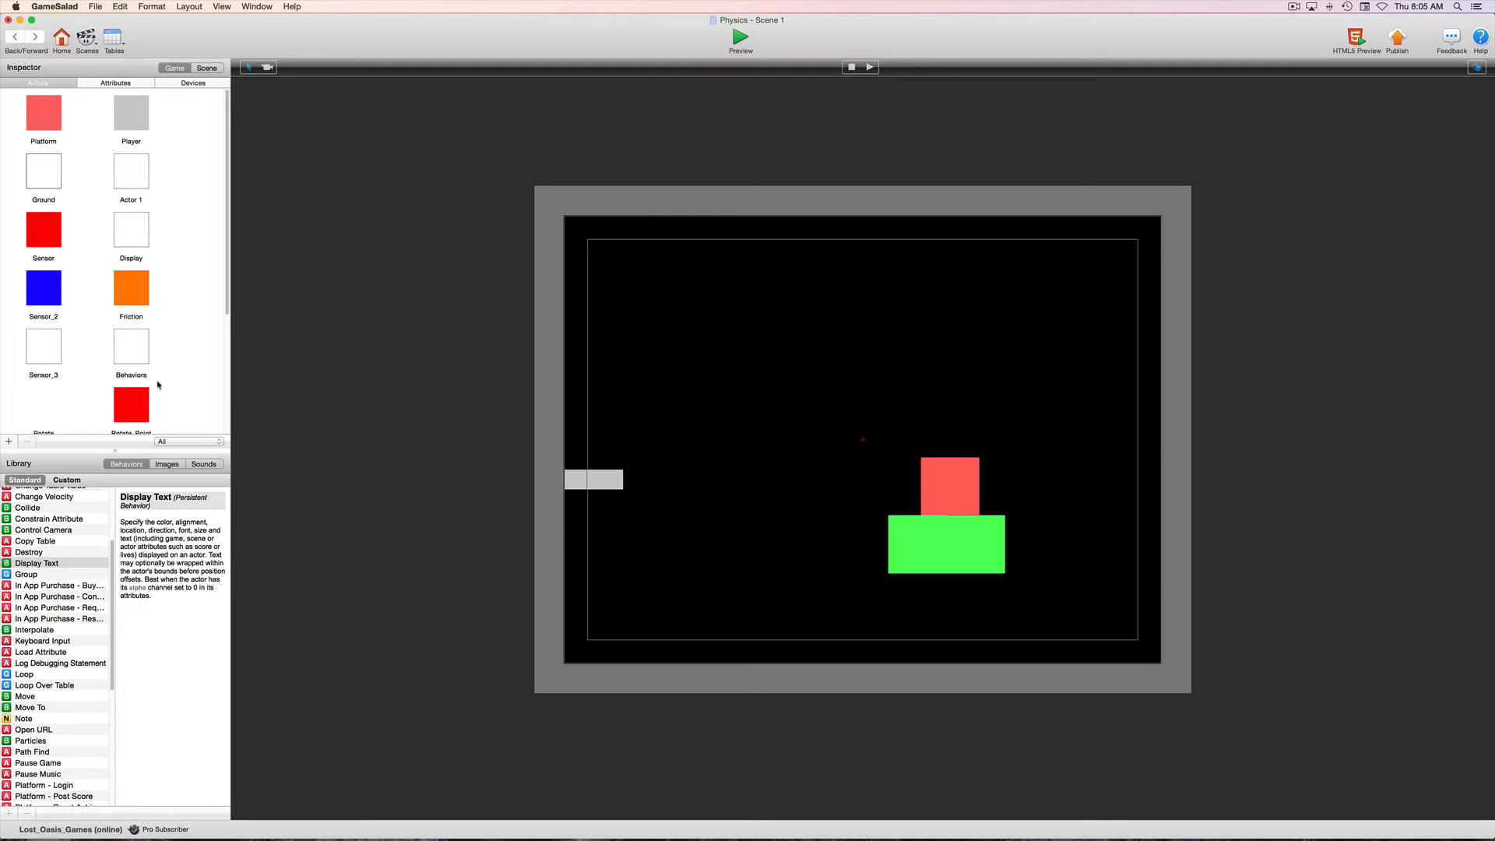
Step: Set the density of the red Platform instance to 50
double_click(956, 471)
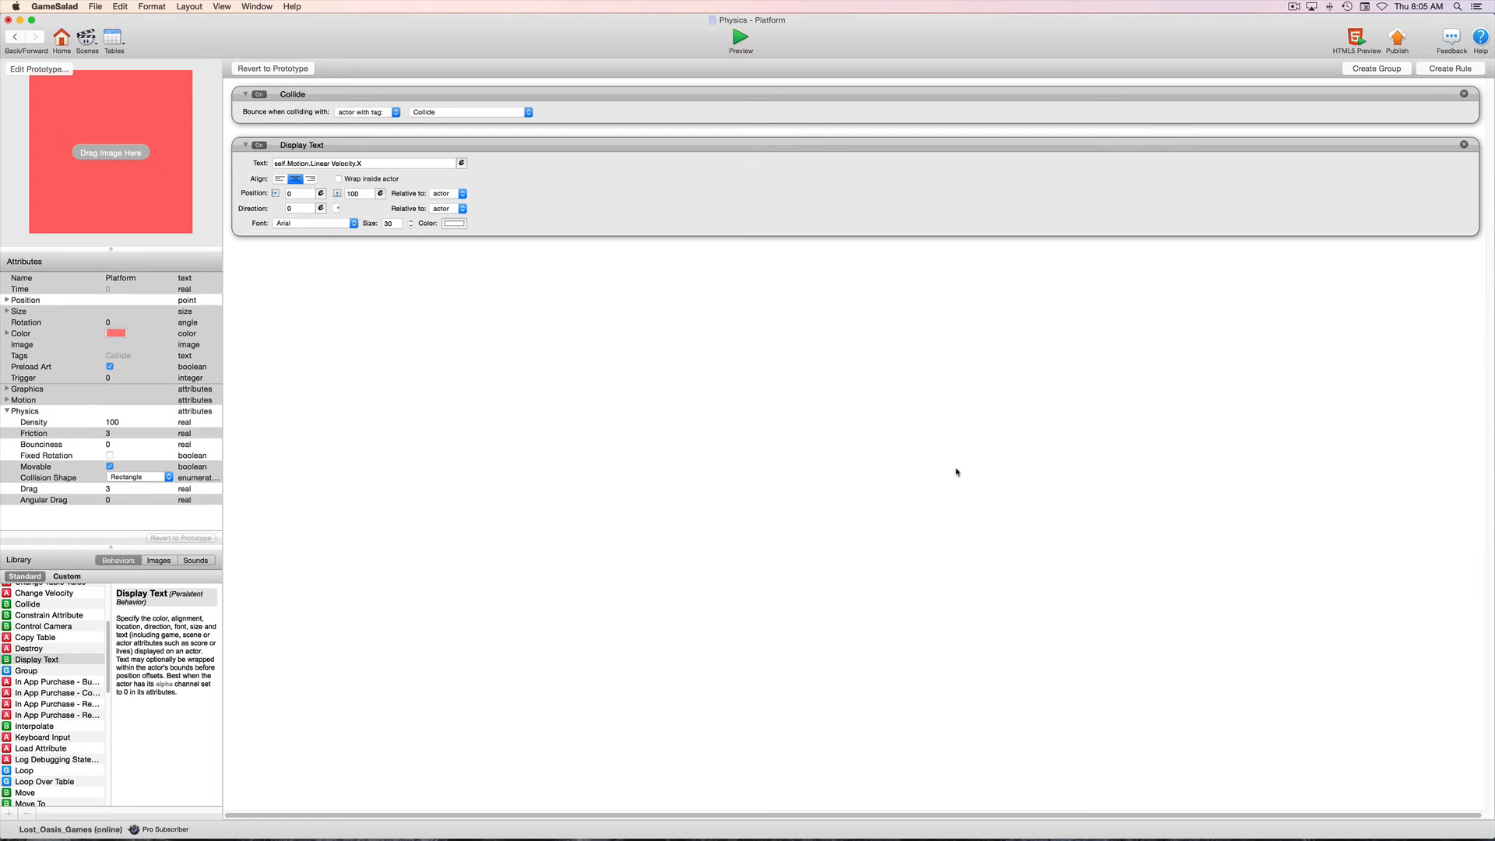
double_click(119, 423)
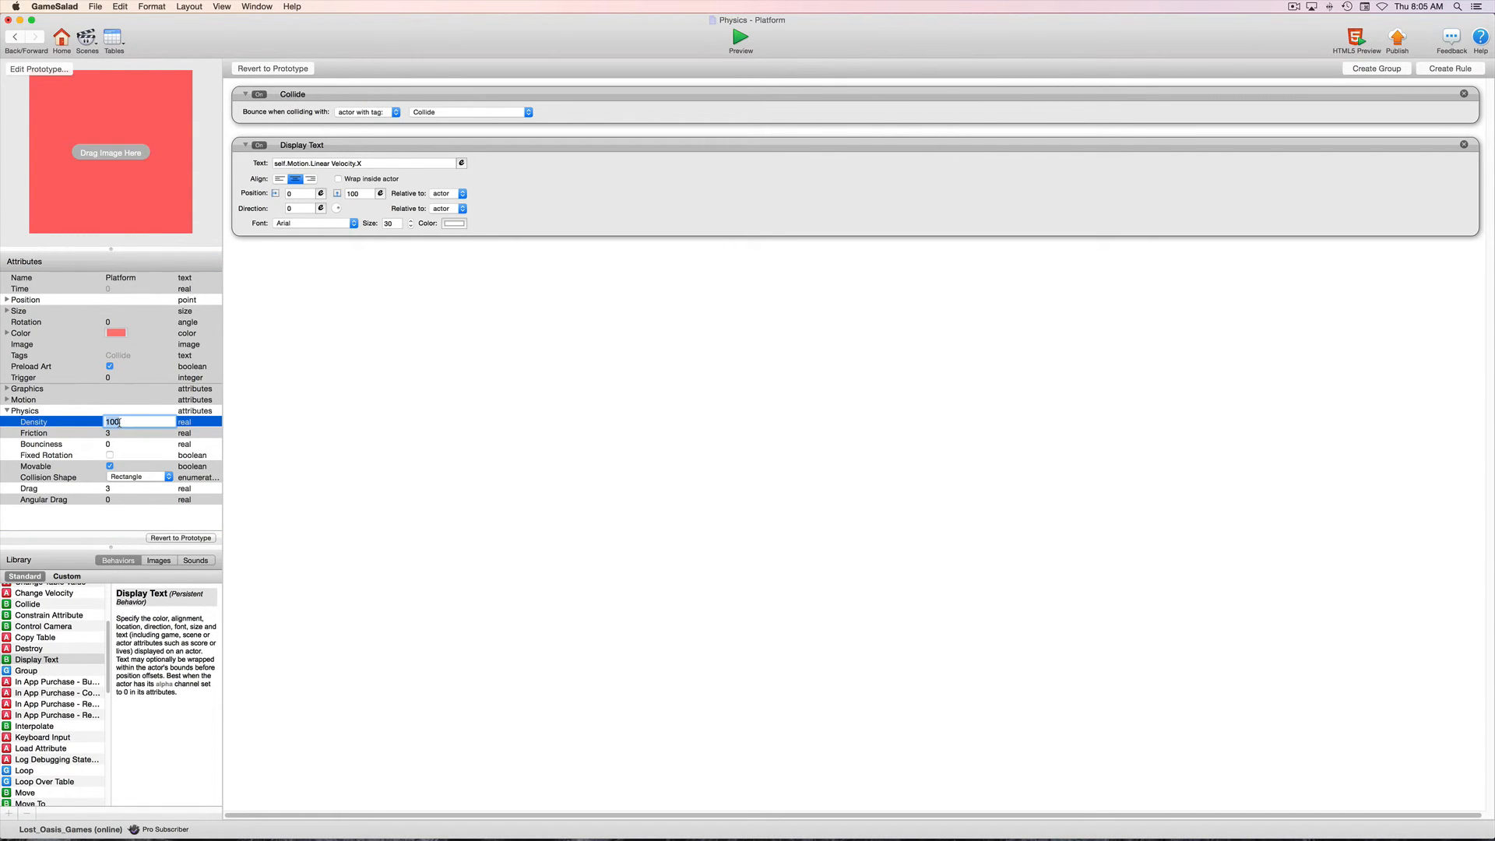
text(50)
key(Tab)
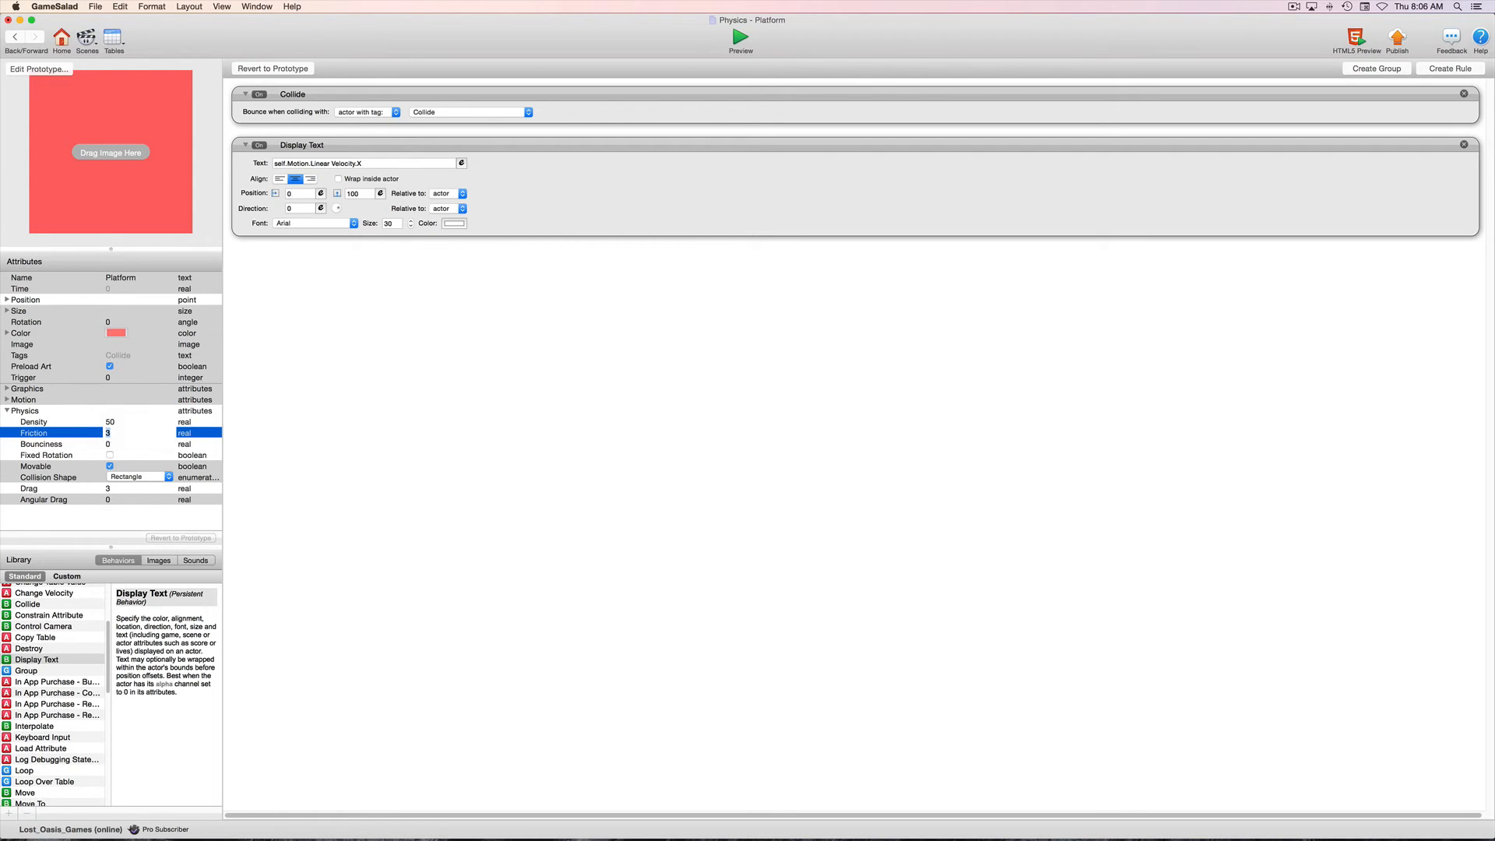
Step: Preview how the bullets move the less dense platform, and return to Scene 1
click(746, 36)
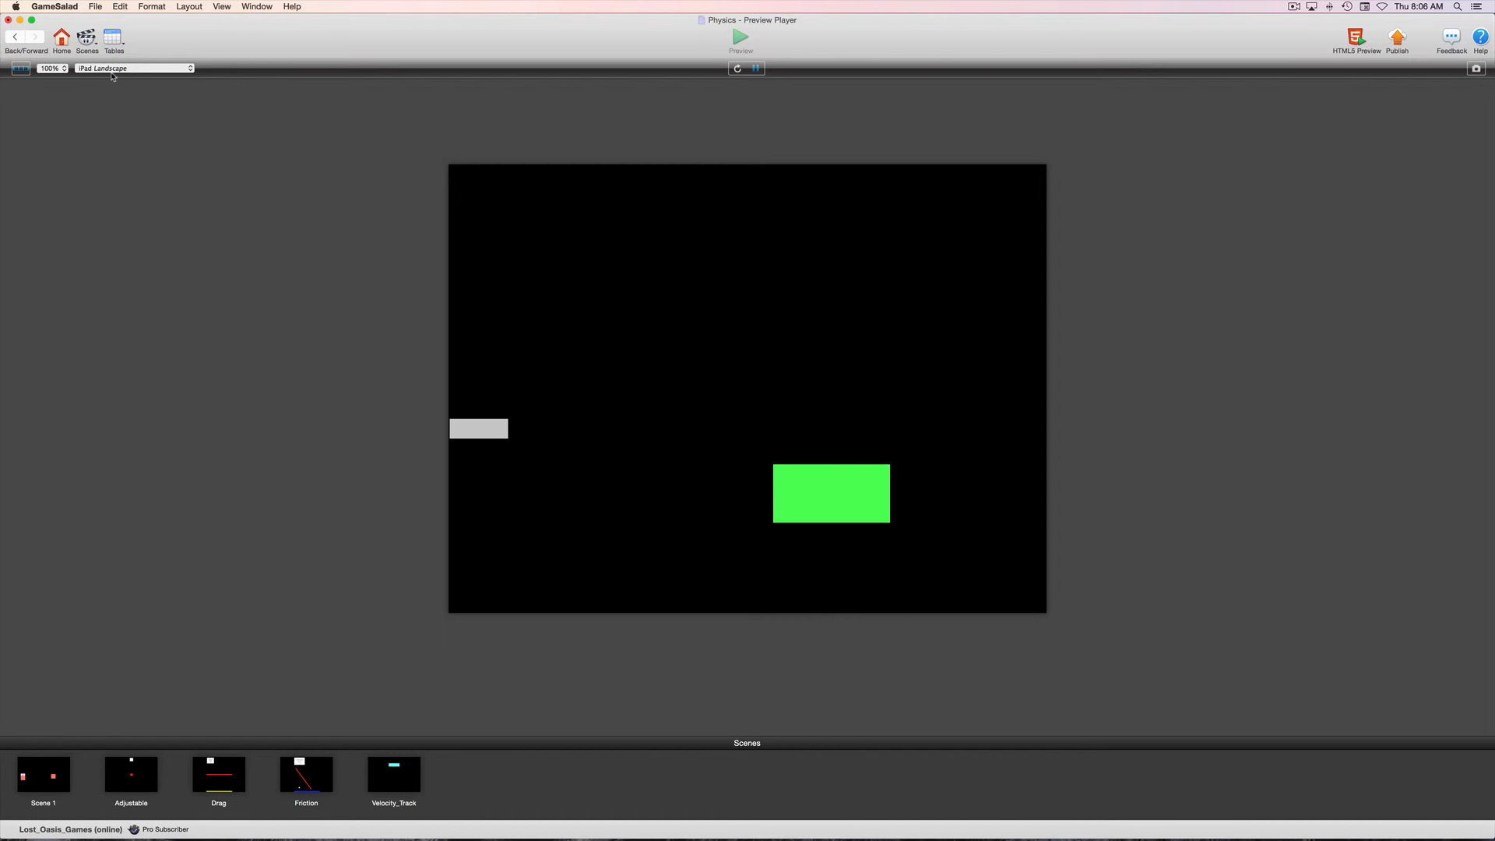
click(15, 36)
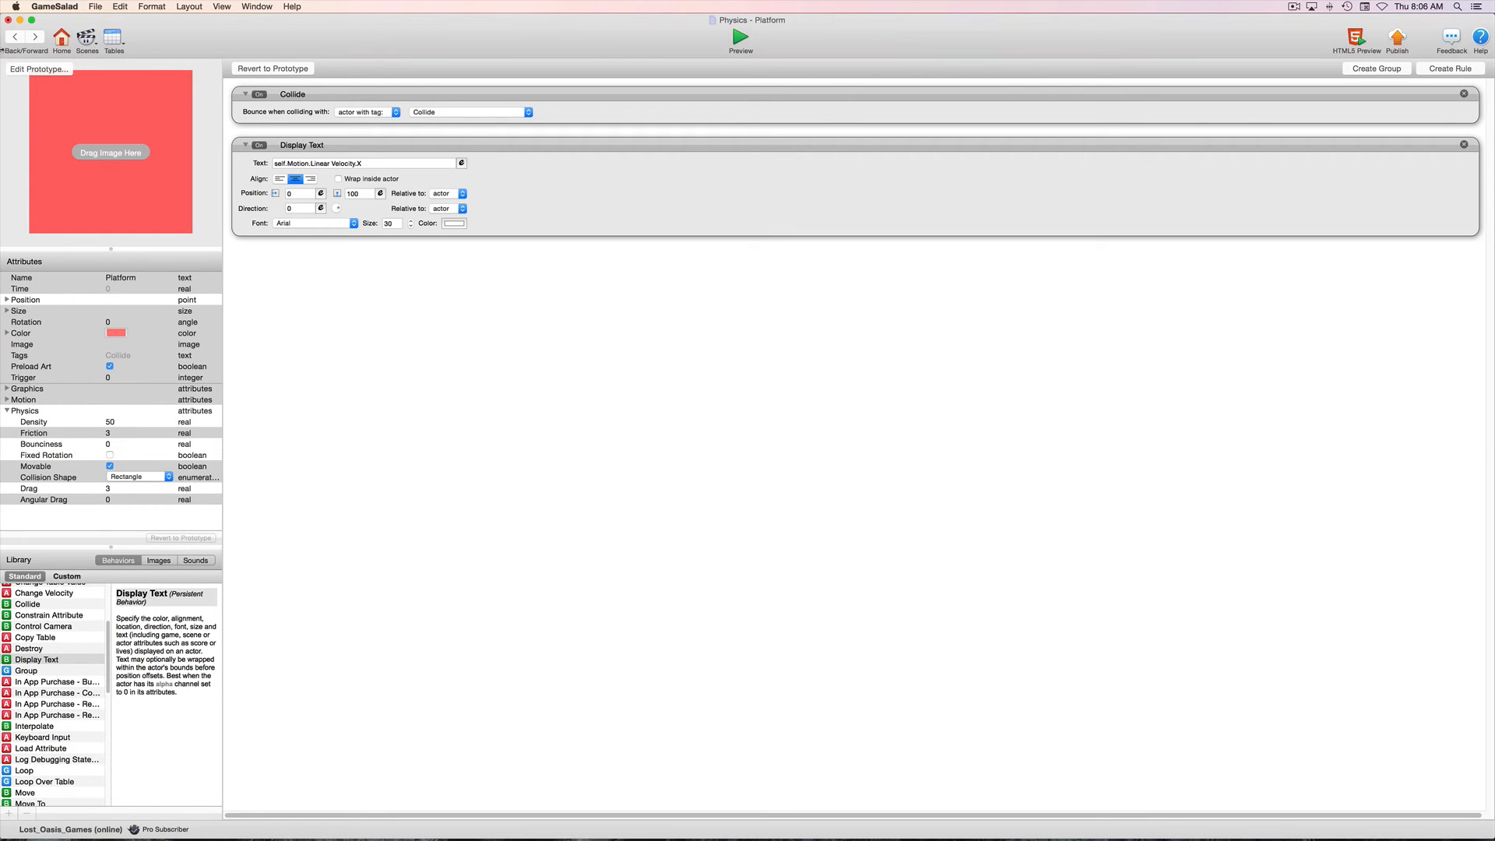
click(15, 37)
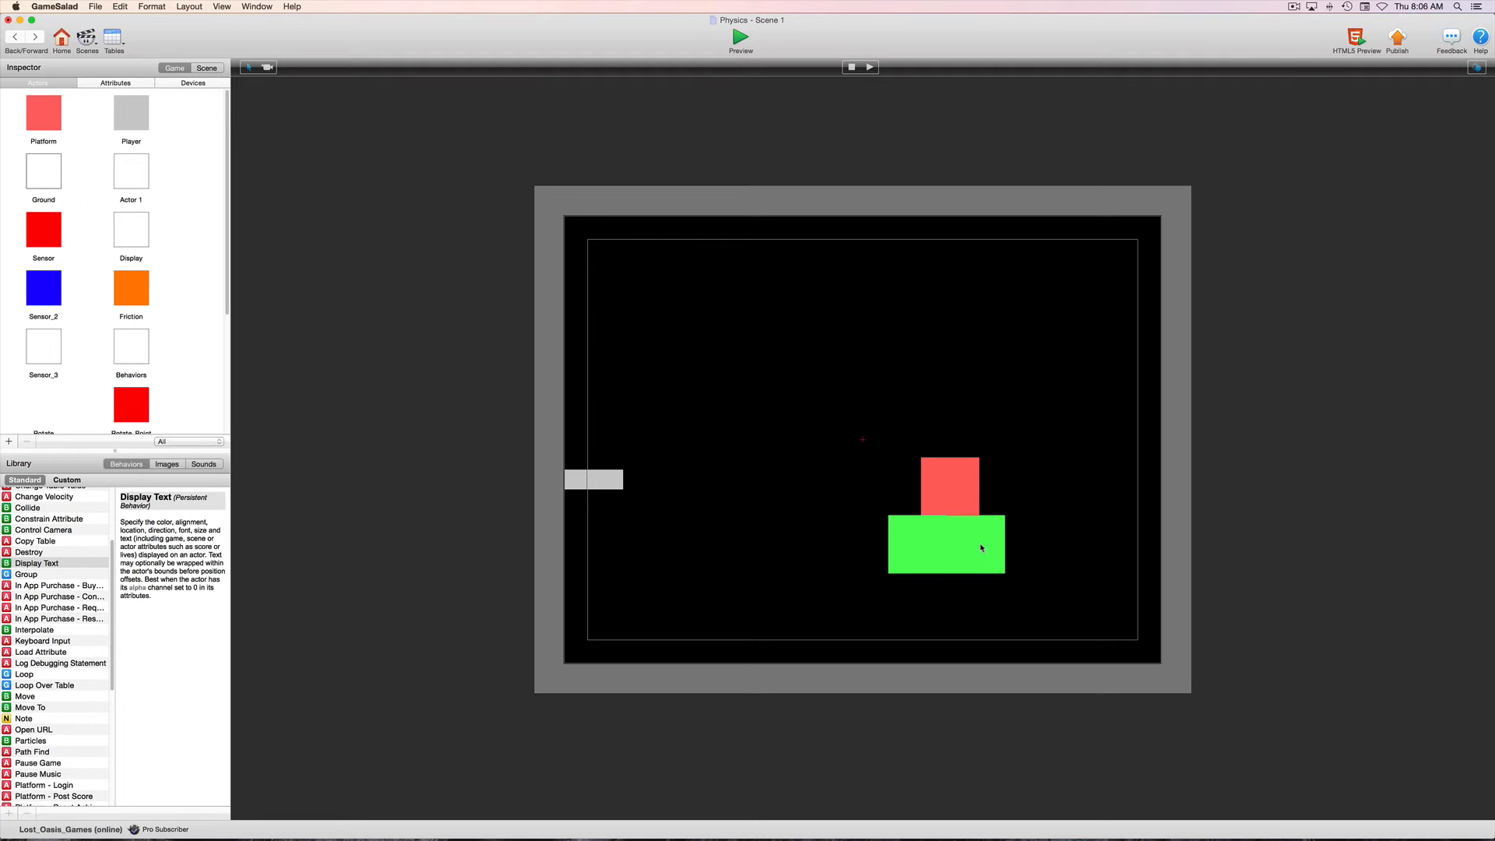
click(949, 484)
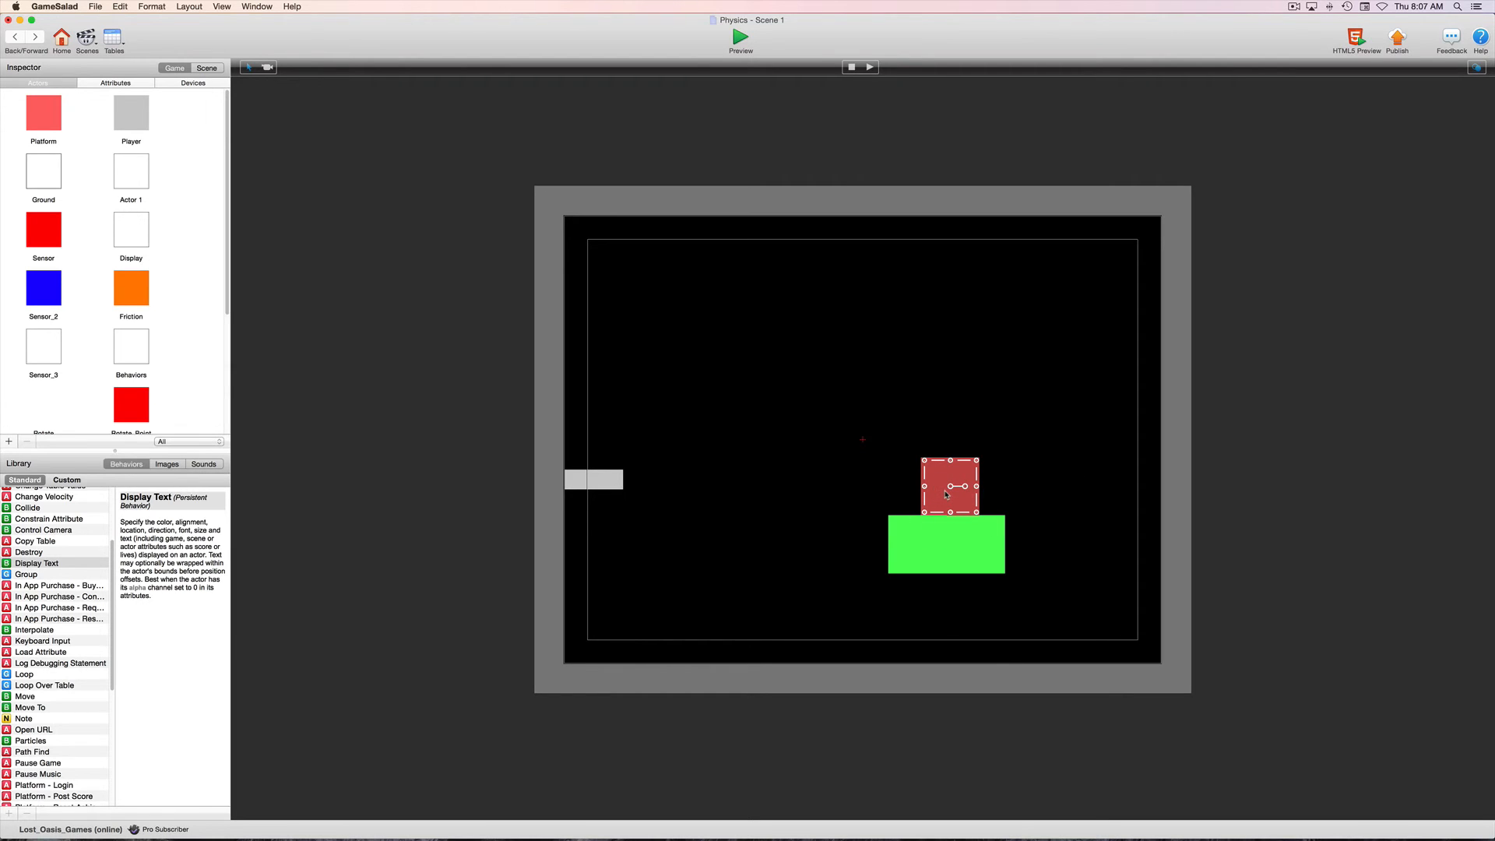
scroll(106, 306, down, 5)
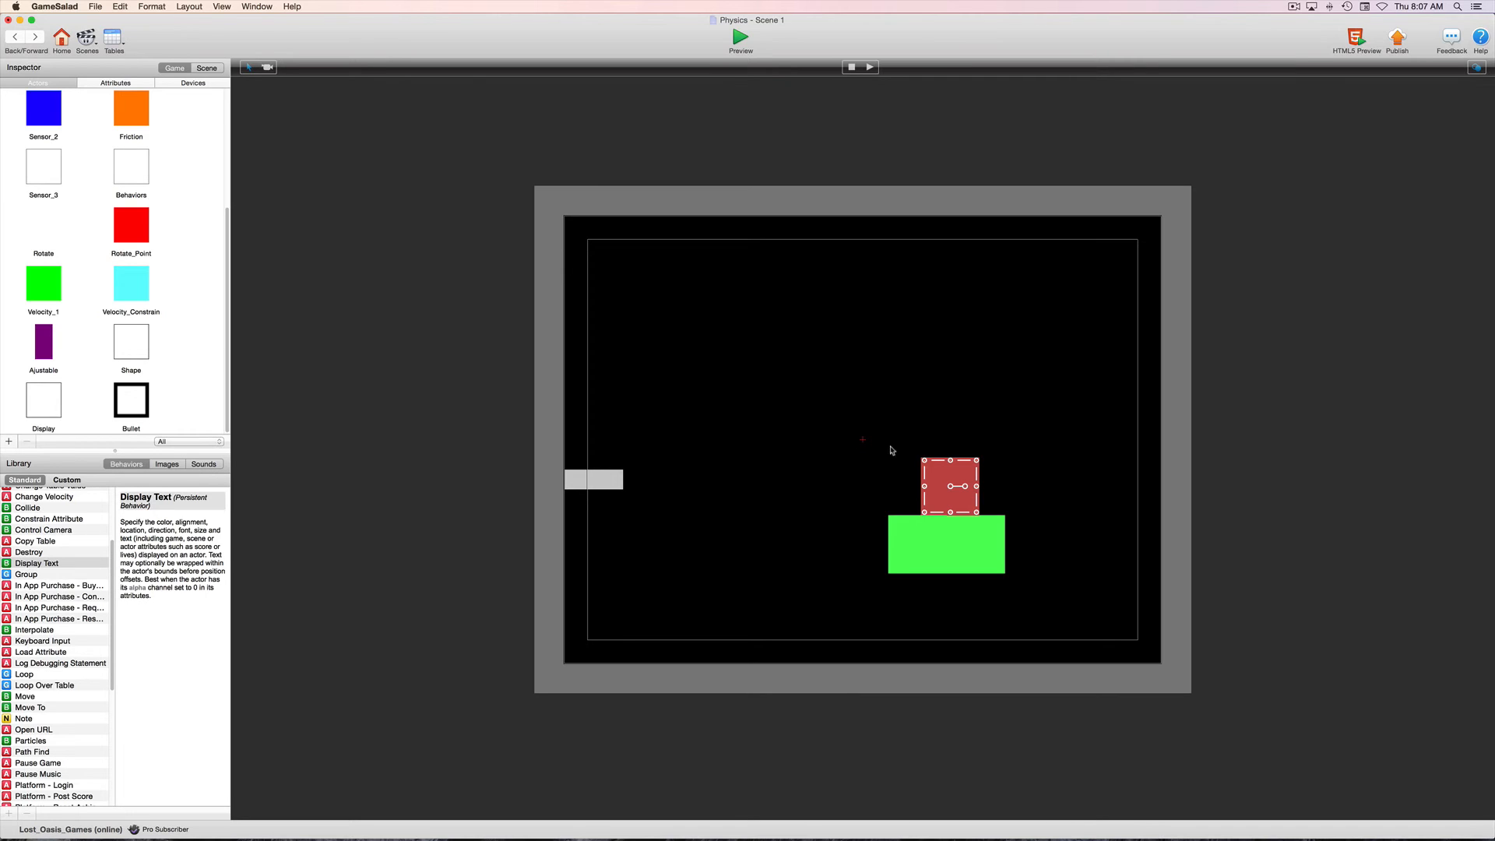
click(913, 544)
click(818, 502)
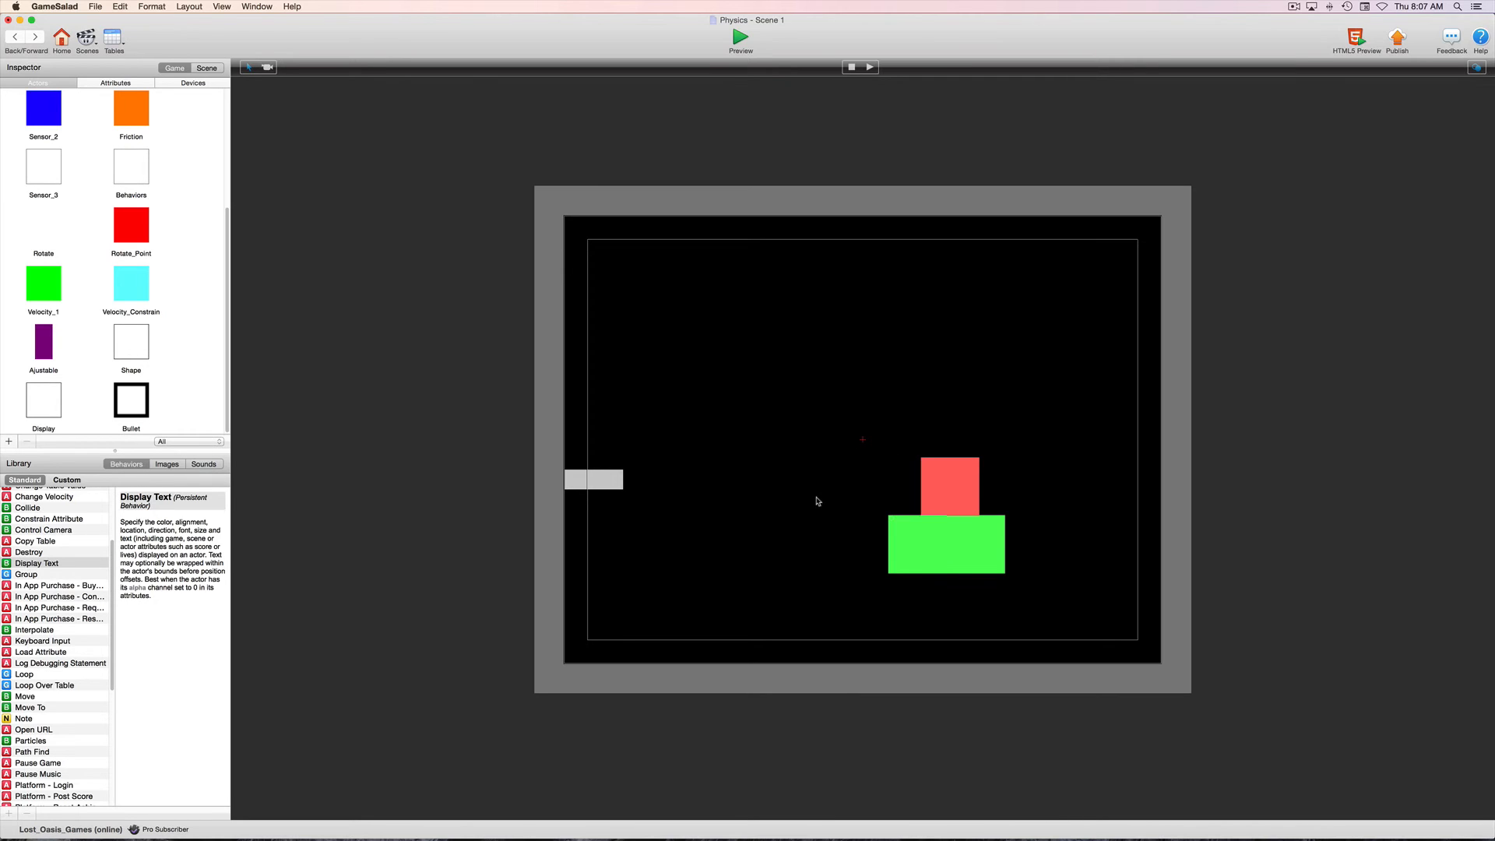